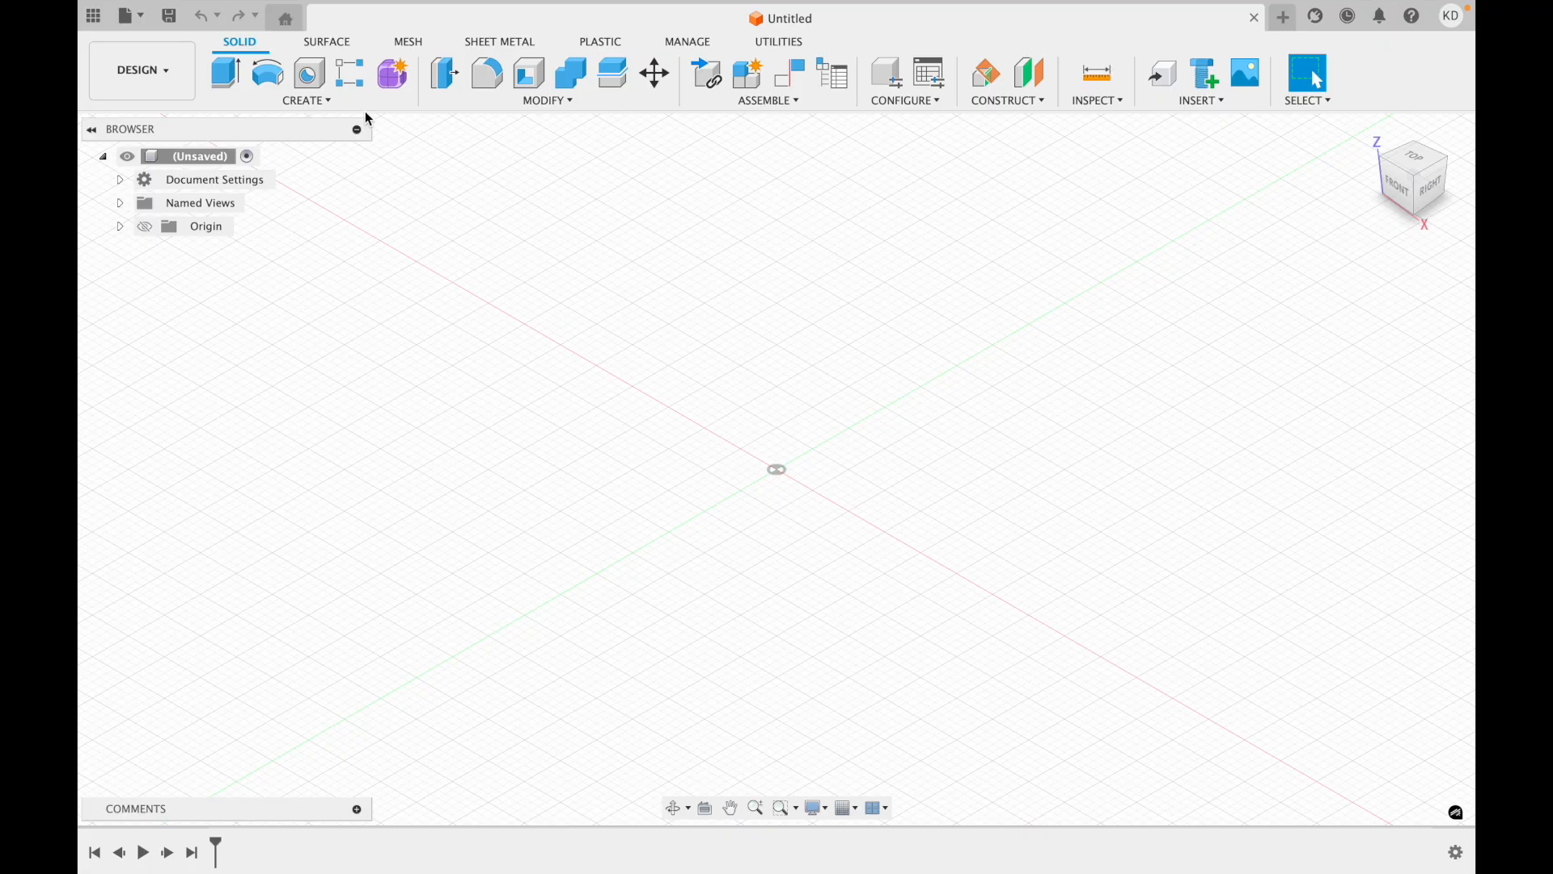
- Create a new sketch on the horizontal XY origin plane
{"action": "left_click", "coordinate": [327, 107]}
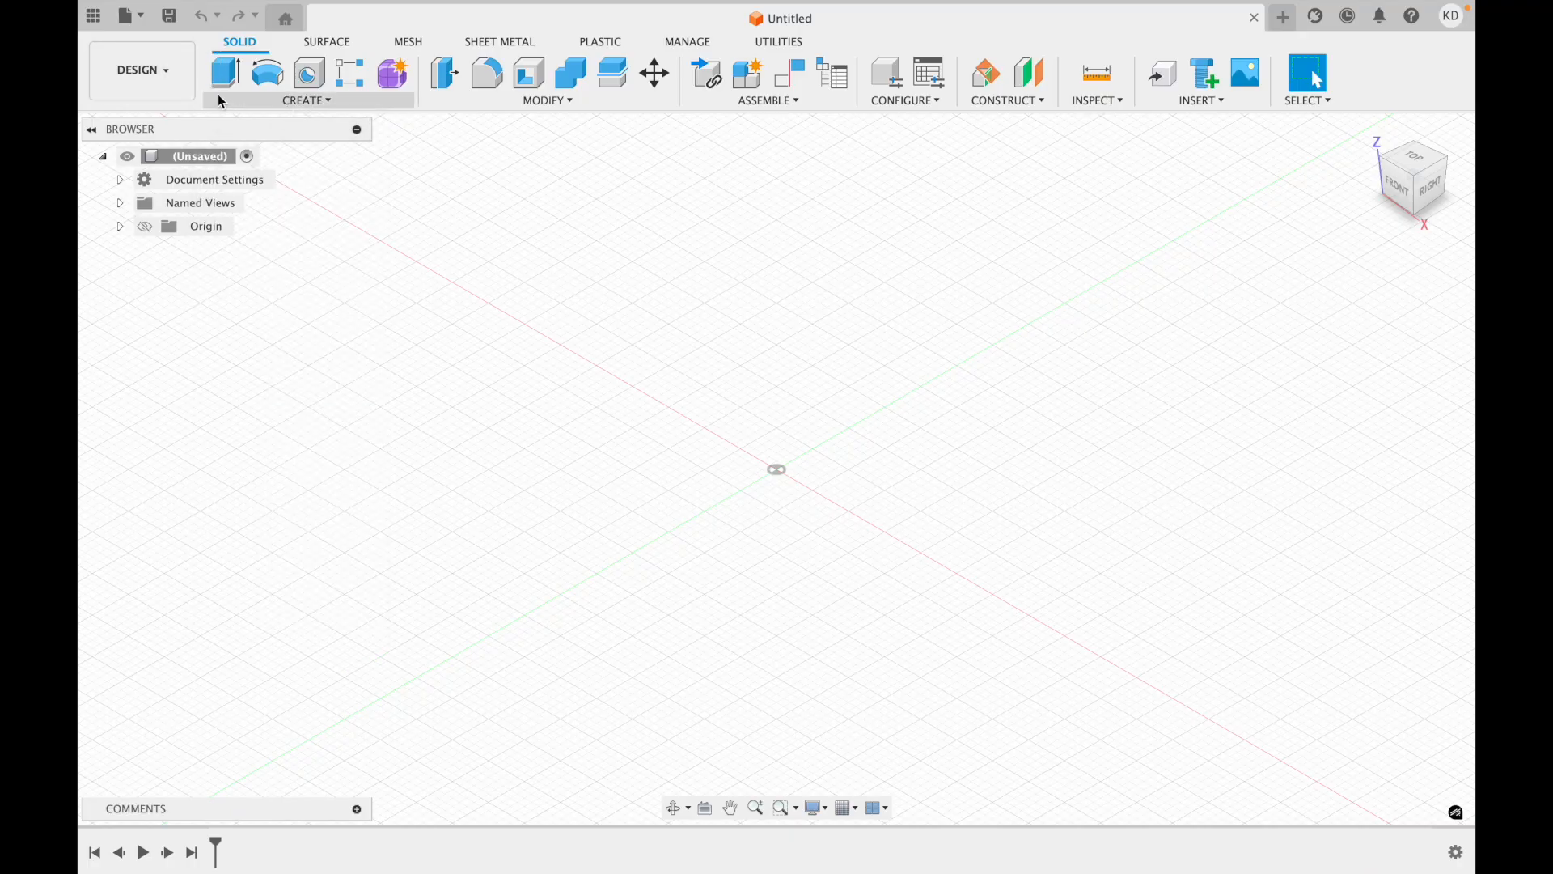
{"action": "left_click", "coordinate": [234, 107]}
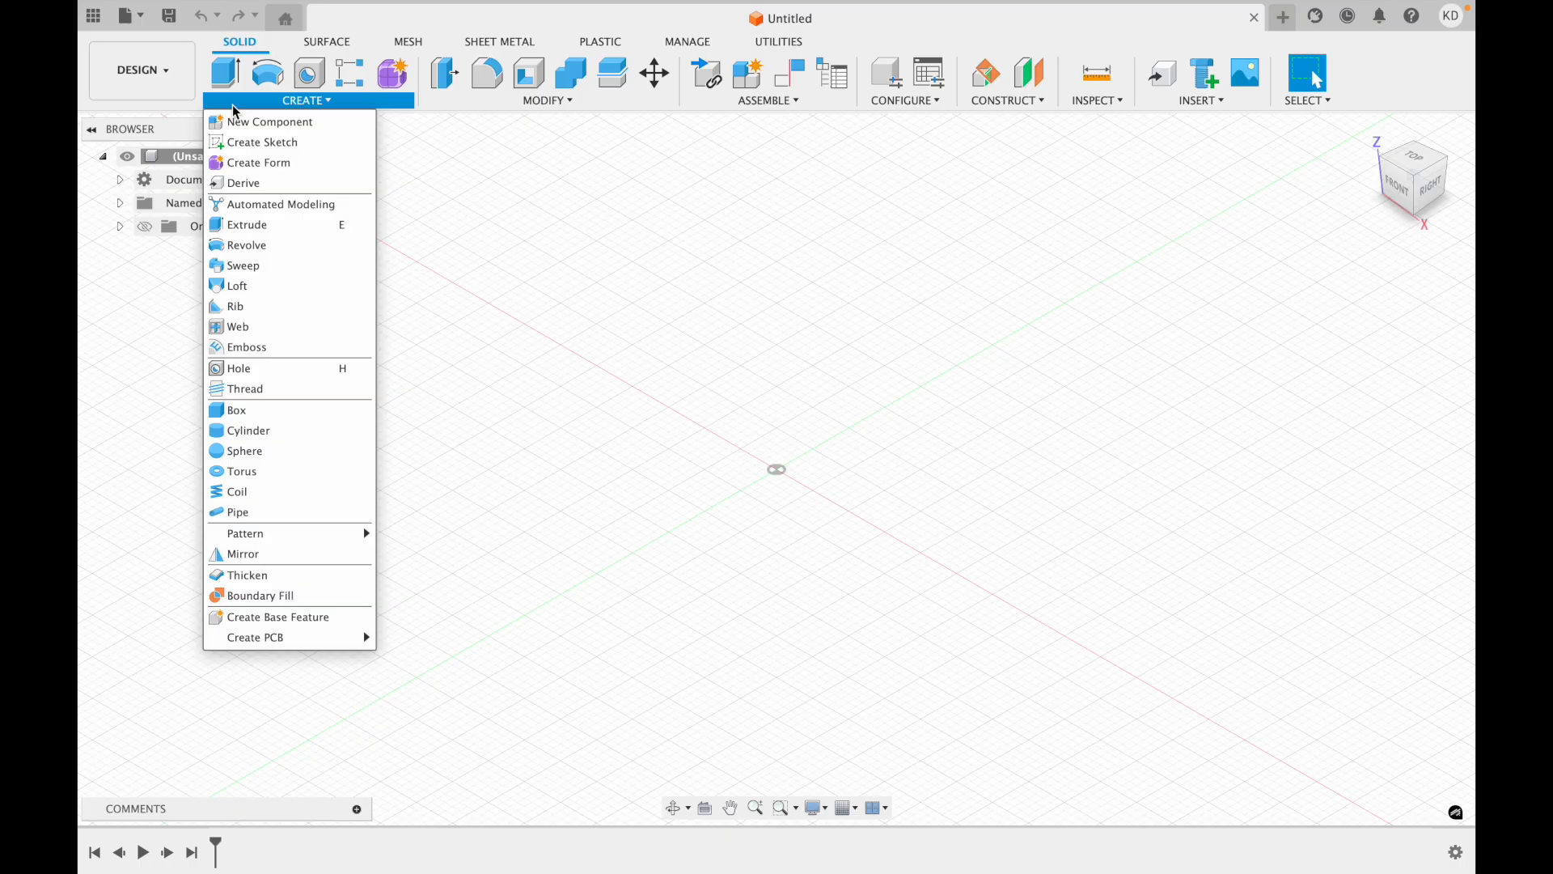
{"action": "left_click", "coordinate": [250, 143]}
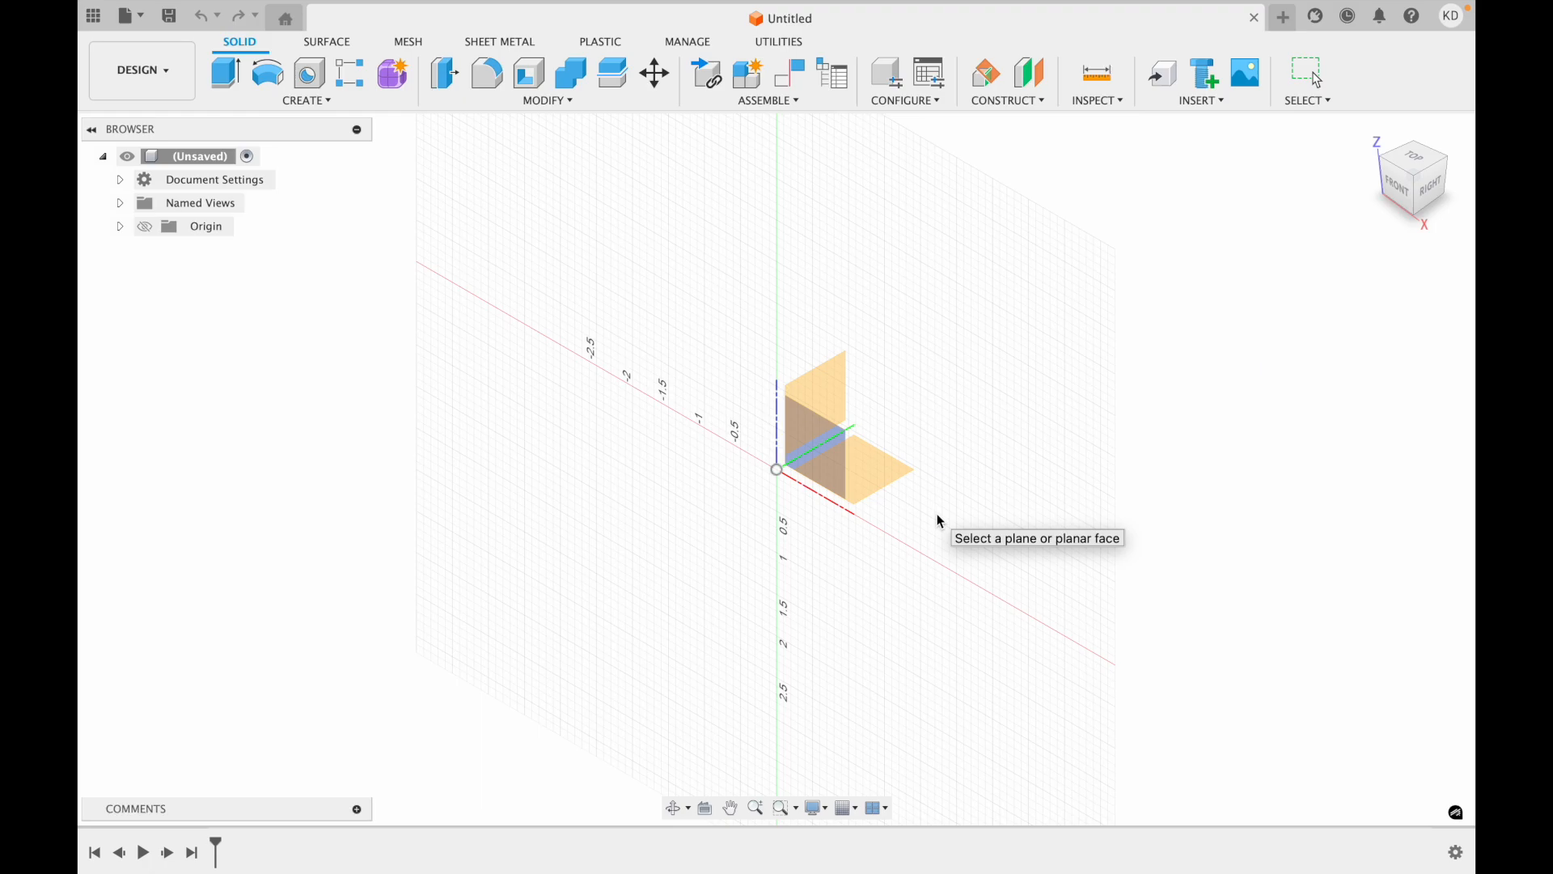
{"action": "left_click", "coordinate": [890, 492]}
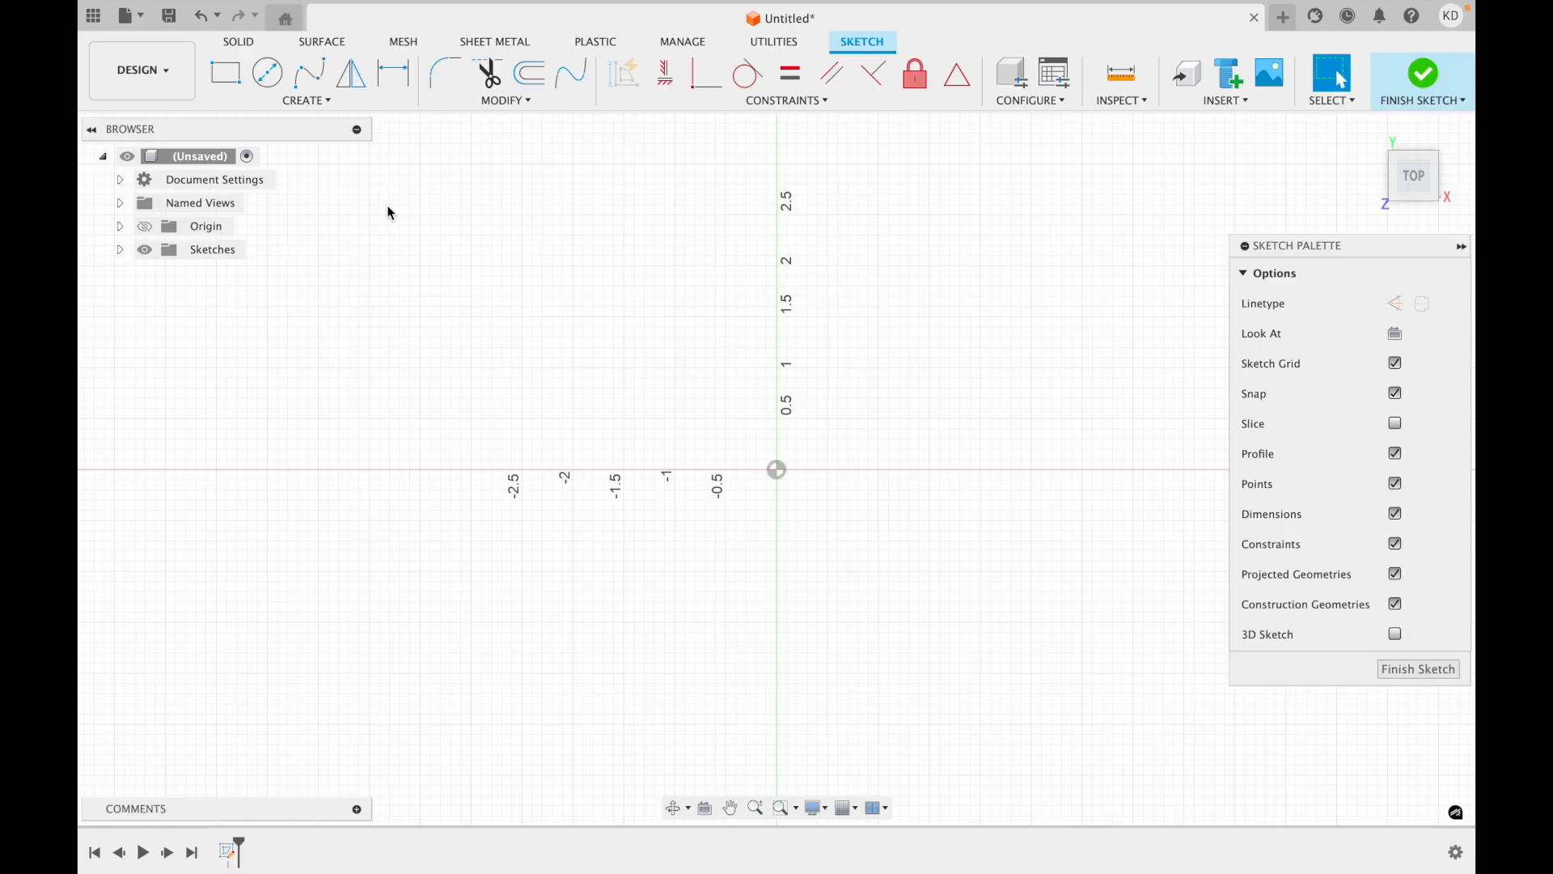
{"action": "left_click", "coordinate": [312, 103]}
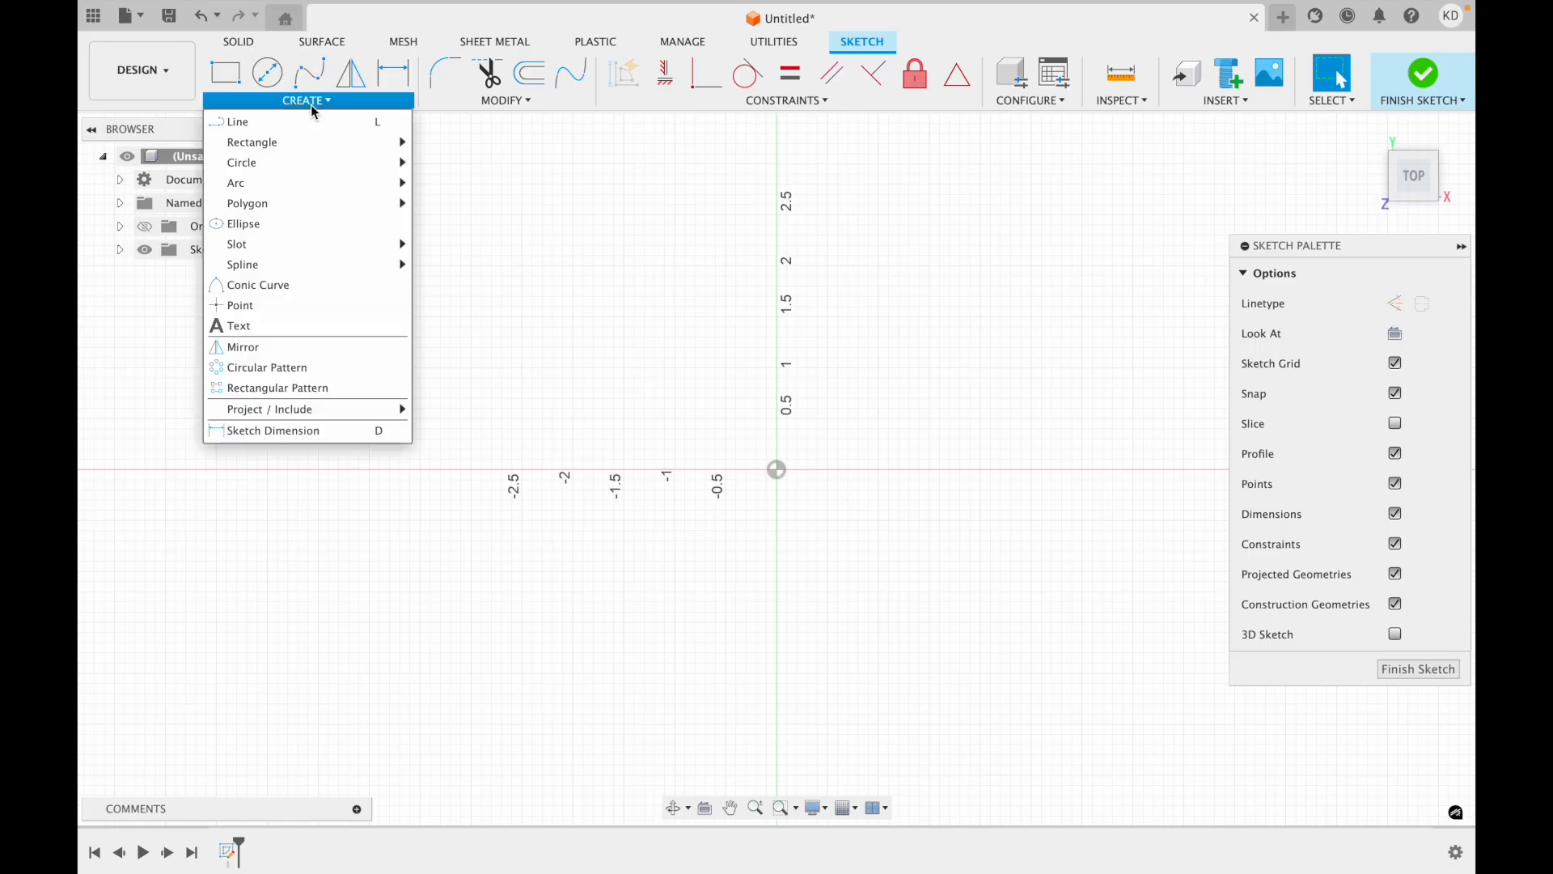
{"action": "left_click", "coordinate": [458, 103]}
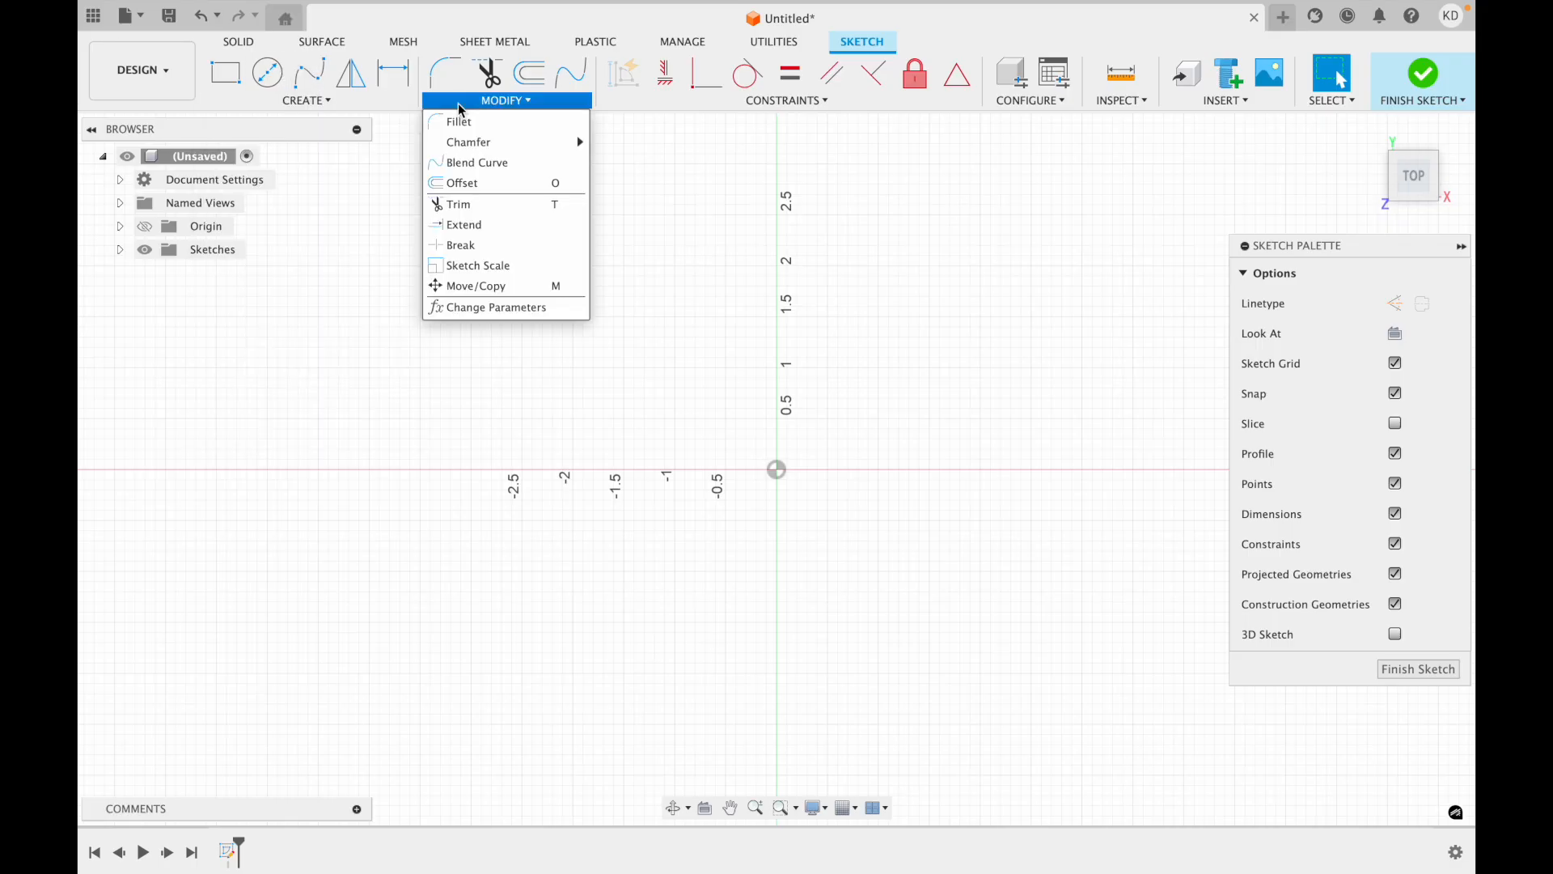
- Draw a vertical line 2 in long, starting on the horizontal axis to the left of the origin and going up
{"action": "left_click", "coordinate": [346, 110]}
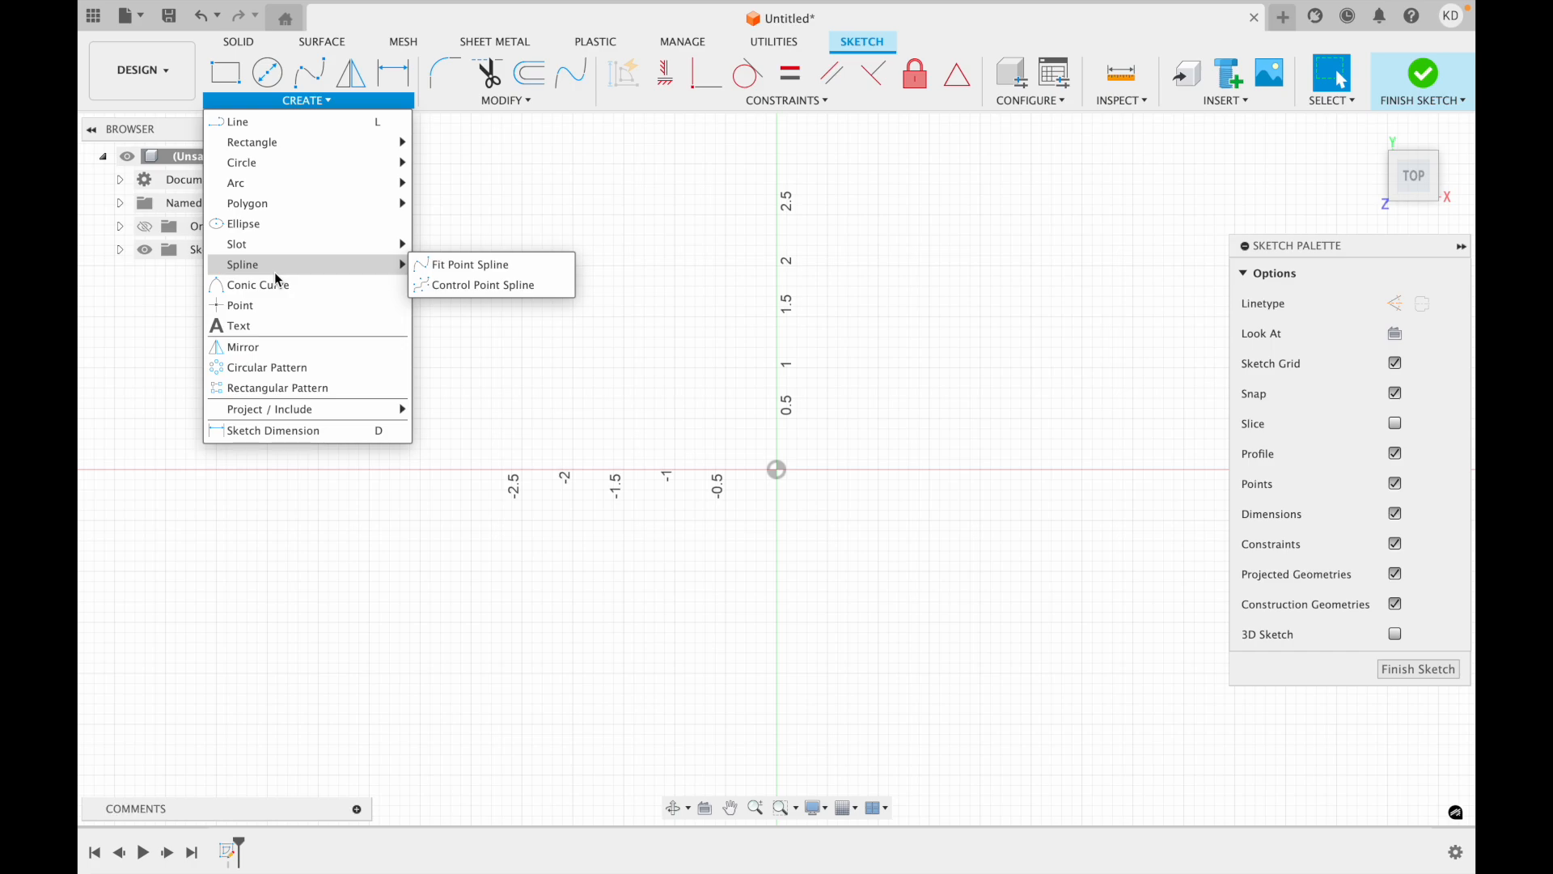
{"action": "mouse_move", "coordinate": [276, 277]}
{"action": "mouse_move", "coordinate": [276, 246]}
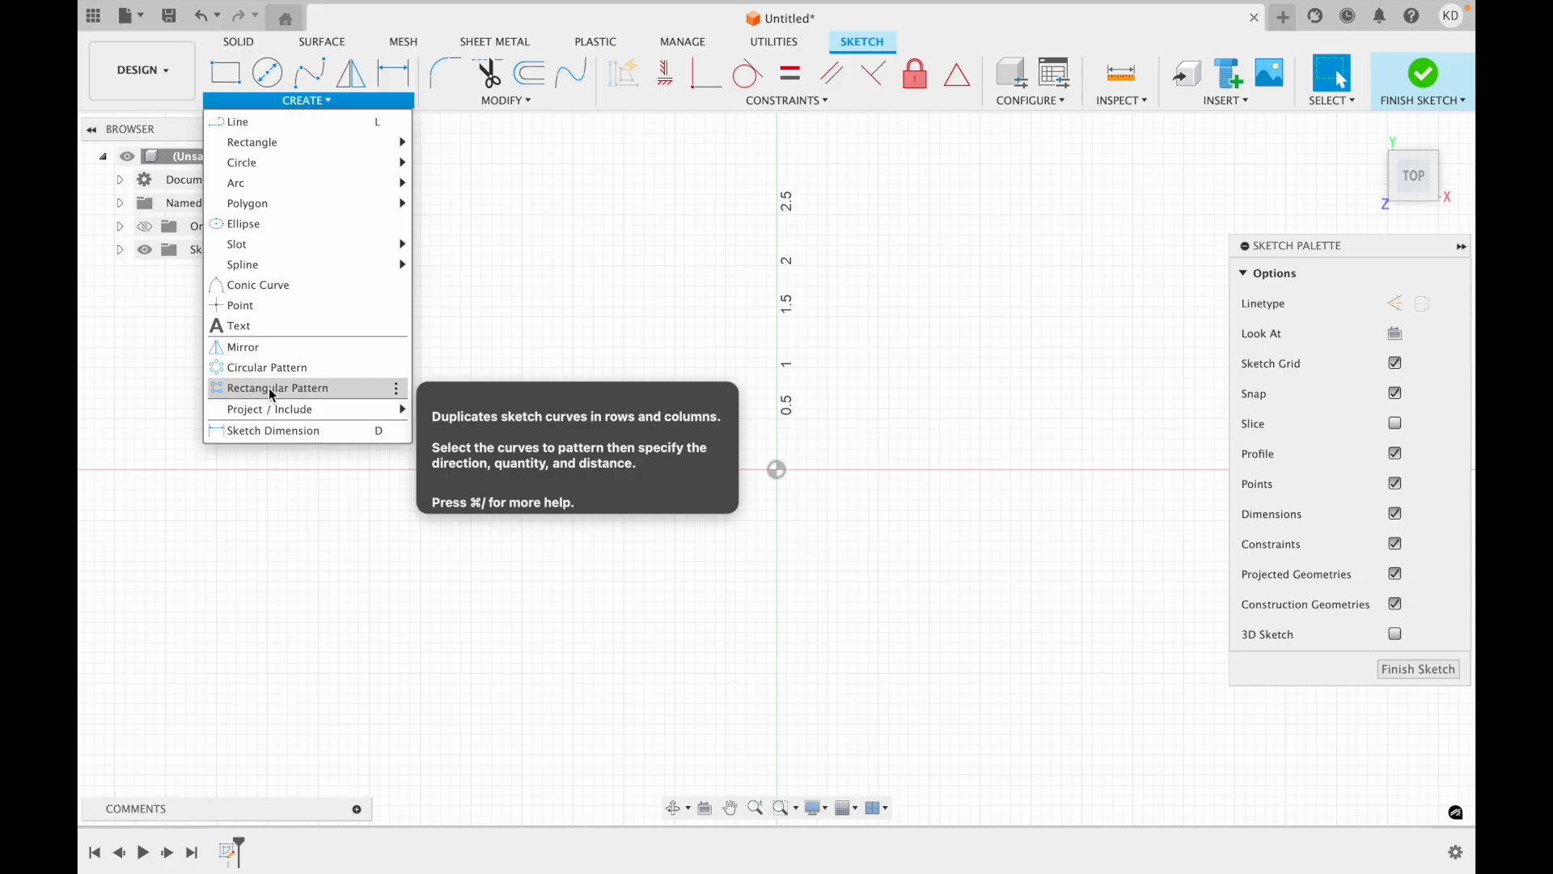
{"action": "mouse_move", "coordinate": [252, 149]}
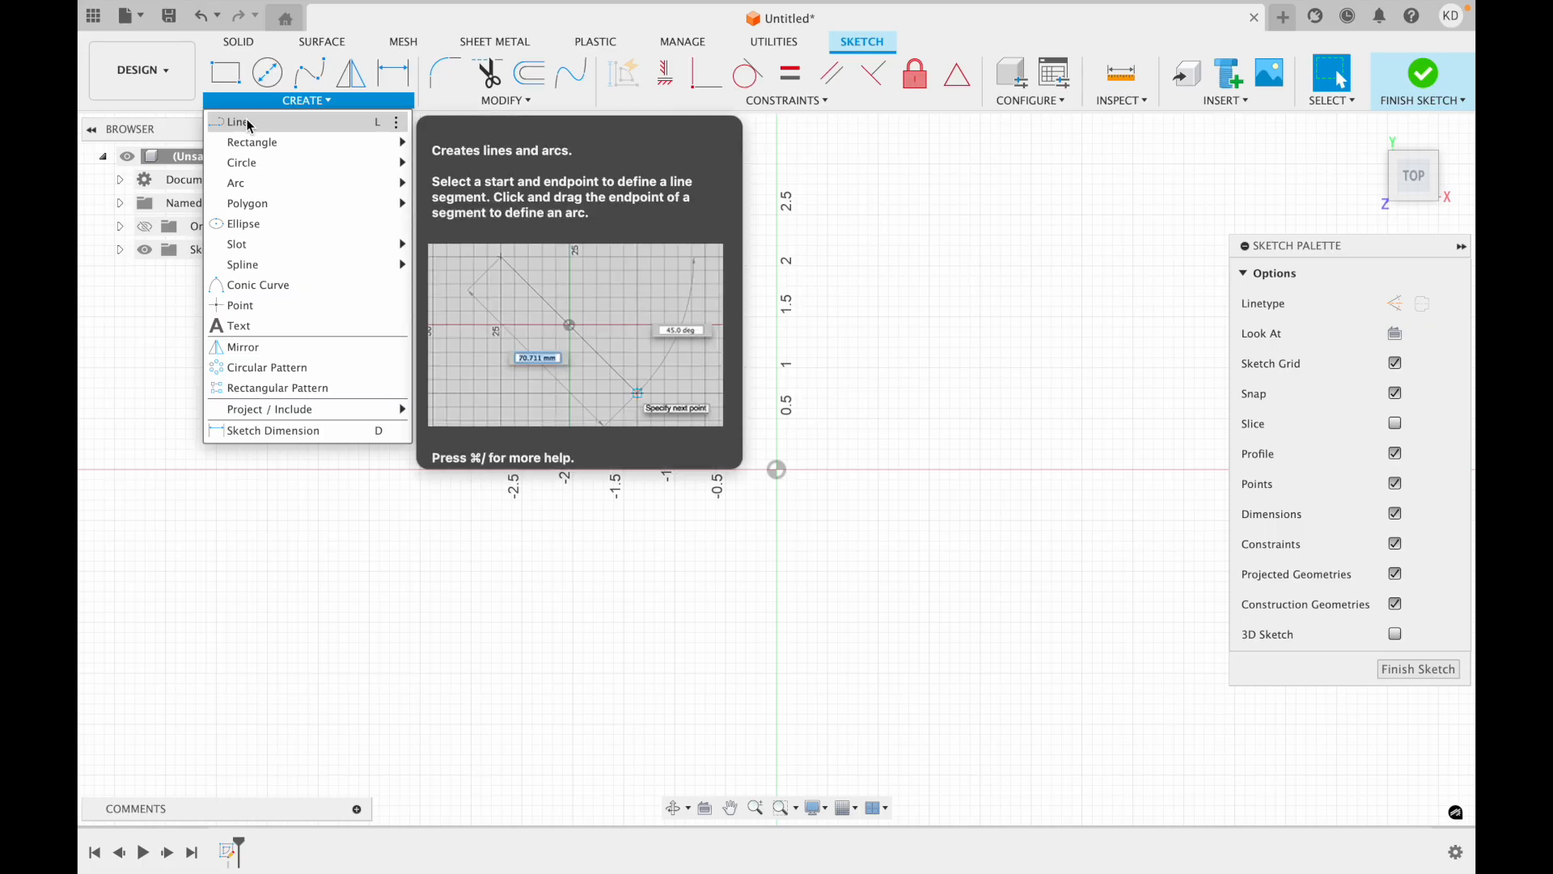
{"action": "left_click", "coordinate": [250, 126]}
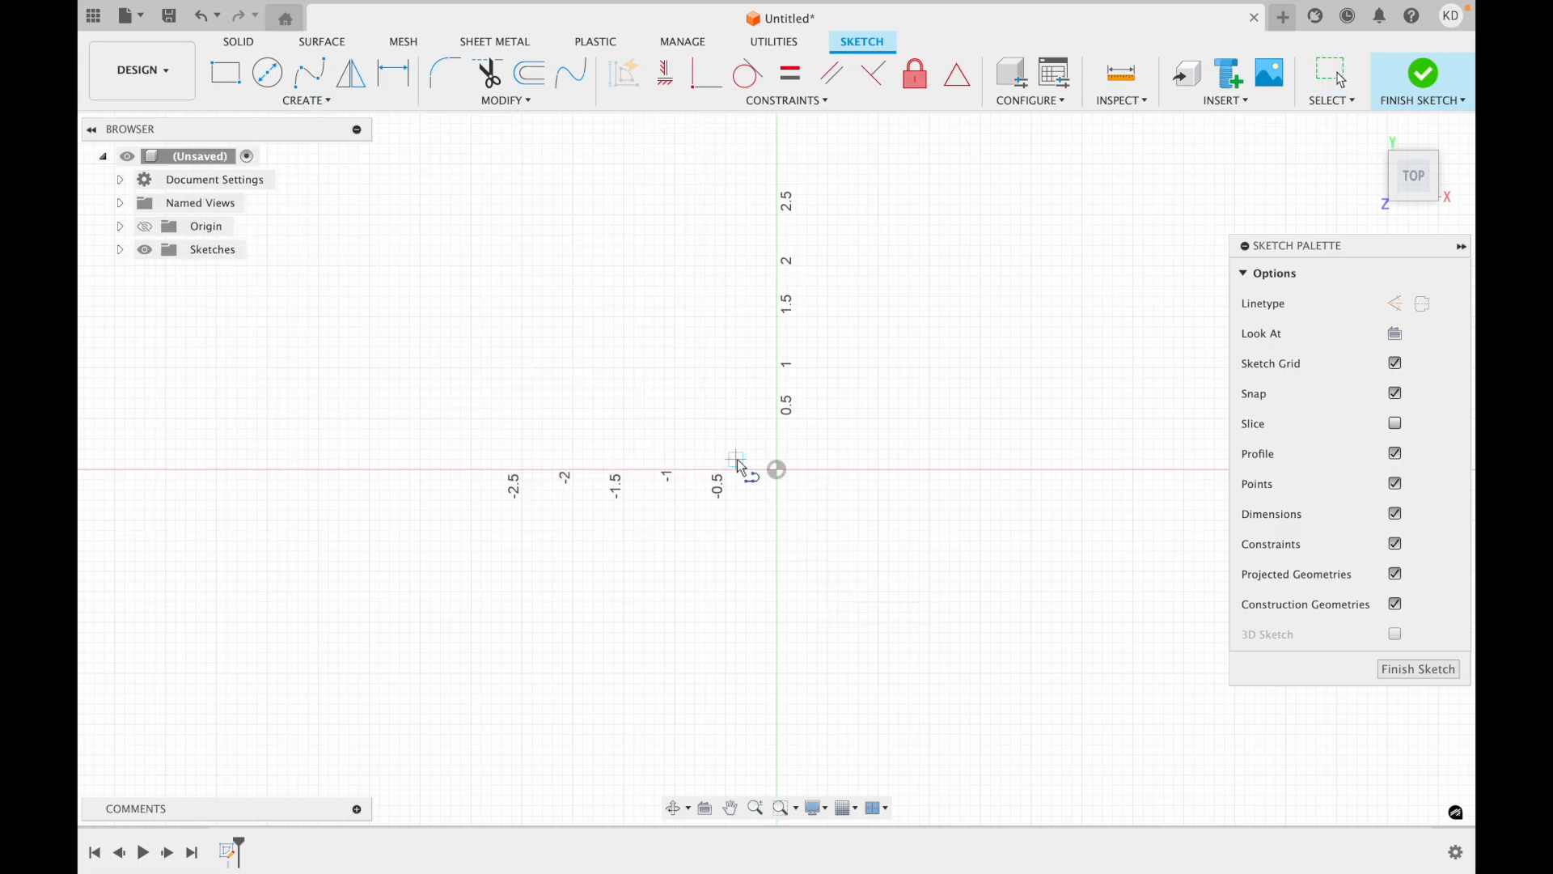
{"action": "left_click", "coordinate": [658, 469]}
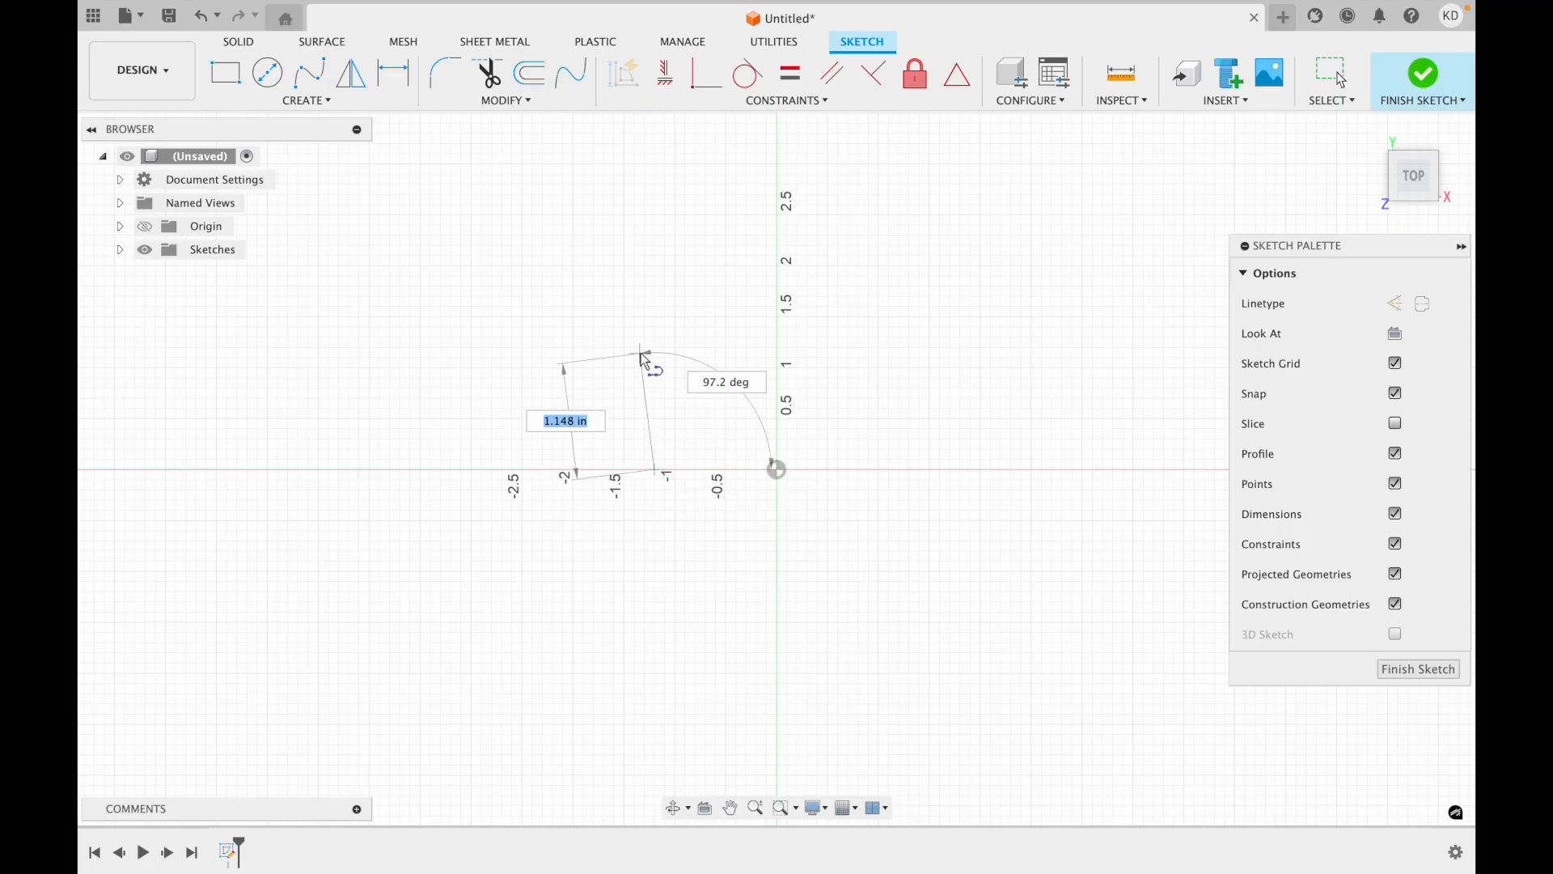
{"action": "type", "text": "2"}
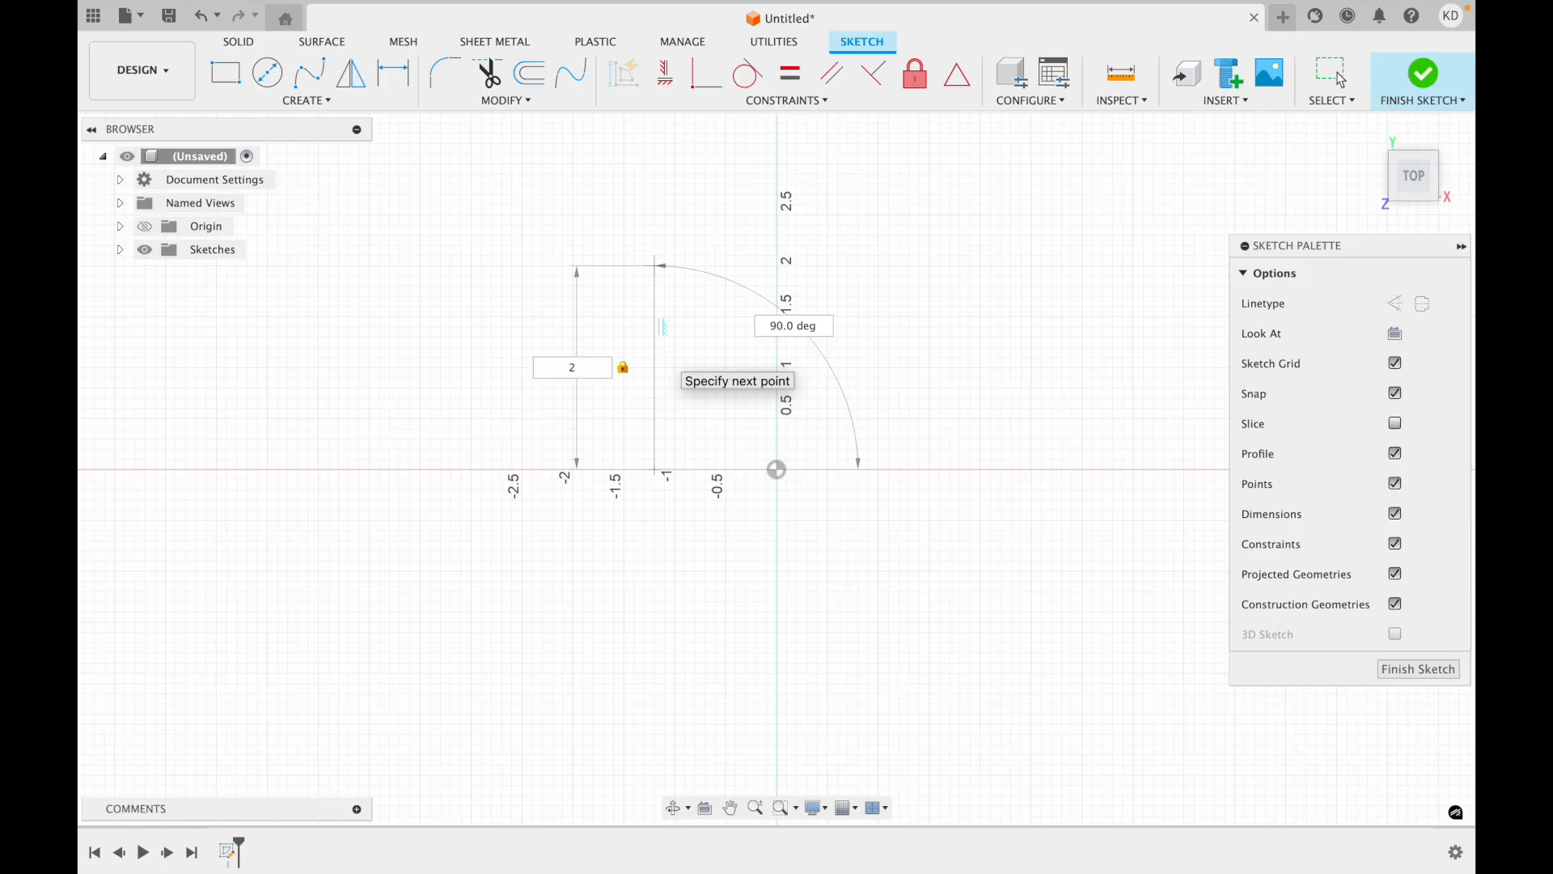
{"action": "key", "text": "Return"}
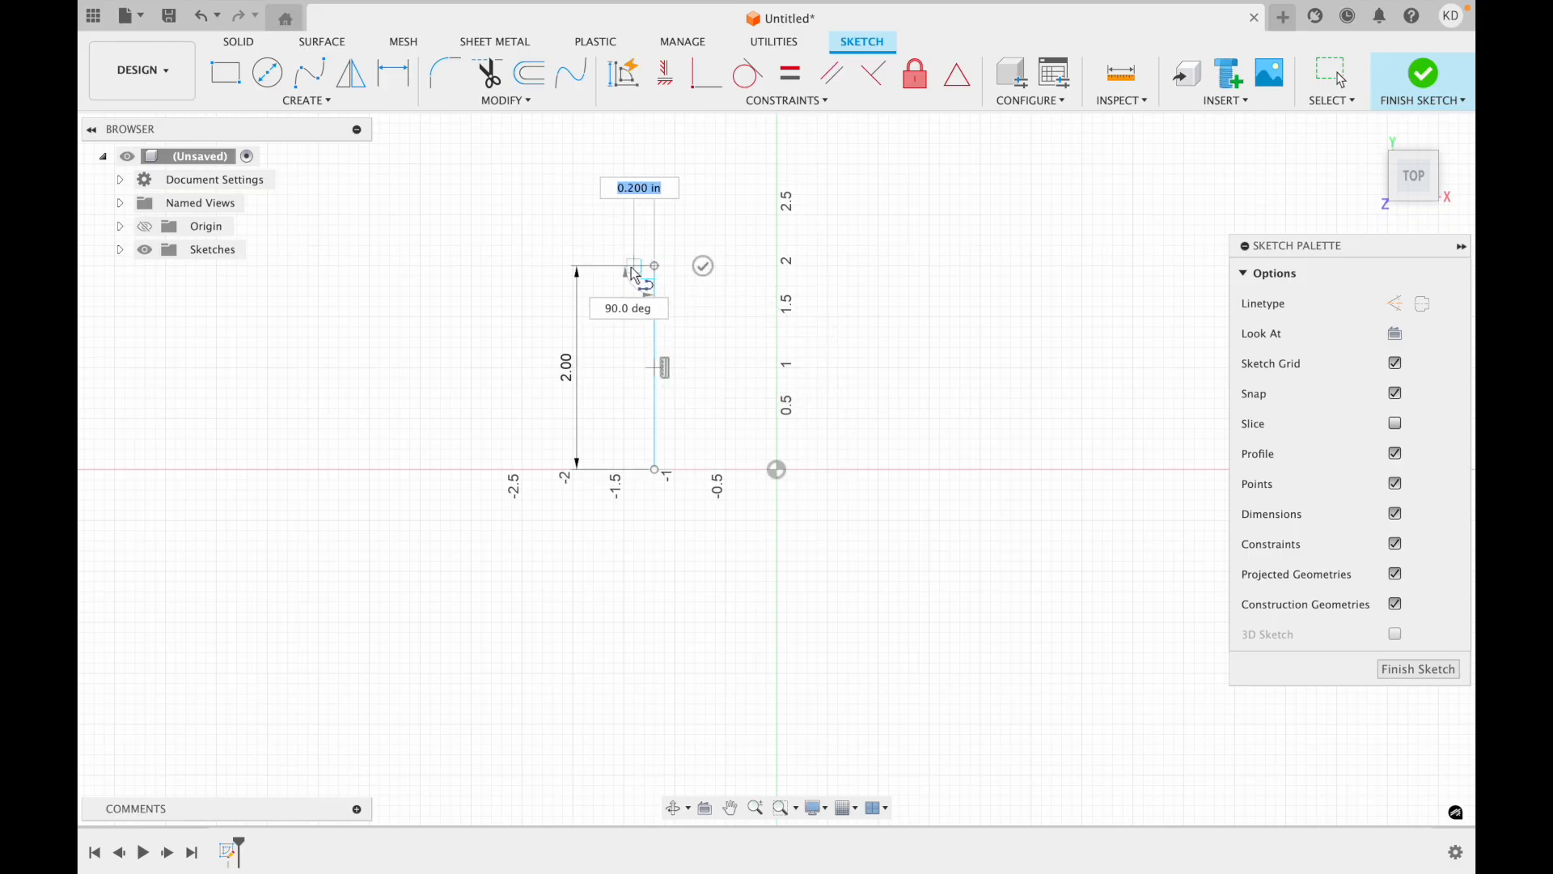
- Continue the line chain into a closed block profile with a rectangular notch in its upper edge, ending at the first line's start point
{"action": "left_click", "coordinate": [538, 264]}
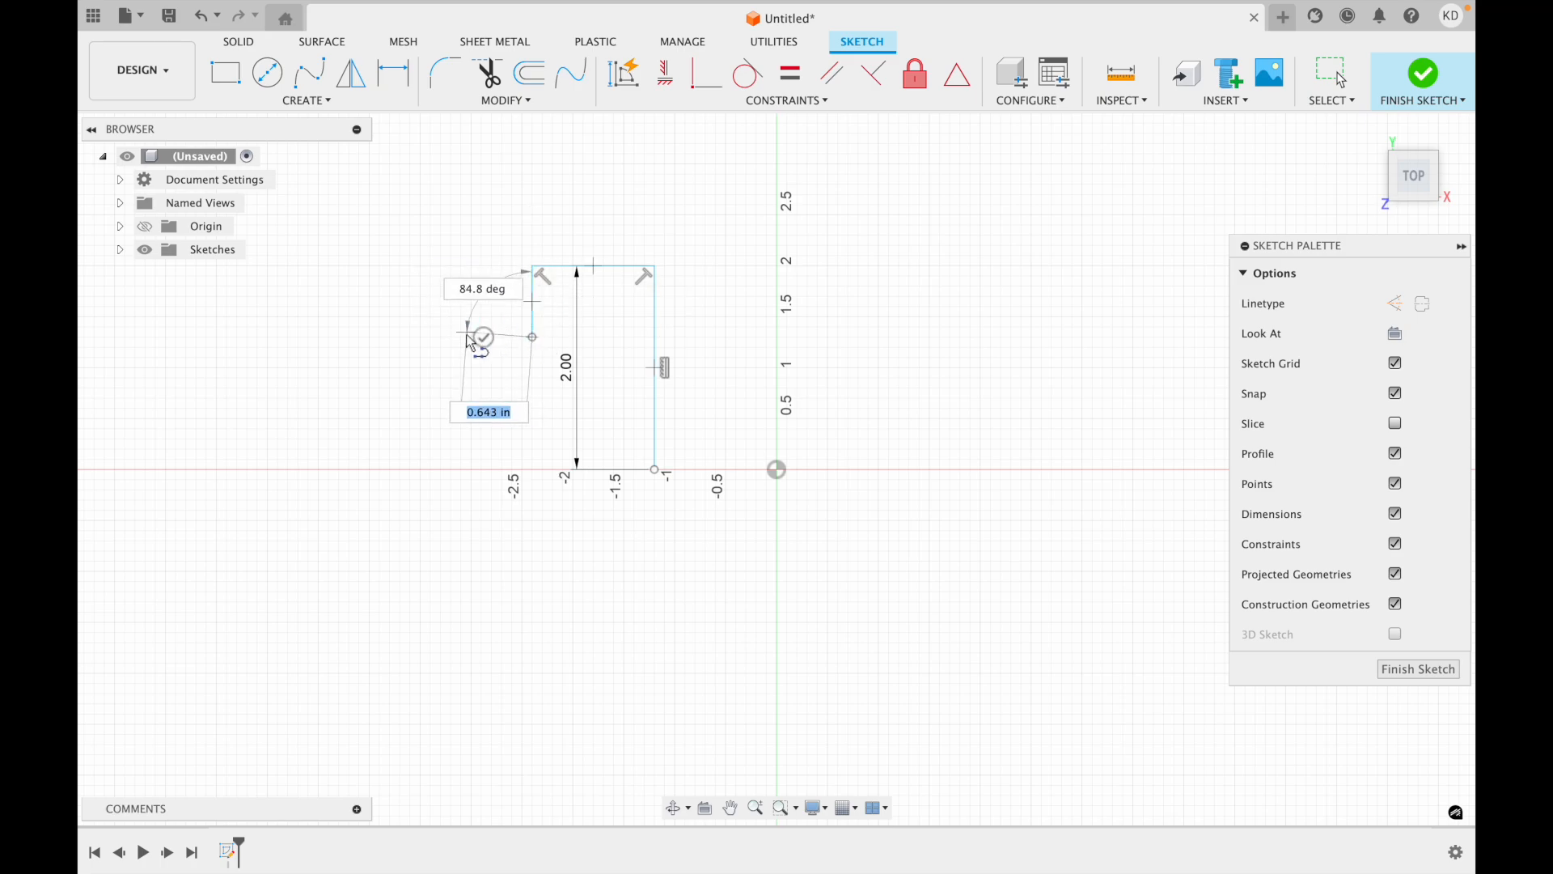
{"action": "left_click", "coordinate": [461, 337]}
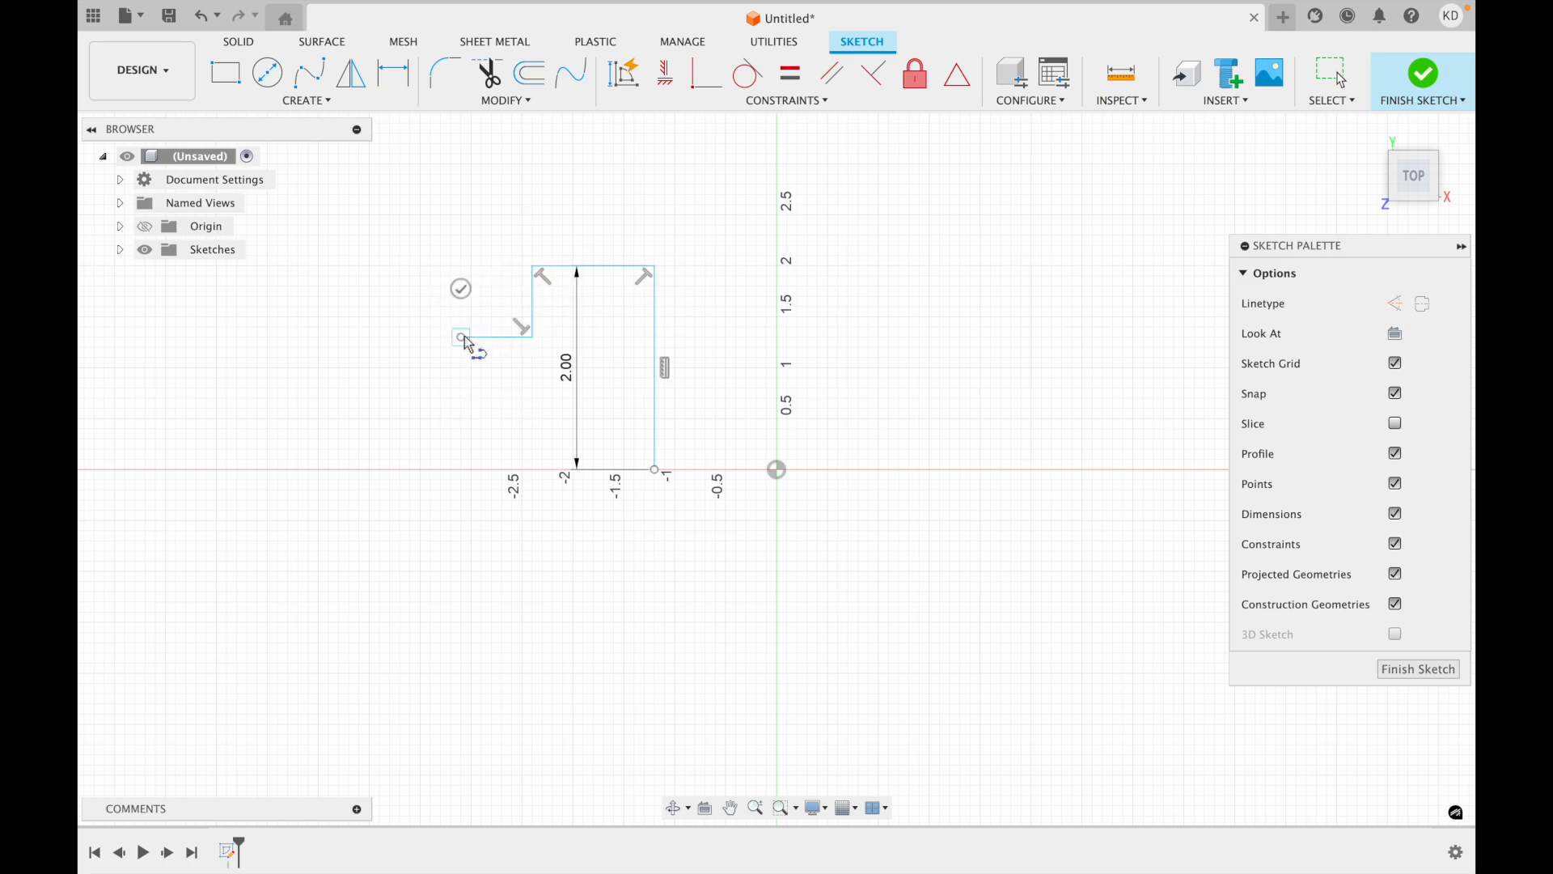
{"action": "left_click", "coordinate": [462, 267]}
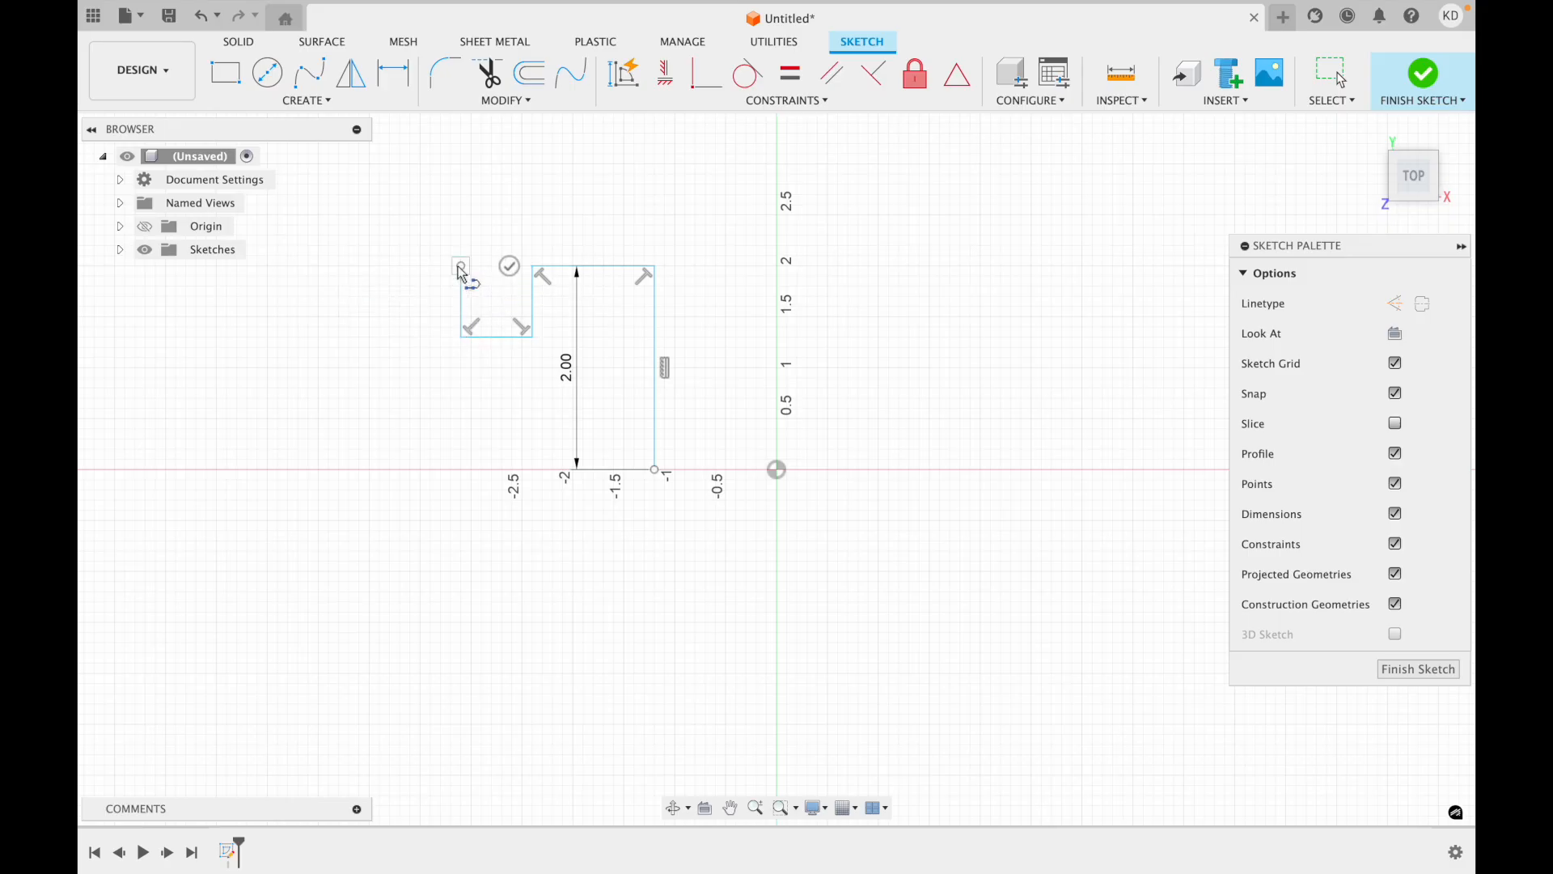
{"action": "left_click", "coordinate": [402, 261]}
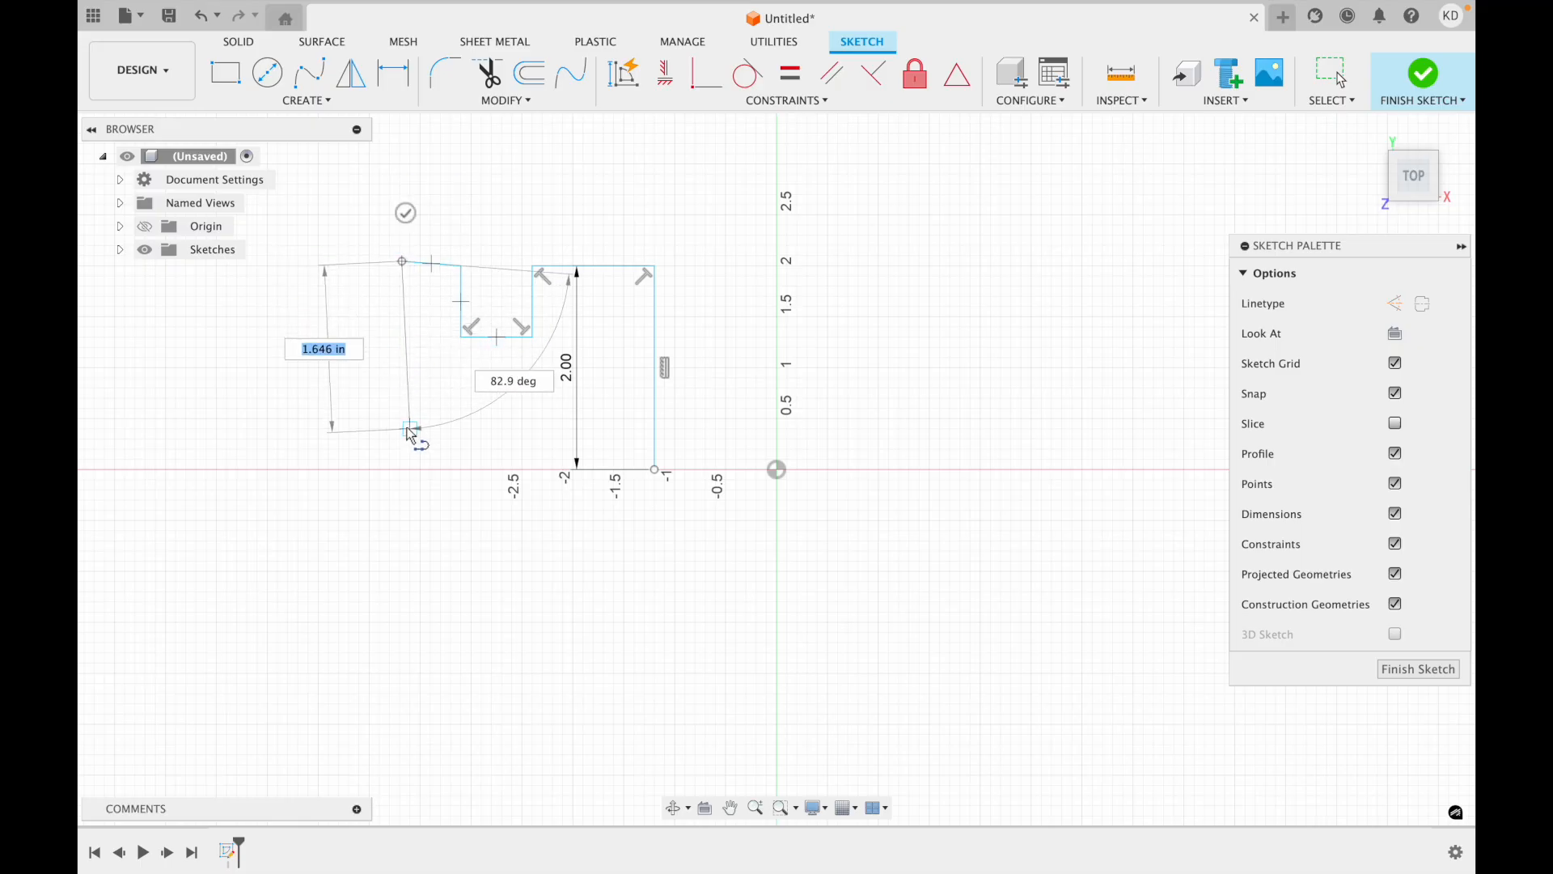
{"action": "left_click", "coordinate": [403, 467]}
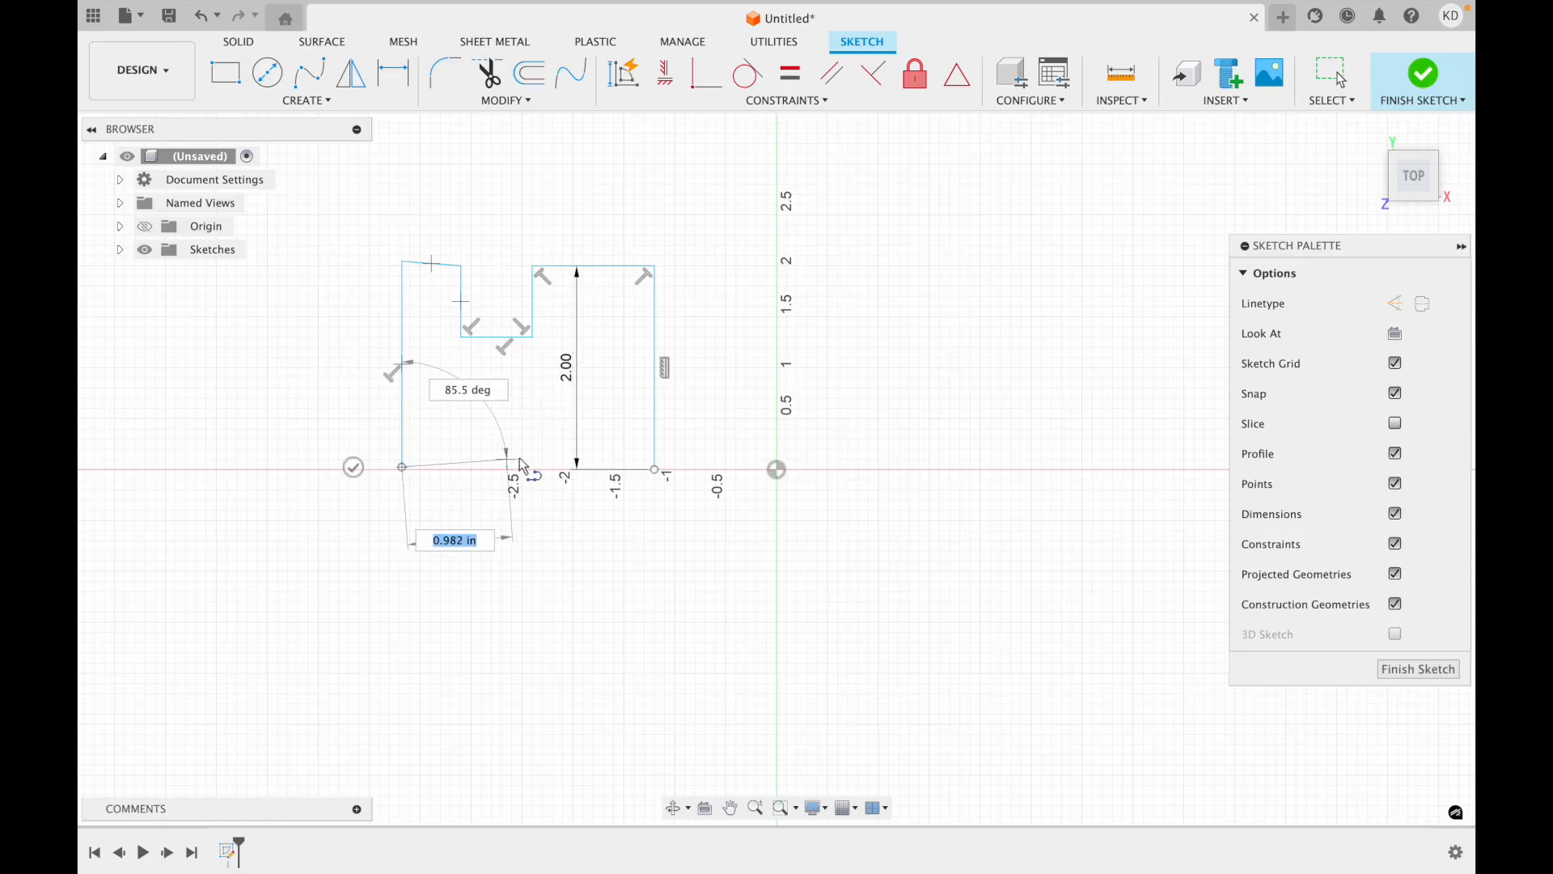
{"action": "left_click", "coordinate": [655, 469]}
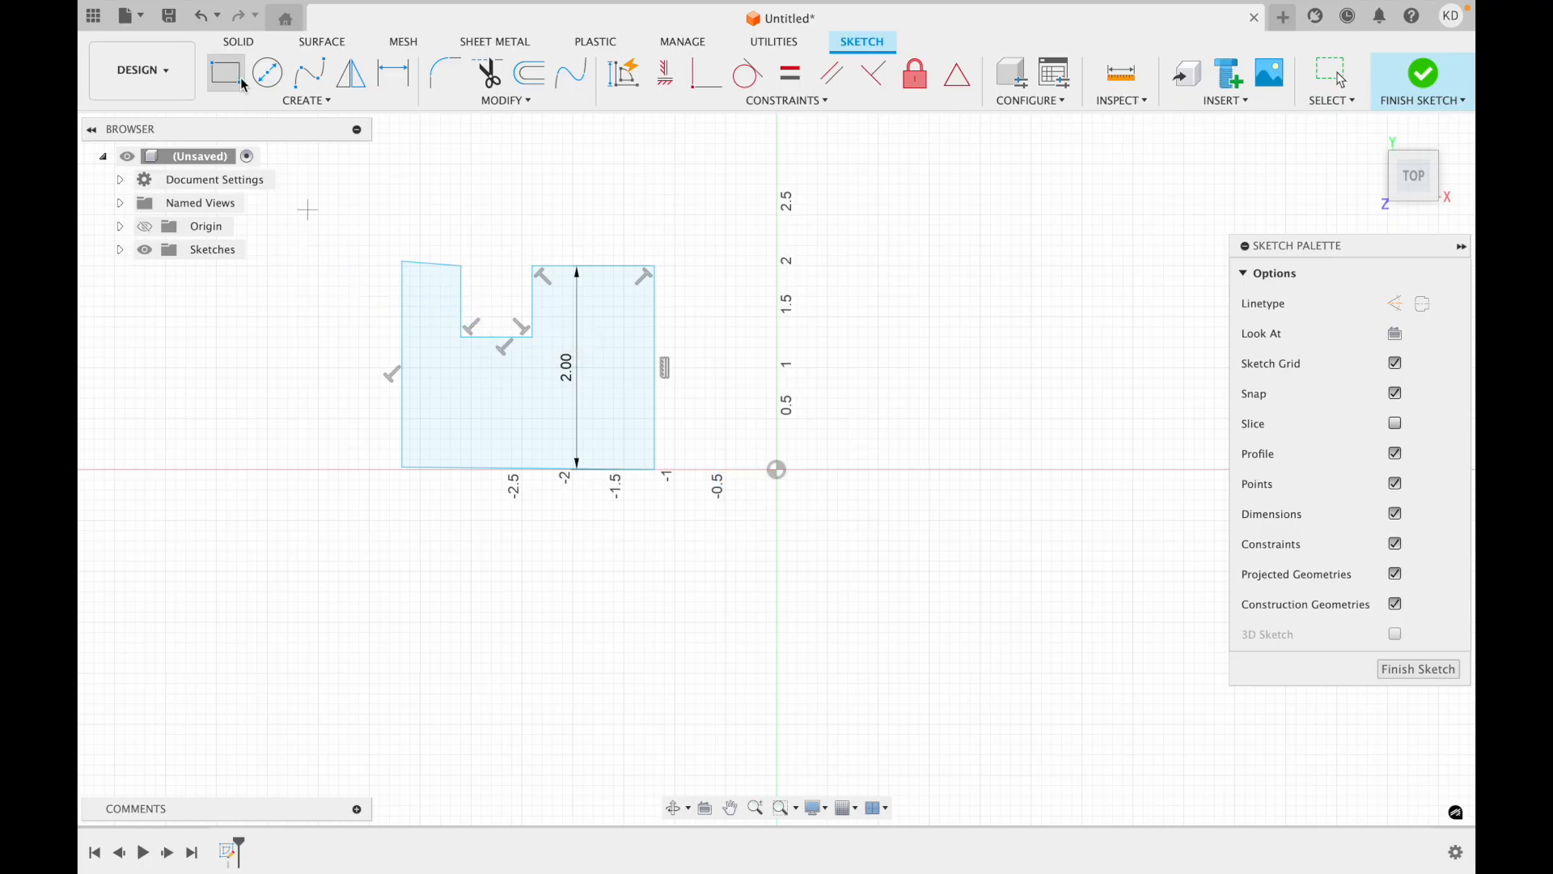
- Draw an open chain of three connected lines below and to the left of the notched profile, and end the Line command
{"action": "left_click", "coordinate": [269, 104]}
{"action": "left_click", "coordinate": [270, 122]}
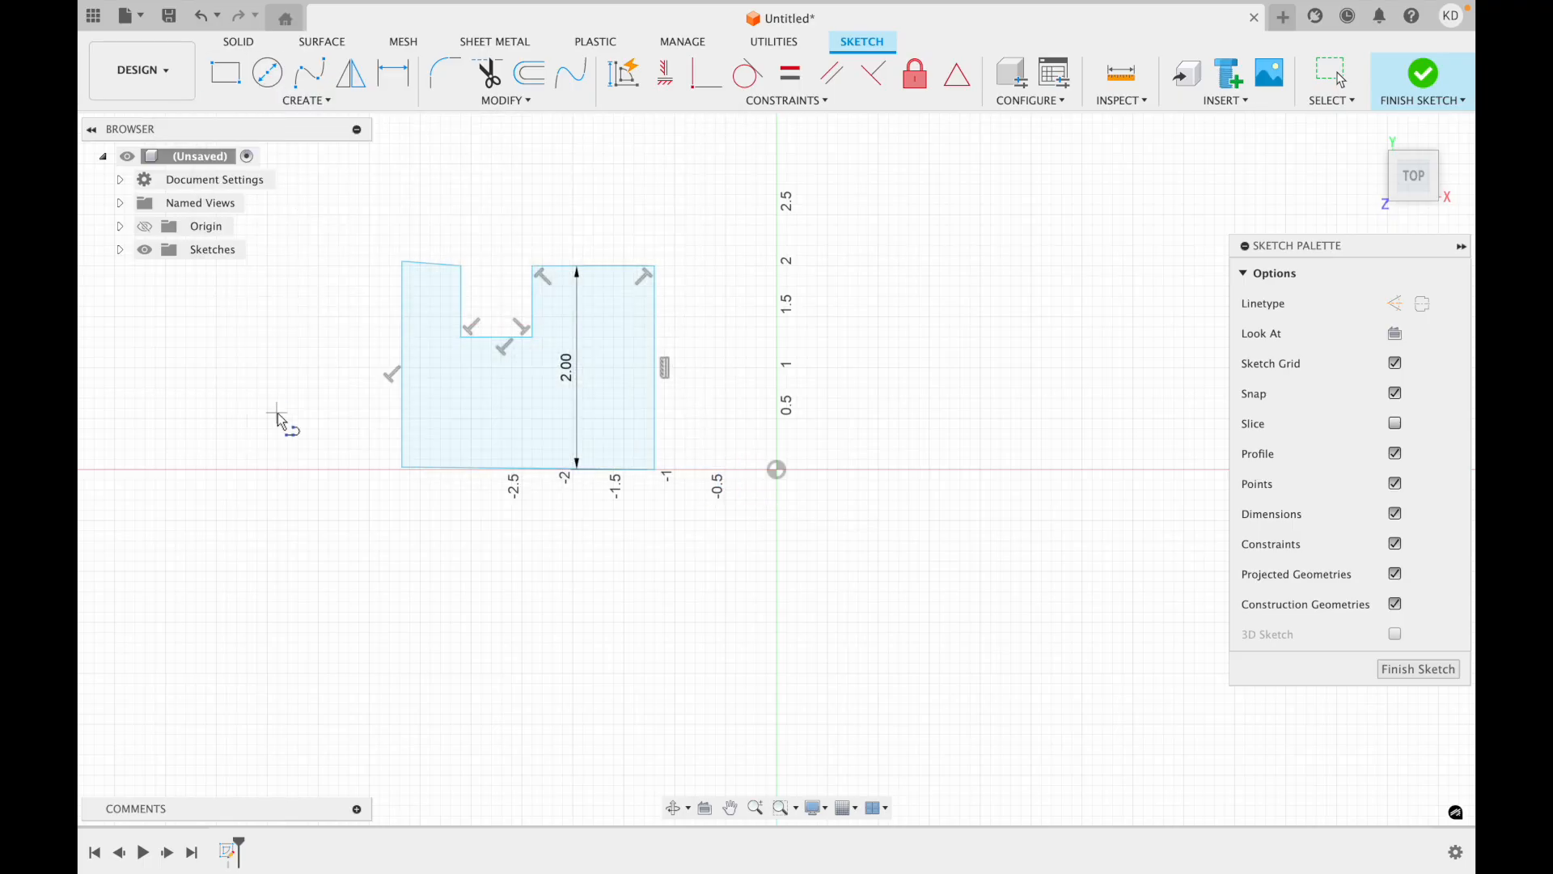
{"action": "scroll", "coordinate": [278, 458], "scroll_direction": "left", "scroll_amount": 3}
{"action": "left_click", "coordinate": [362, 580]}
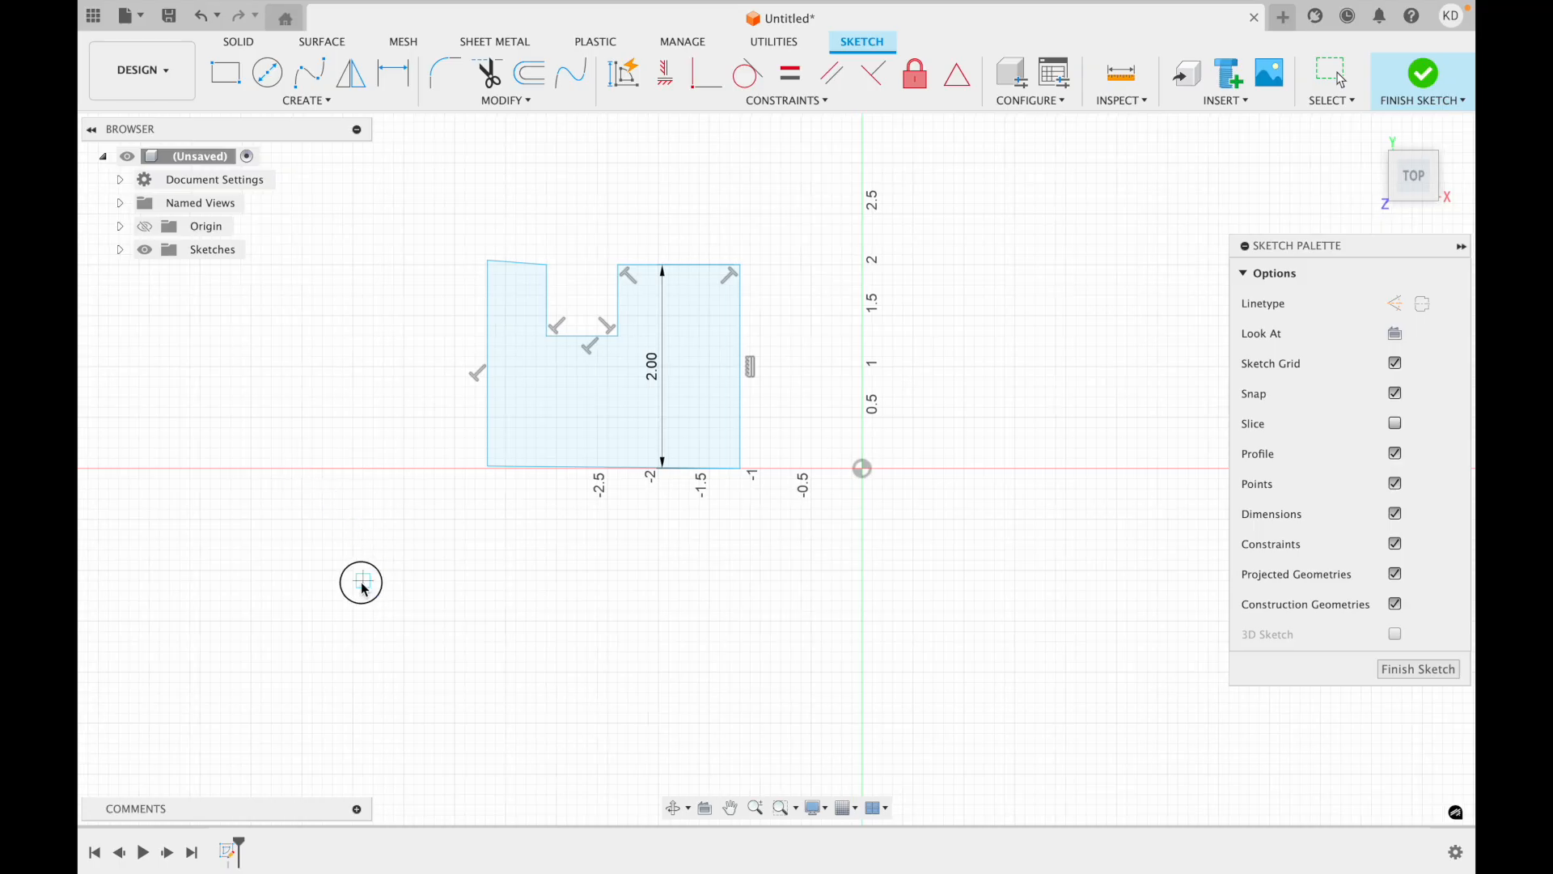
{"action": "left_click", "coordinate": [354, 511]}
{"action": "left_click", "coordinate": [294, 517]}
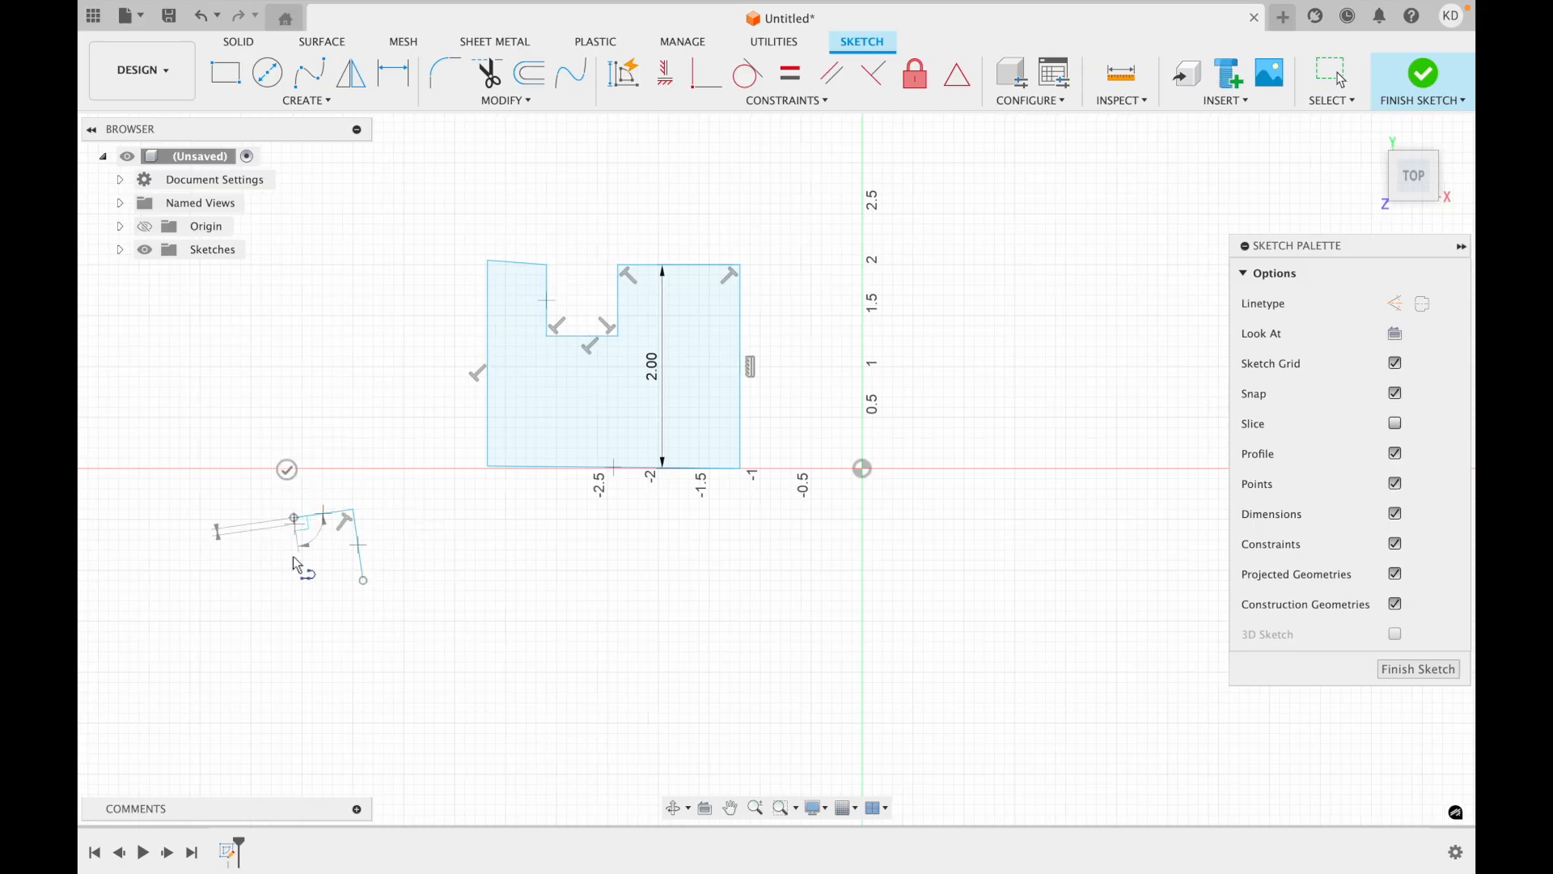
{"action": "left_click", "coordinate": [303, 622]}
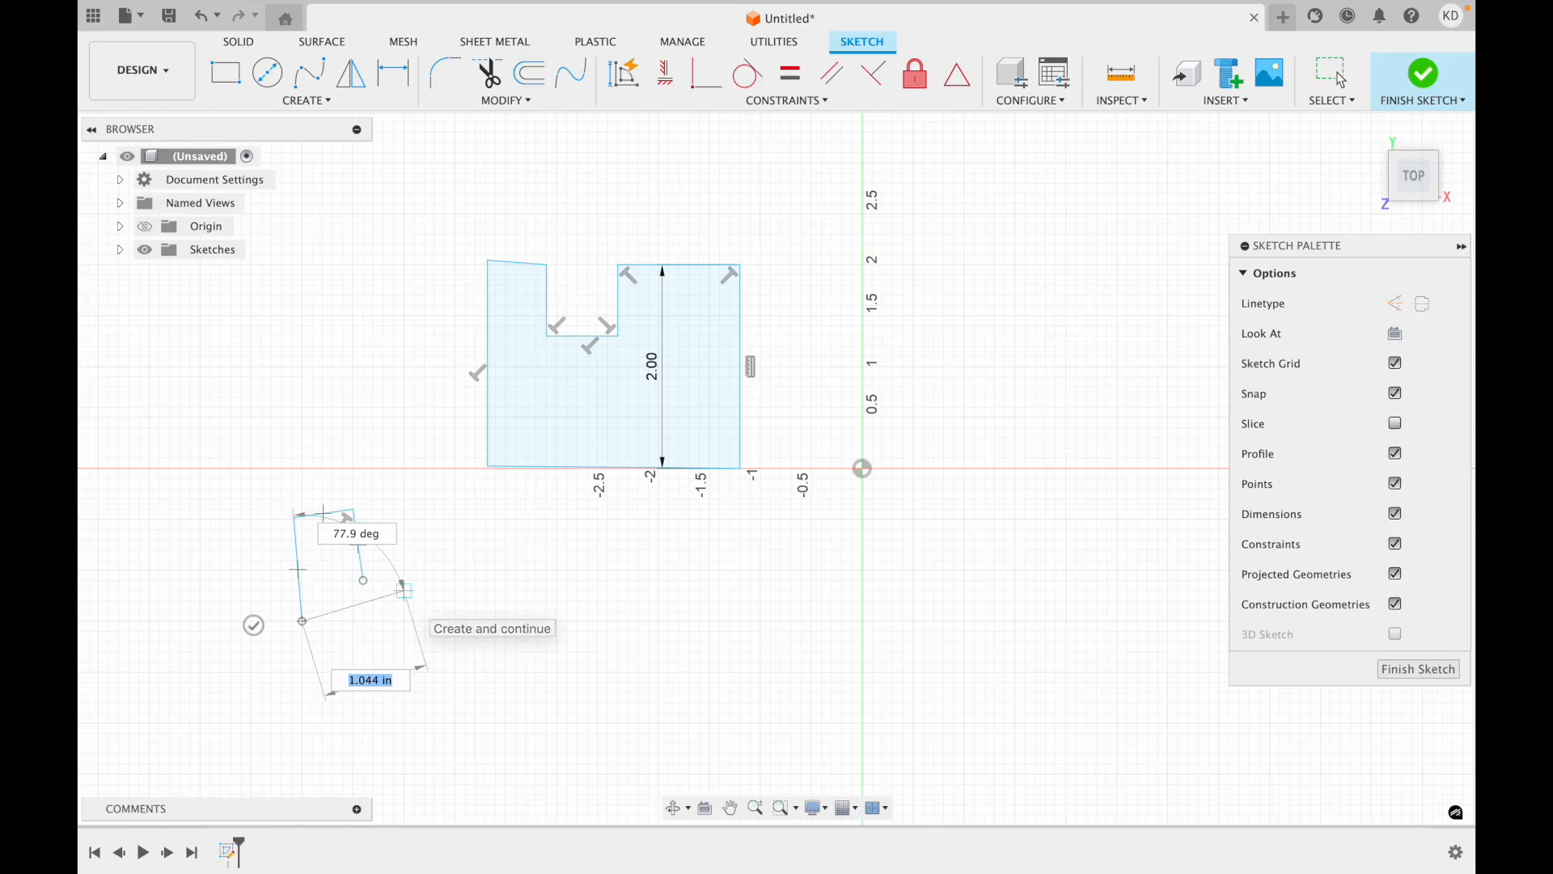
{"action": "key", "text": "Escape"}
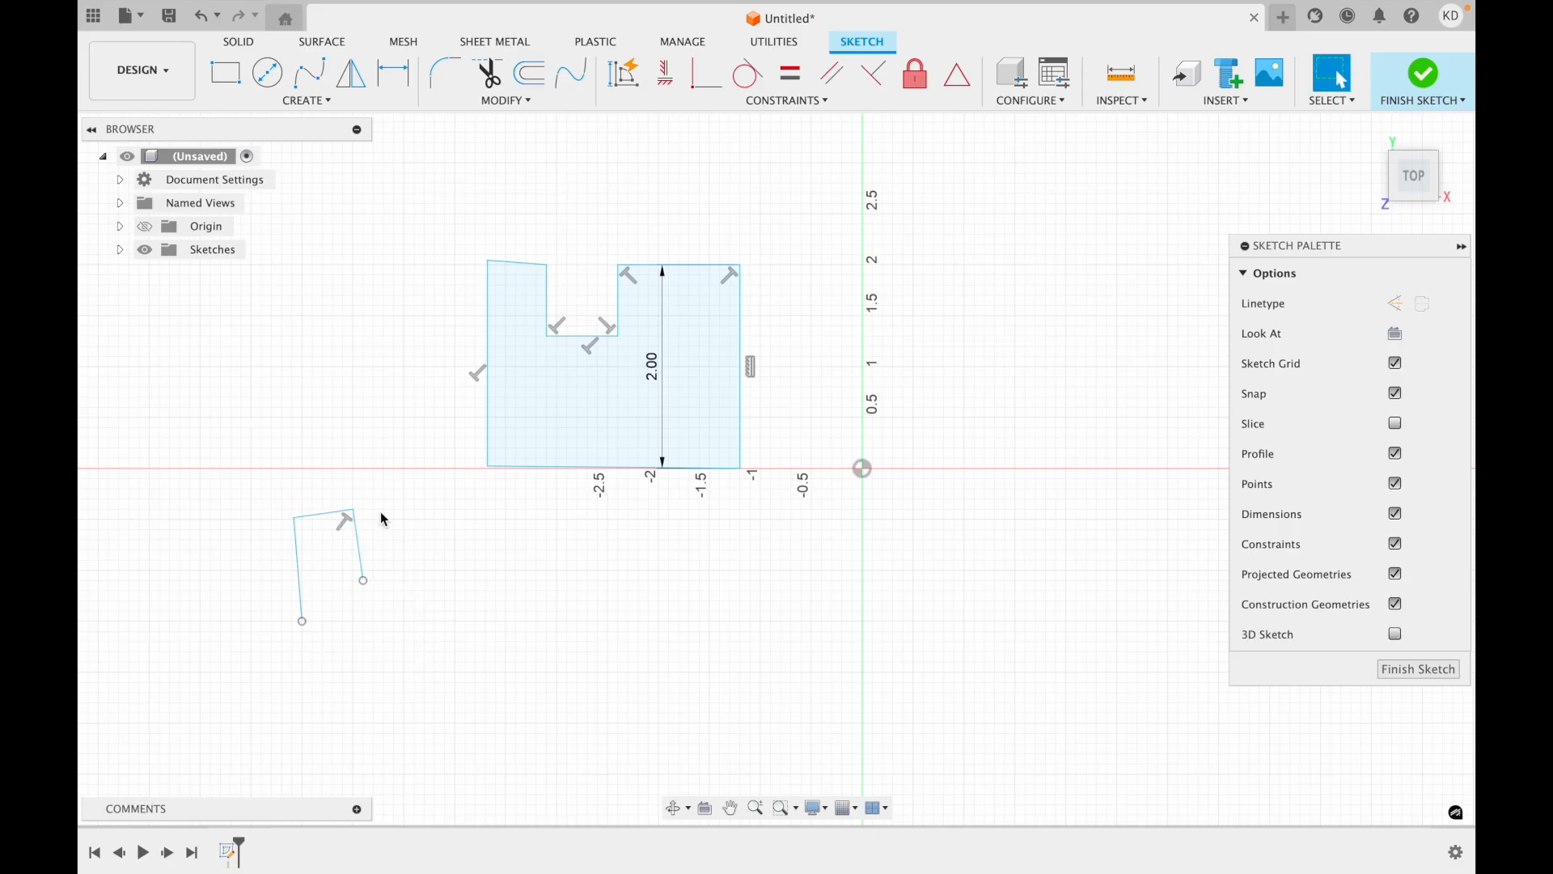
- Undo the open three-line chain beside the notched profile
{"action": "key", "text": "ctrl+z"}
{"action": "key", "text": "ctrl+z"}
{"action": "key", "text": "ctrl+z"}
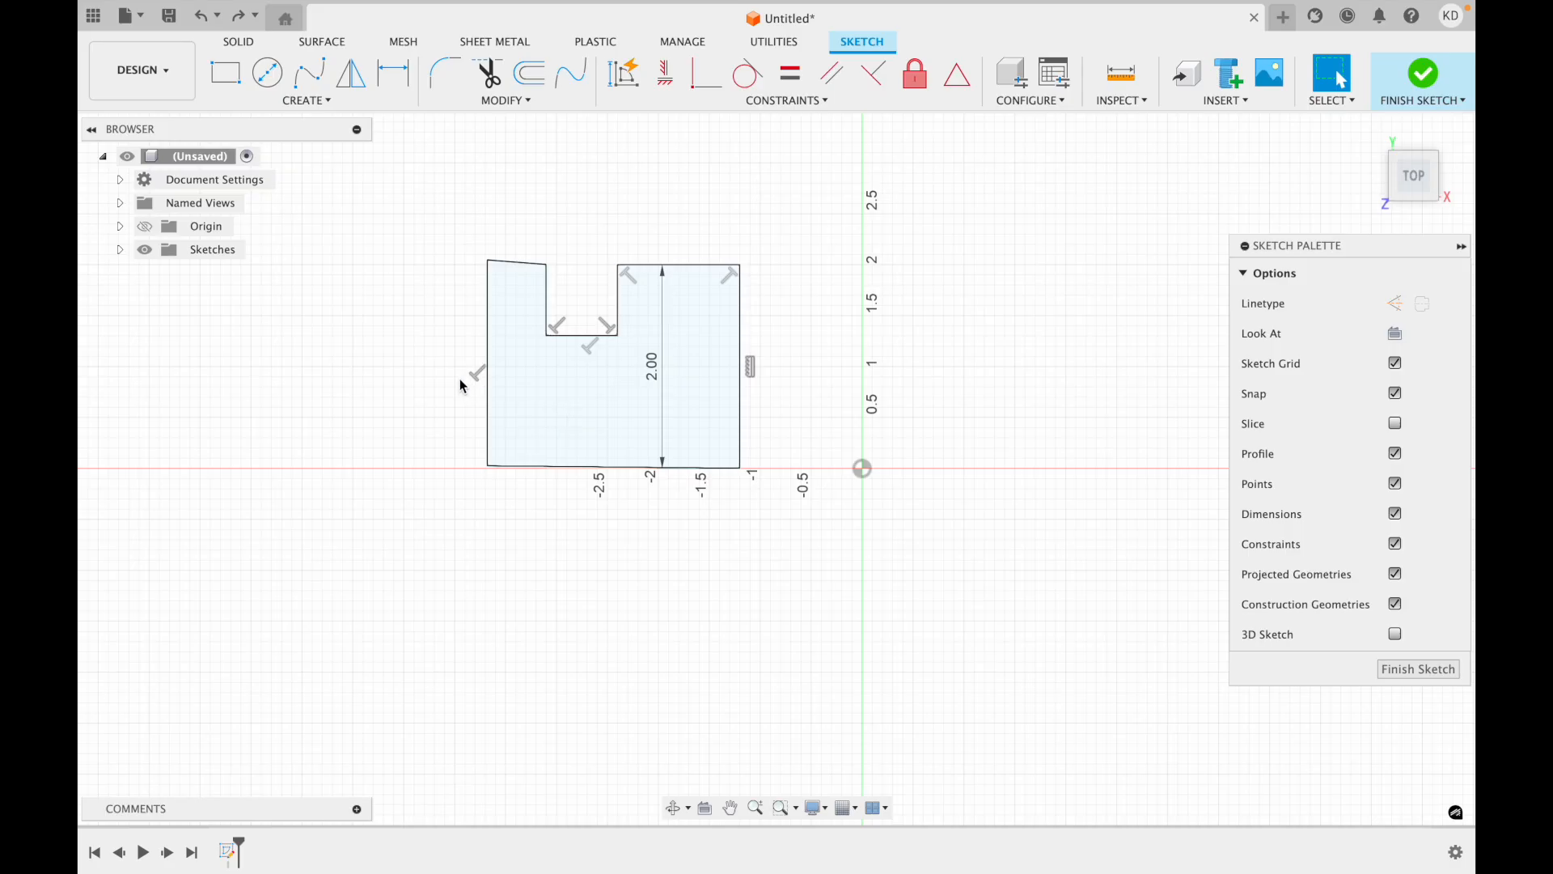
- Draw a 2-point rectangle from the origin down and to the right, 2 in high and 4 in wide
{"action": "scroll", "coordinate": [461, 380], "scroll_direction": "right", "scroll_amount": 8}
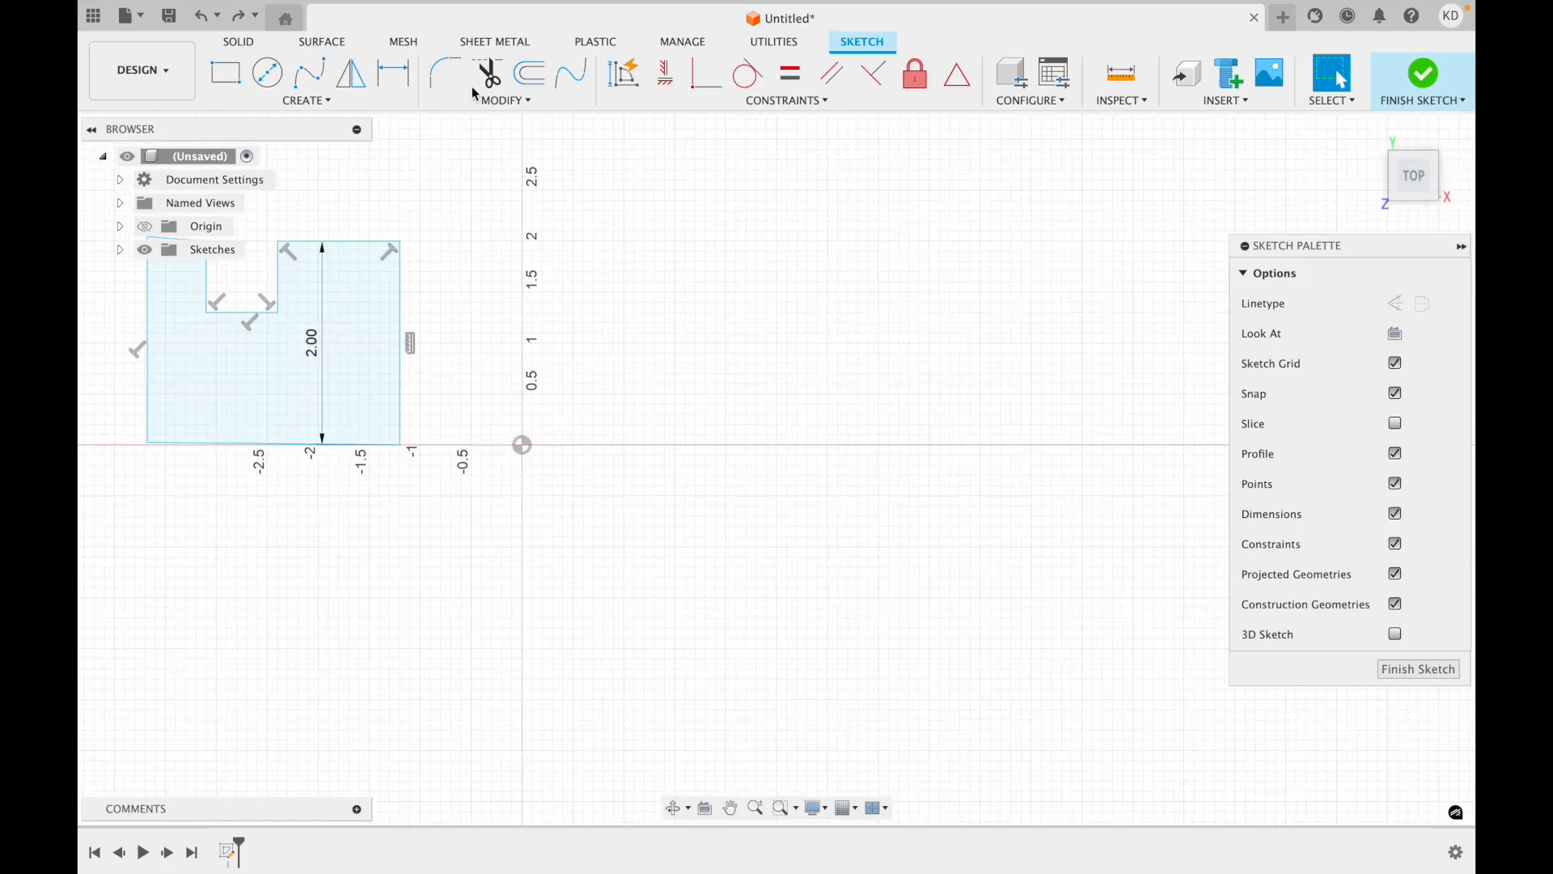
{"action": "left_click", "coordinate": [275, 102]}
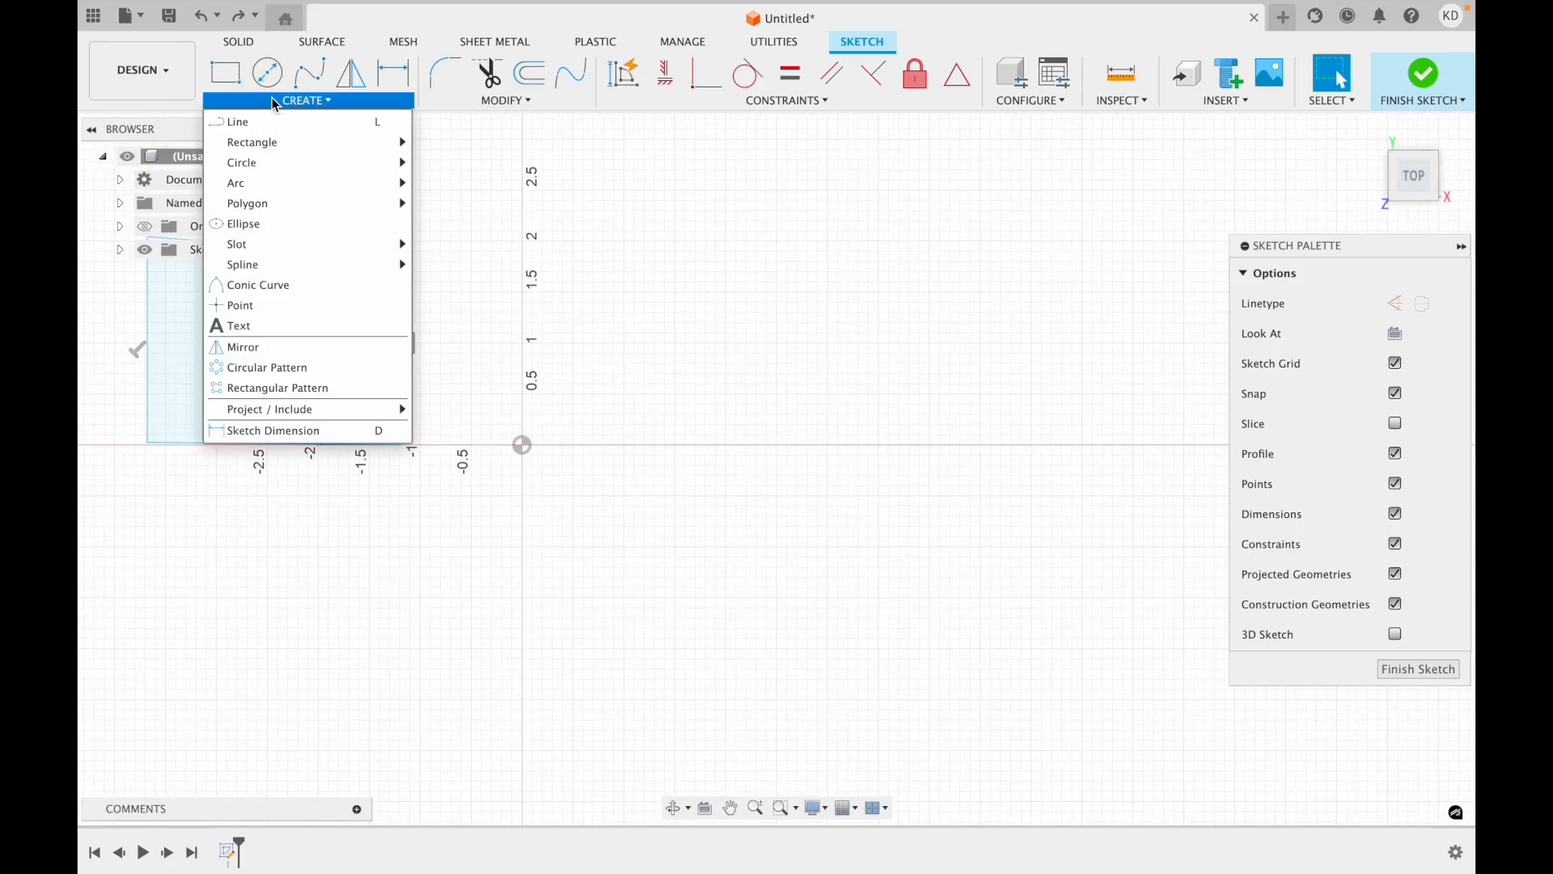
{"action": "left_click", "coordinate": [275, 102]}
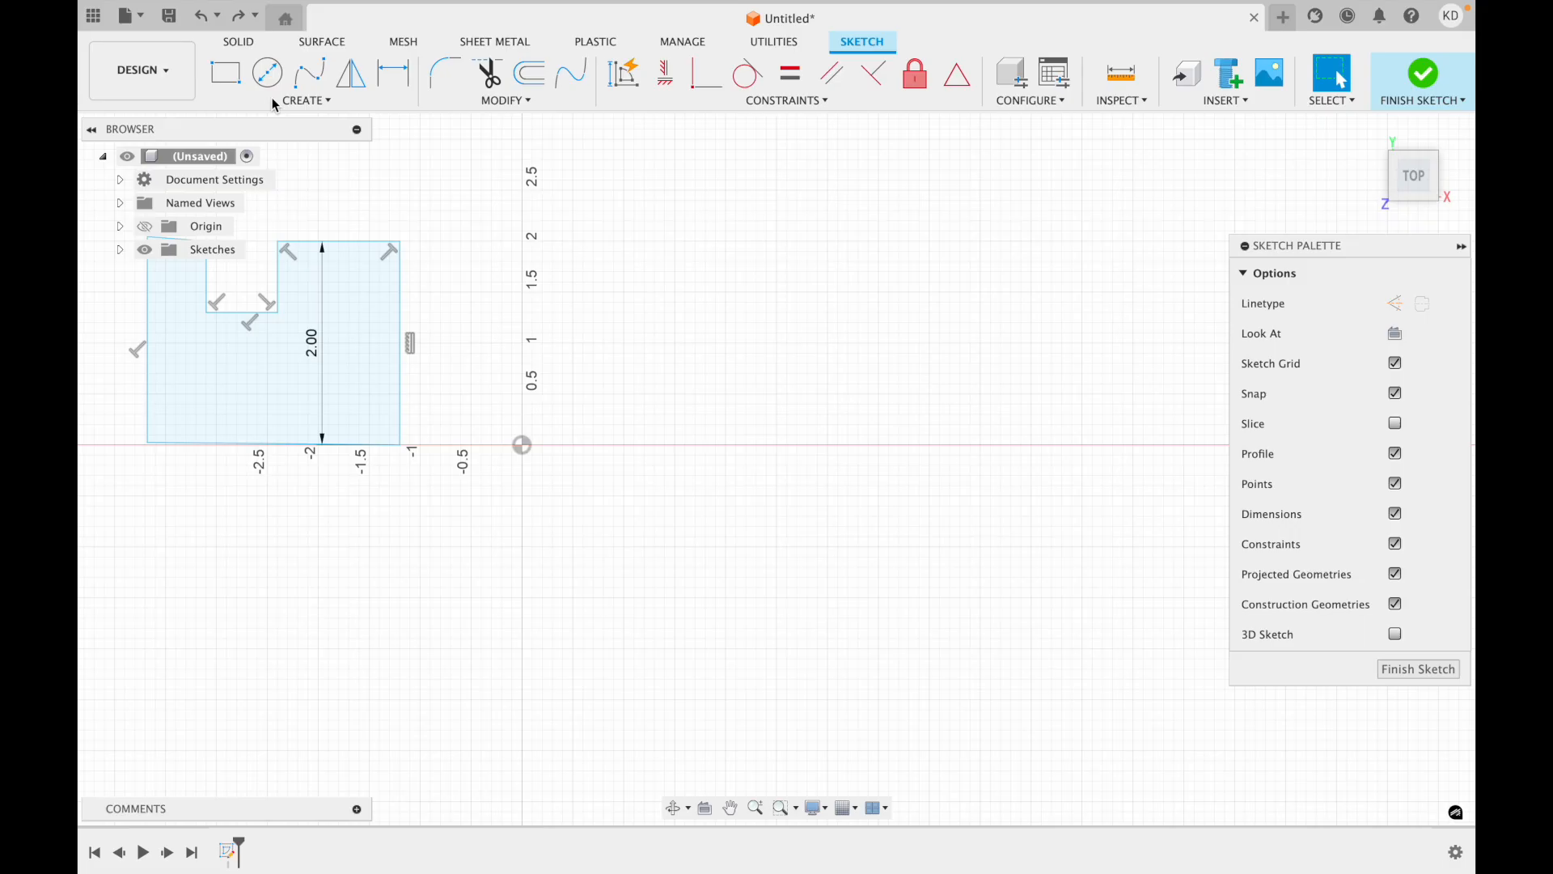
{"action": "left_click", "coordinate": [275, 102]}
{"action": "mouse_move", "coordinate": [285, 142]}
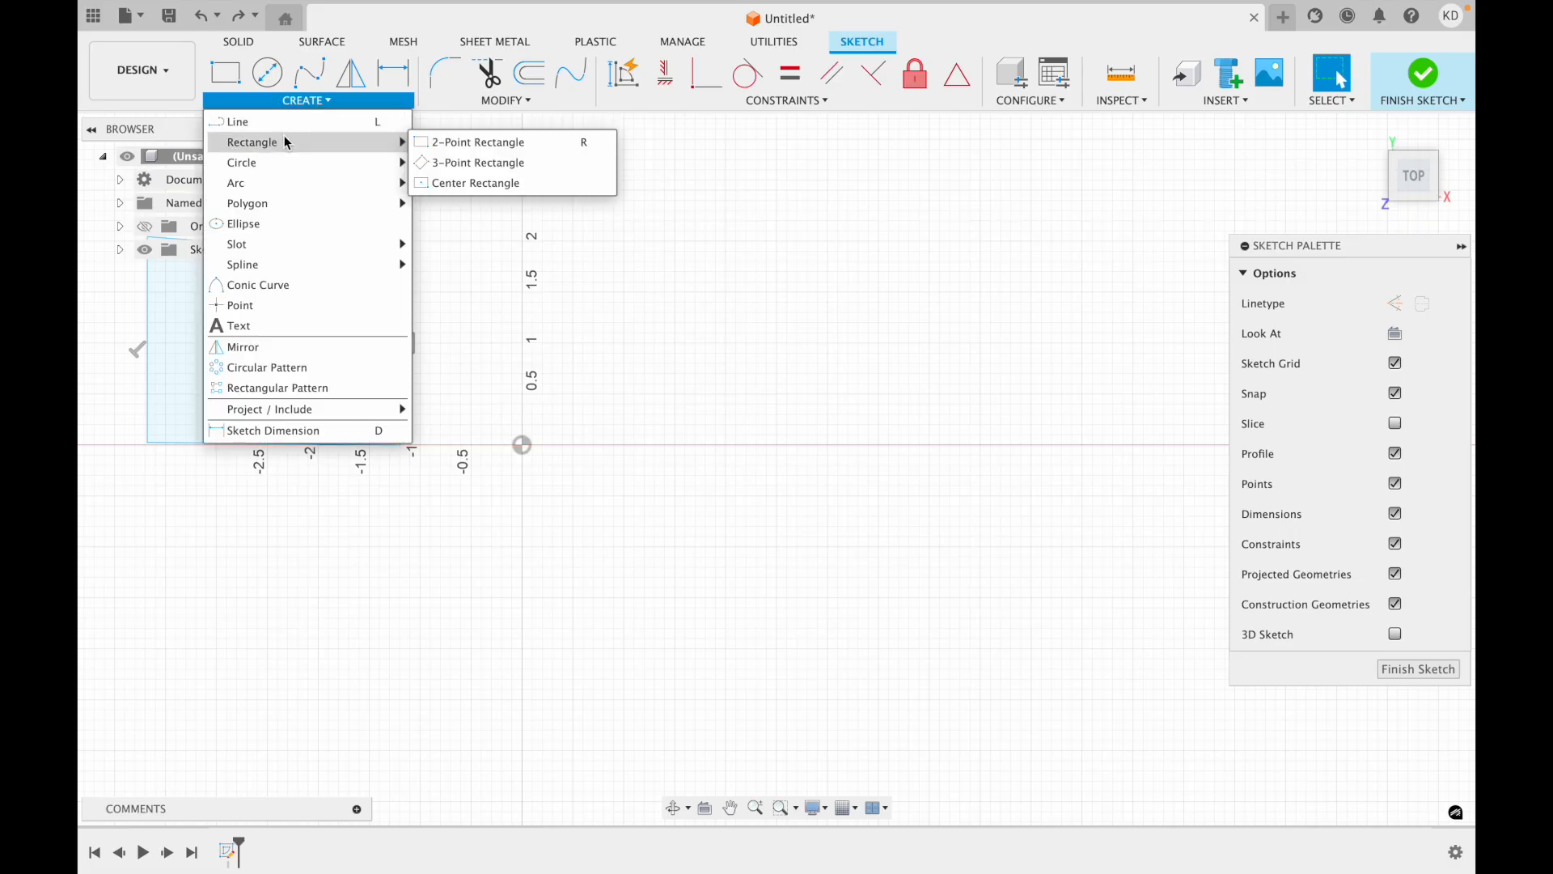
{"action": "left_click", "coordinate": [449, 143]}
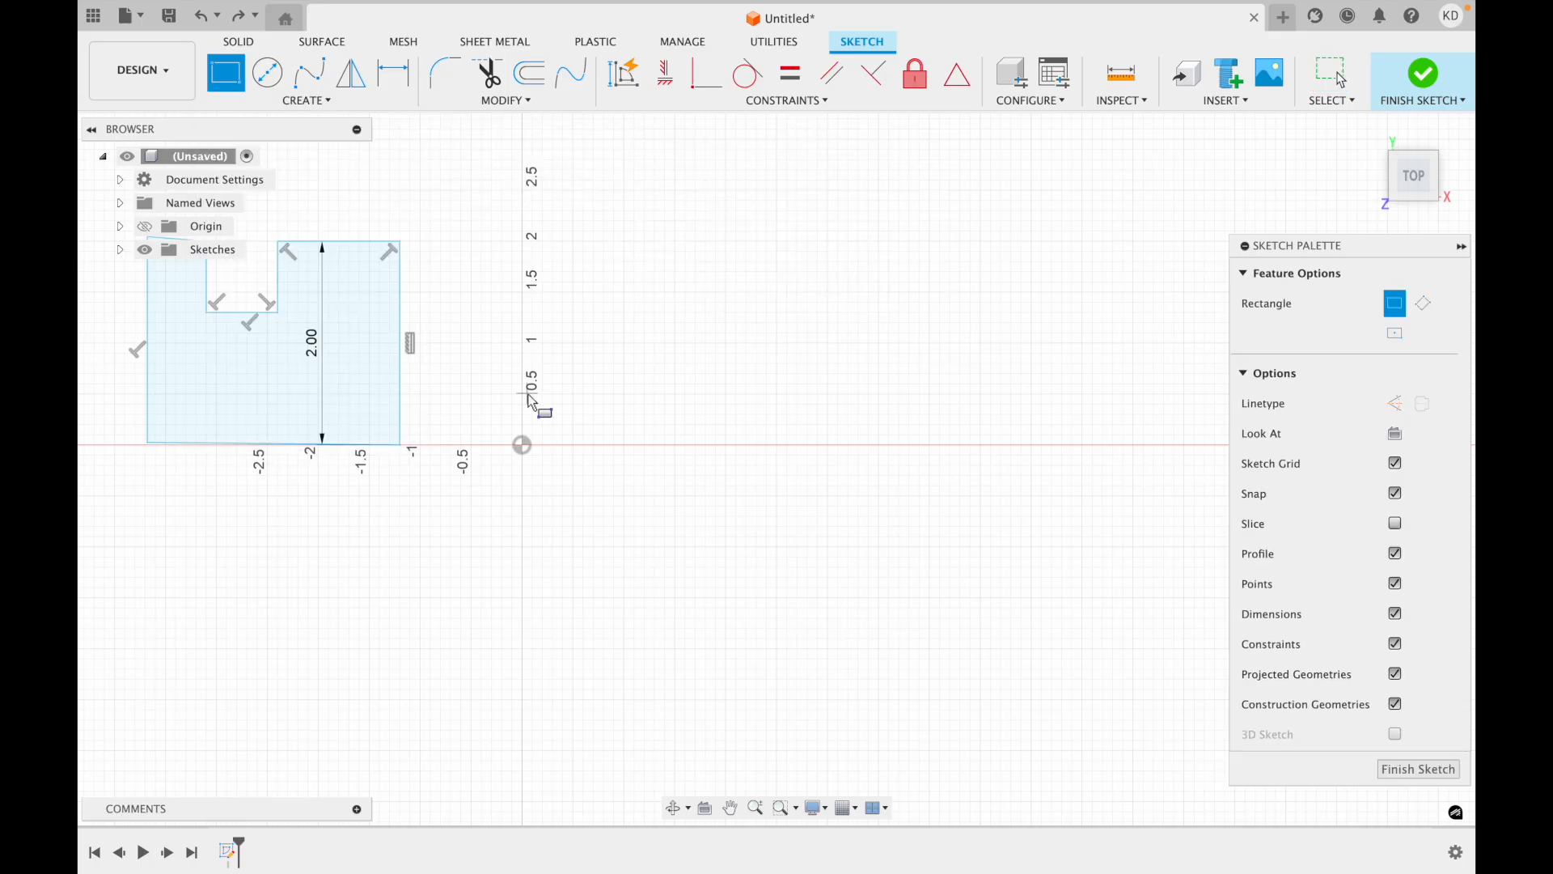
{"action": "left_click", "coordinate": [524, 446]}
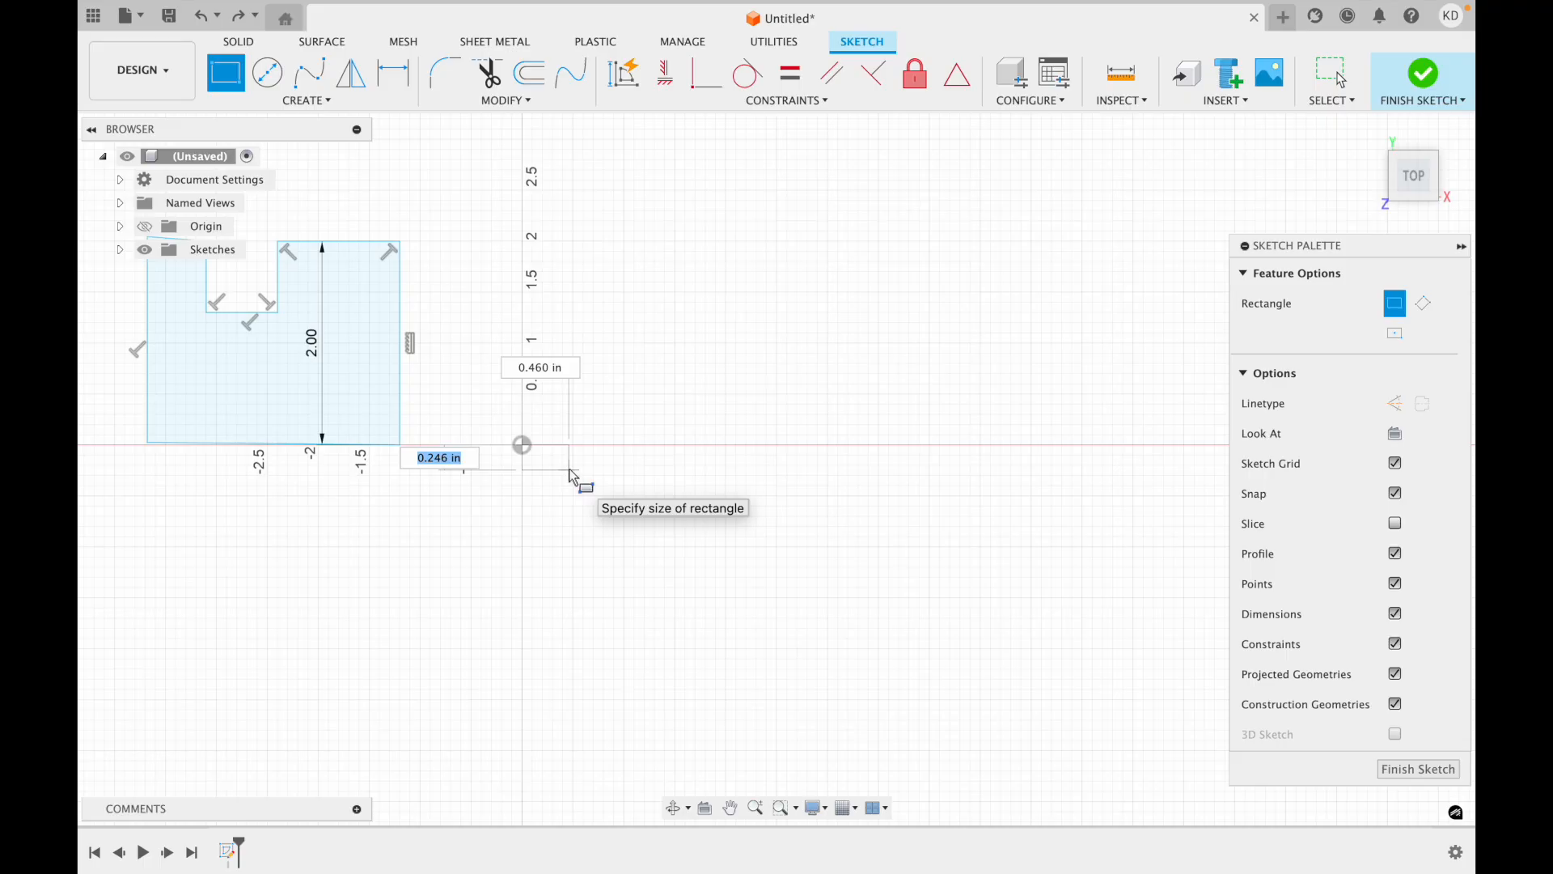
{"action": "type", "text": "2"}
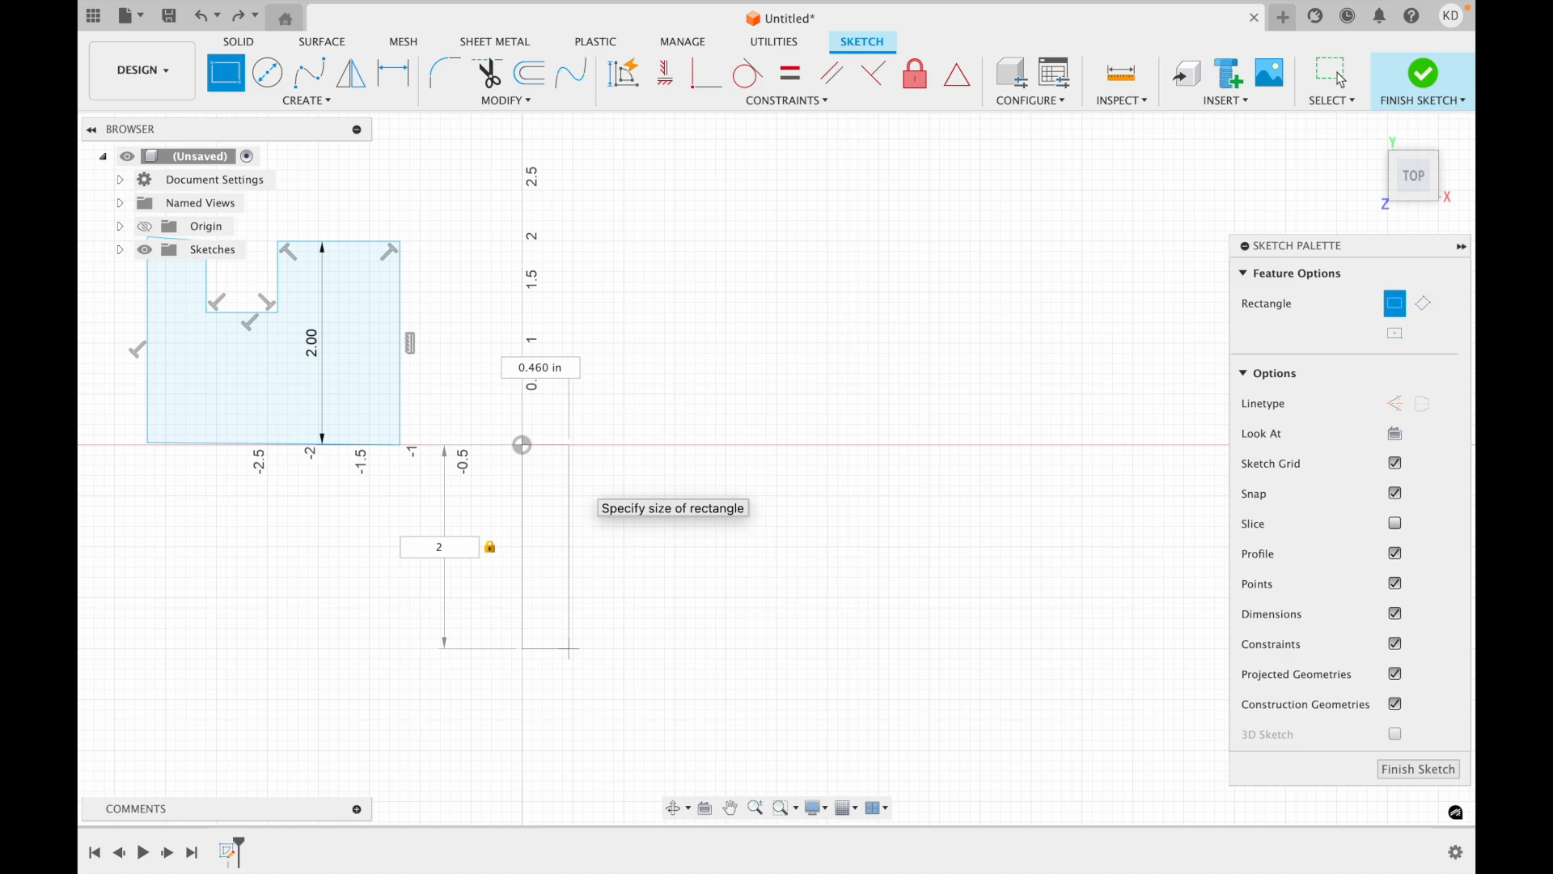
{"action": "key", "text": "Tab"}
{"action": "type", "text": "4"}
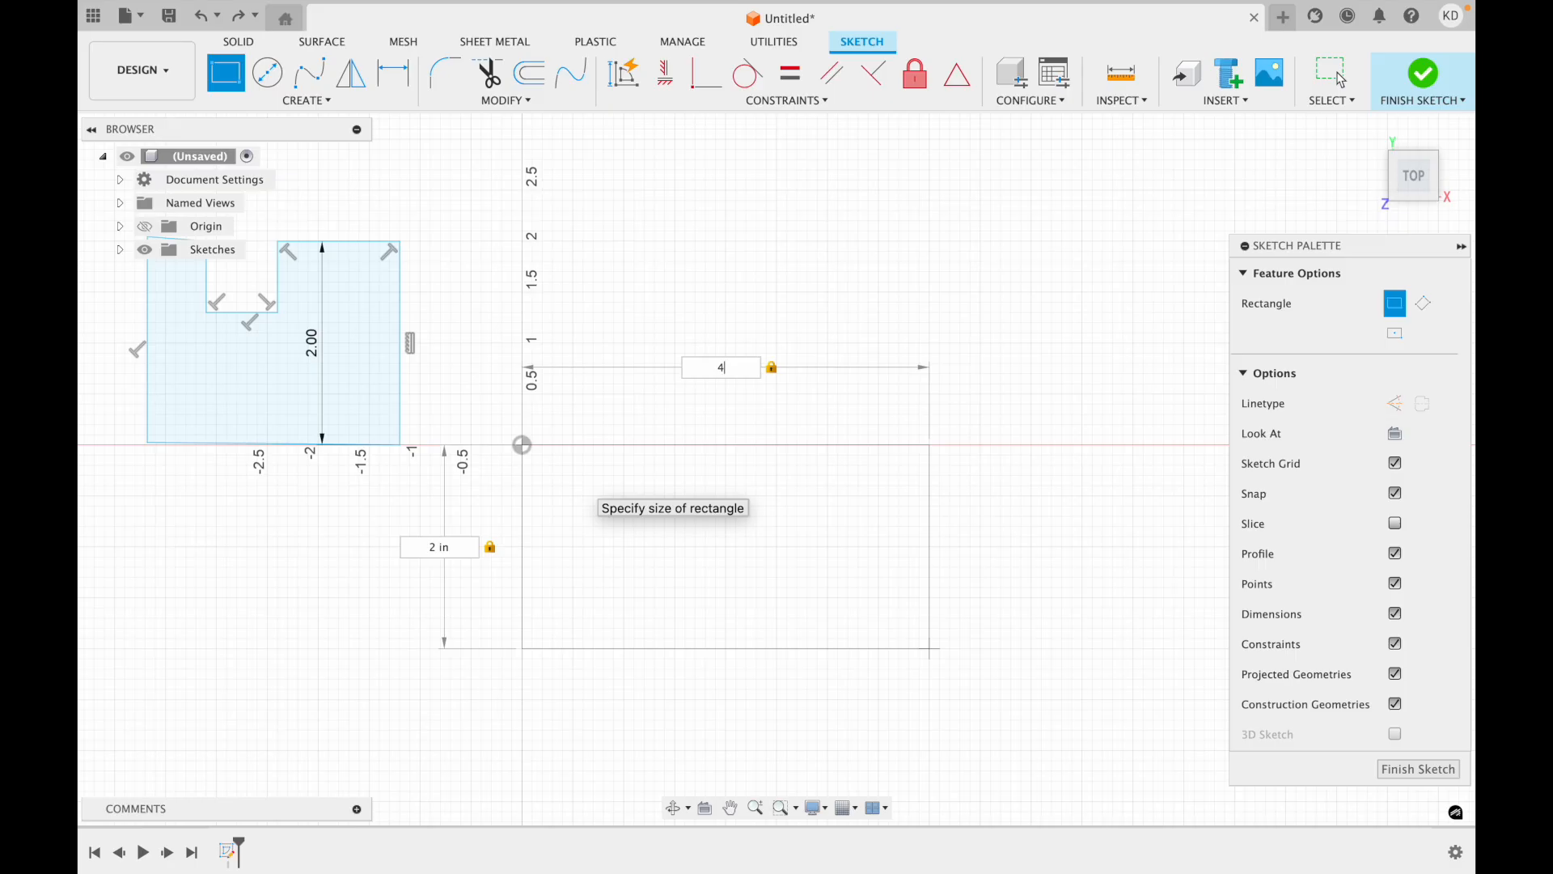
{"action": "key", "text": "Return"}
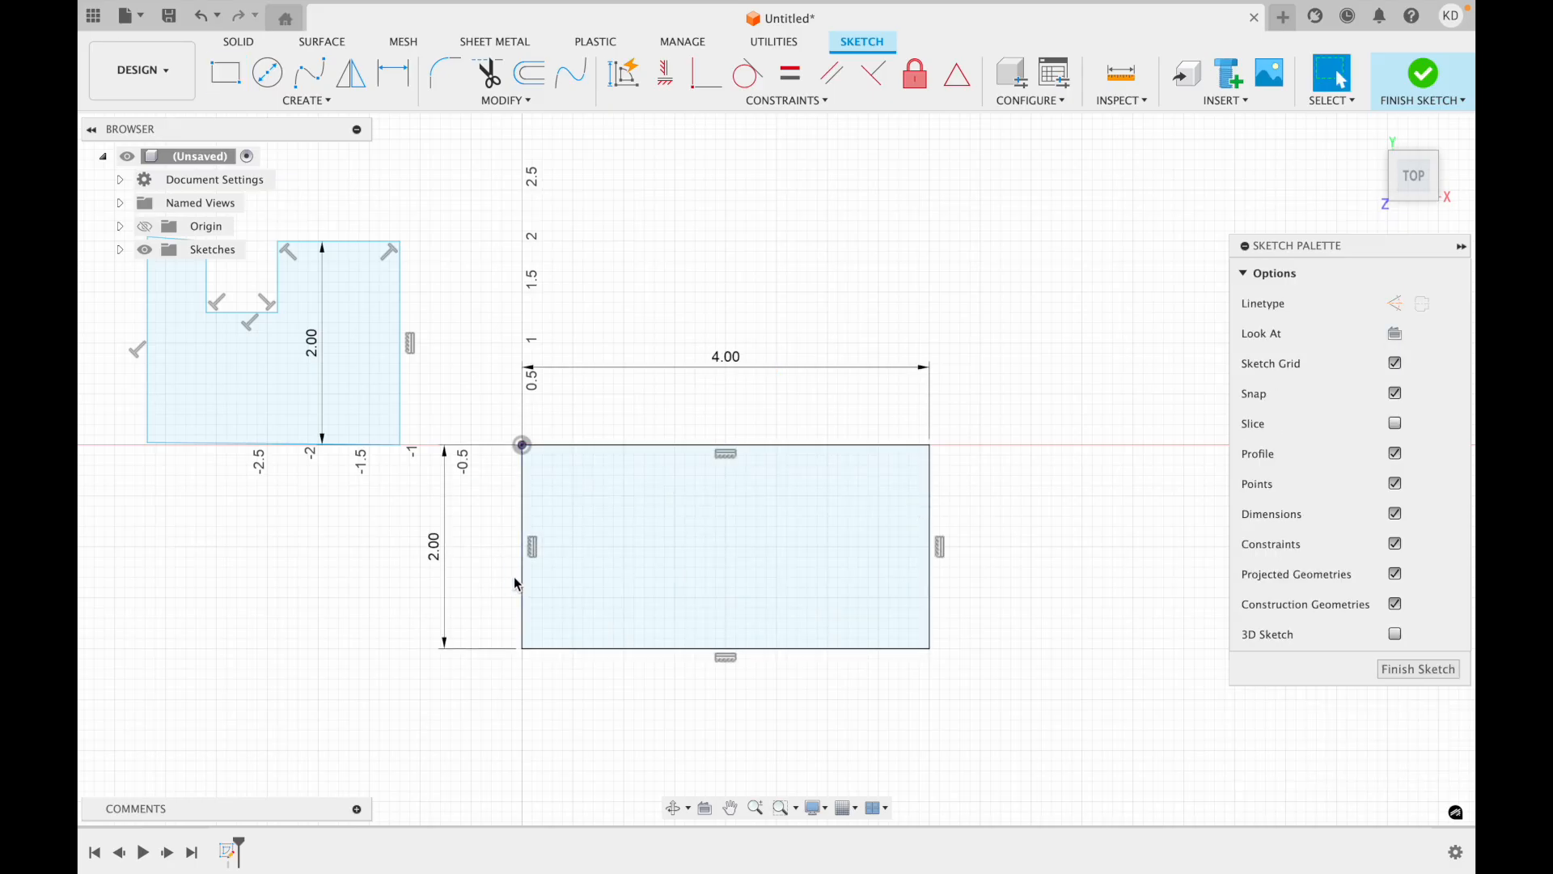
{"action": "scroll", "coordinate": [513, 576], "scroll_direction": "left", "scroll_amount": 2}
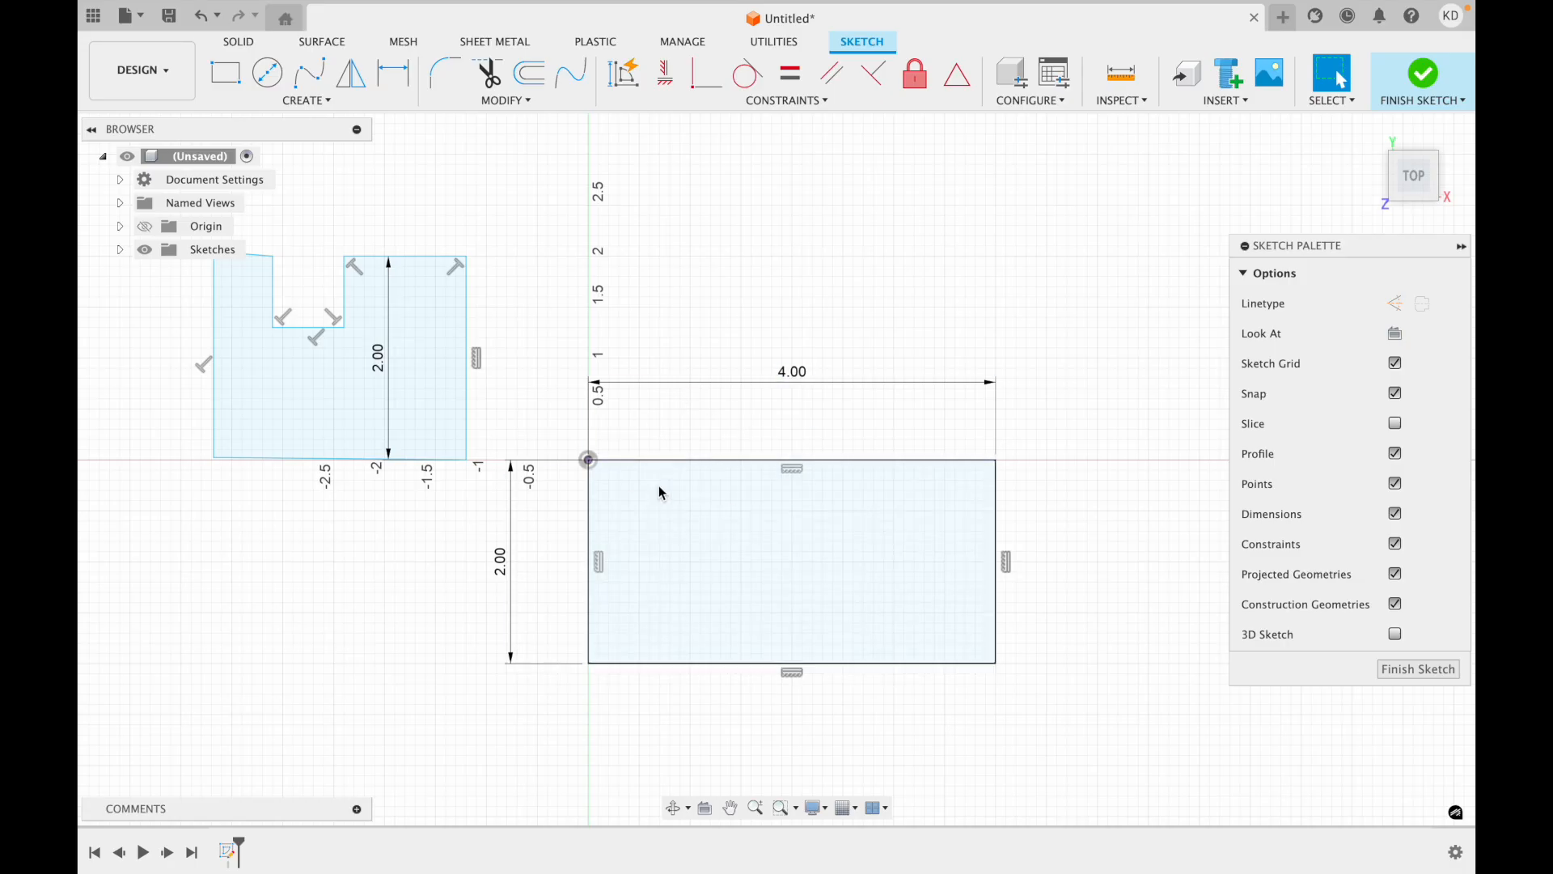
- Draw a closed four-sided shape with construction-type lines below the notched profile, and end the Line command
{"action": "scroll", "coordinate": [559, 441], "scroll_direction": "right", "scroll_amount": 2}
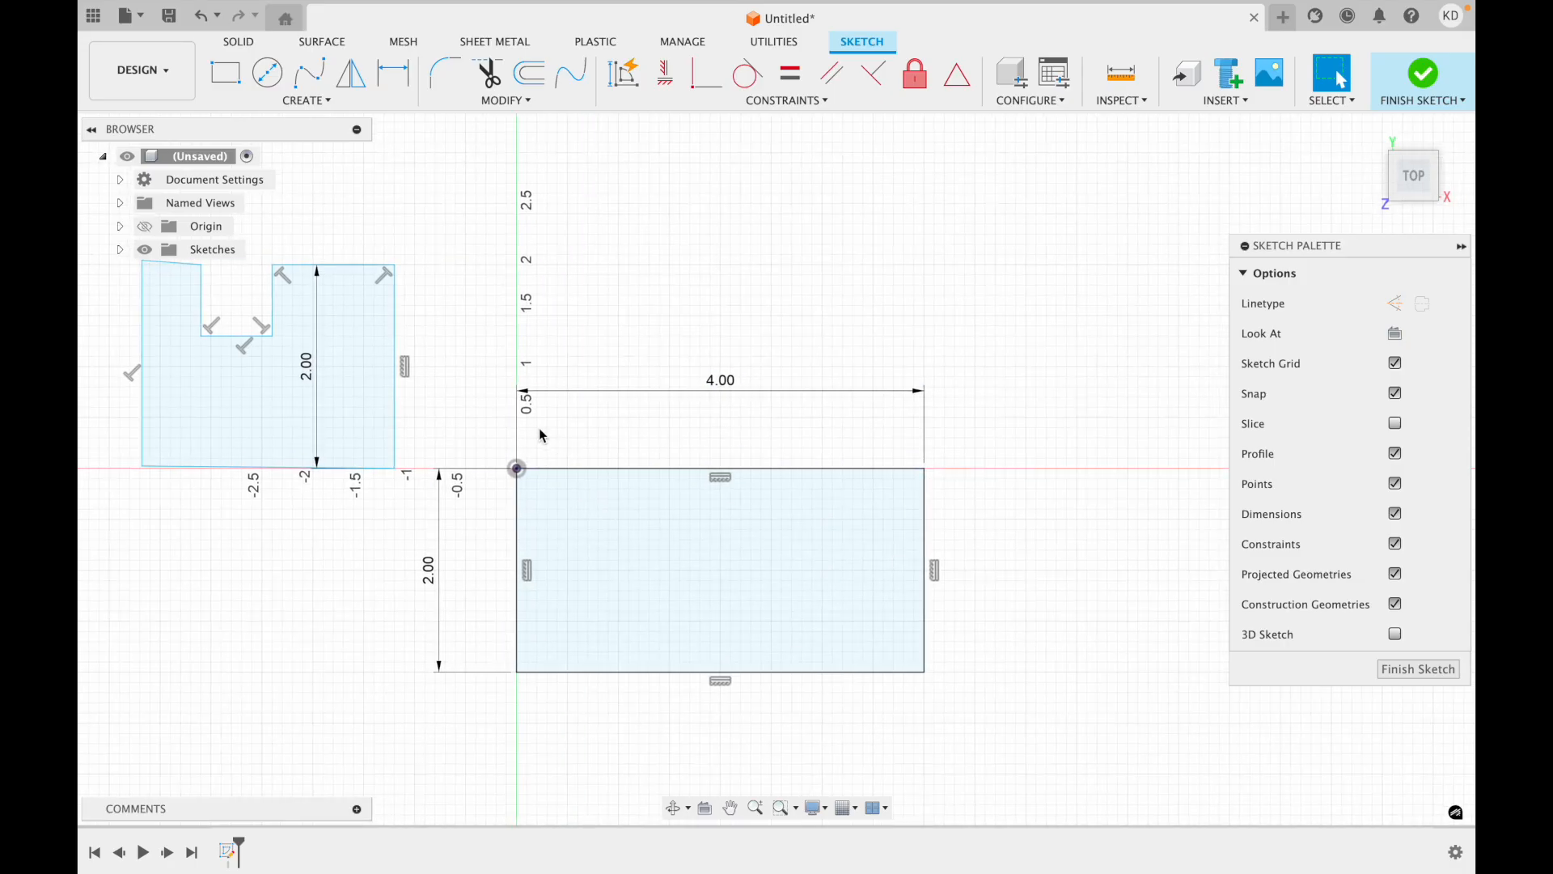
{"action": "left_click", "coordinate": [328, 101]}
{"action": "mouse_move", "coordinate": [318, 142]}
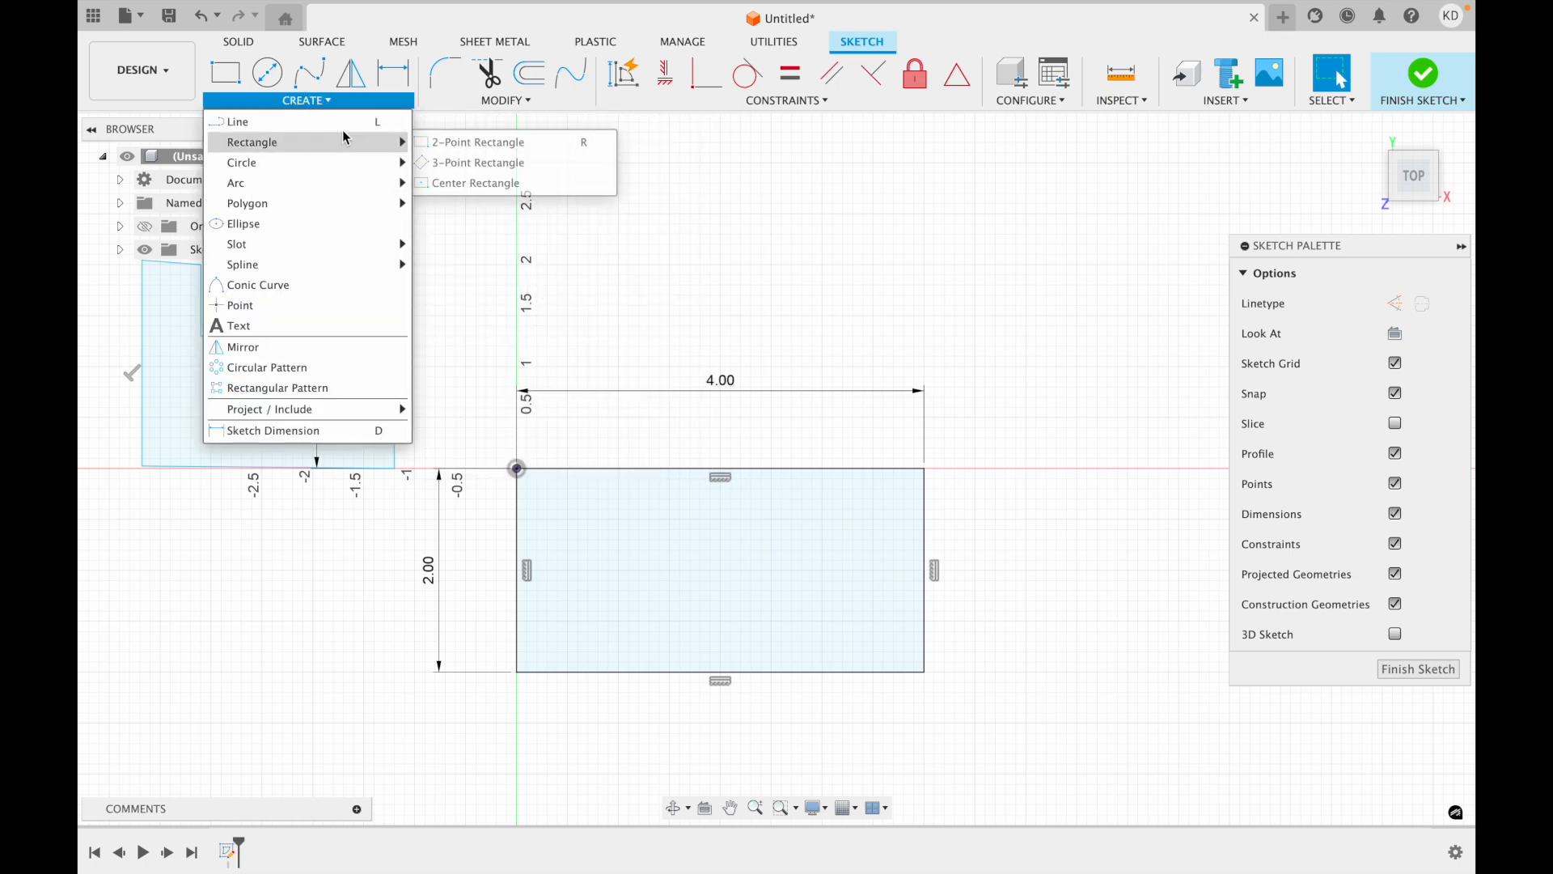
{"action": "left_click", "coordinate": [342, 123]}
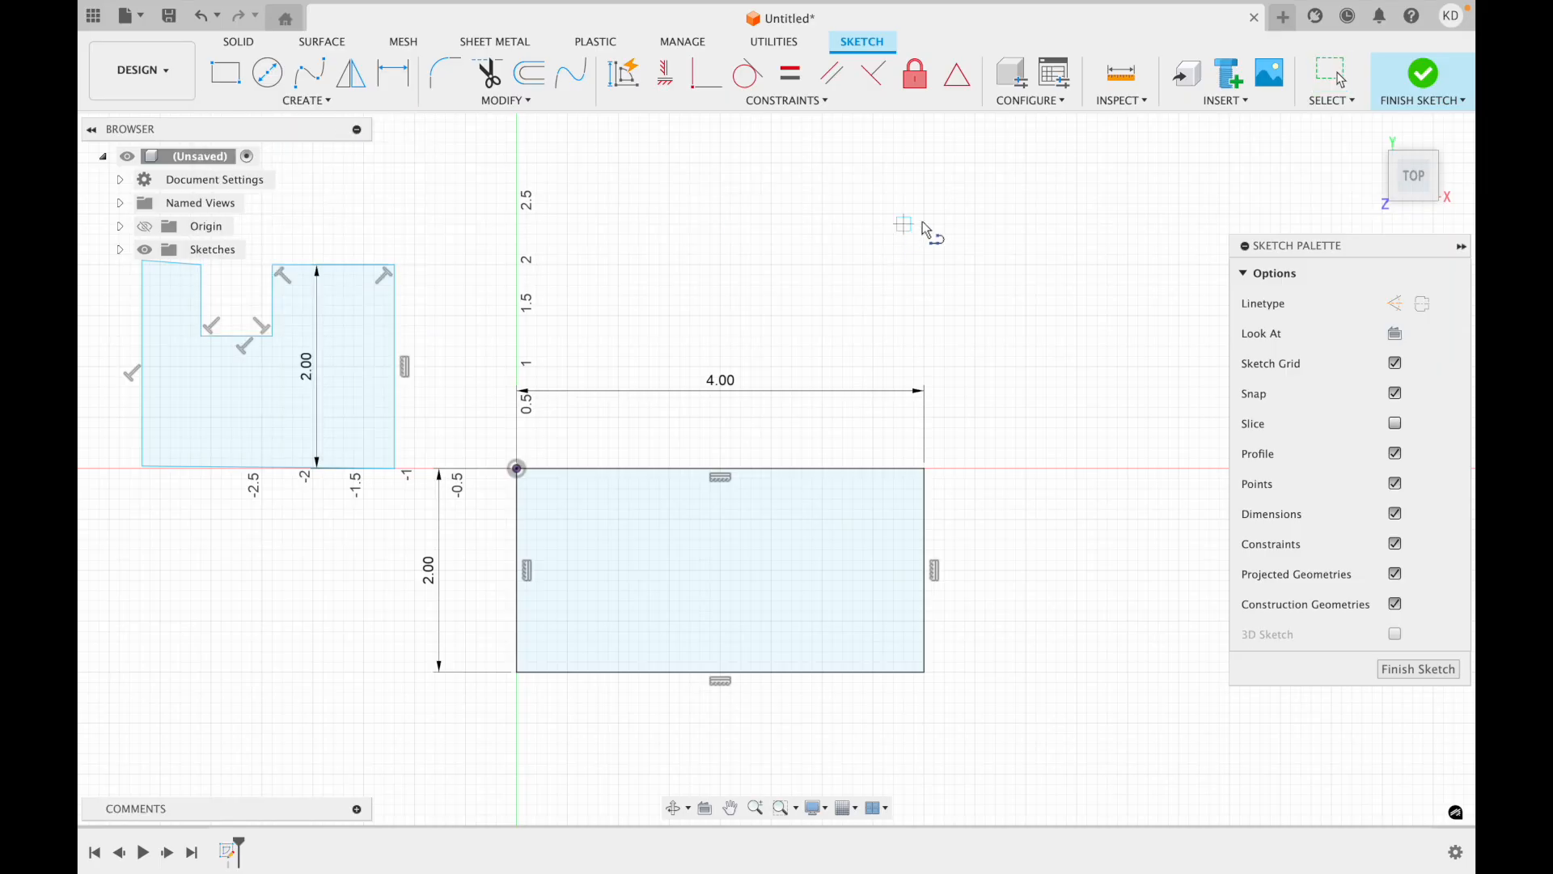
{"action": "left_click", "coordinate": [1395, 304]}
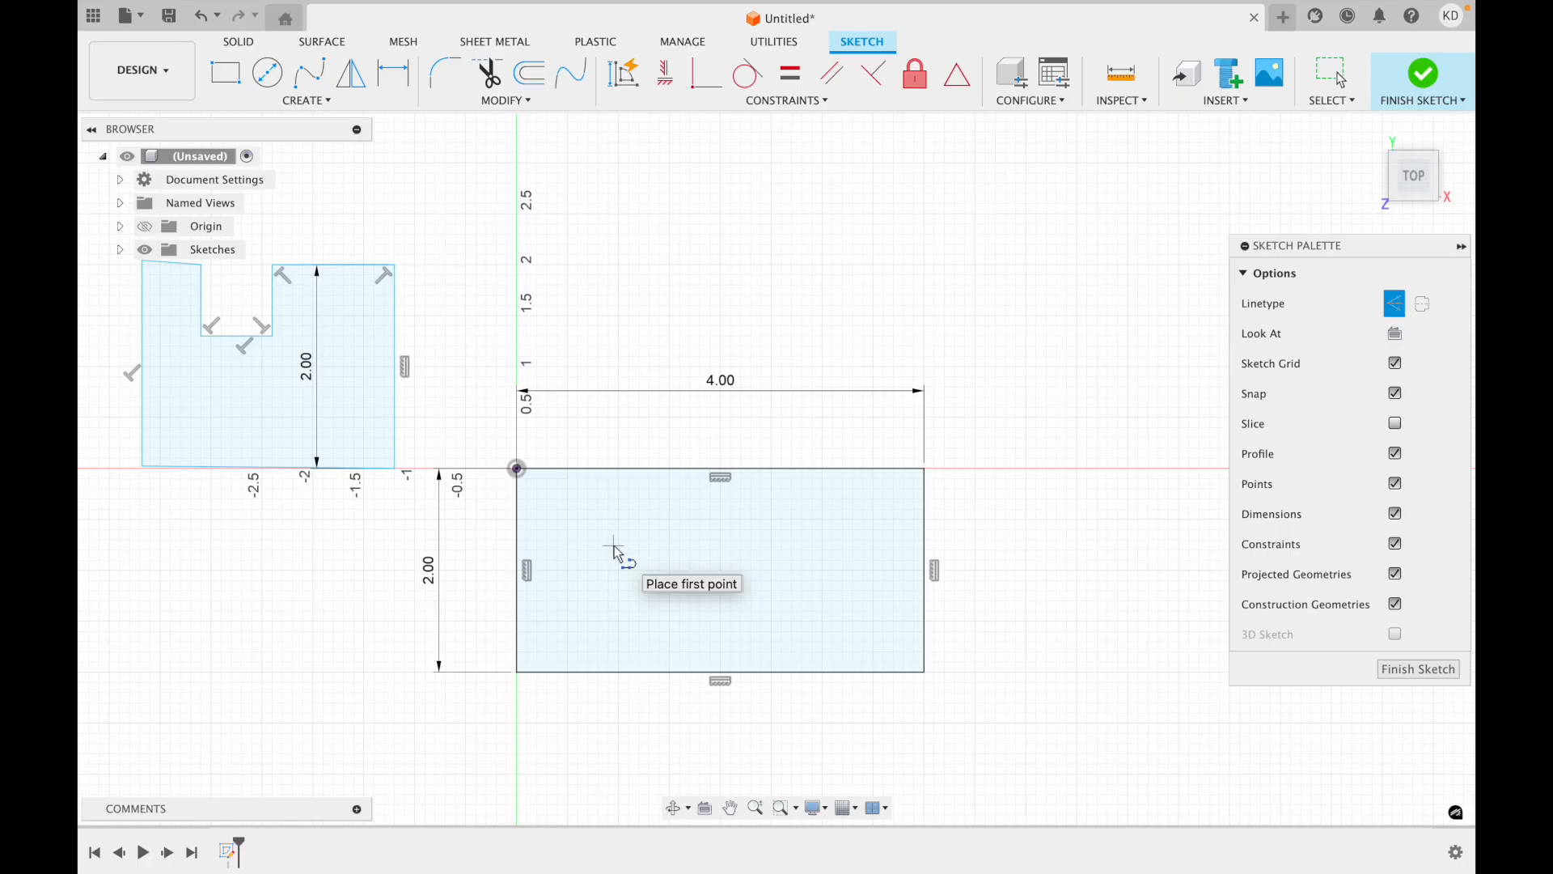
{"action": "scroll", "coordinate": [613, 546], "scroll_direction": "left", "scroll_amount": 2}
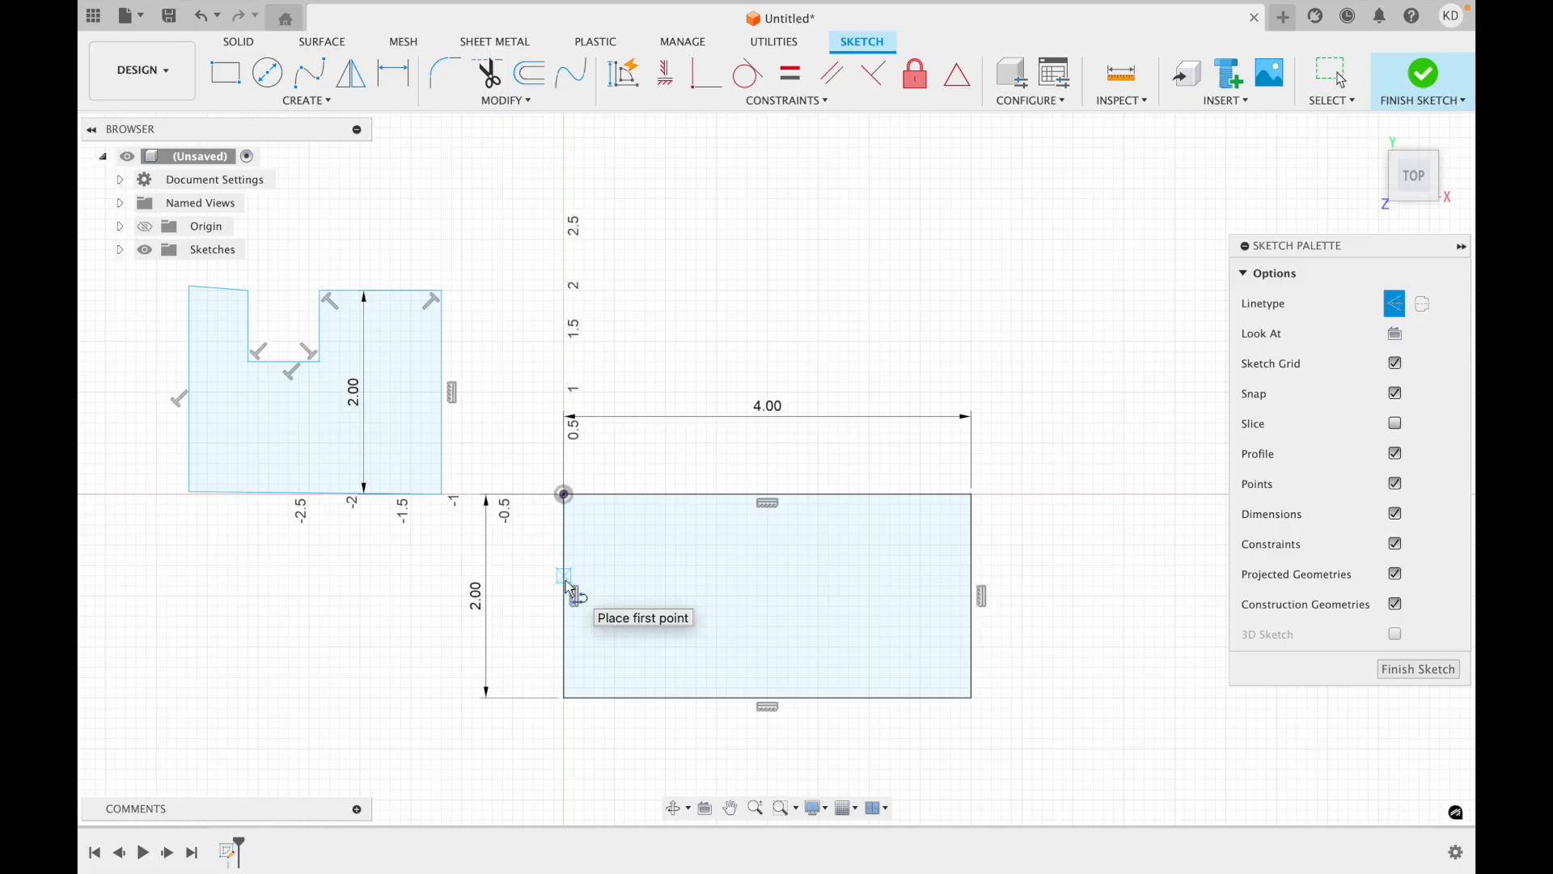
{"action": "left_click", "coordinate": [371, 583]}
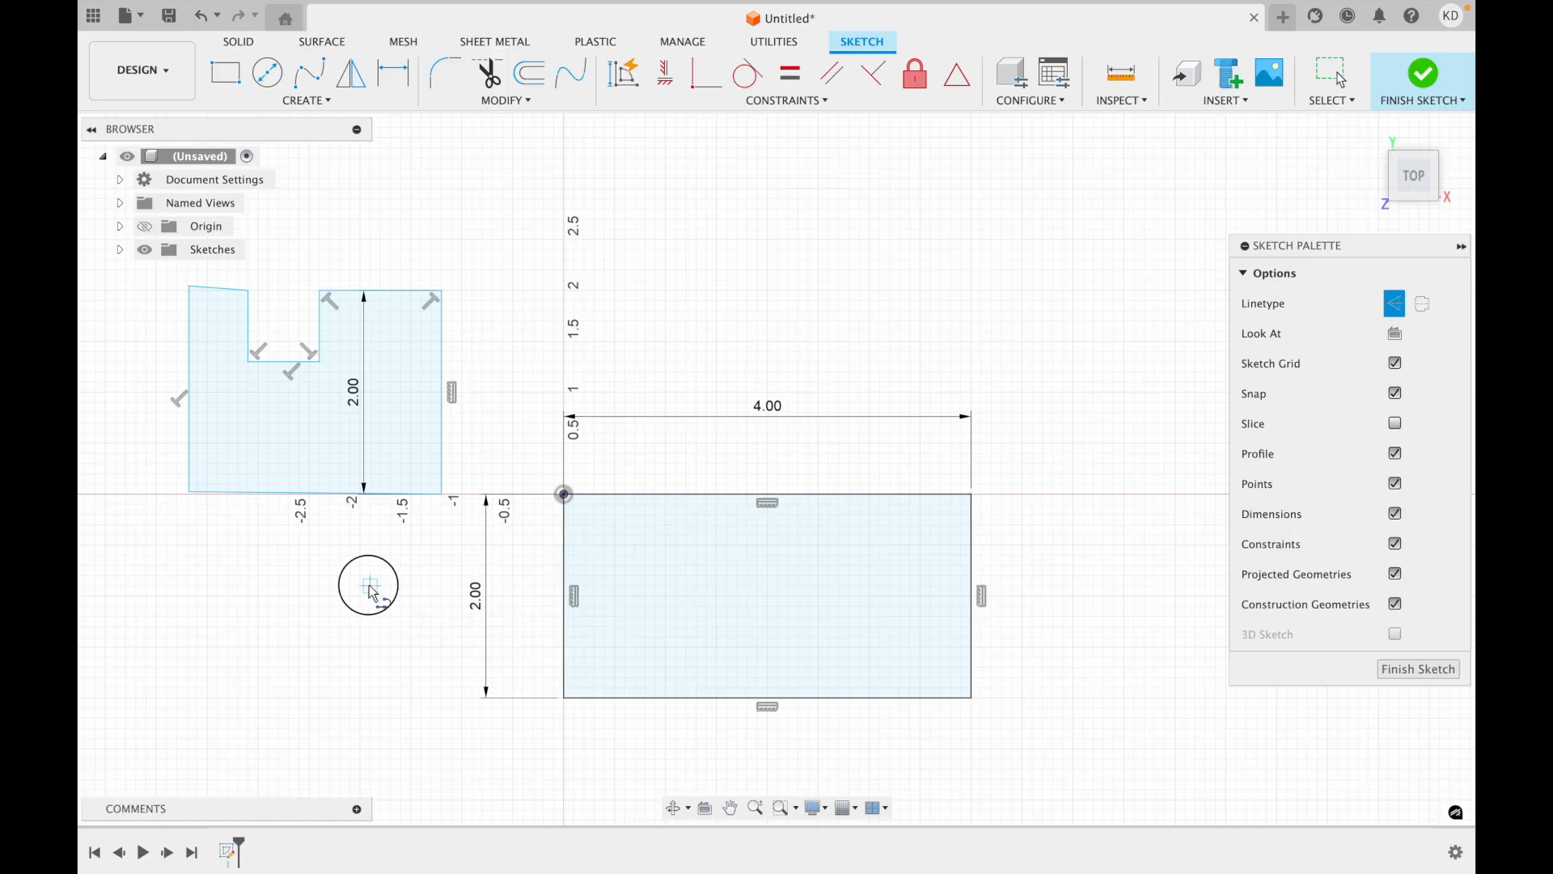
{"action": "left_click", "coordinate": [187, 576]}
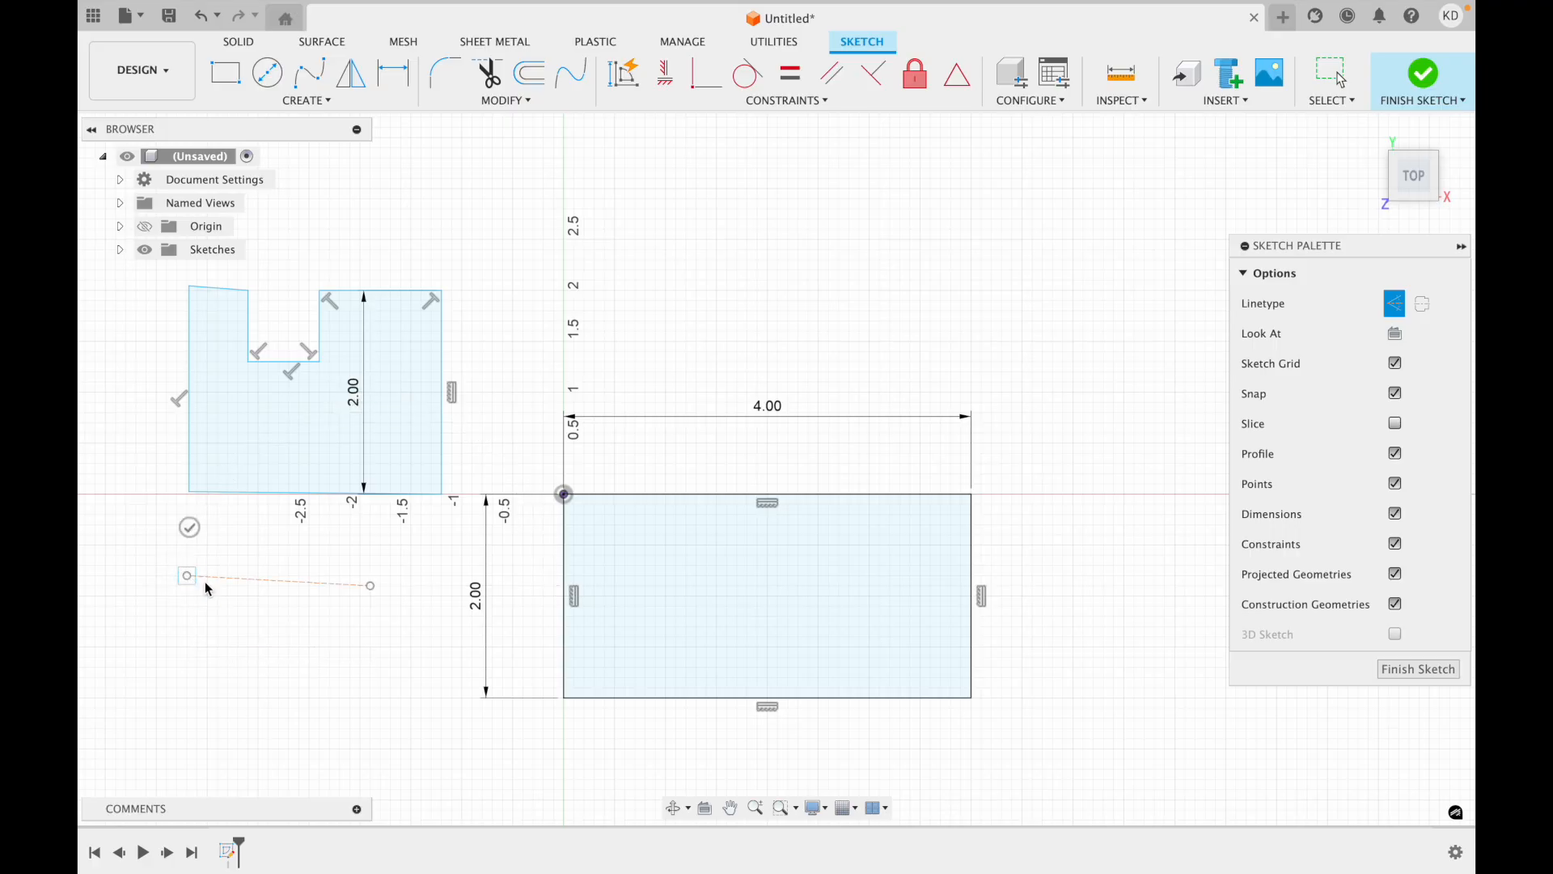
{"action": "left_click", "coordinate": [176, 647]}
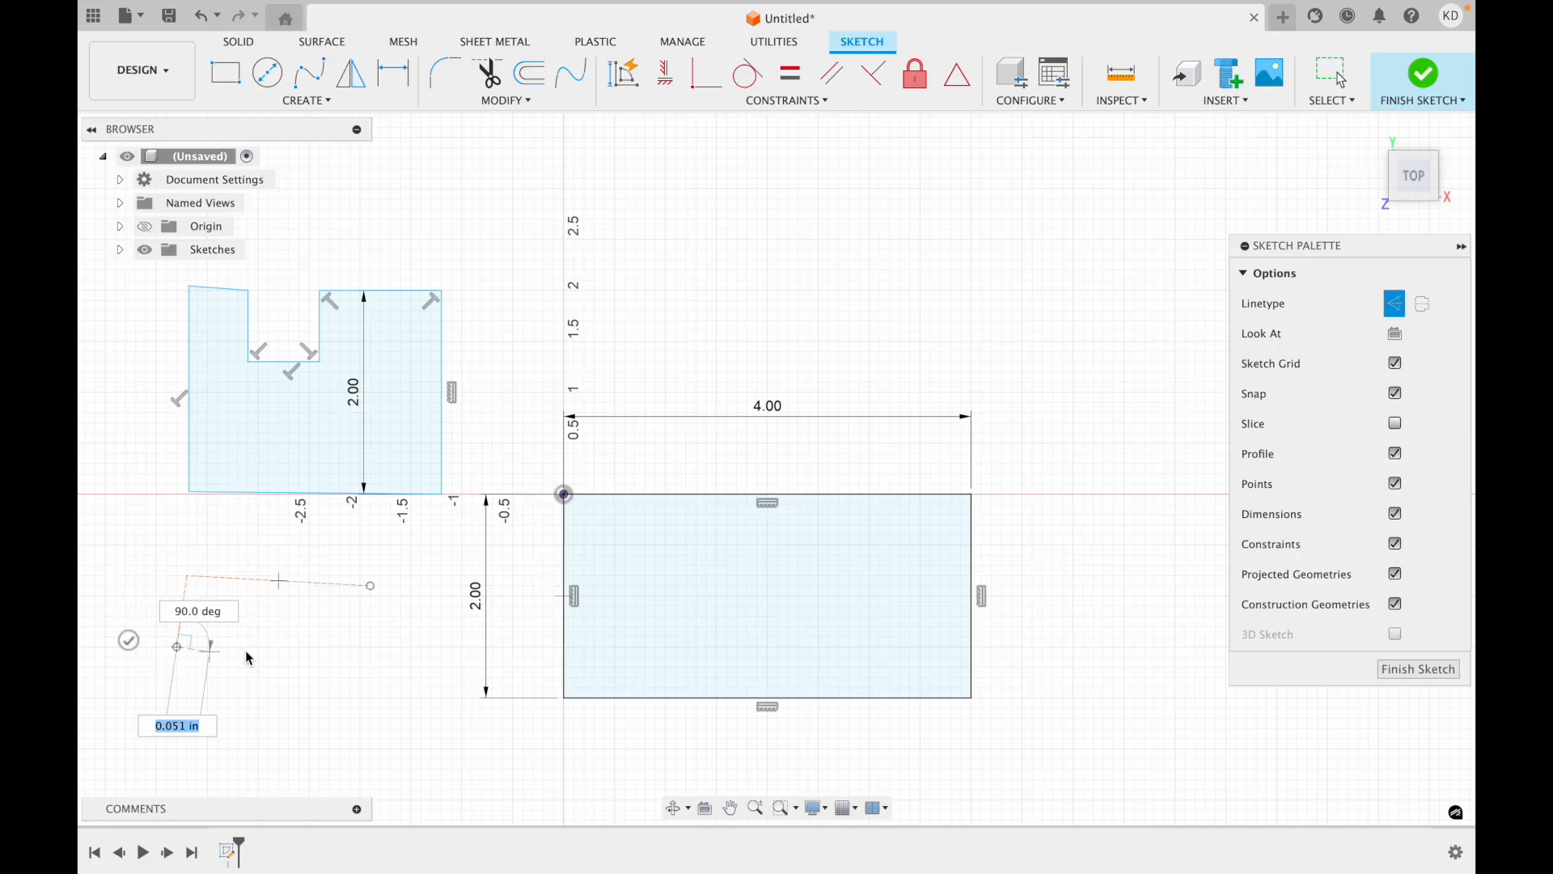
{"action": "left_click", "coordinate": [337, 655]}
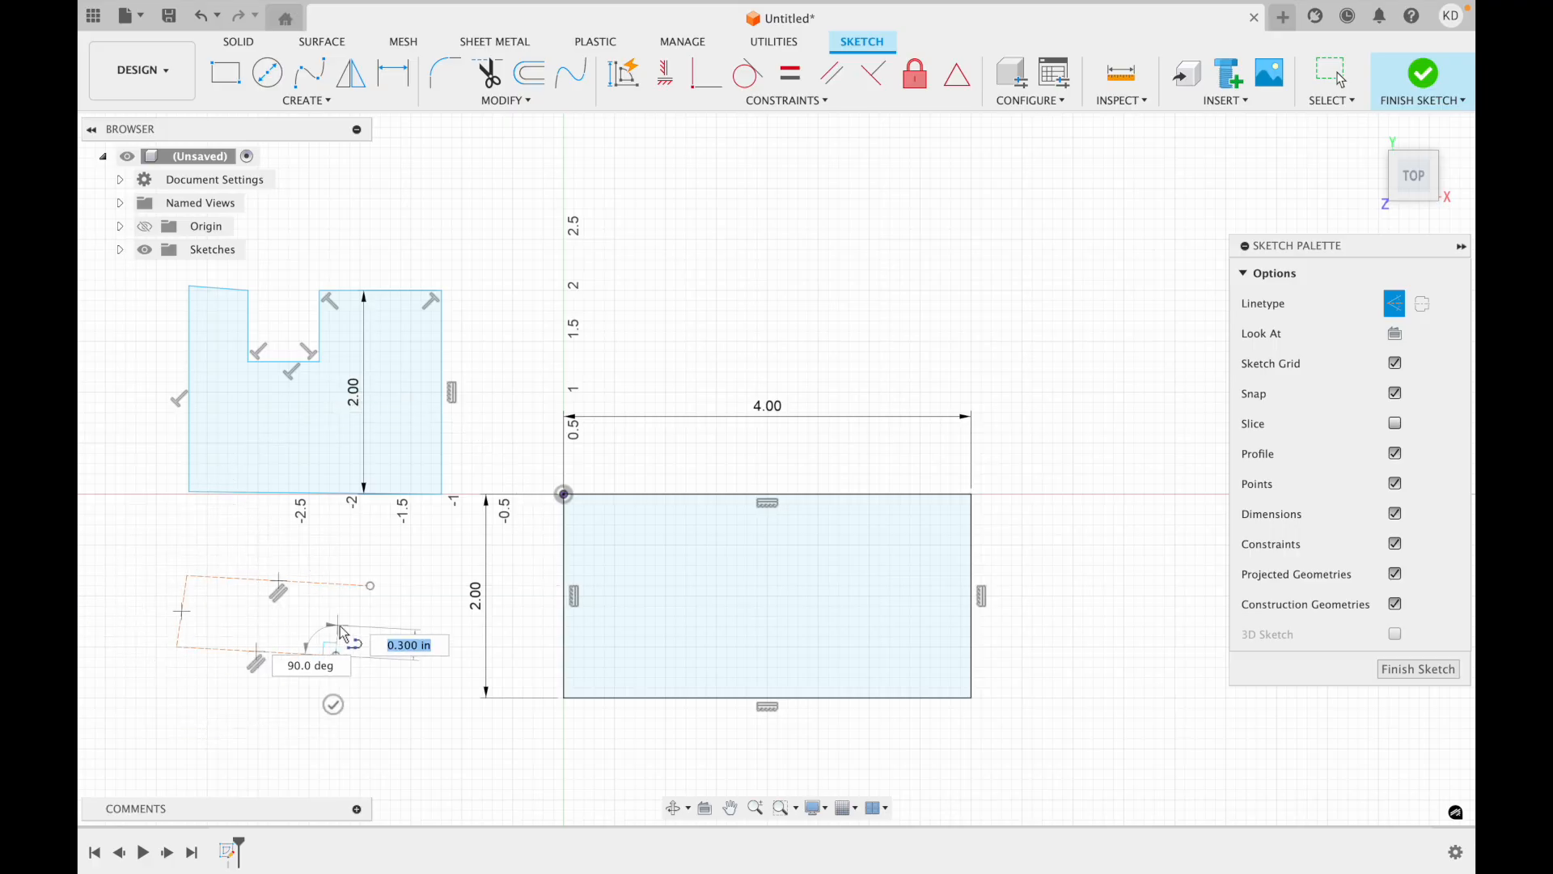
{"action": "left_click", "coordinate": [368, 582]}
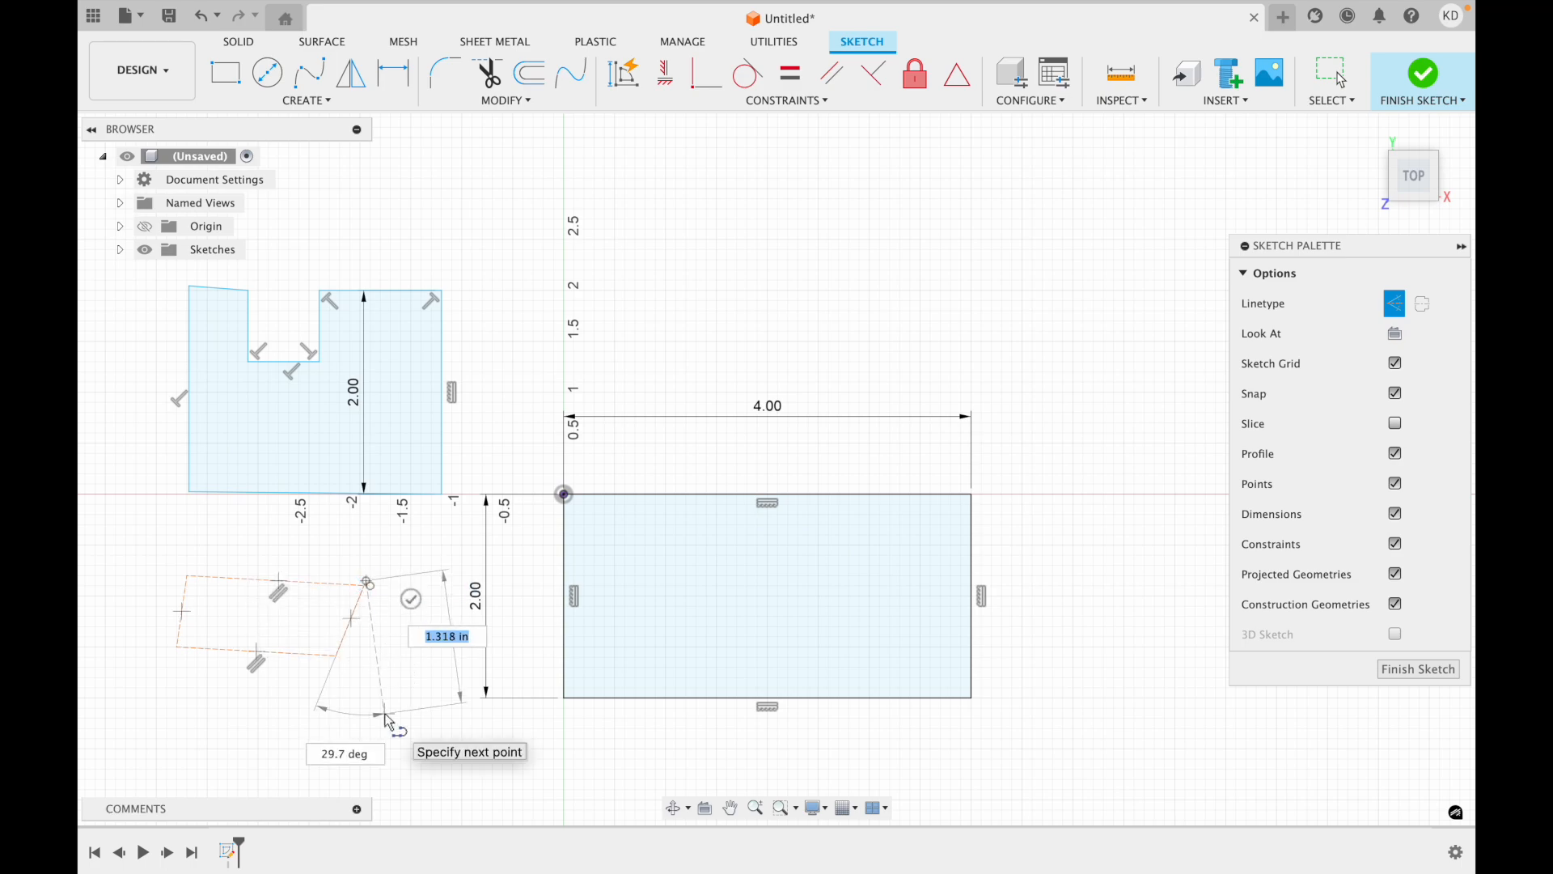
{"action": "key", "text": "Escape"}
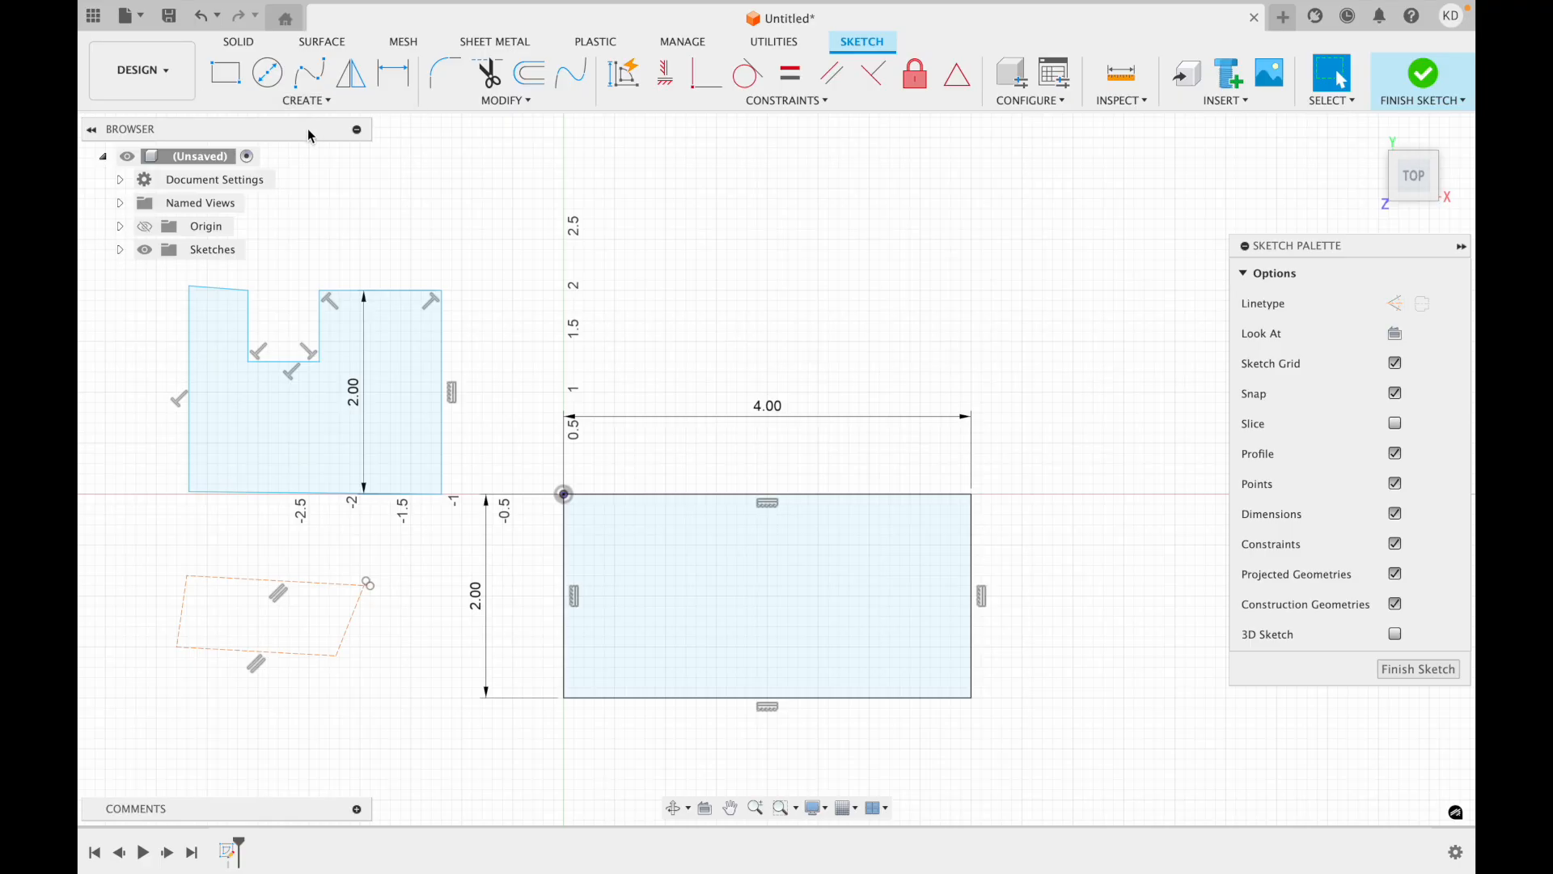
- Undo the four construction lines below the notched profile
{"action": "key", "text": "super+z"}
{"action": "key", "text": "super+z"}
{"action": "key", "text": "super+z"}
{"action": "key", "text": "super+z"}
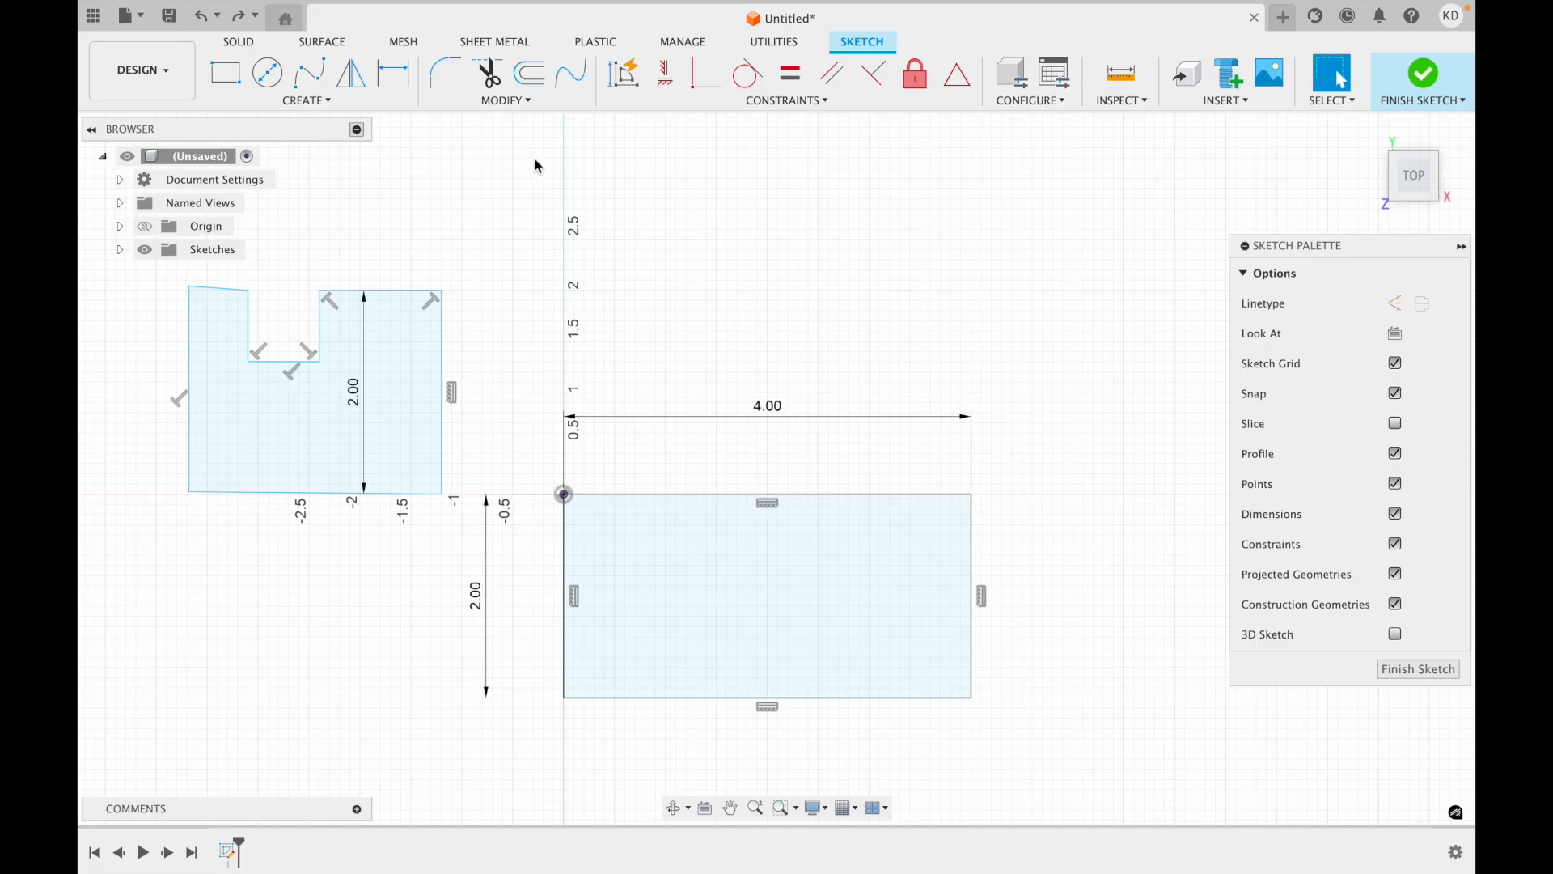
- Draw a center diameter circle of 1.5 in on the horizontal axis, to the left of the notched profile
{"action": "scroll", "coordinate": [536, 160], "scroll_direction": "left", "scroll_amount": 3}
{"action": "scroll", "coordinate": [726, 289], "scroll_direction": "left", "scroll_amount": 5}
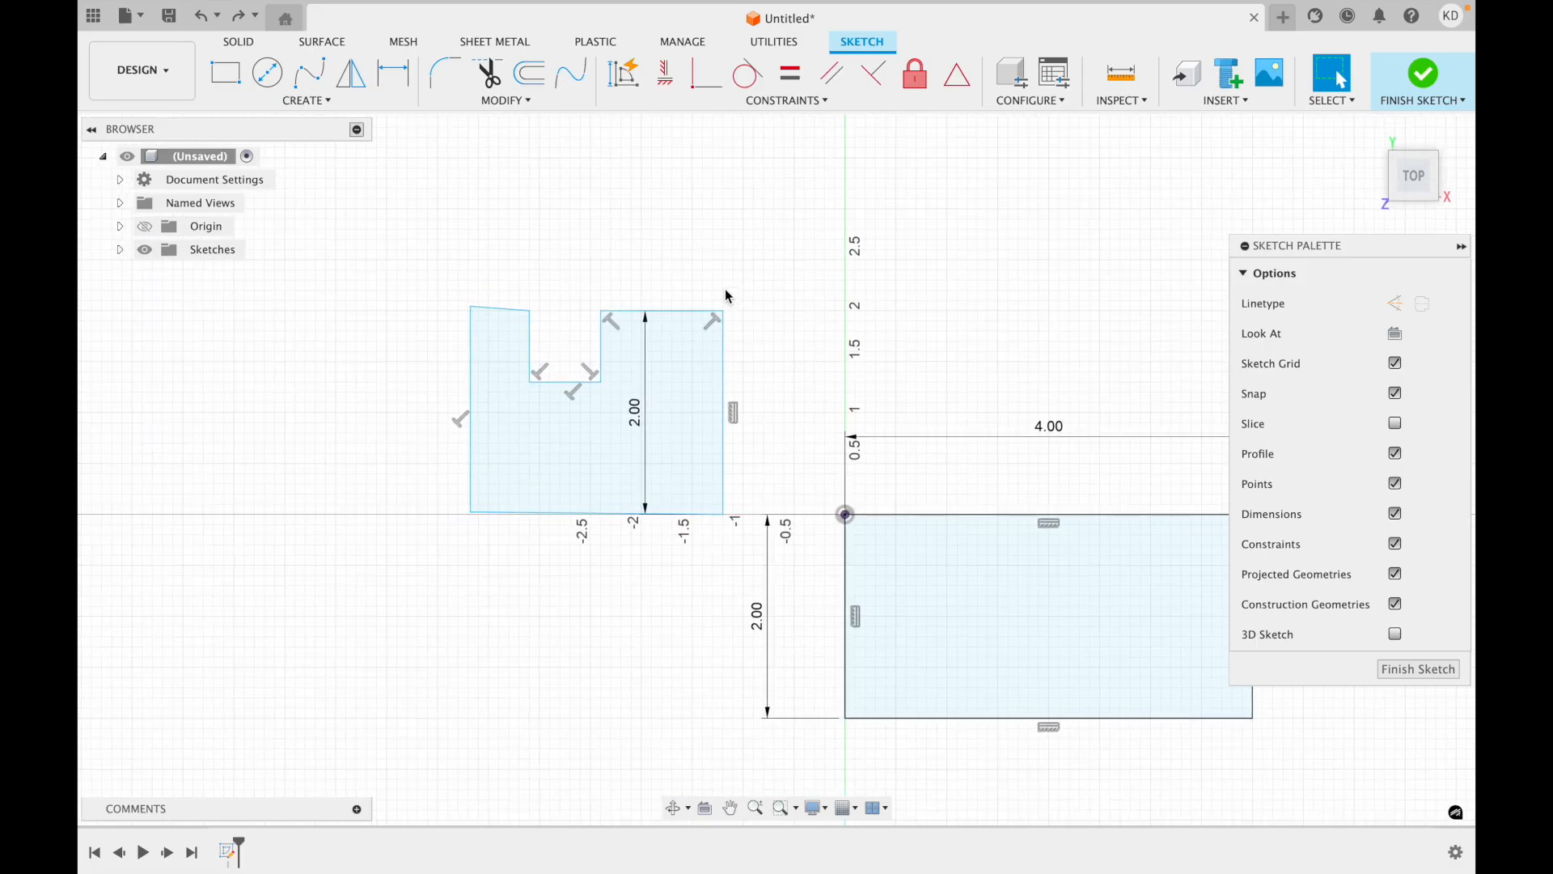
{"action": "left_click", "coordinate": [270, 91]}
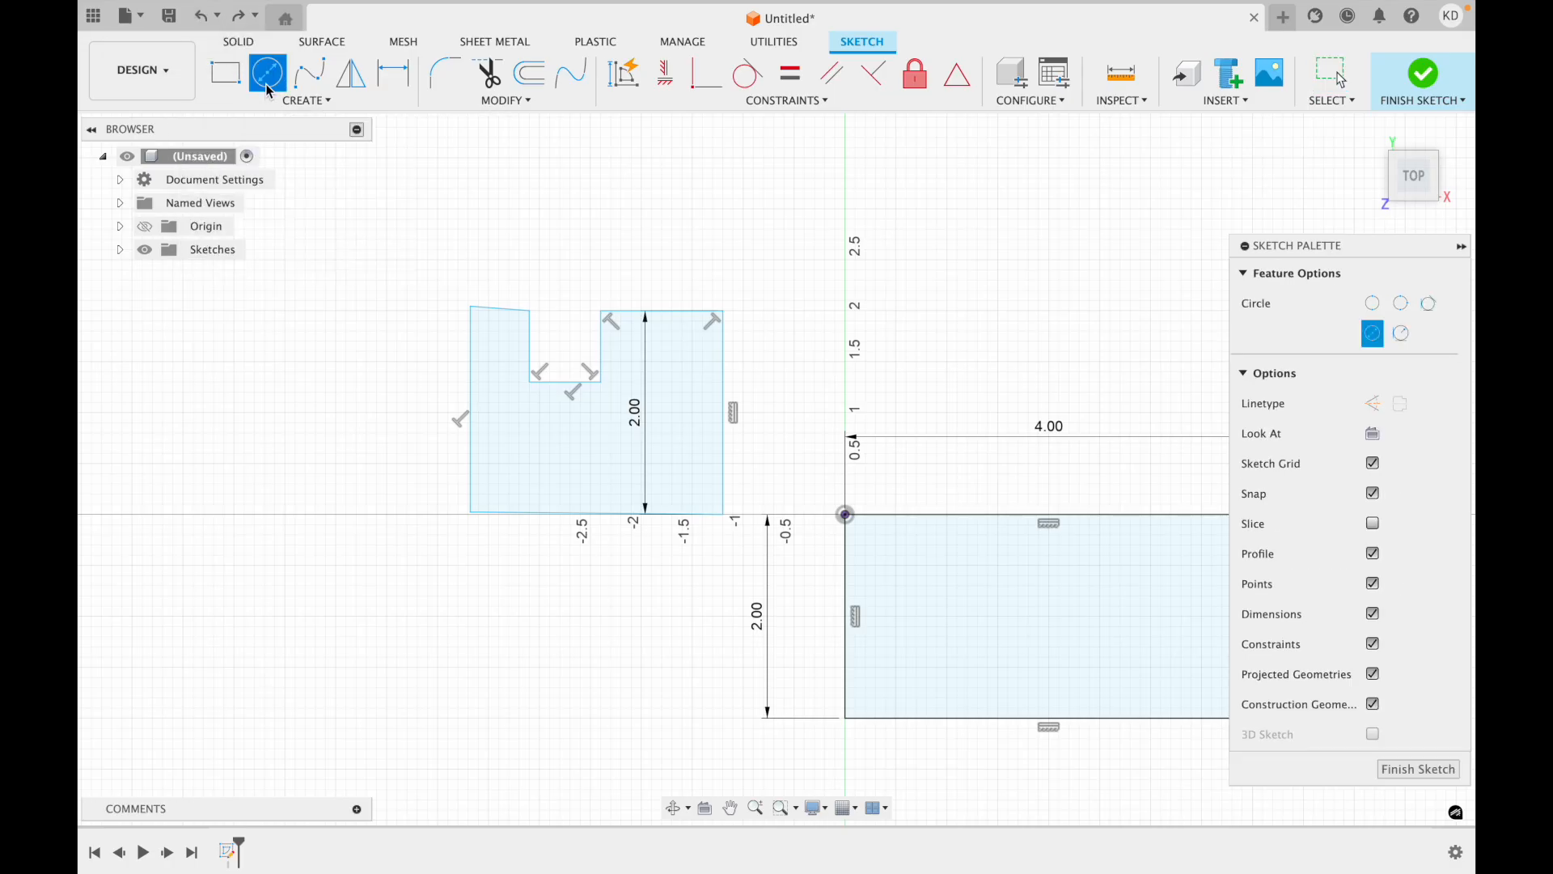
{"action": "left_click", "coordinate": [287, 103]}
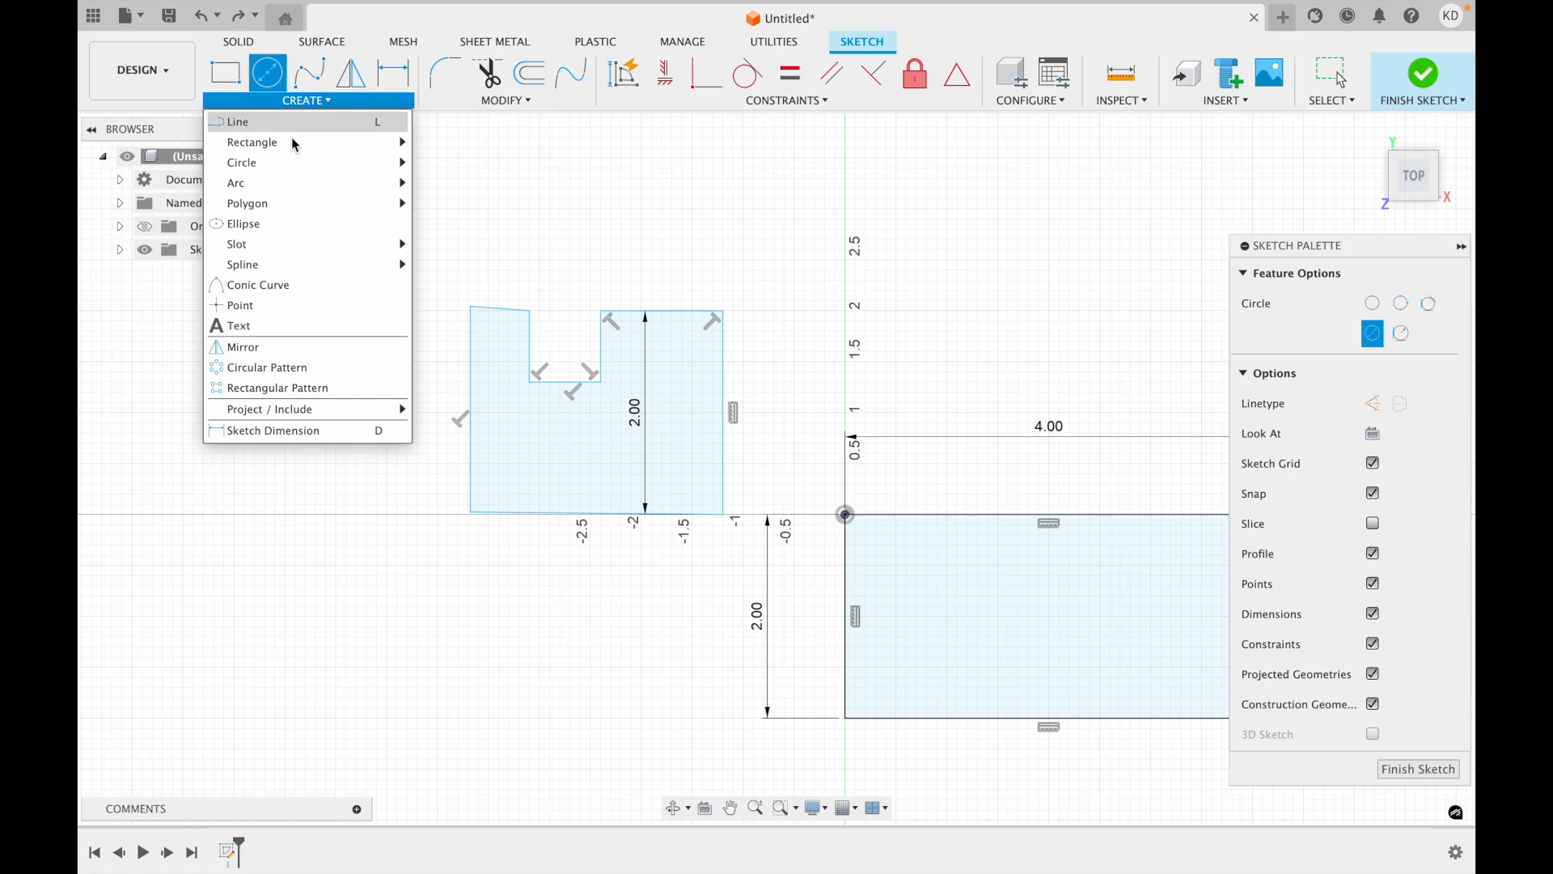
{"action": "mouse_move", "coordinate": [315, 162]}
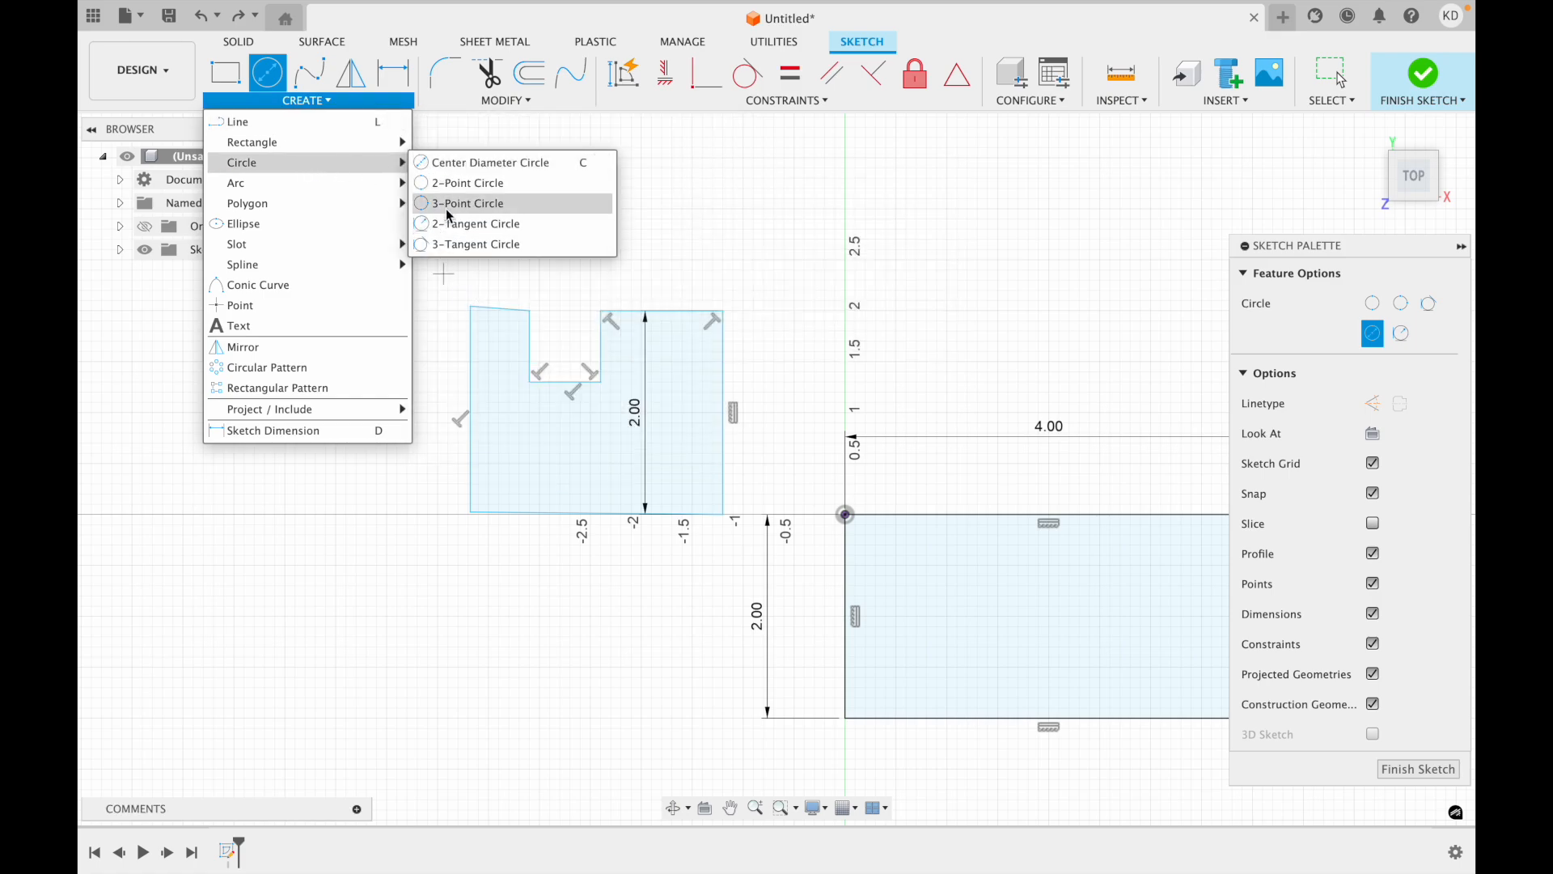
{"action": "left_click", "coordinate": [447, 165]}
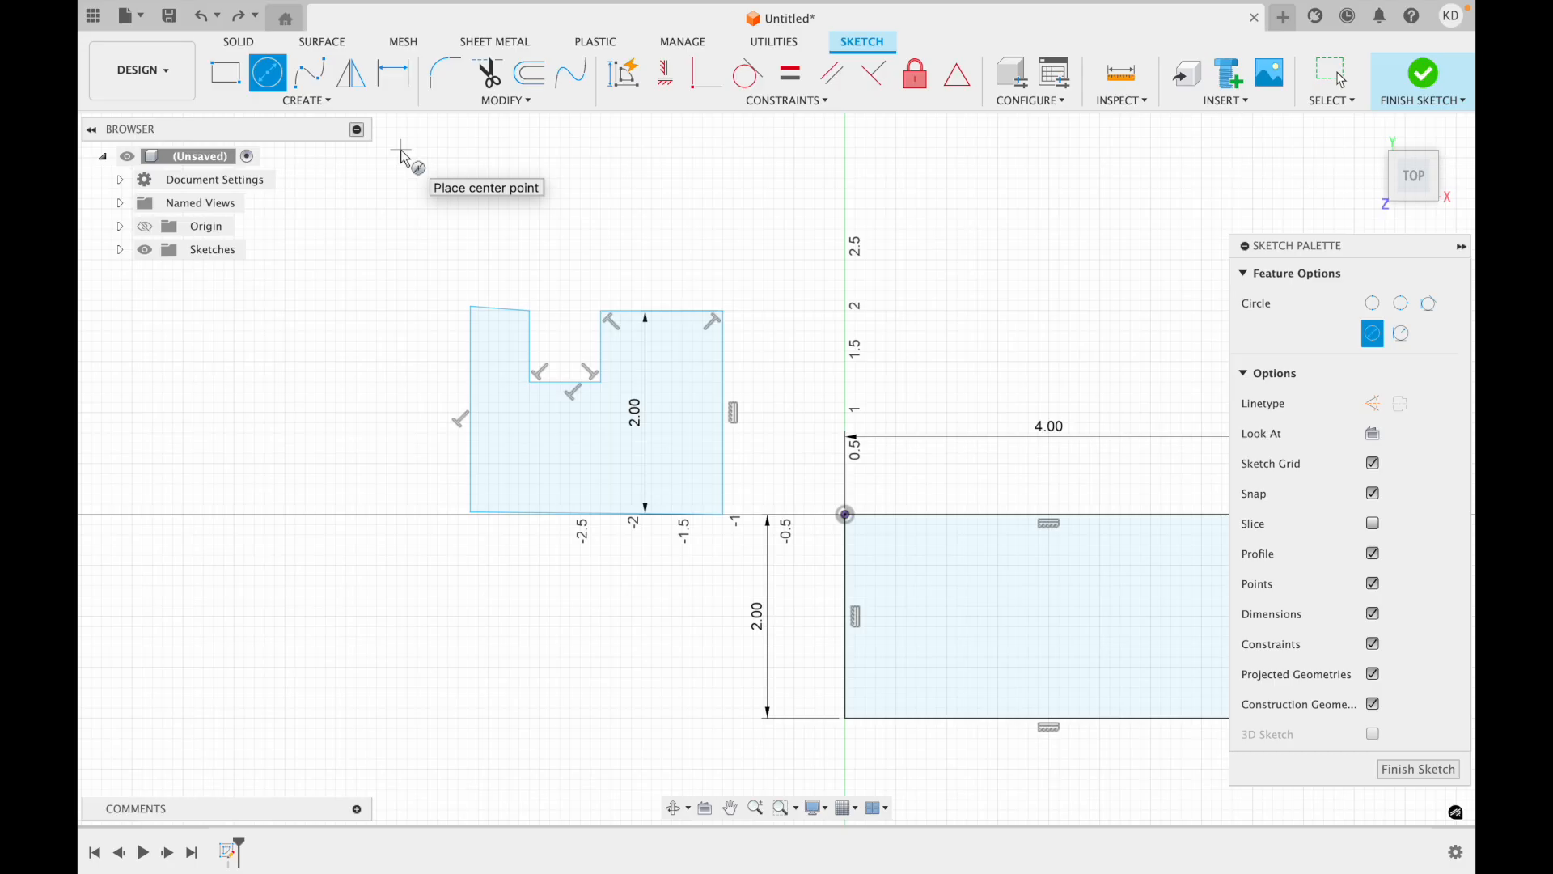
{"action": "scroll", "coordinate": [476, 386], "scroll_direction": "left", "scroll_amount": 5}
{"action": "scroll", "coordinate": [436, 484], "scroll_direction": "left", "scroll_amount": 4}
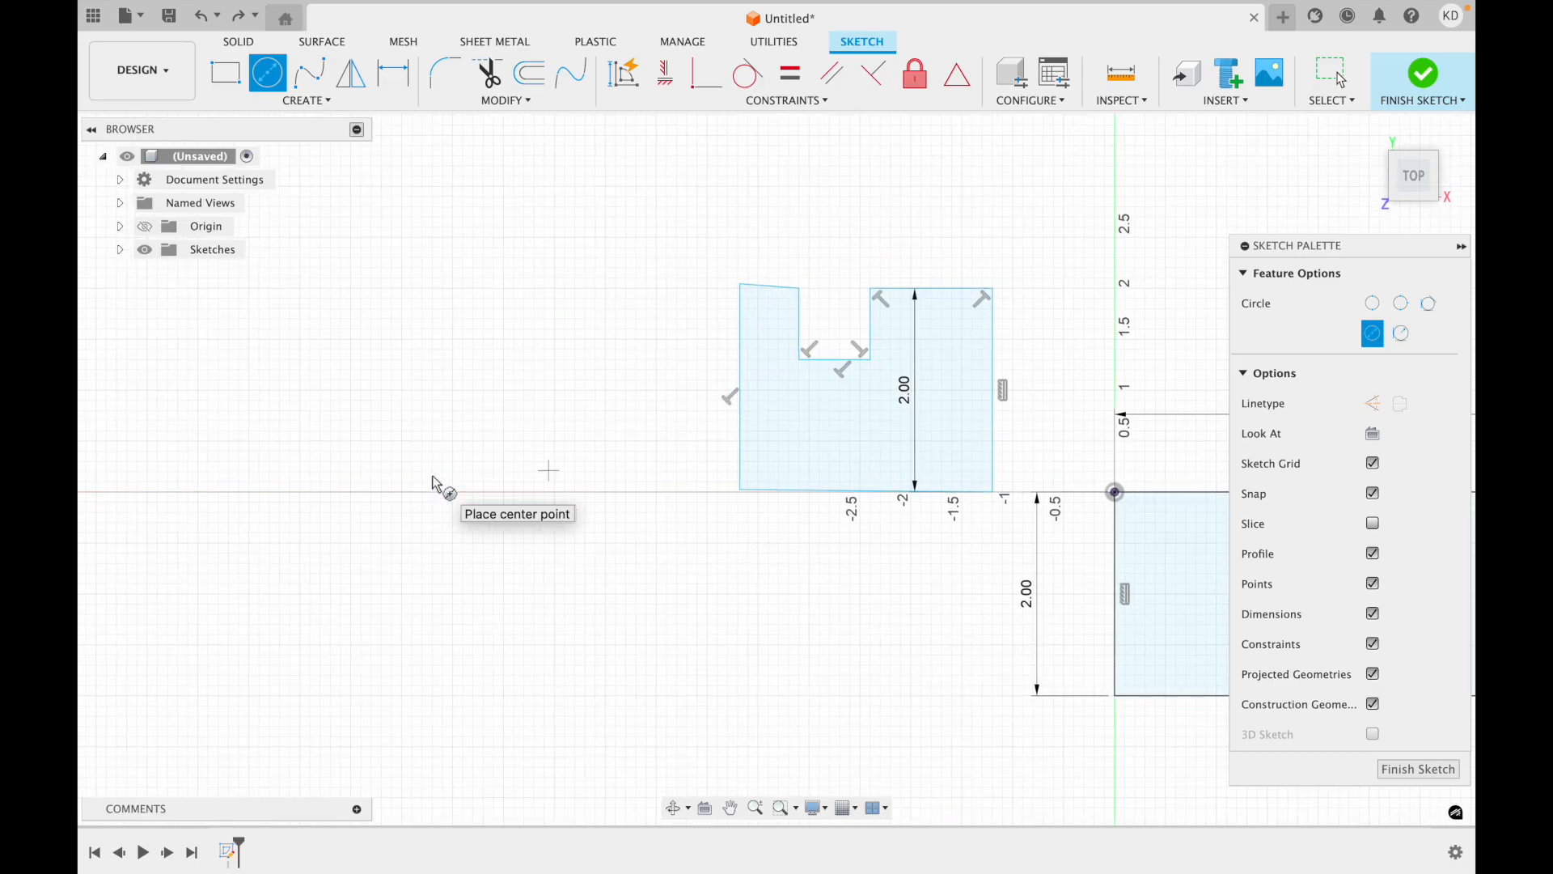
{"action": "left_click", "coordinate": [443, 491]}
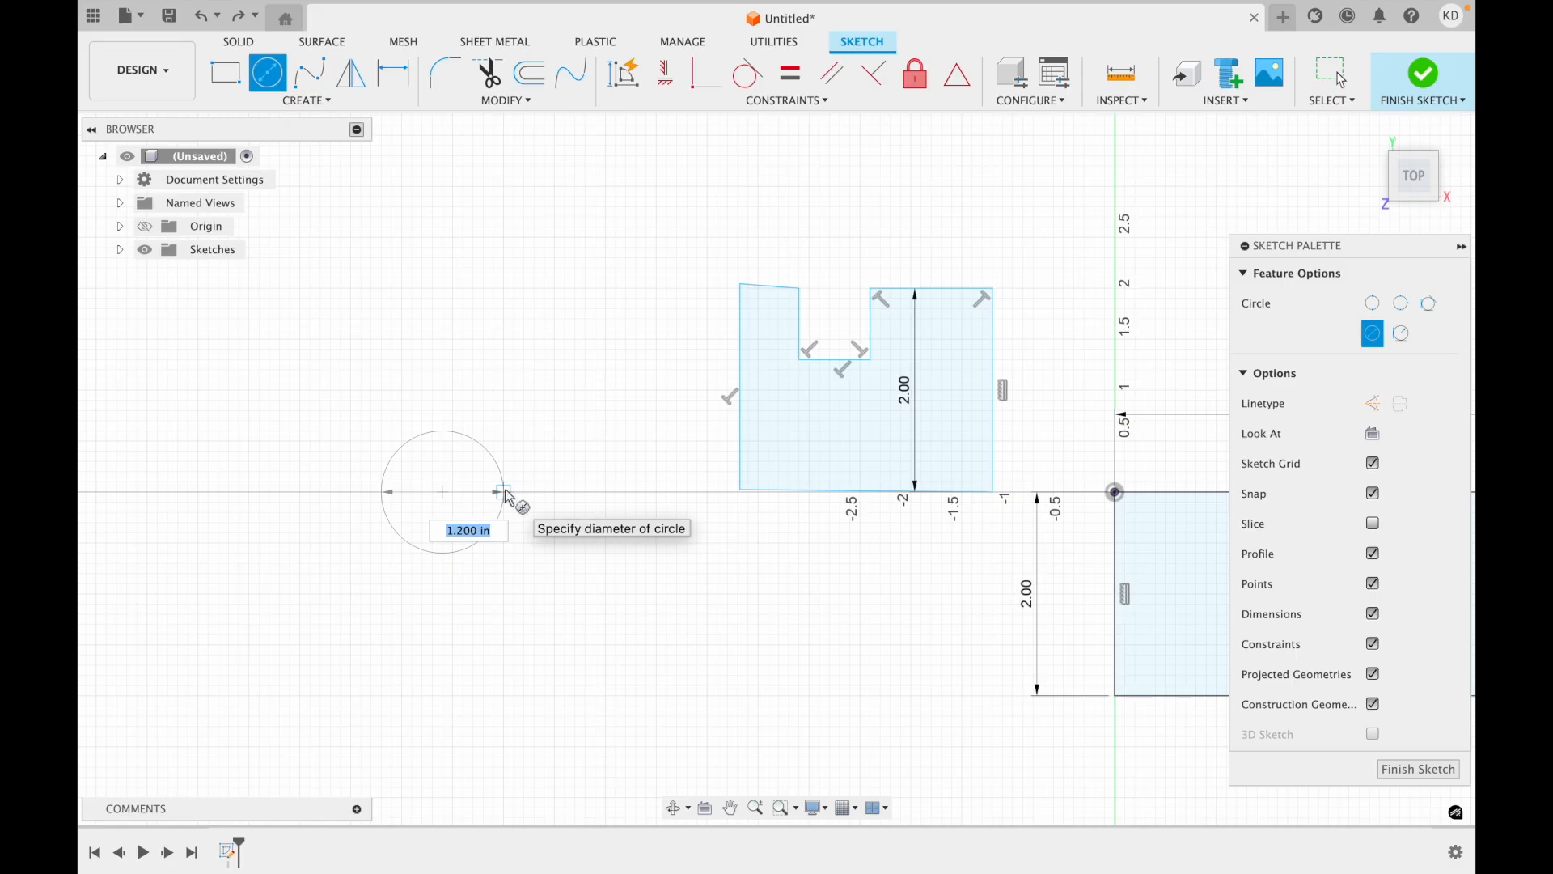
{"action": "type", "text": "1.1"}
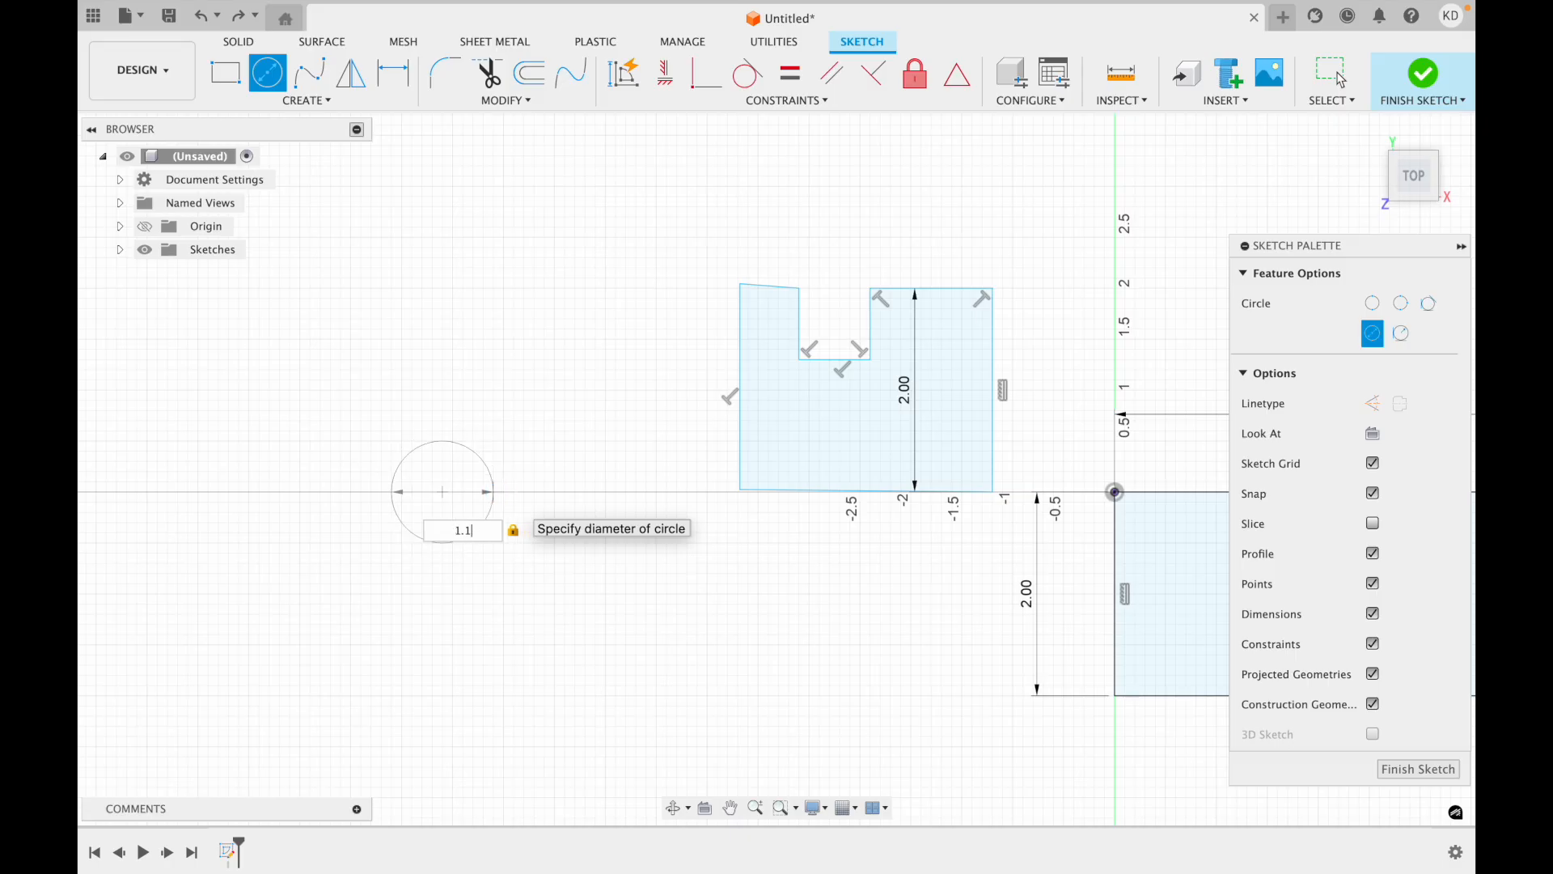
{"action": "key", "text": "BackSpace"}
{"action": "type", "text": "5"}
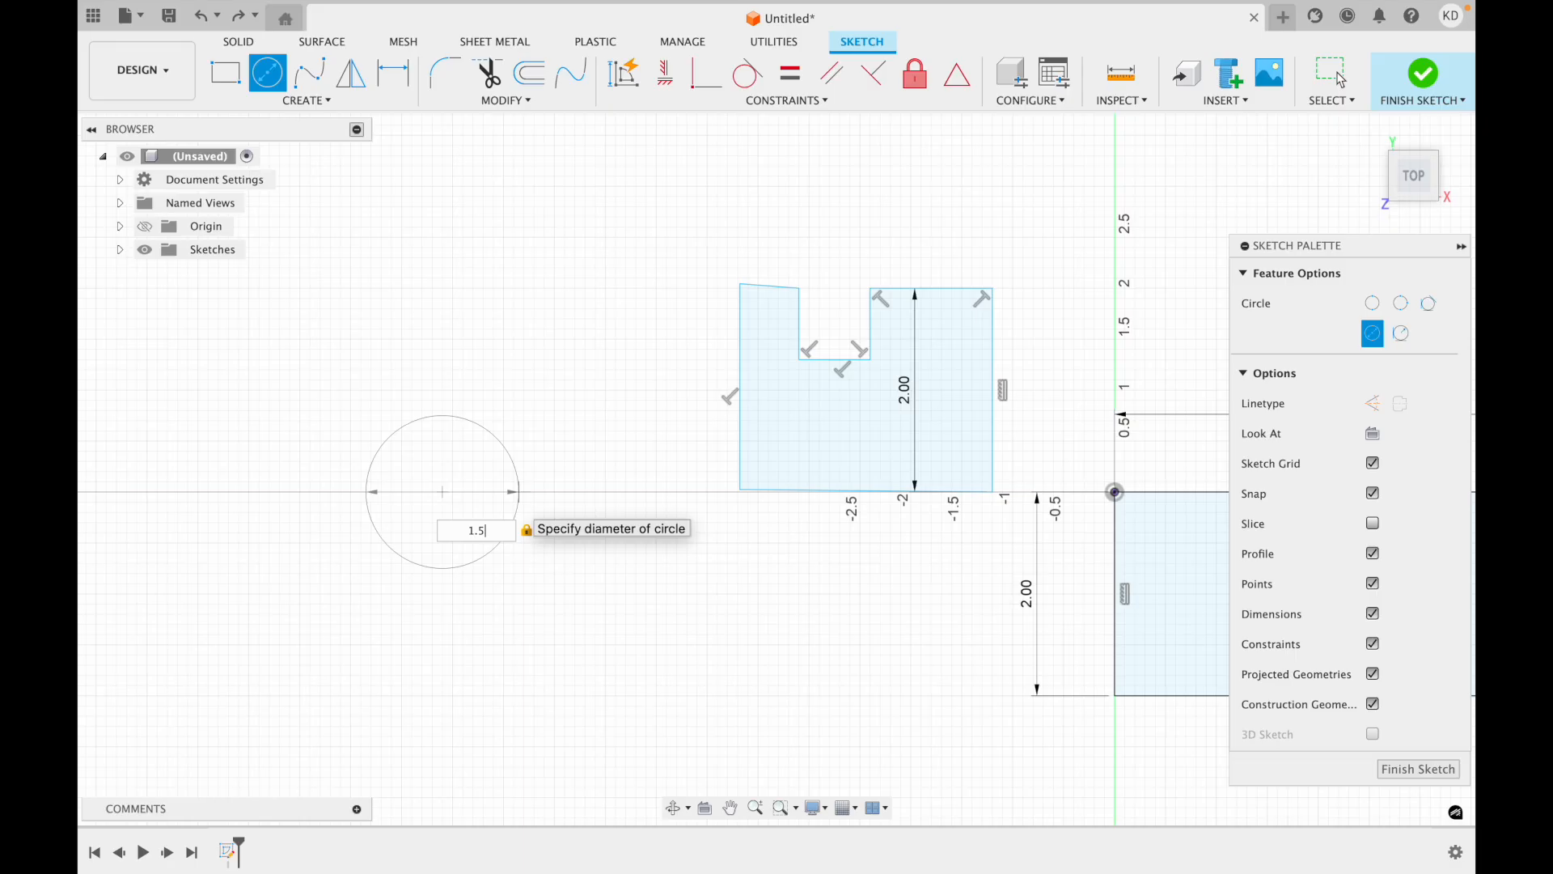
{"action": "key", "text": "Return"}
{"action": "key", "text": "Escape"}
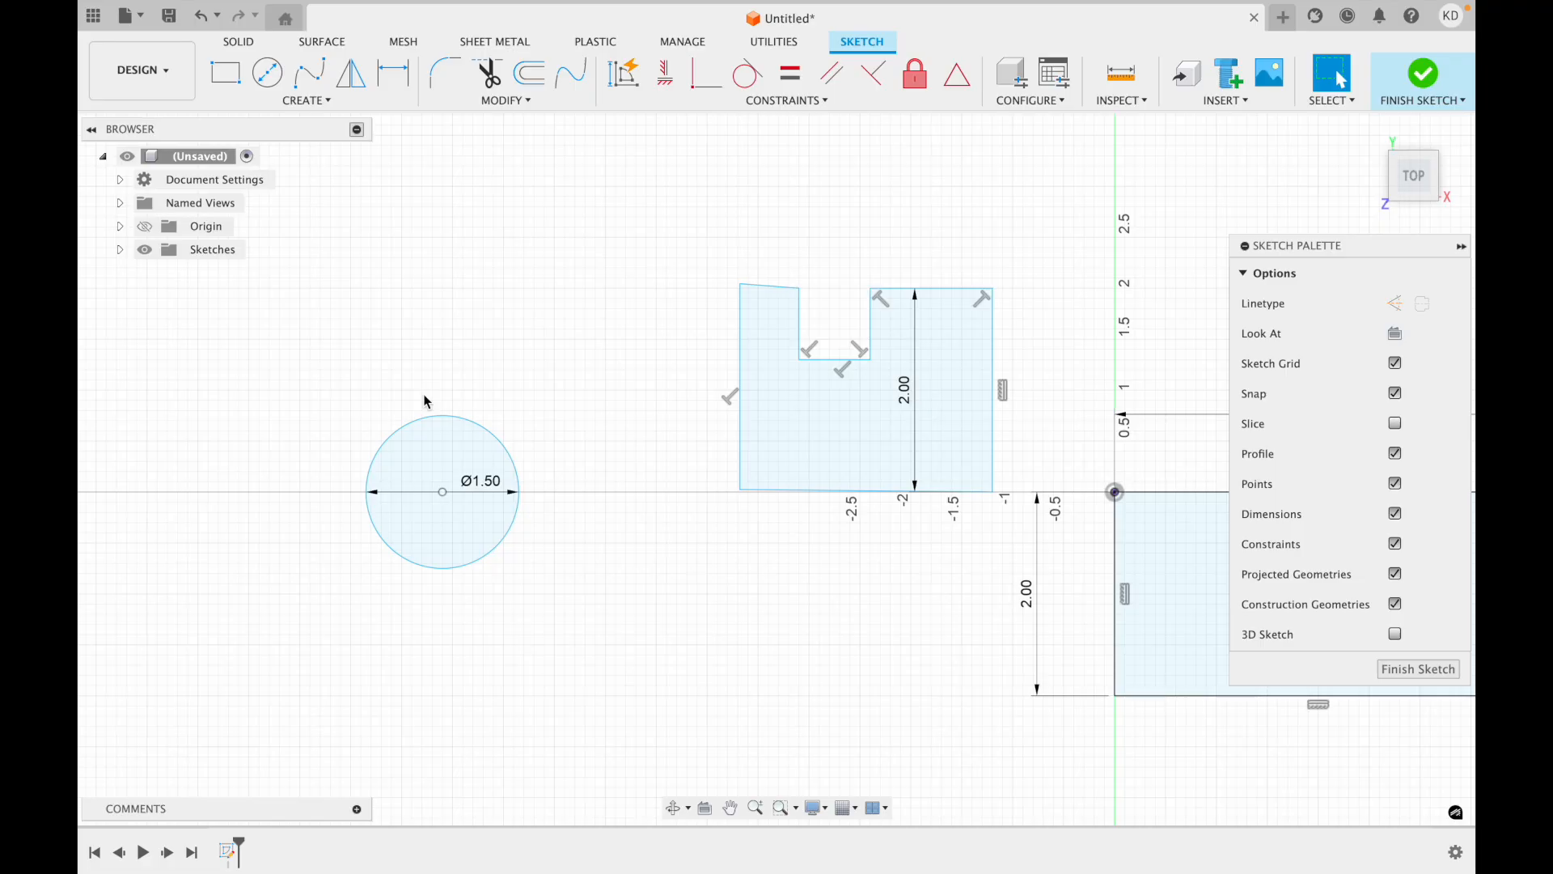
- Draw a second center diameter circle of 1.1 in on the horizontal axis, to the left of the 1.5 in circle
{"action": "scroll", "coordinate": [427, 401], "scroll_direction": "left", "scroll_amount": 5}
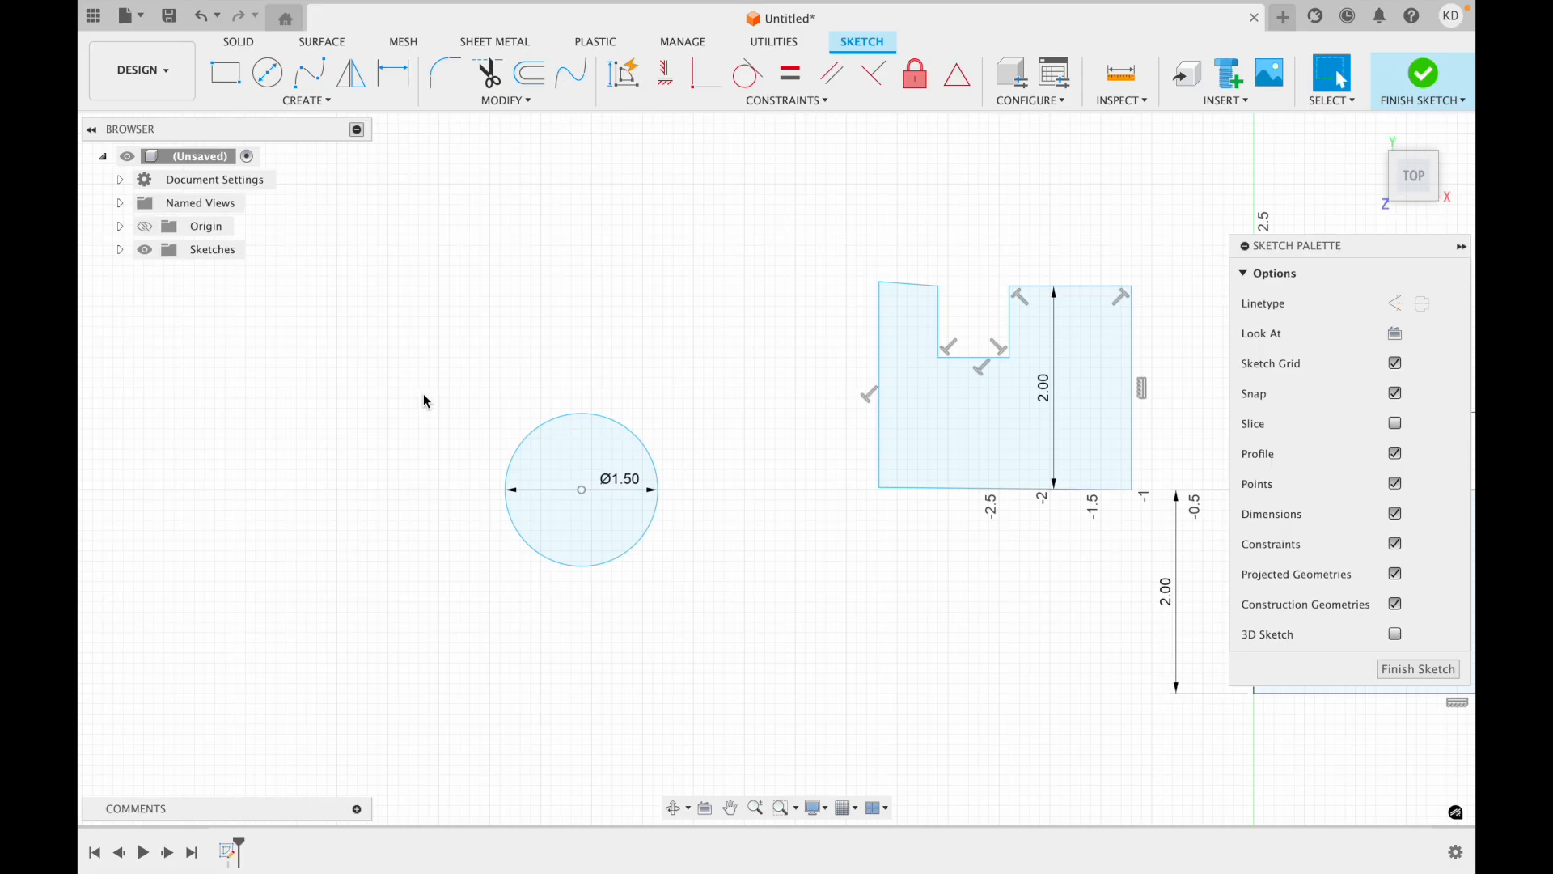
{"action": "scroll", "coordinate": [424, 393], "scroll_direction": "left", "scroll_amount": 2}
{"action": "left_click", "coordinate": [273, 79]}
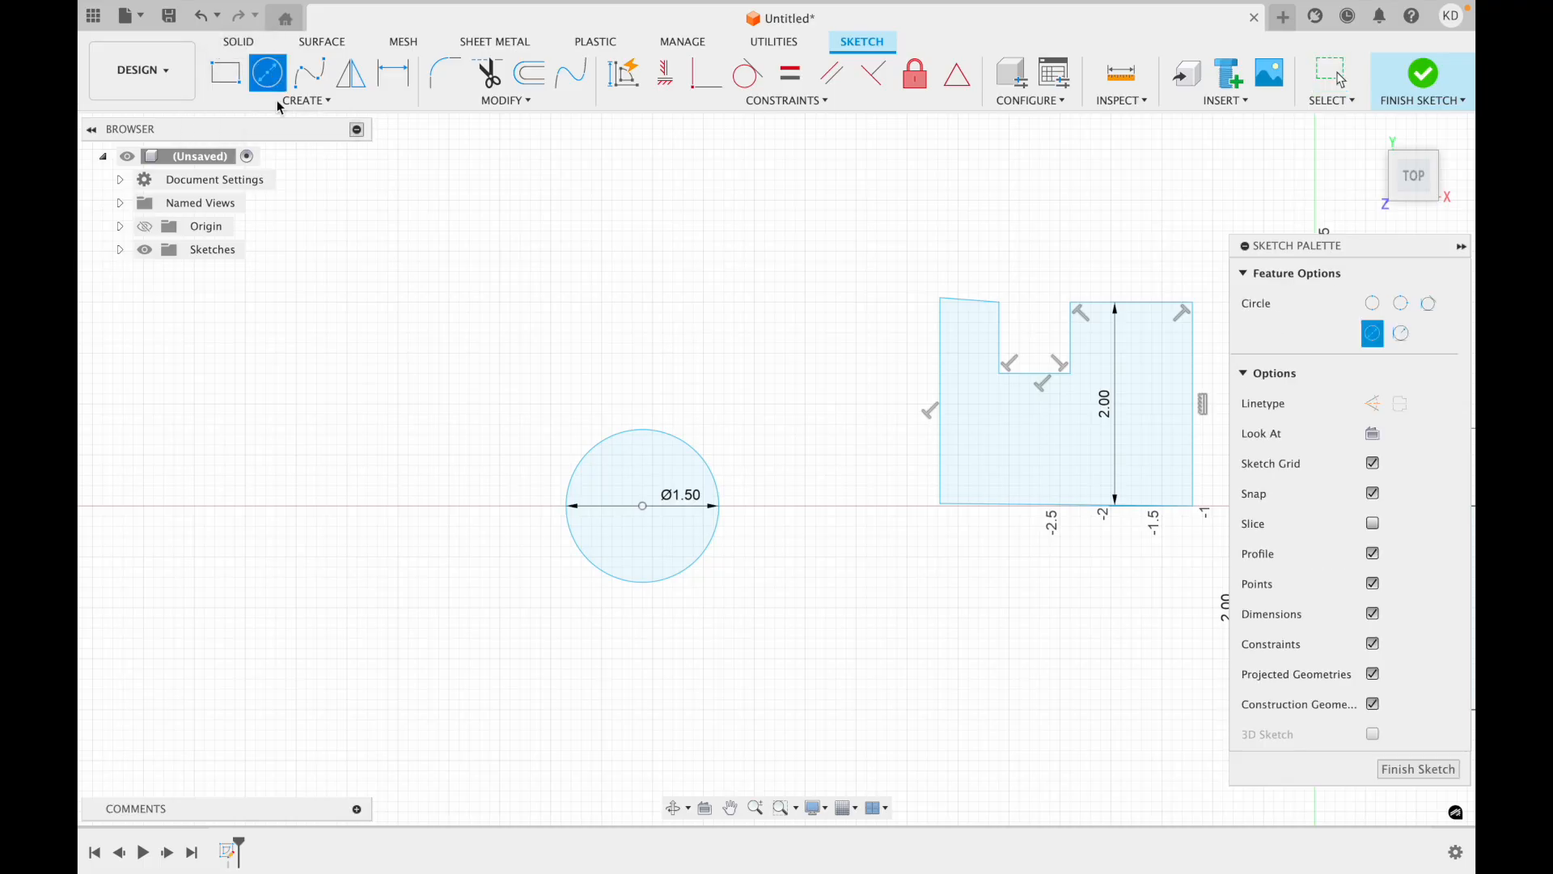
{"action": "scroll", "coordinate": [500, 419], "scroll_direction": "left", "scroll_amount": 5}
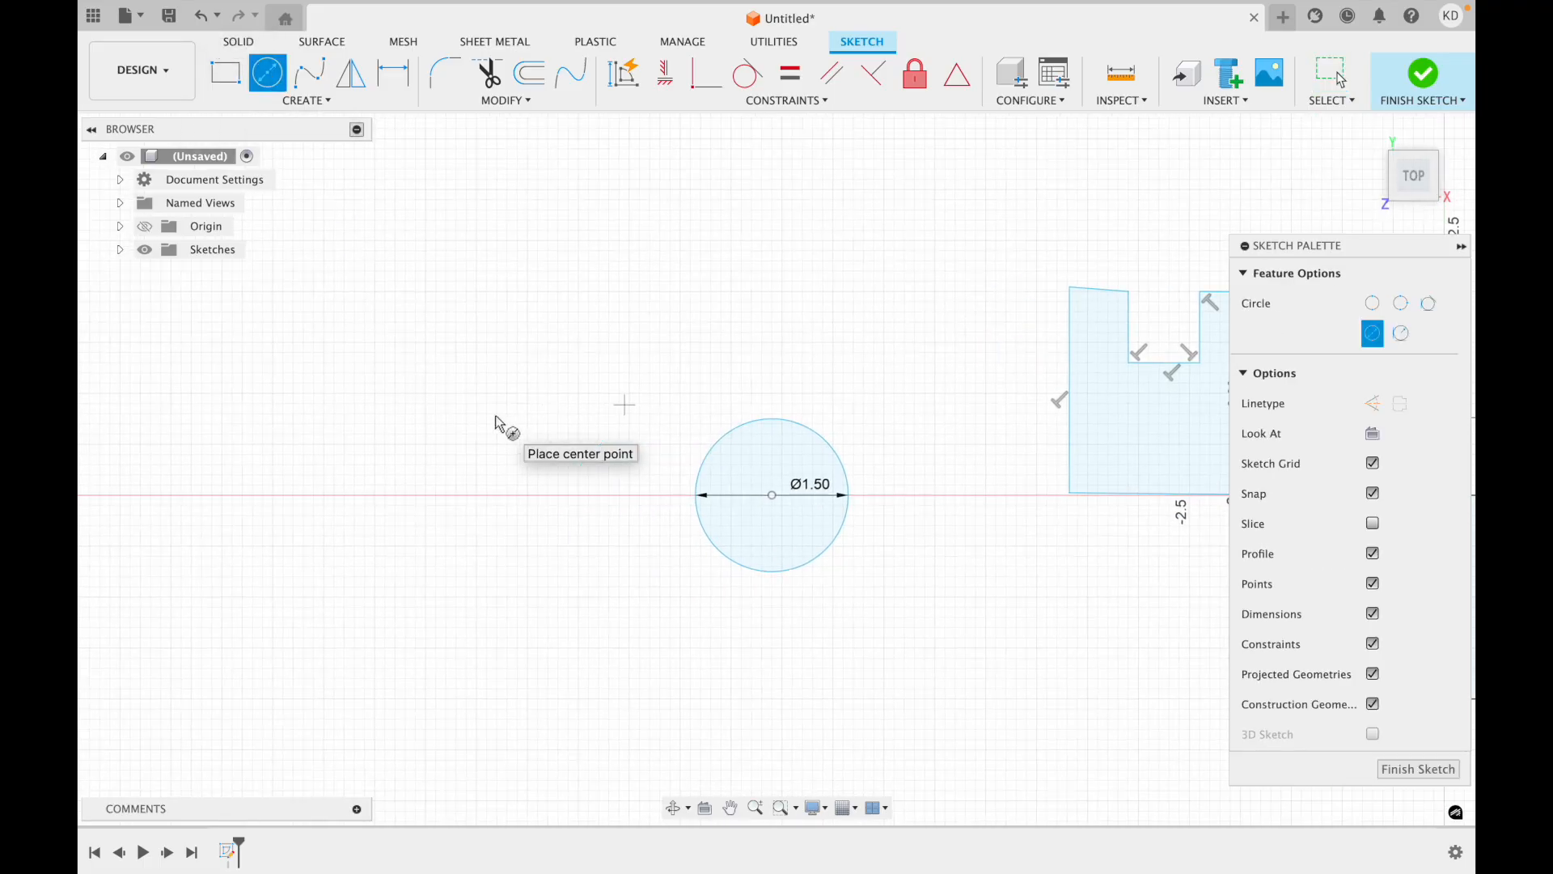
{"action": "left_click", "coordinate": [548, 495]}
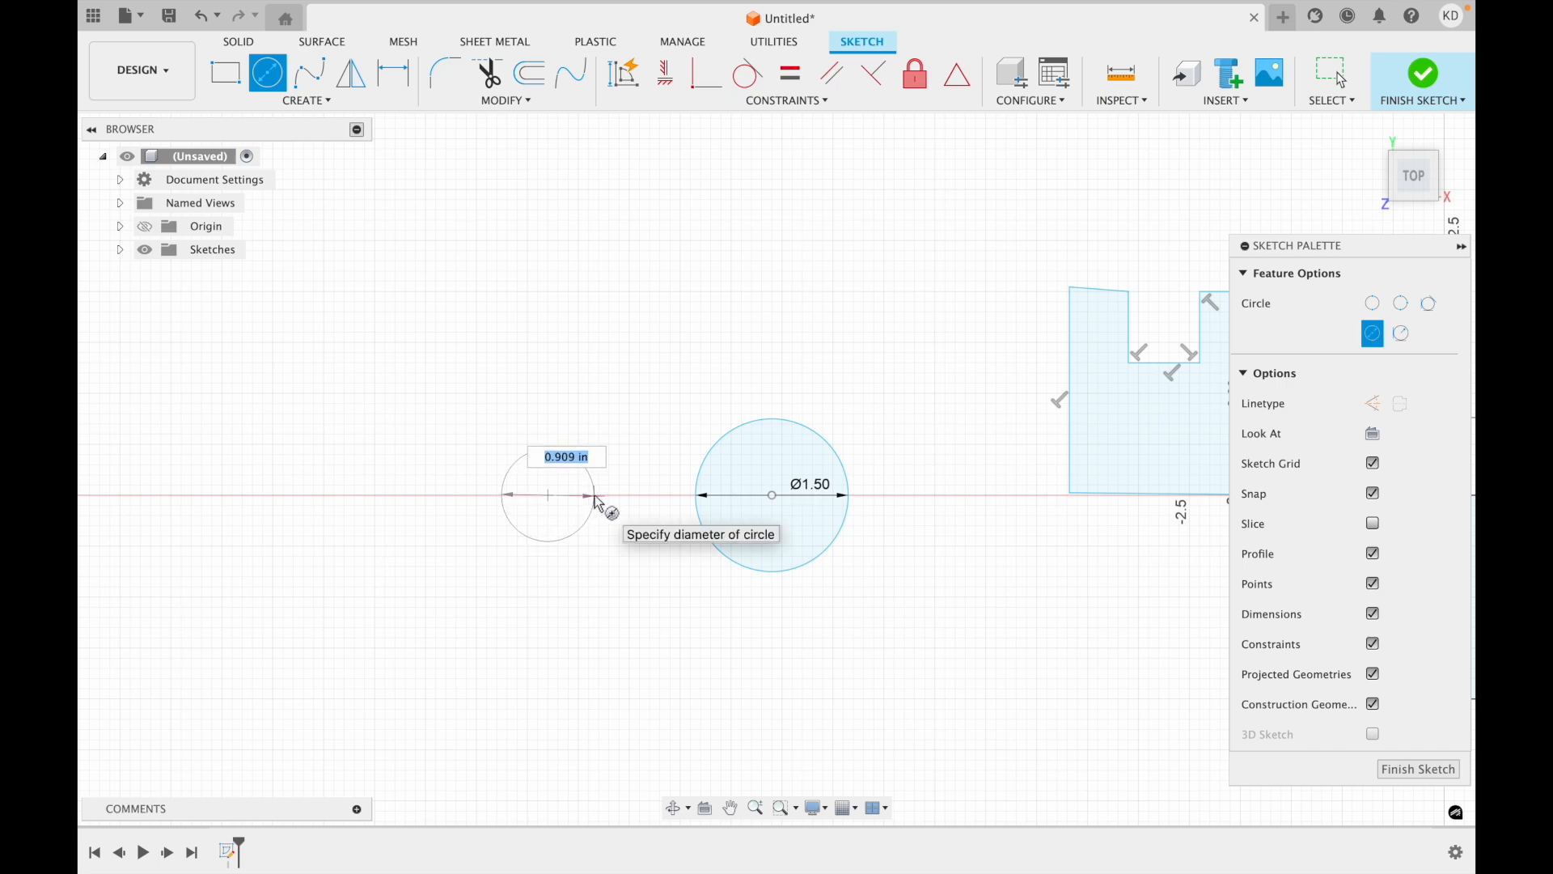
{"action": "type", "text": "1.1"}
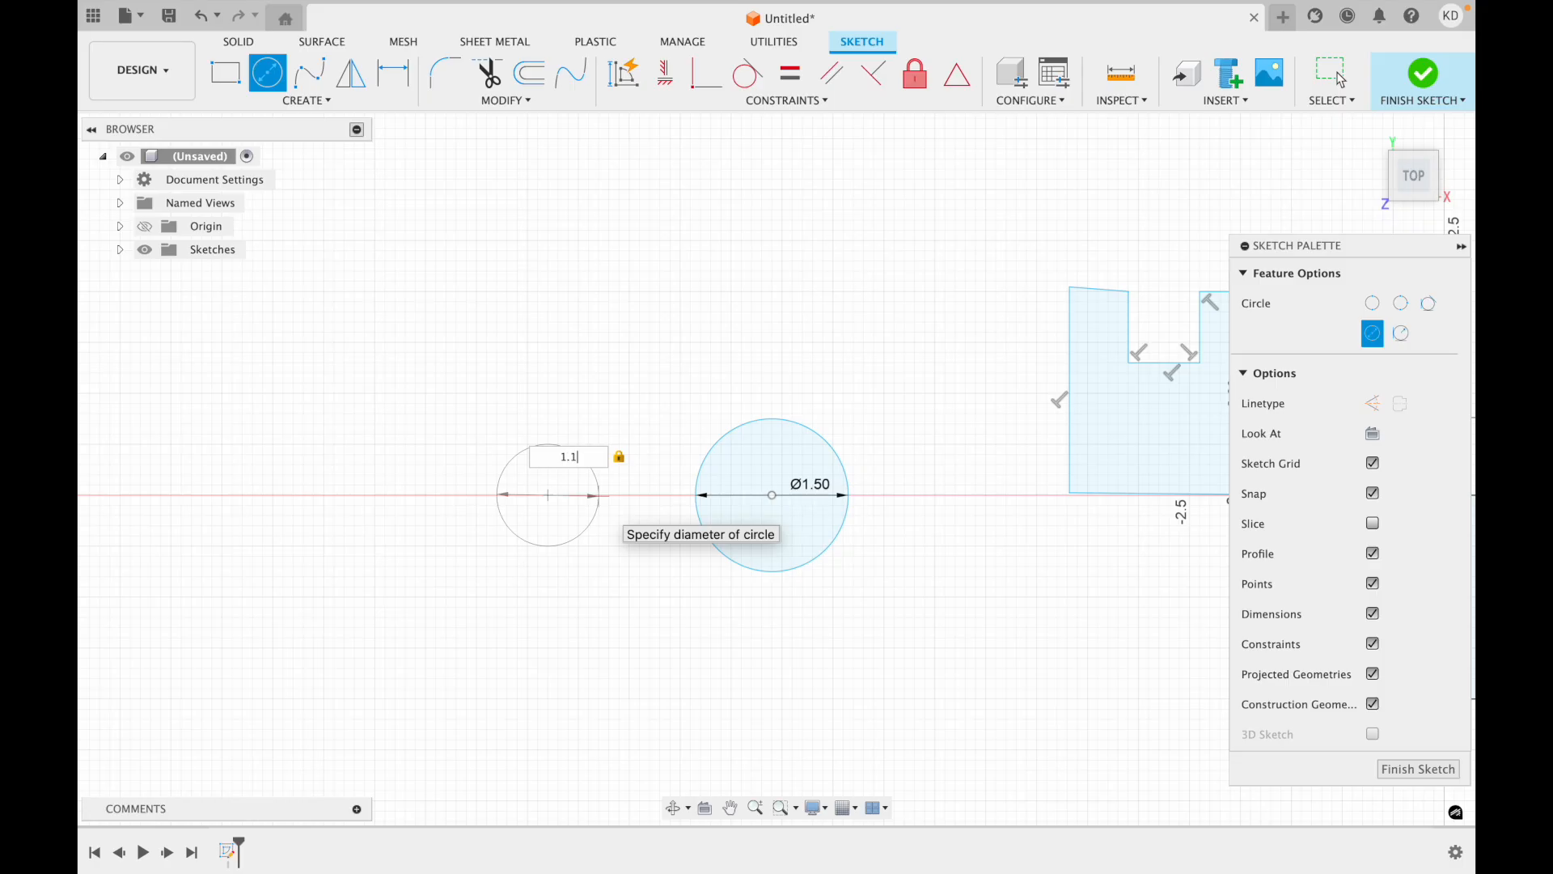
{"action": "key", "text": "Return"}
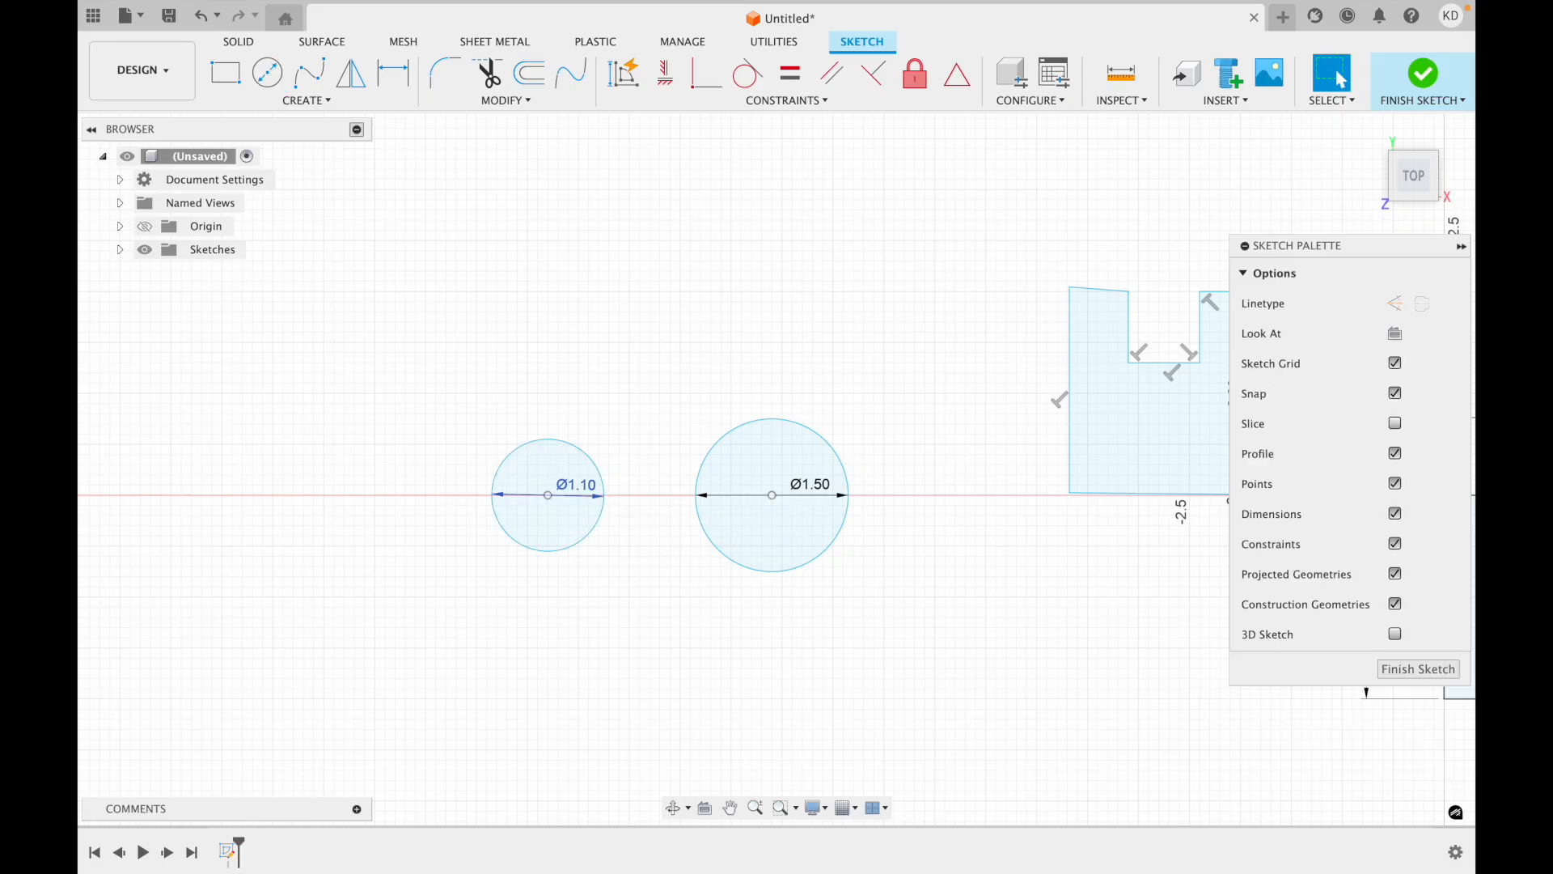
- Draw a 3-point arc with endpoints 3 in apart on the horizontal axis, right of the 4 in by 2 in rectangle, bulging upward
{"action": "scroll", "coordinate": [776, 447], "scroll_direction": "right", "scroll_amount": 3}
{"action": "scroll", "coordinate": [775, 448], "scroll_direction": "down", "scroll_amount": 1}
{"action": "scroll", "coordinate": [774, 445], "scroll_direction": "right", "scroll_amount": 5}
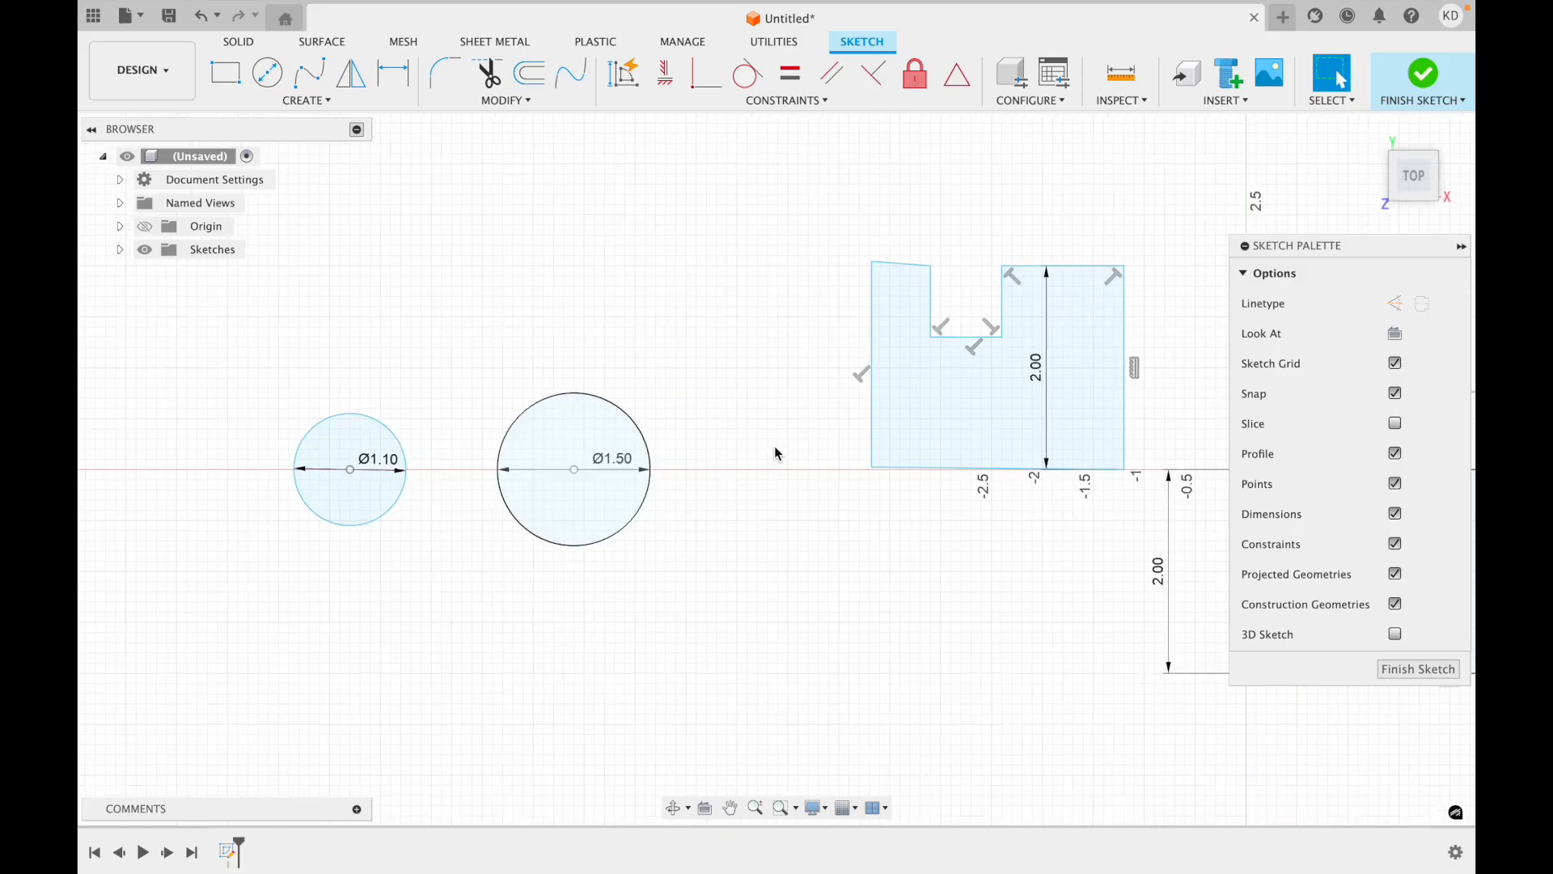
{"action": "scroll", "coordinate": [816, 486], "scroll_direction": "down", "scroll_amount": 5}
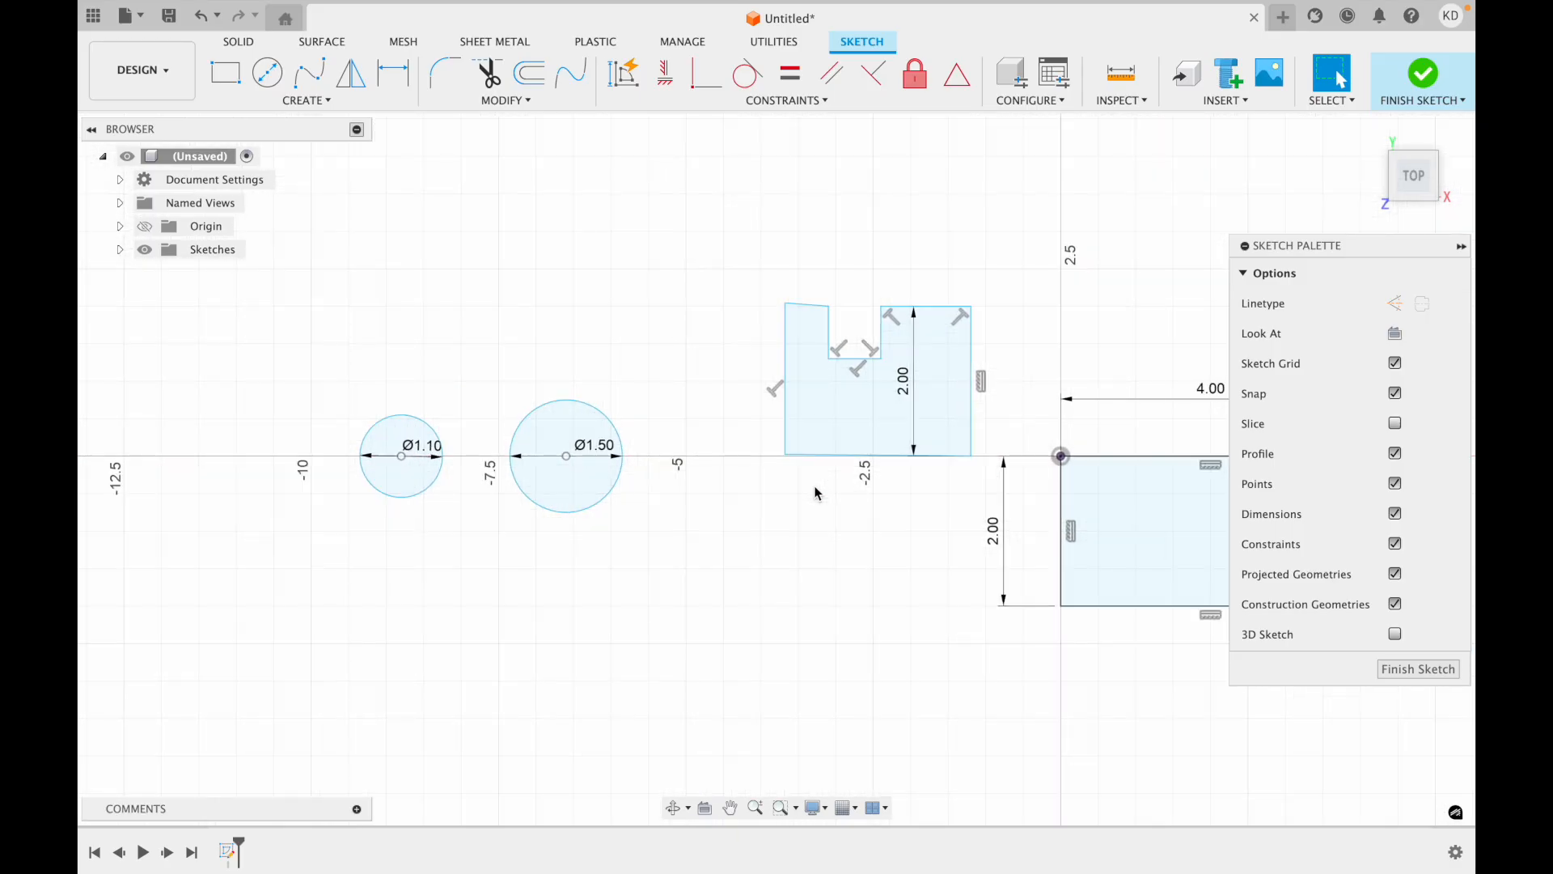
{"action": "scroll", "coordinate": [813, 502], "scroll_direction": "down", "scroll_amount": 2}
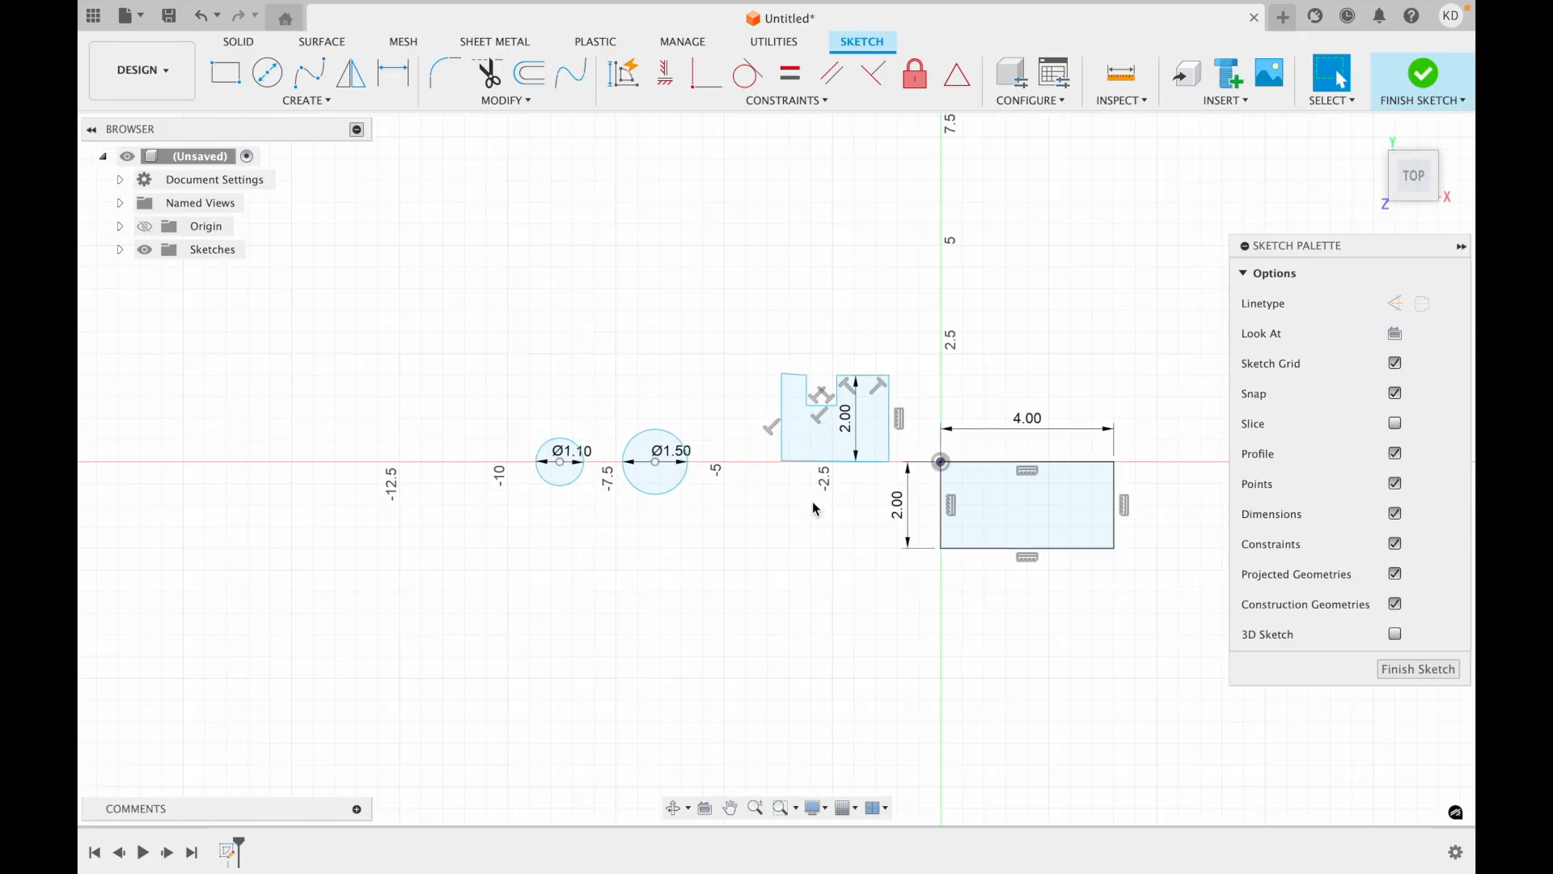
{"action": "scroll", "coordinate": [666, 538], "scroll_direction": "right", "scroll_amount": 3}
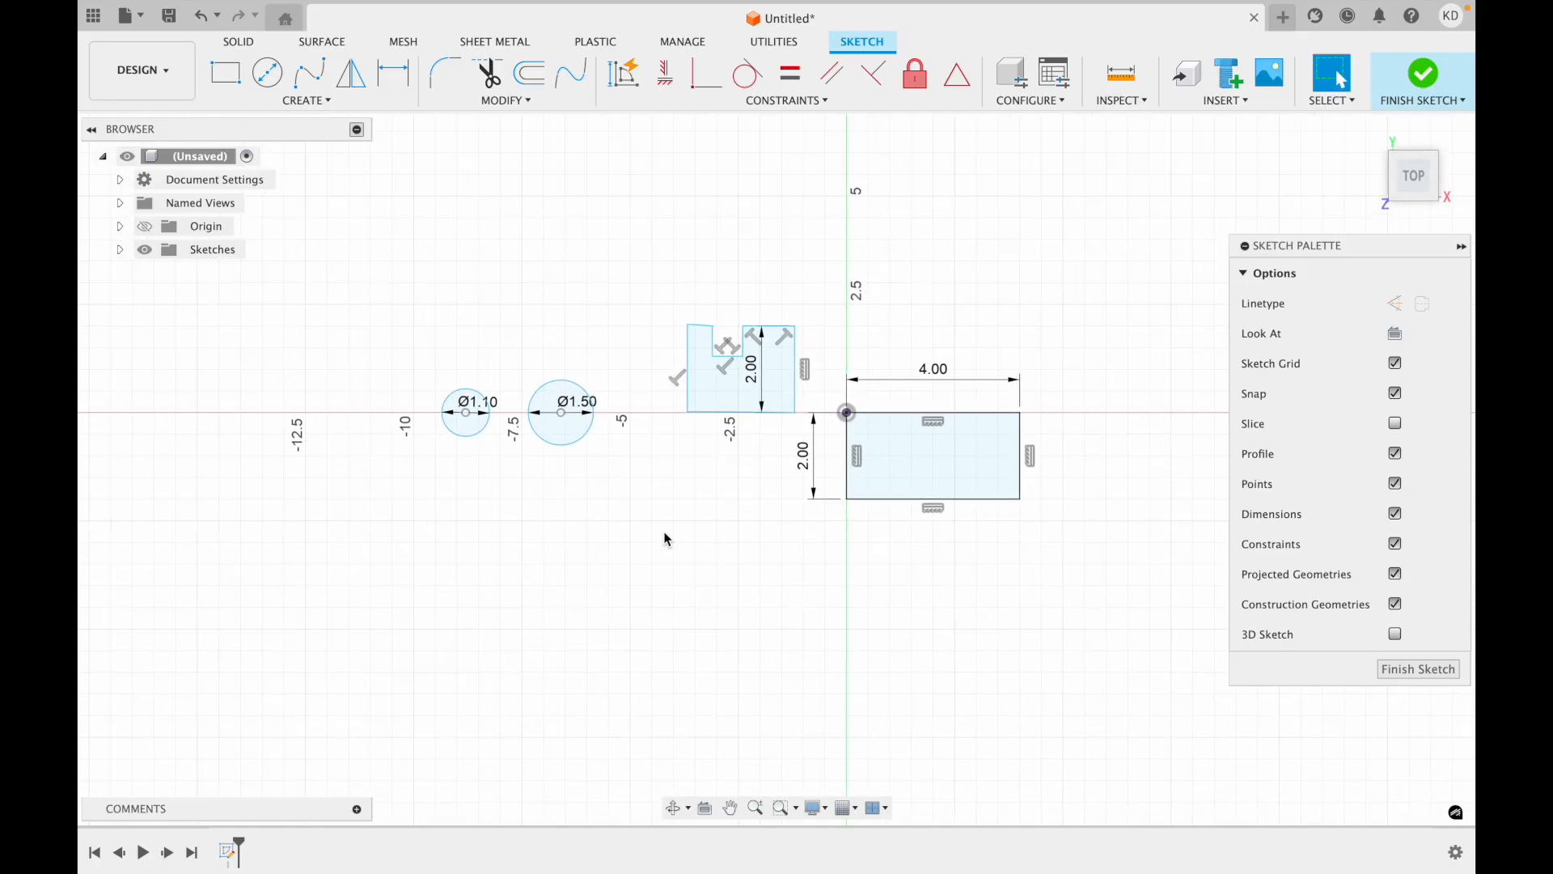
{"action": "left_click", "coordinate": [275, 102]}
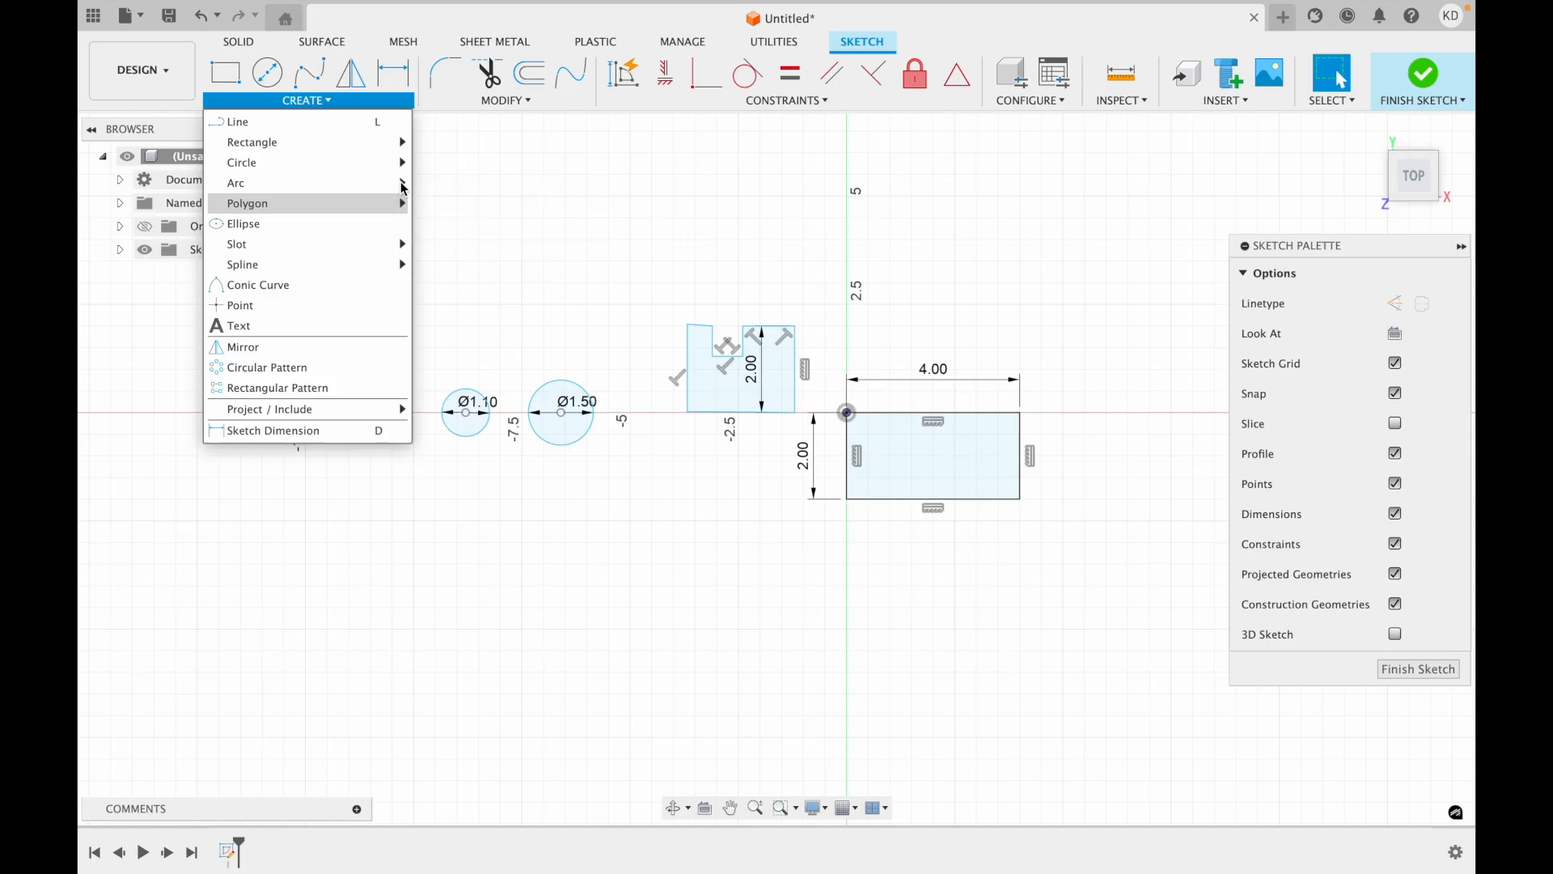
{"action": "mouse_move", "coordinate": [394, 191]}
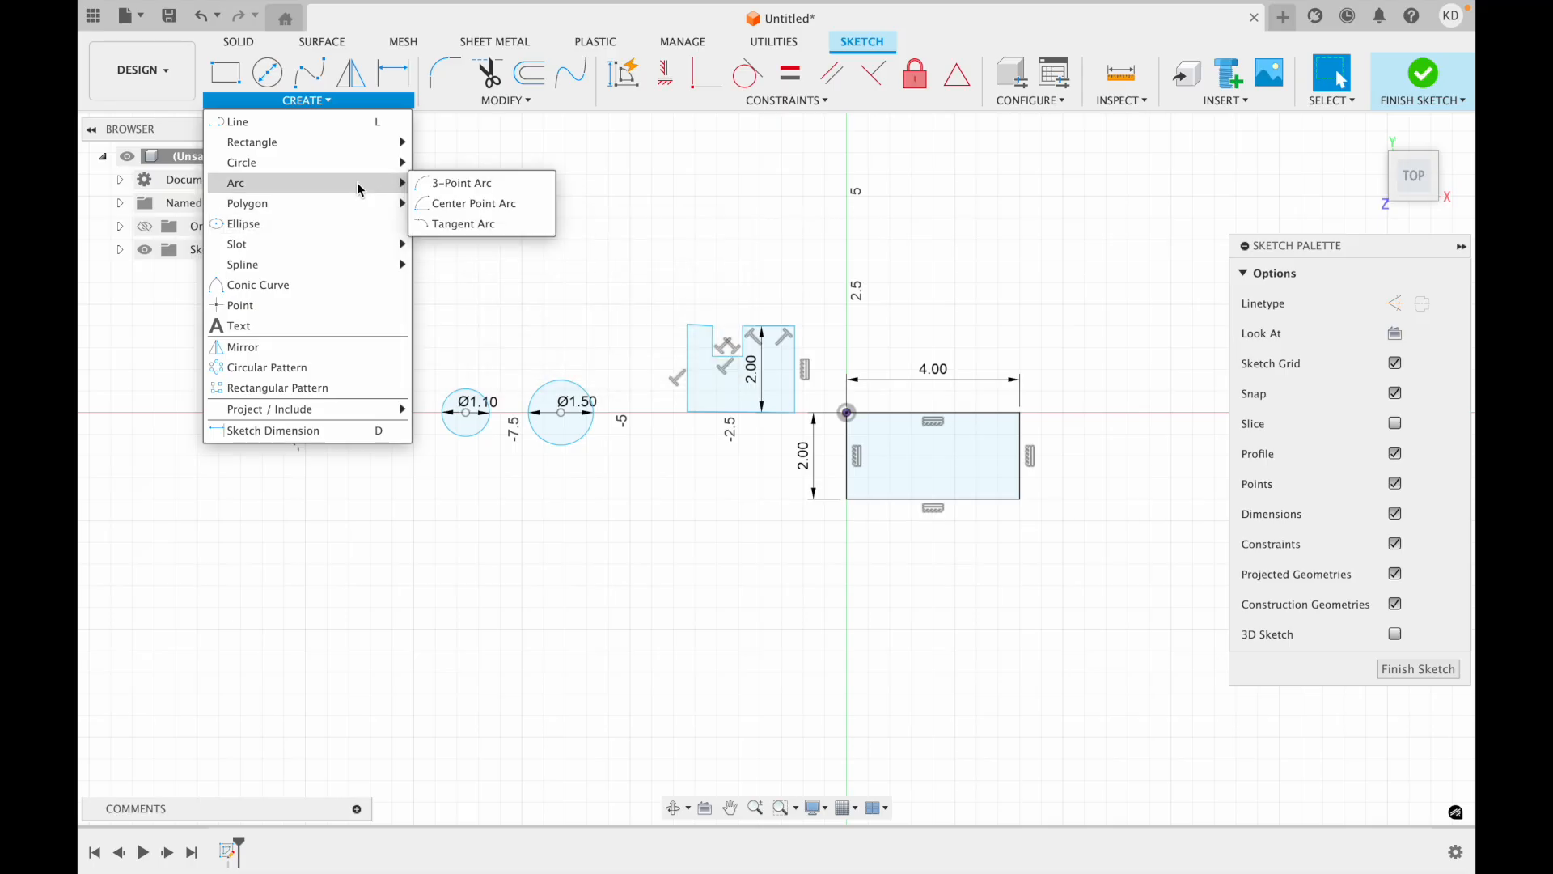
{"action": "left_click", "coordinate": [434, 184]}
{"action": "scroll", "coordinate": [669, 277], "scroll_direction": "right", "scroll_amount": 5}
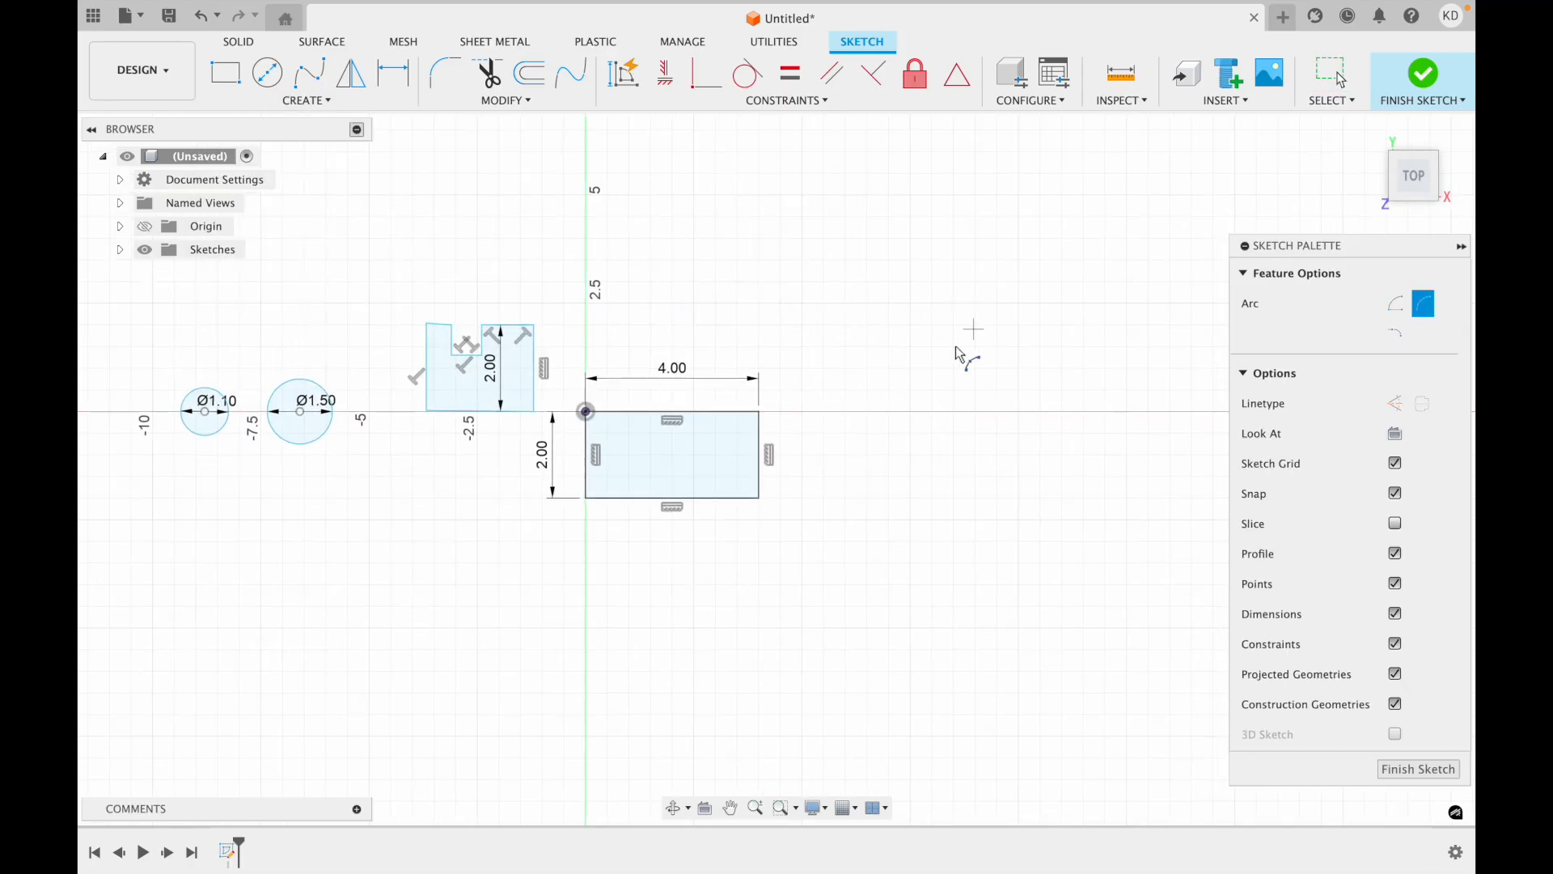
{"action": "left_click", "coordinate": [845, 411]}
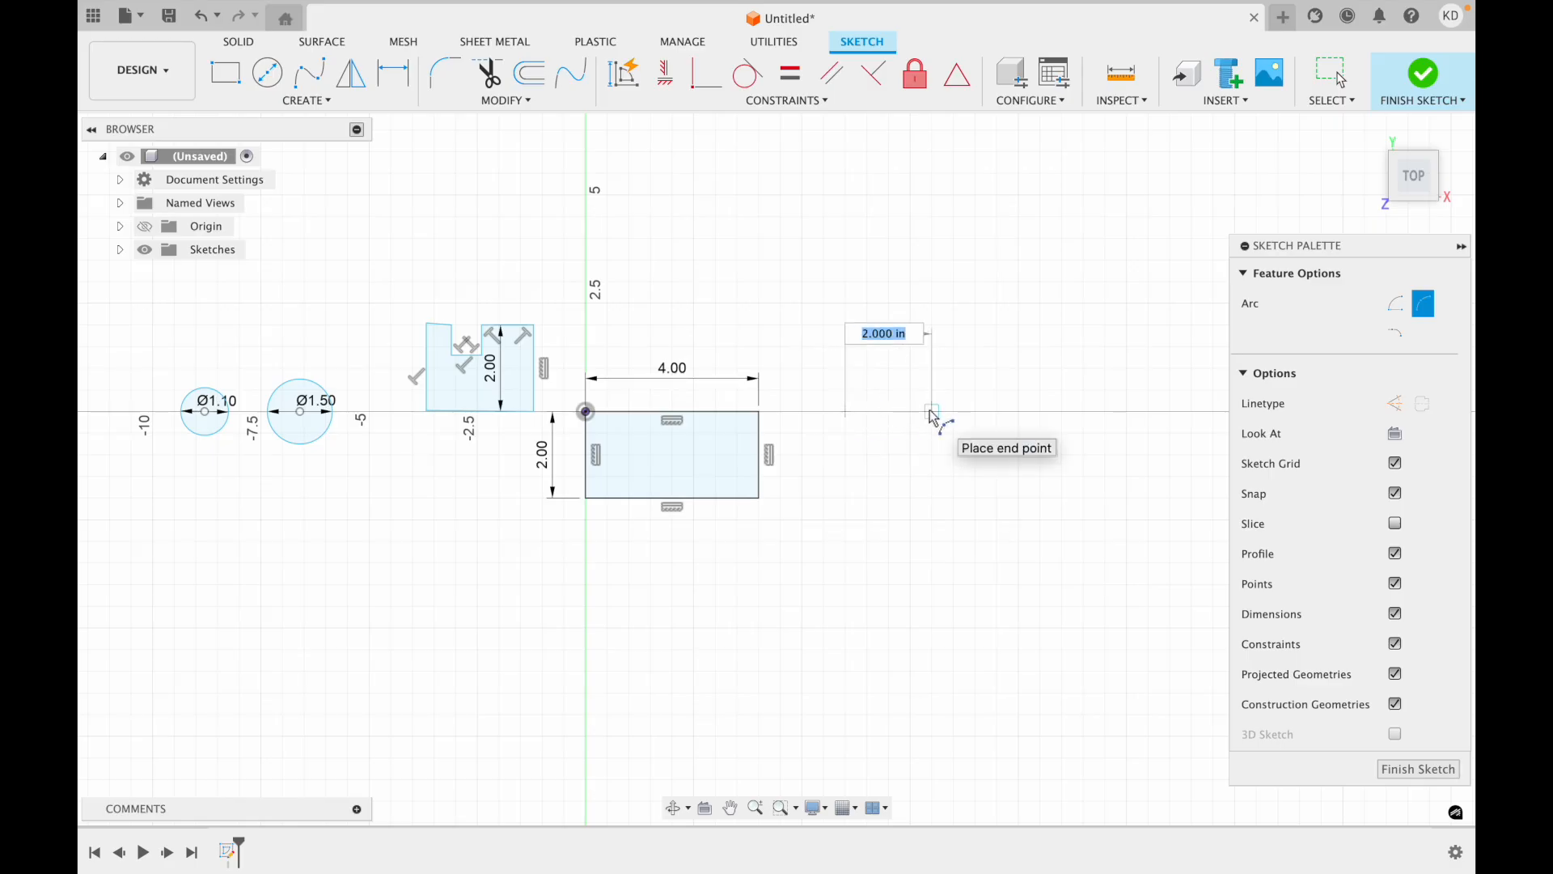
{"action": "type", "text": "3"}
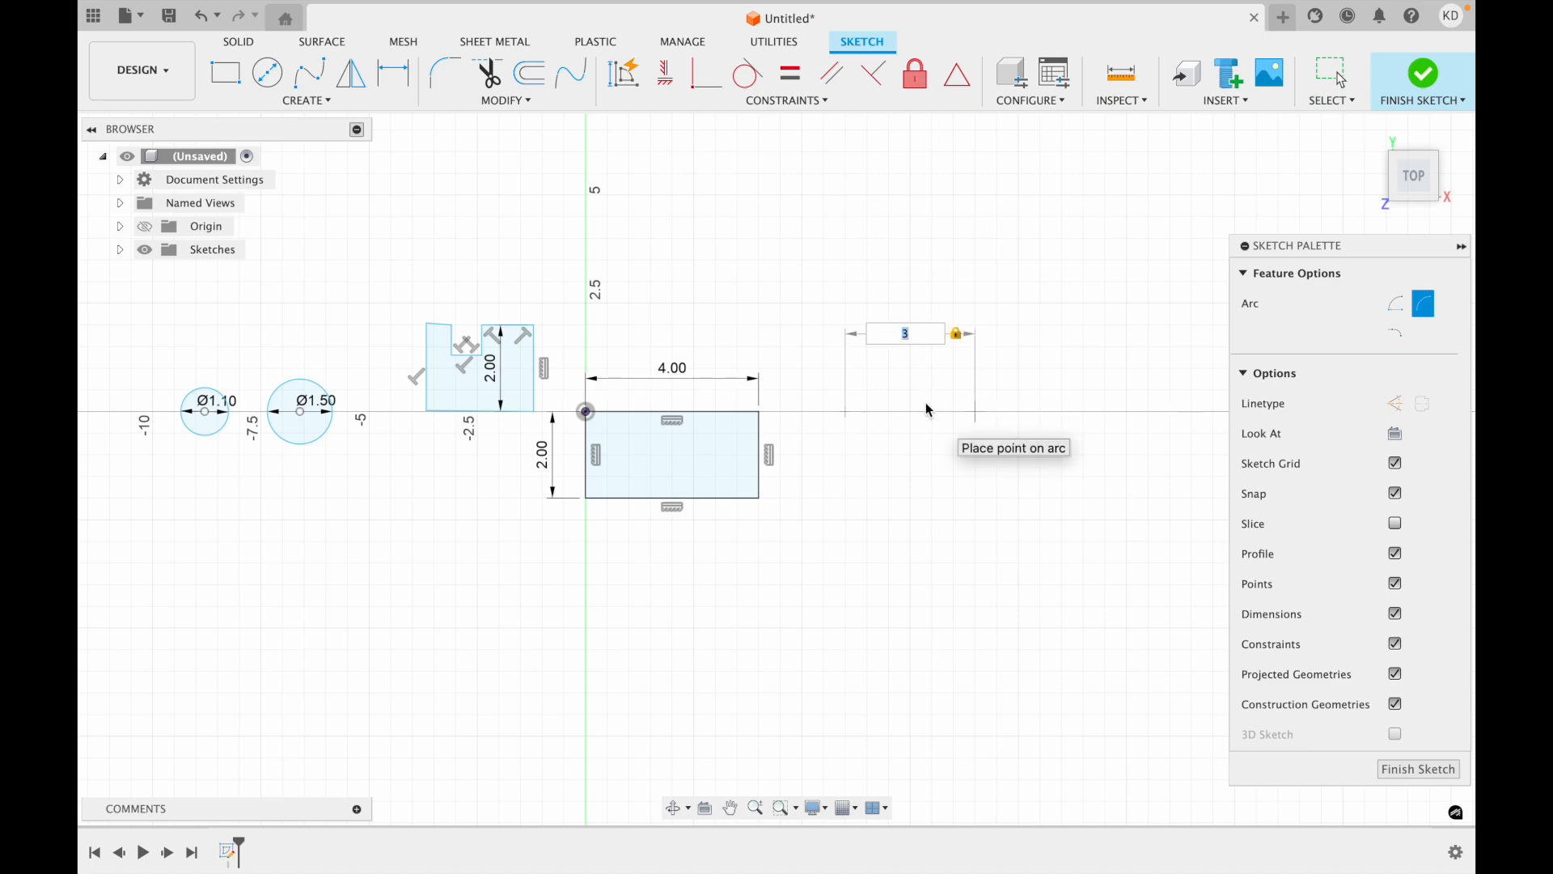
{"action": "key", "text": "Return"}
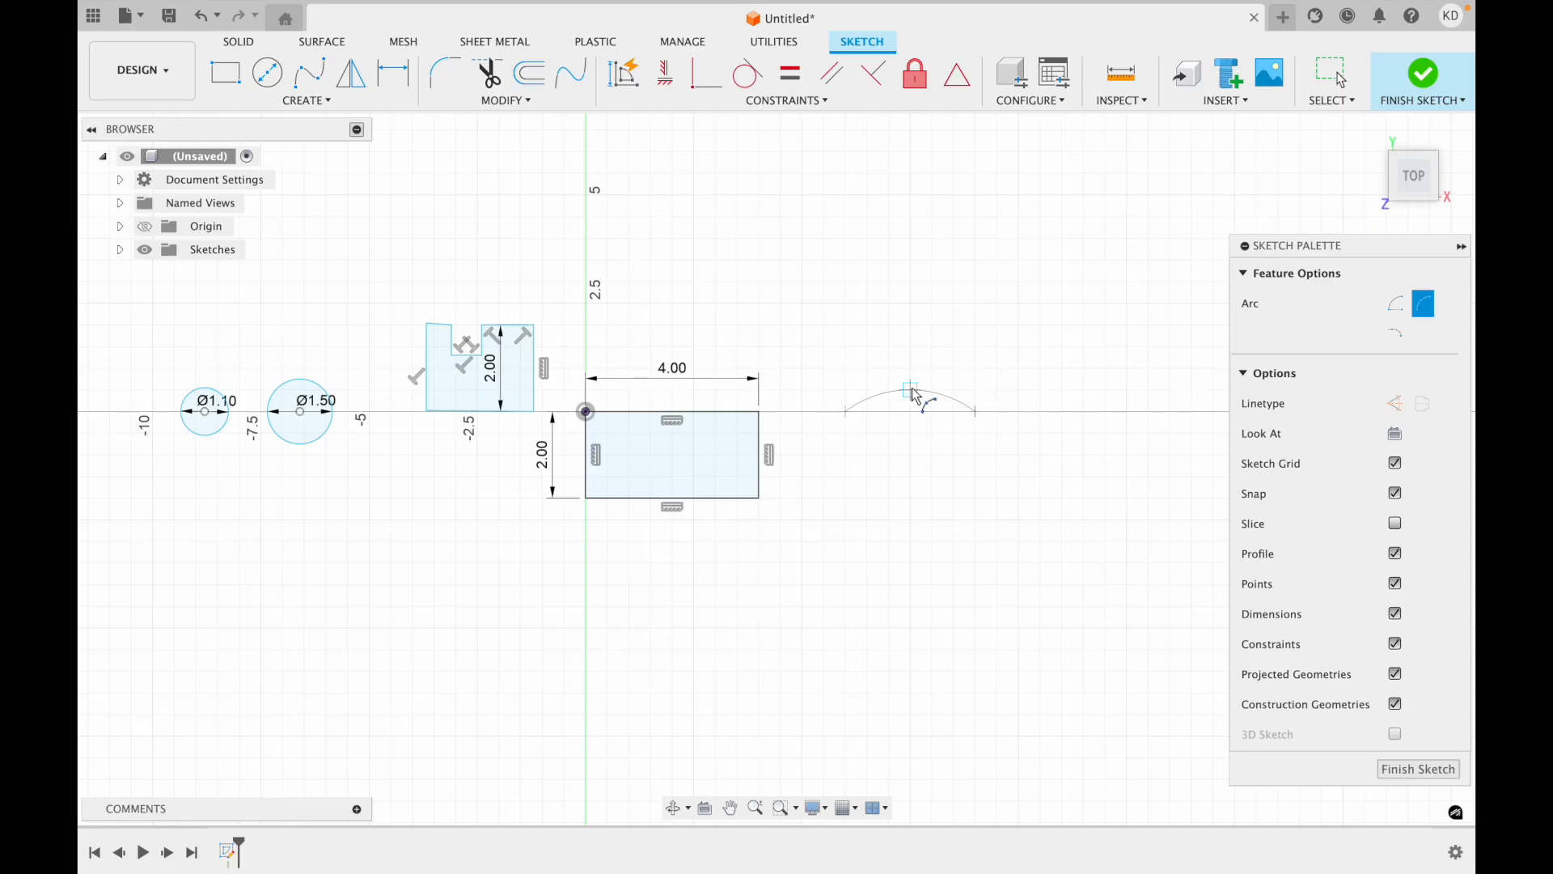
{"action": "left_click", "coordinate": [910, 392]}
- Draw a six-sided circumscribed polygon centered on the horizontal axis to the right of the arc, with a center-to-edge distance of 2 in
{"action": "scroll", "coordinate": [915, 435], "scroll_direction": "up", "scroll_amount": 2}
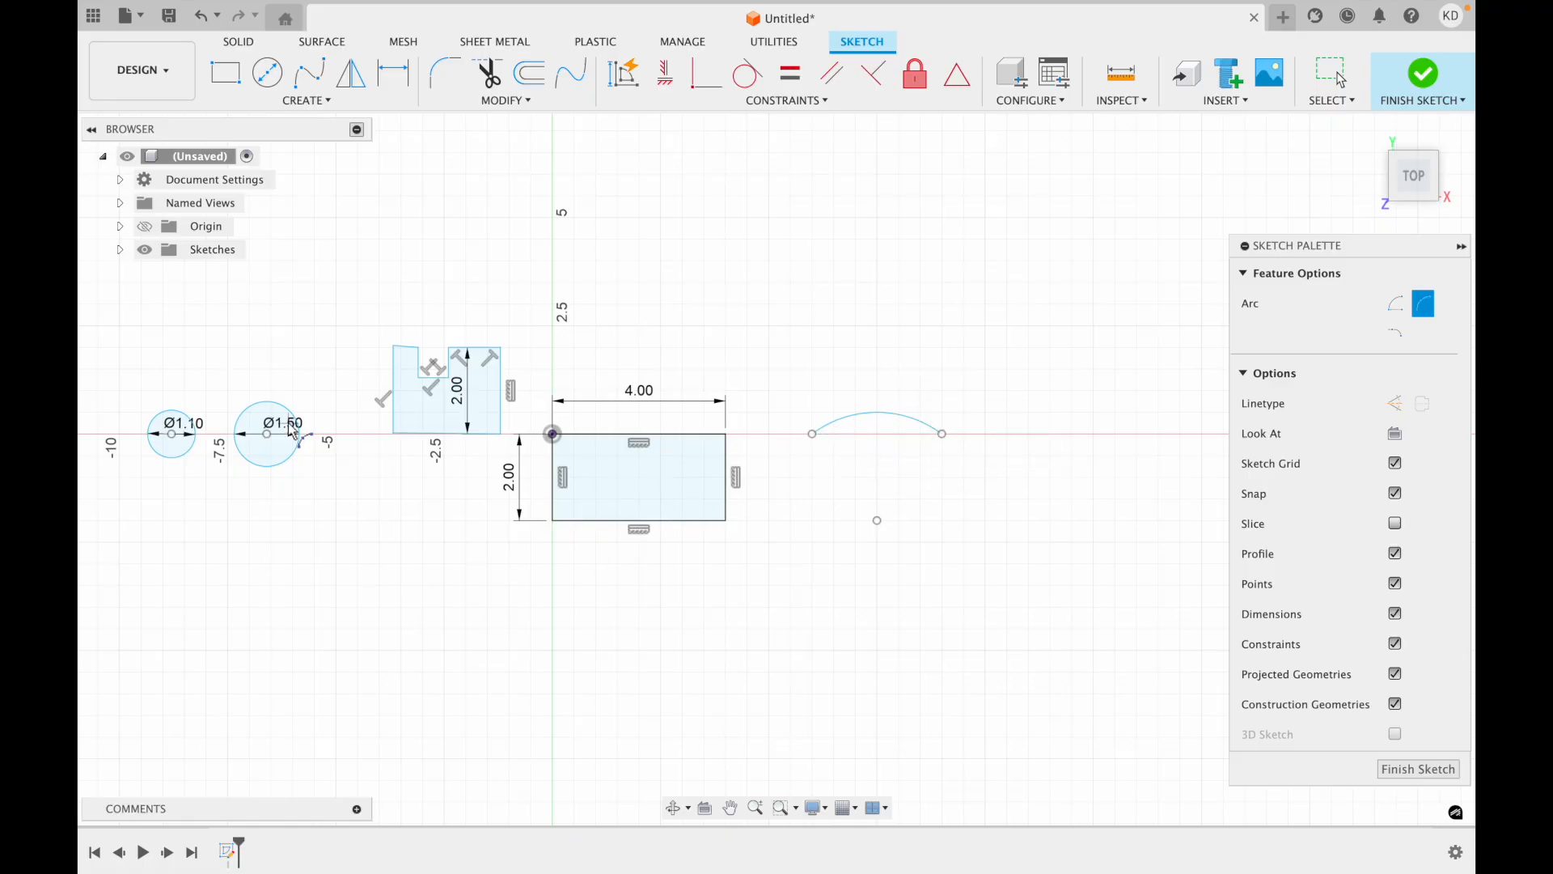
{"action": "scroll", "coordinate": [662, 468], "scroll_direction": "right", "scroll_amount": 5}
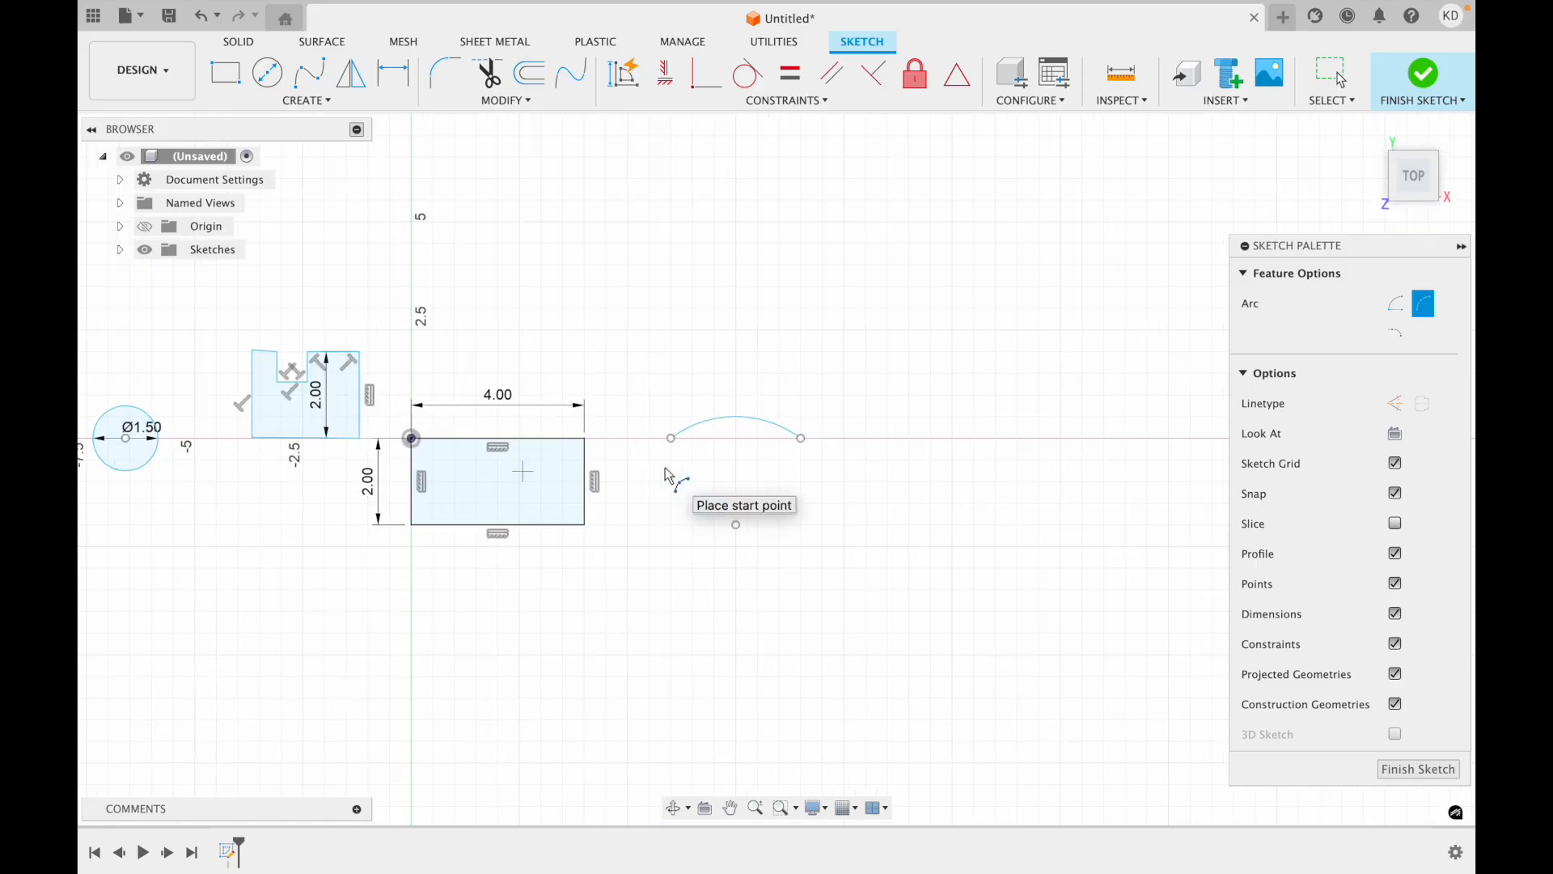
{"action": "scroll", "coordinate": [707, 518], "scroll_direction": "up", "scroll_amount": 3}
{"action": "left_click", "coordinate": [722, 538]}
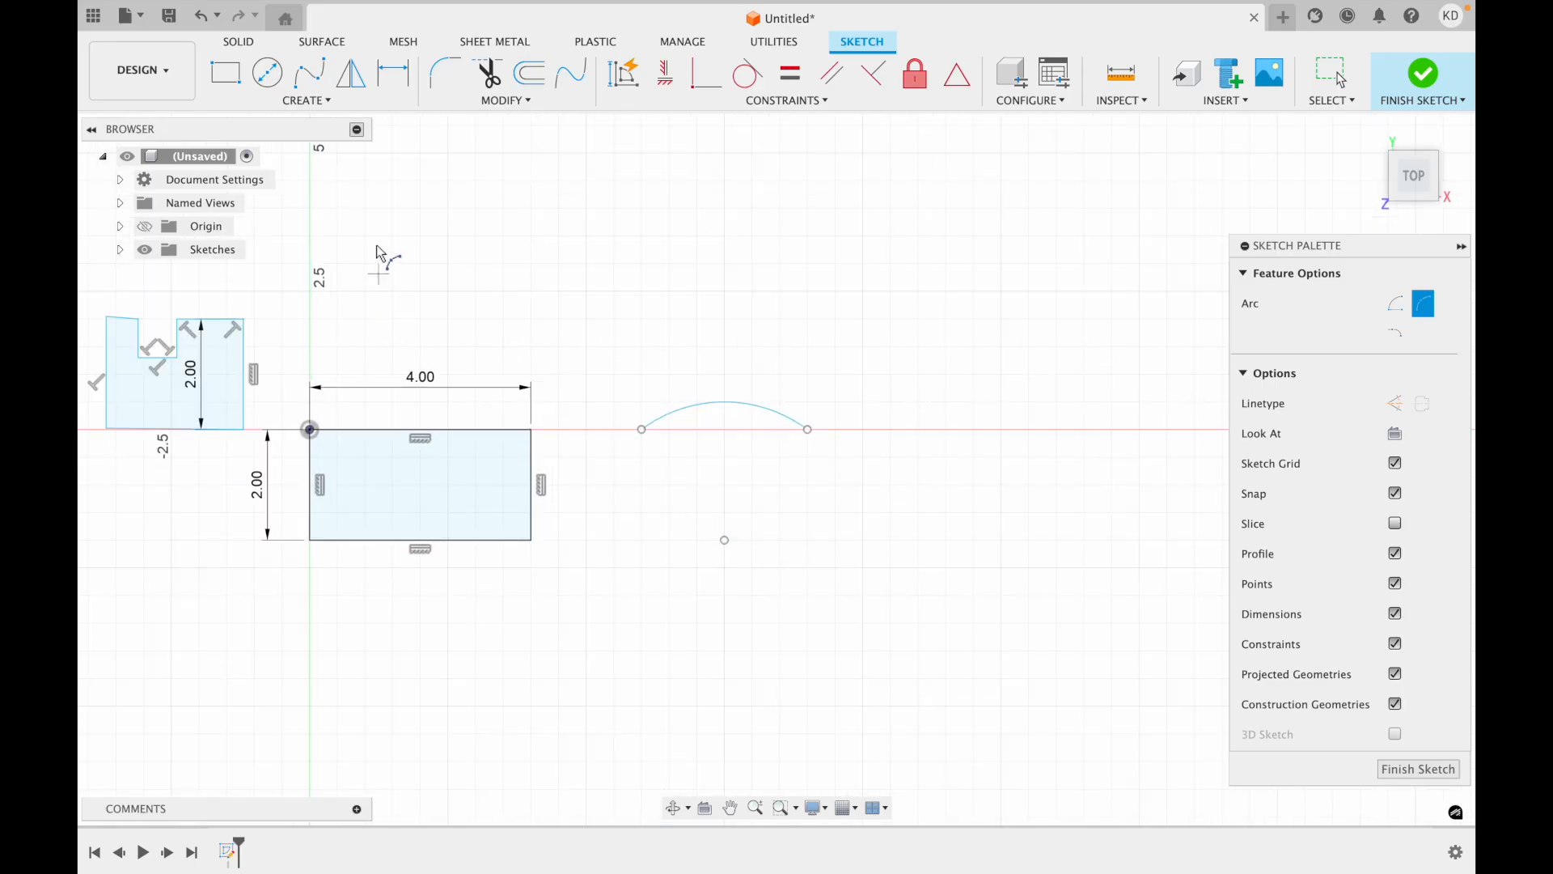
{"action": "left_click", "coordinate": [279, 101]}
{"action": "mouse_move", "coordinate": [273, 203]}
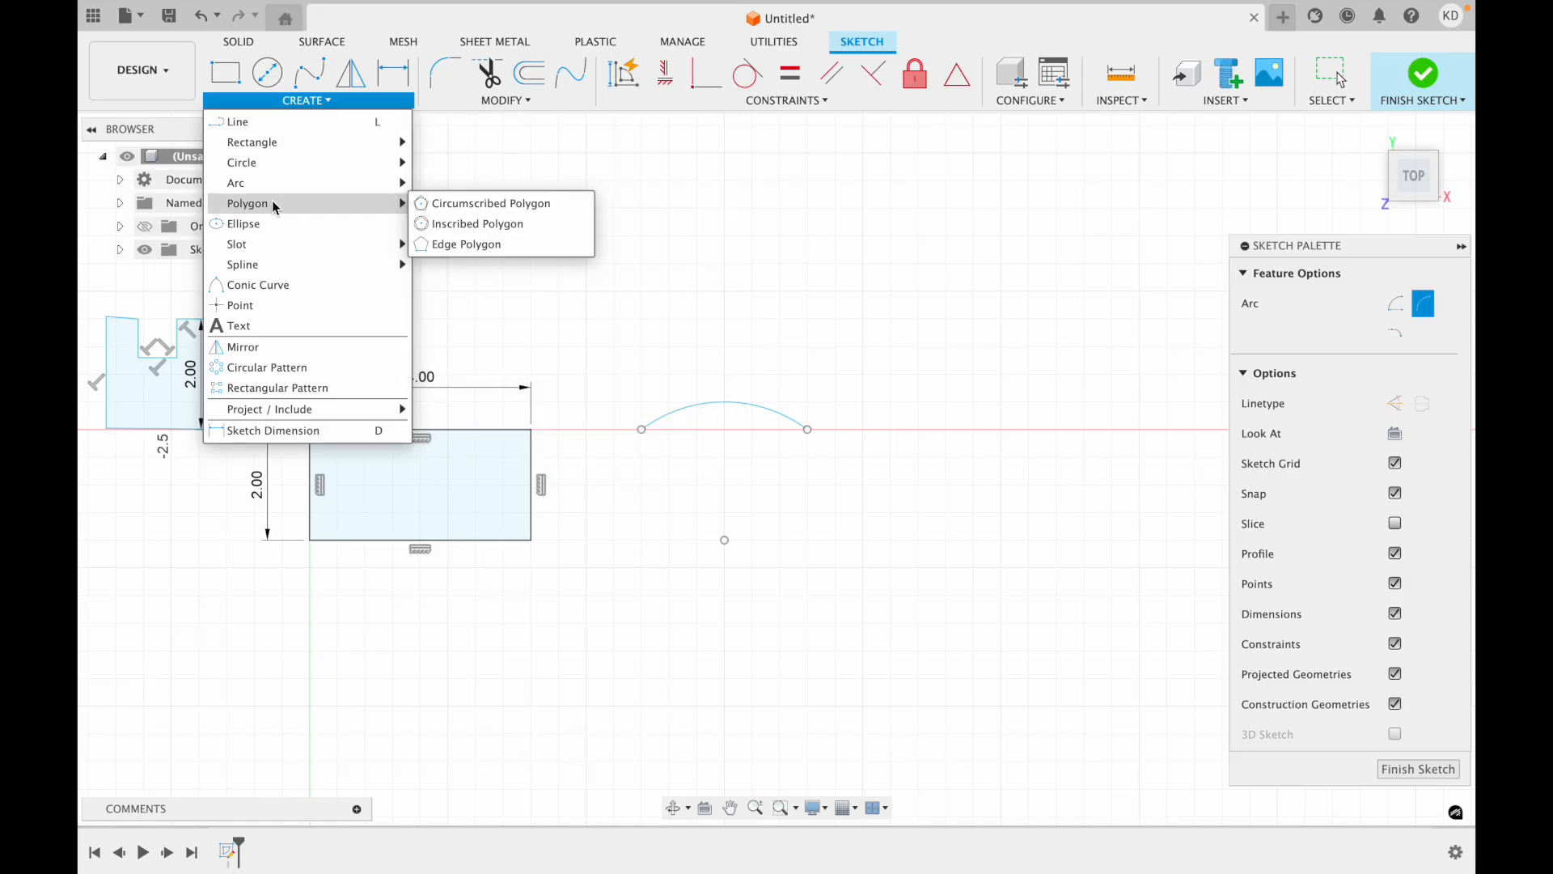
{"action": "left_click", "coordinate": [465, 207]}
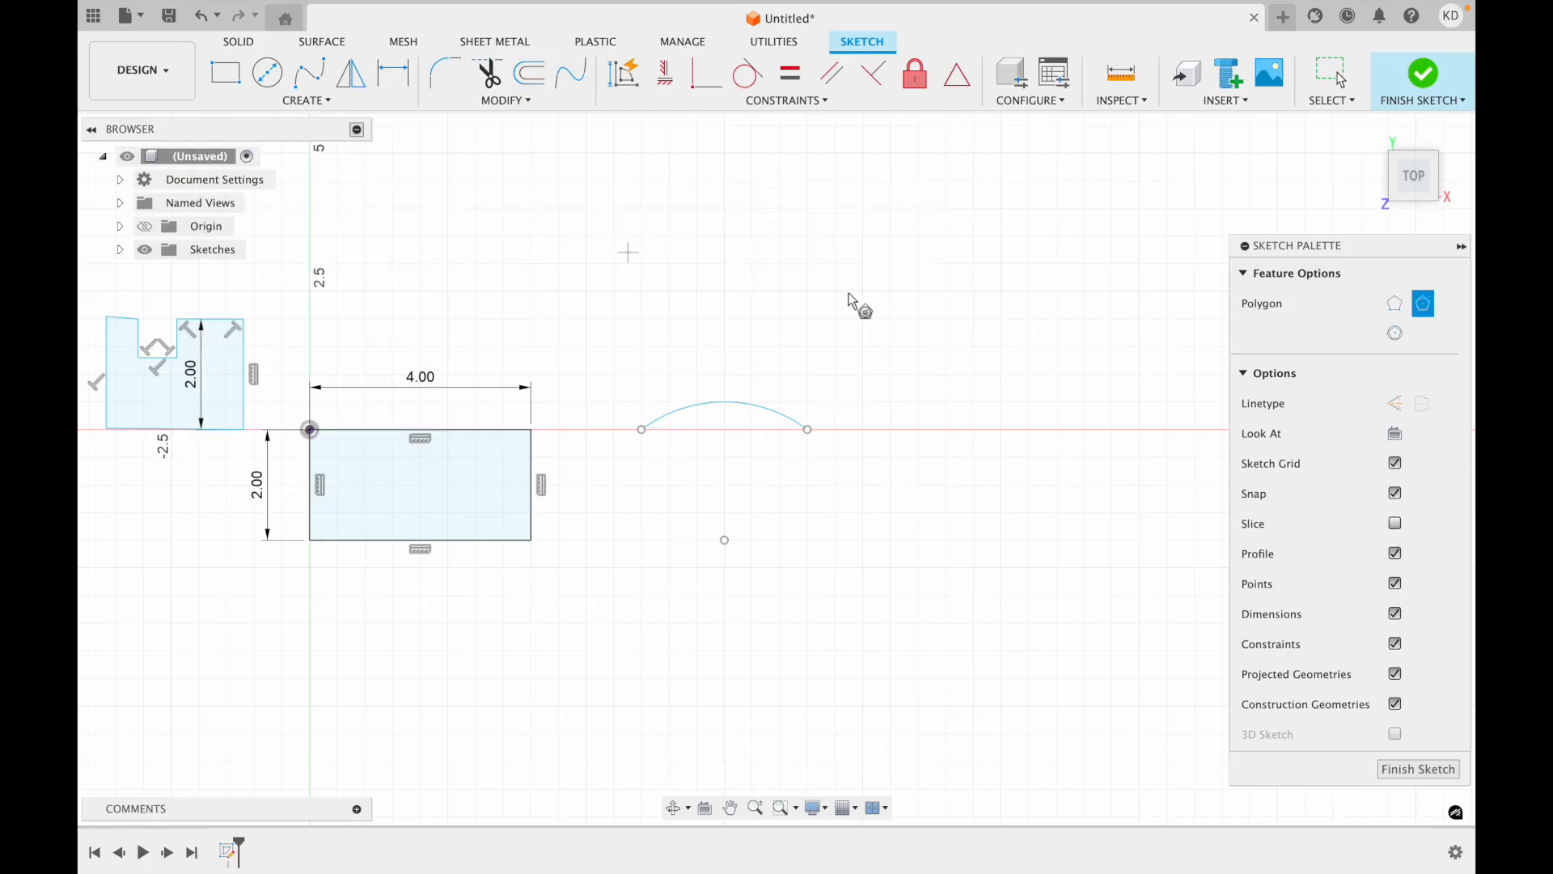
{"action": "left_click", "coordinate": [1001, 429]}
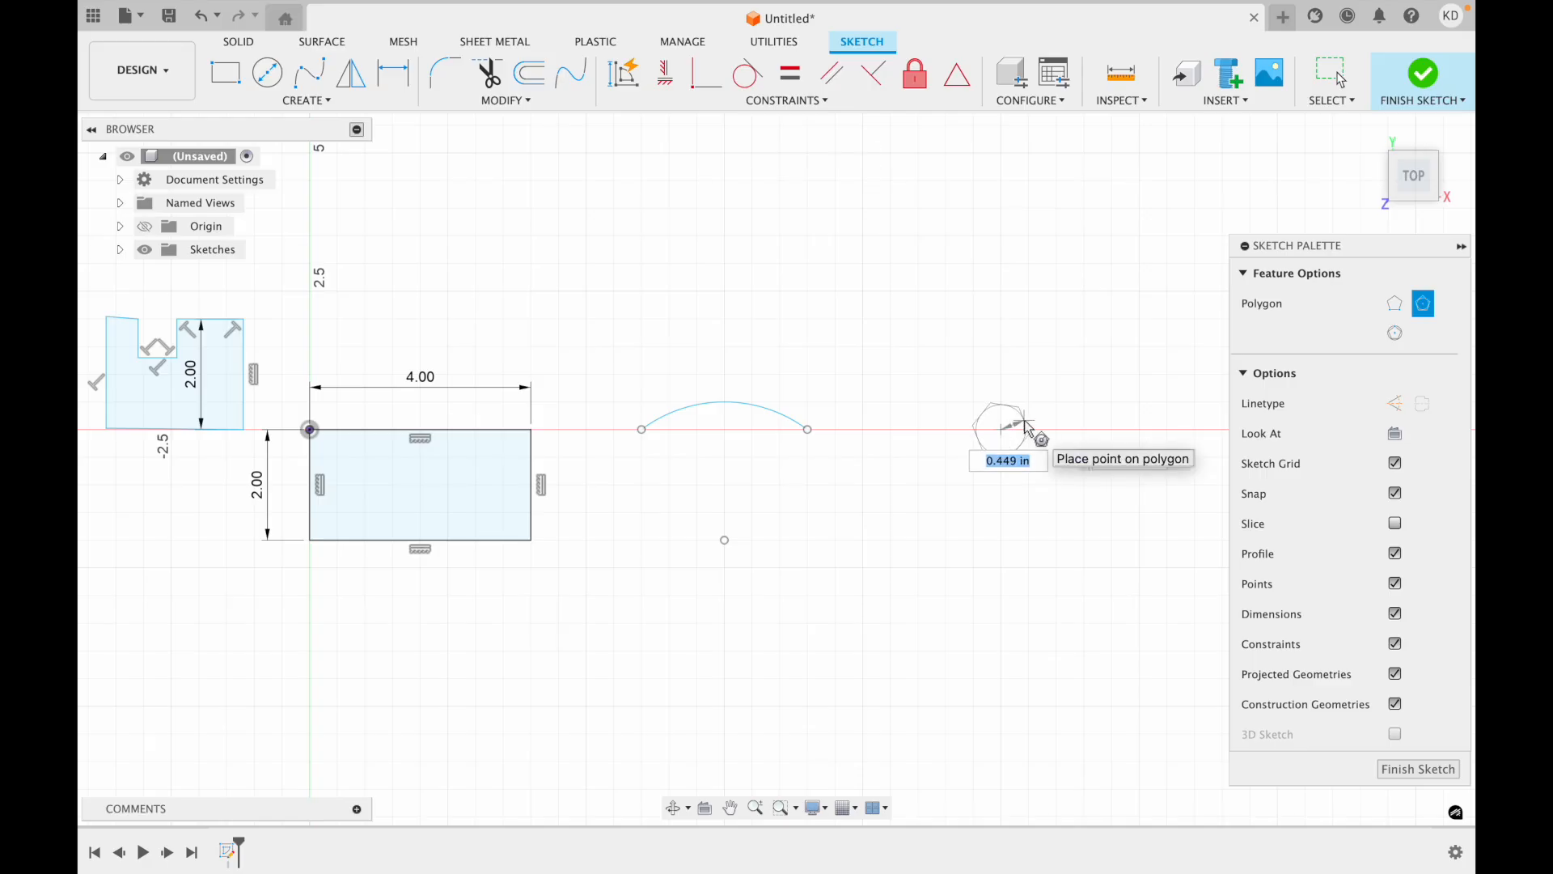
{"action": "type", "text": ".5"}
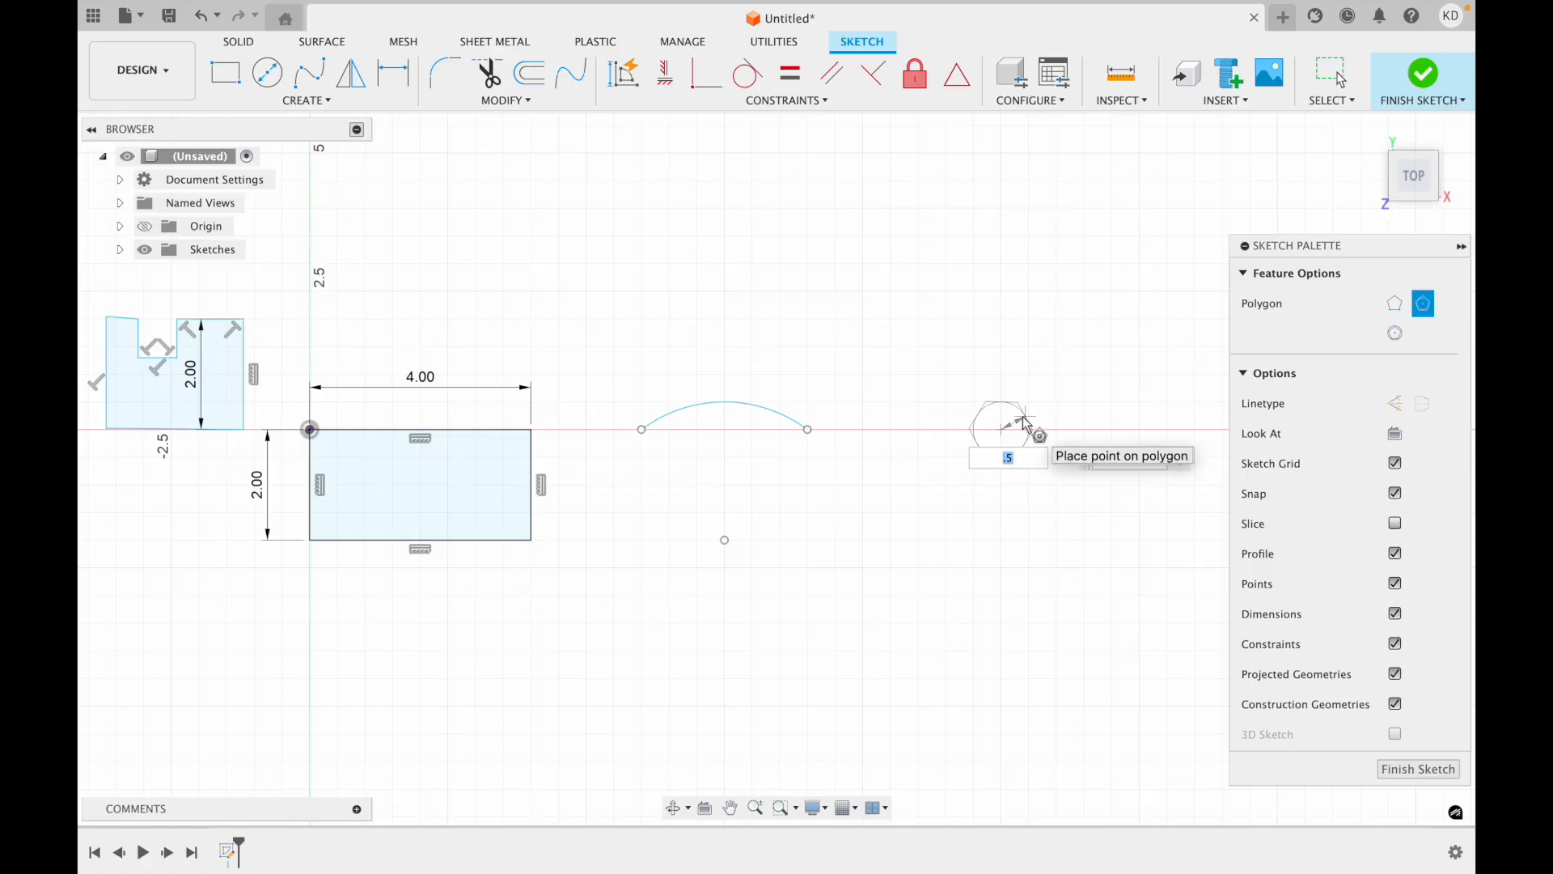
{"action": "key", "text": "BackSpace"}
{"action": "type", "text": "3"}
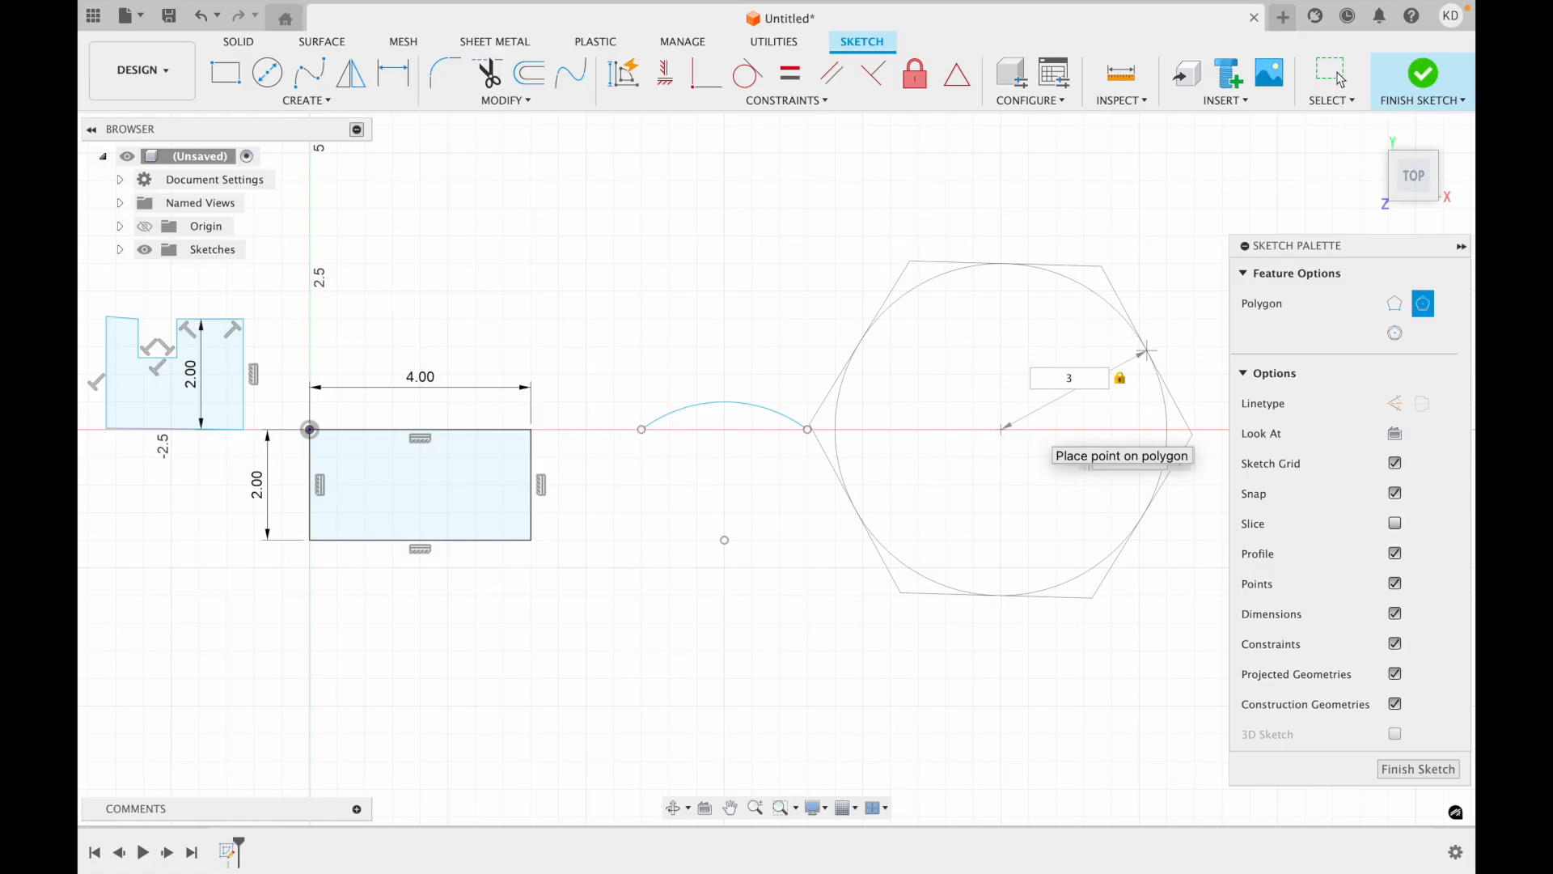
{"action": "key", "text": "BackSpace"}
{"action": "type", "text": "2"}
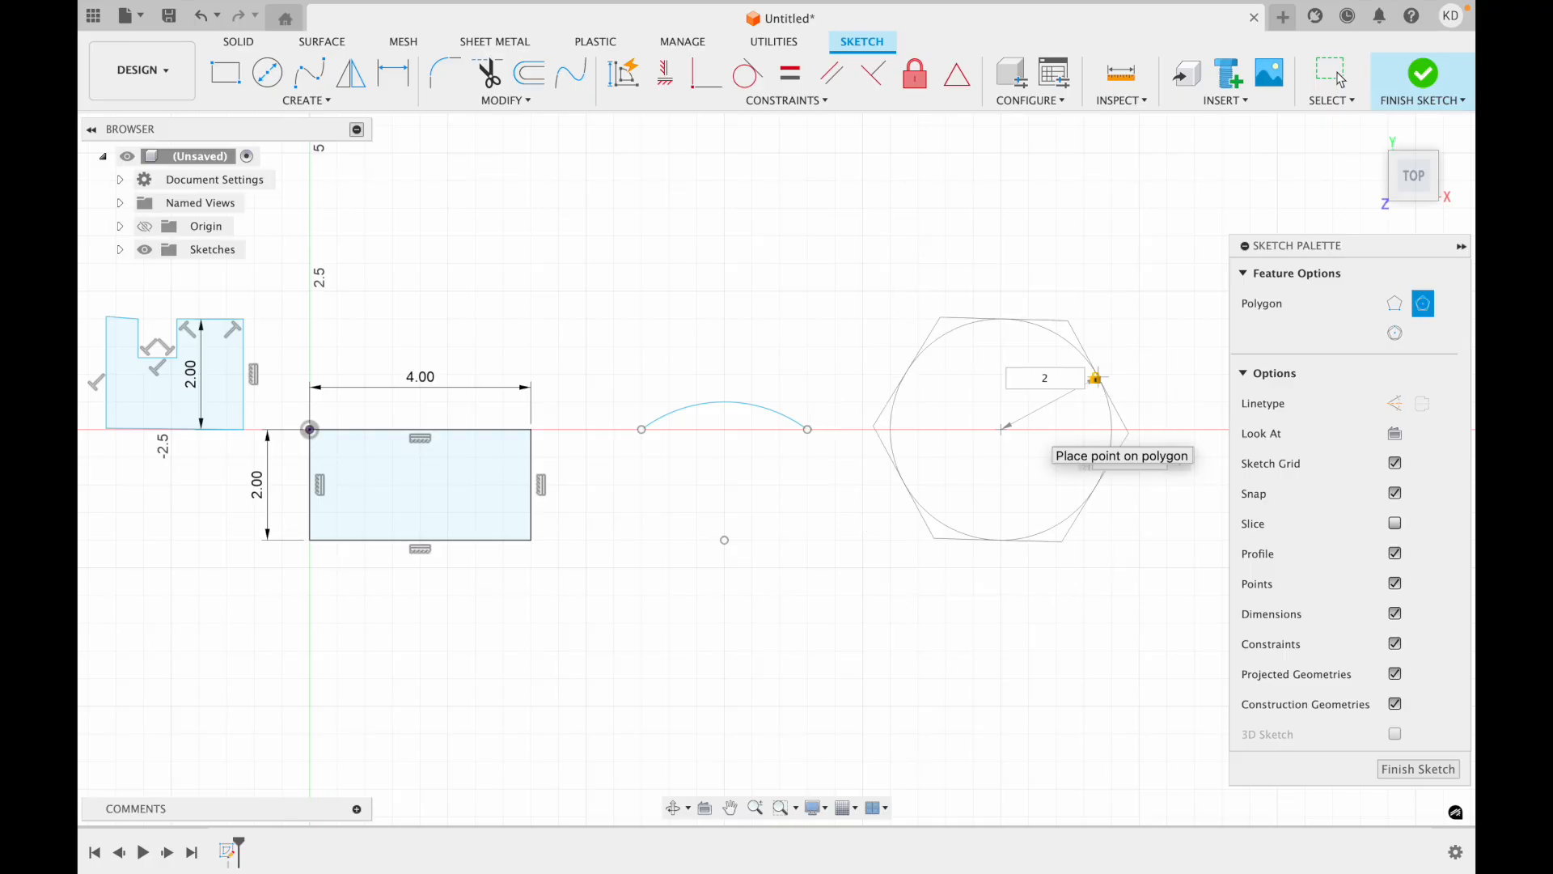
{"action": "key", "text": "Return"}
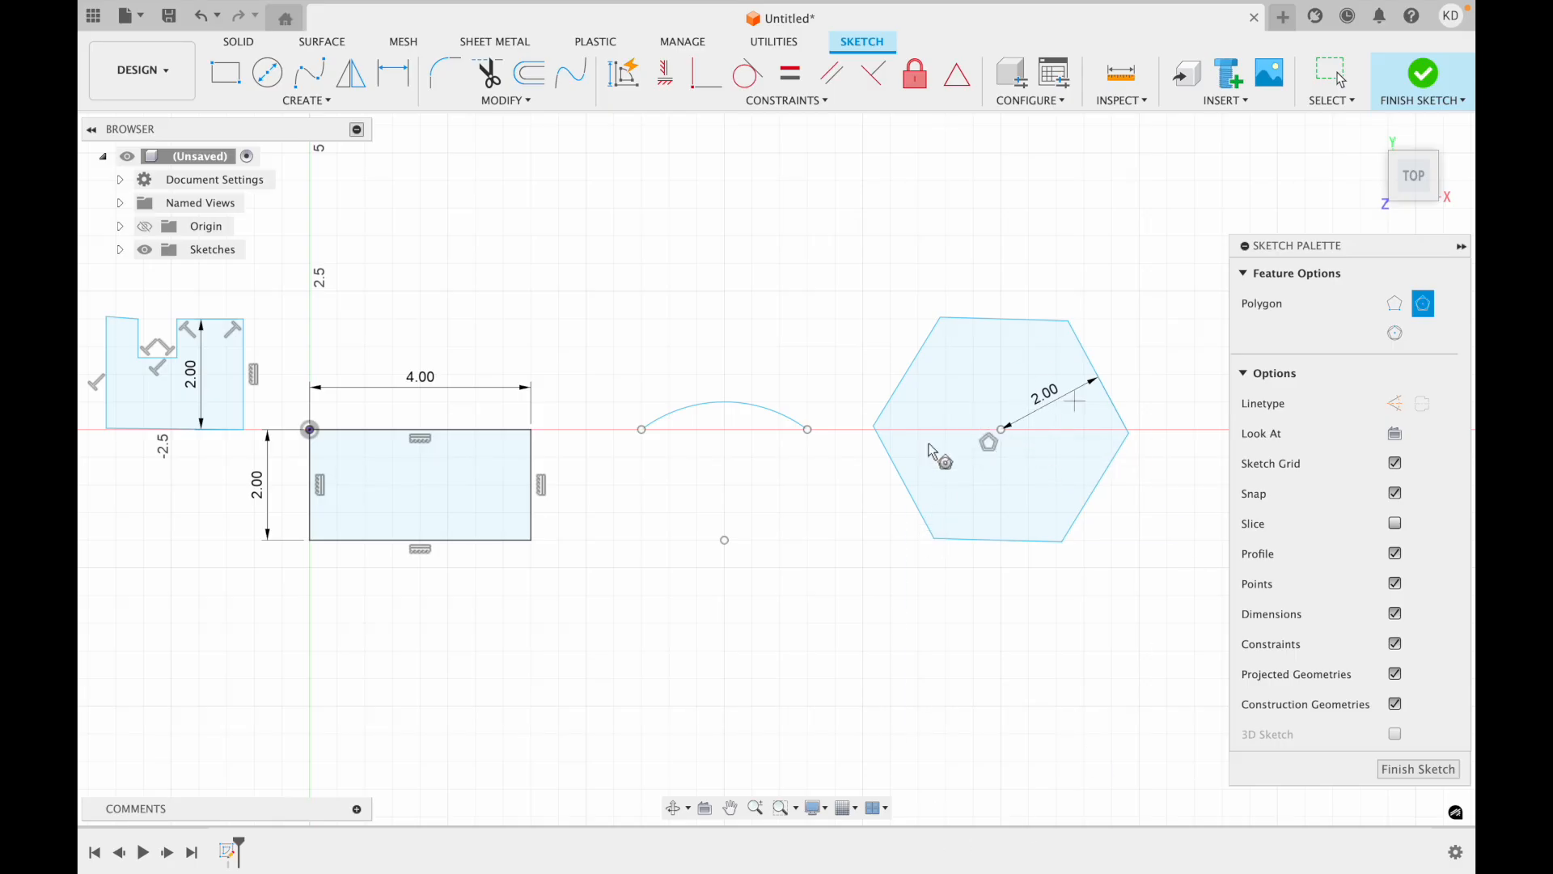
- Start a second circumscribed polygon centered on the horizontal axis to the right of the hexagon, with a center-to-edge distance of 2 in
{"action": "scroll", "coordinate": [1009, 495], "scroll_direction": "right", "scroll_amount": 3}
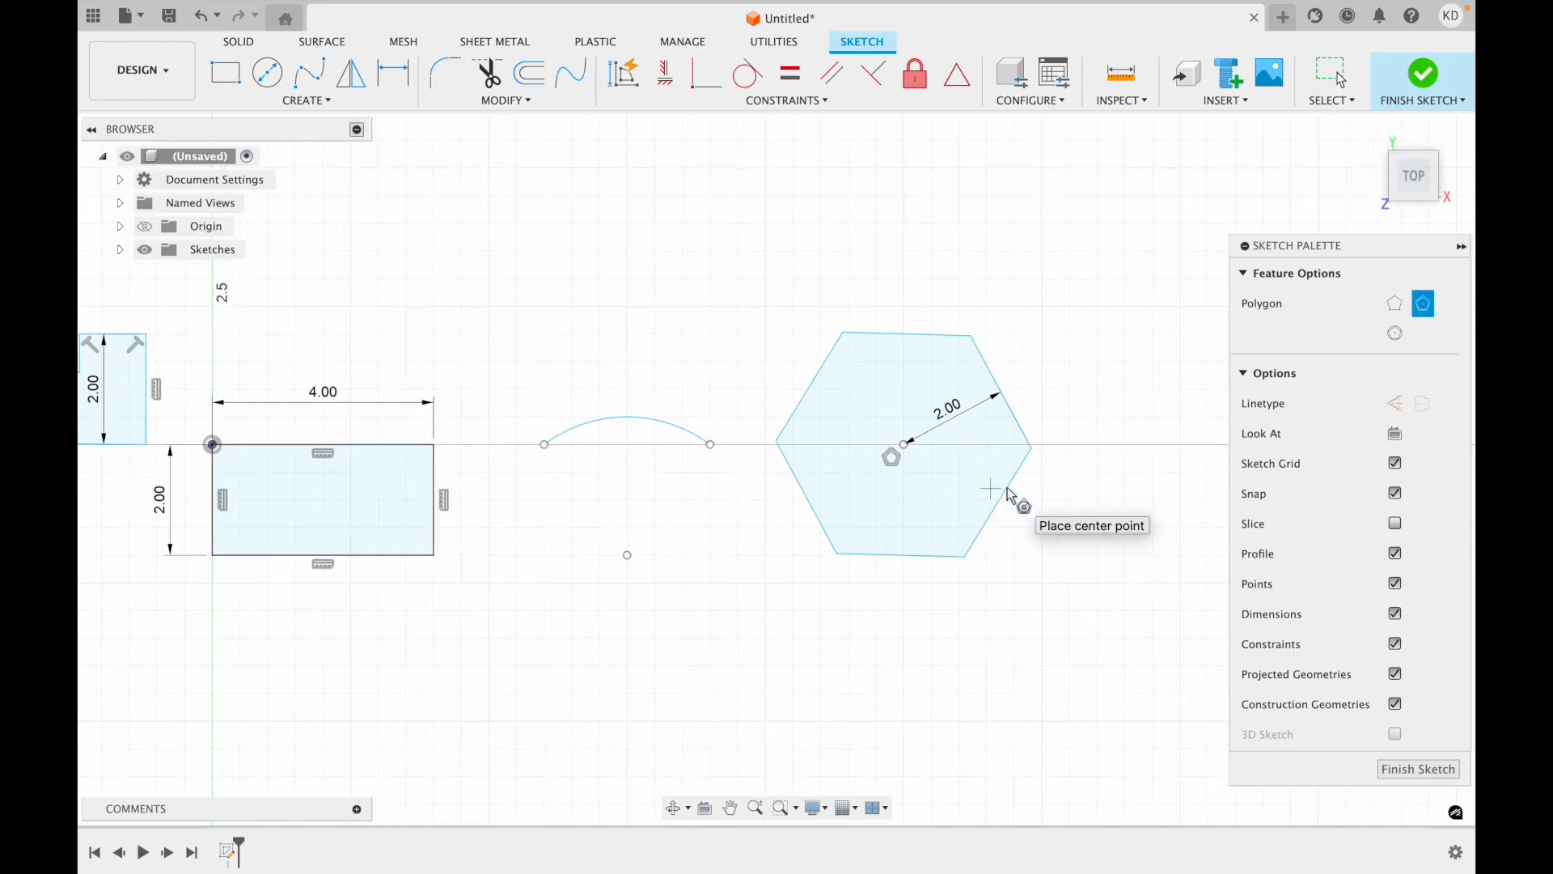
{"action": "scroll", "coordinate": [1008, 491], "scroll_direction": "right", "scroll_amount": 4}
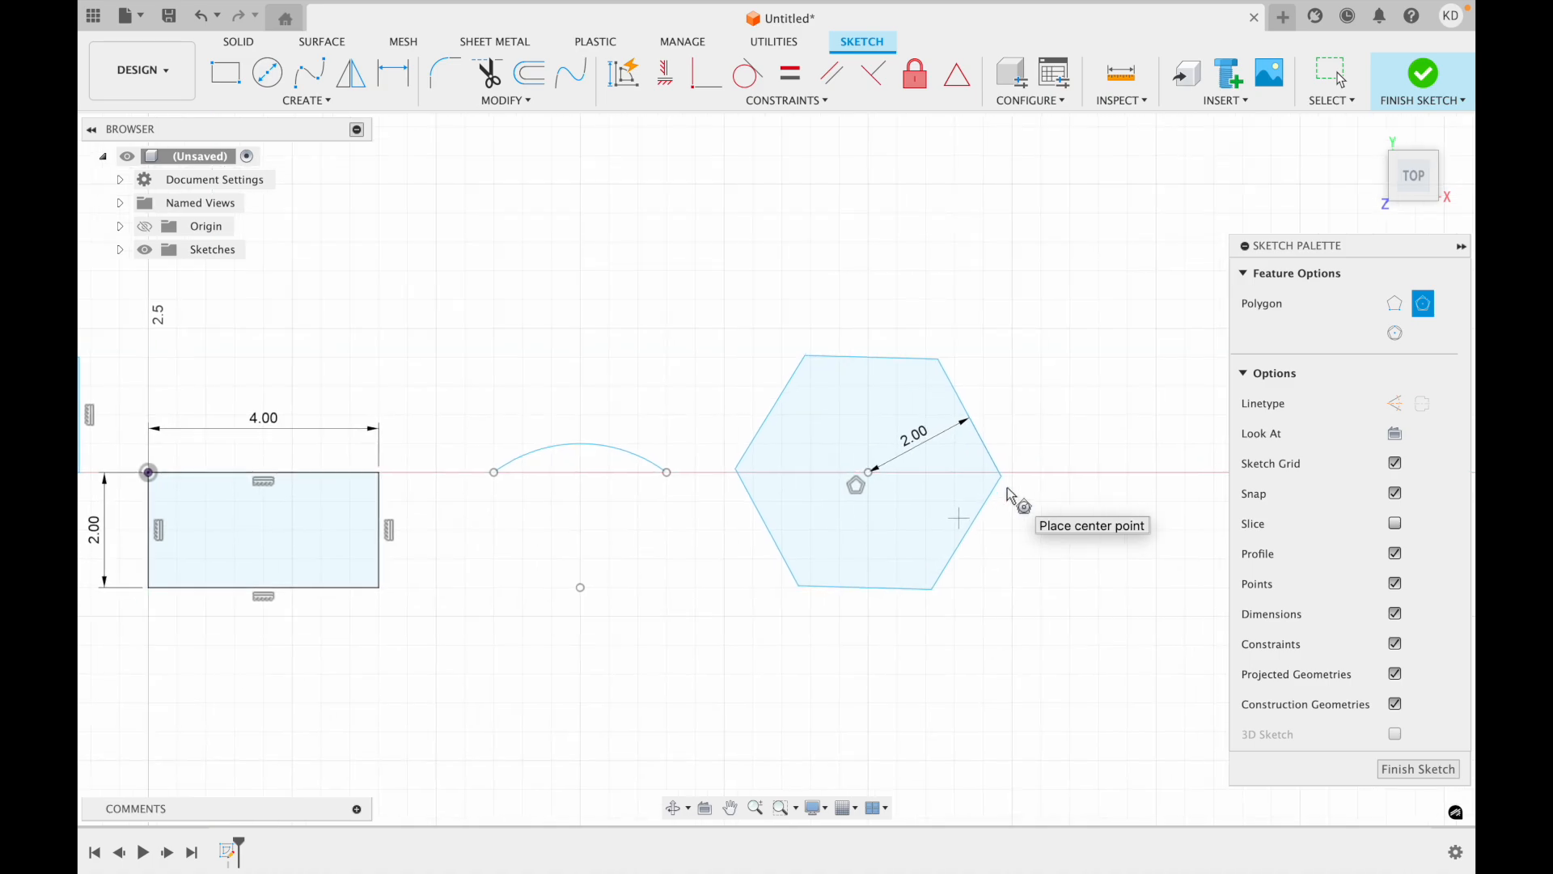
{"action": "scroll", "coordinate": [1007, 490], "scroll_direction": "right", "scroll_amount": 3}
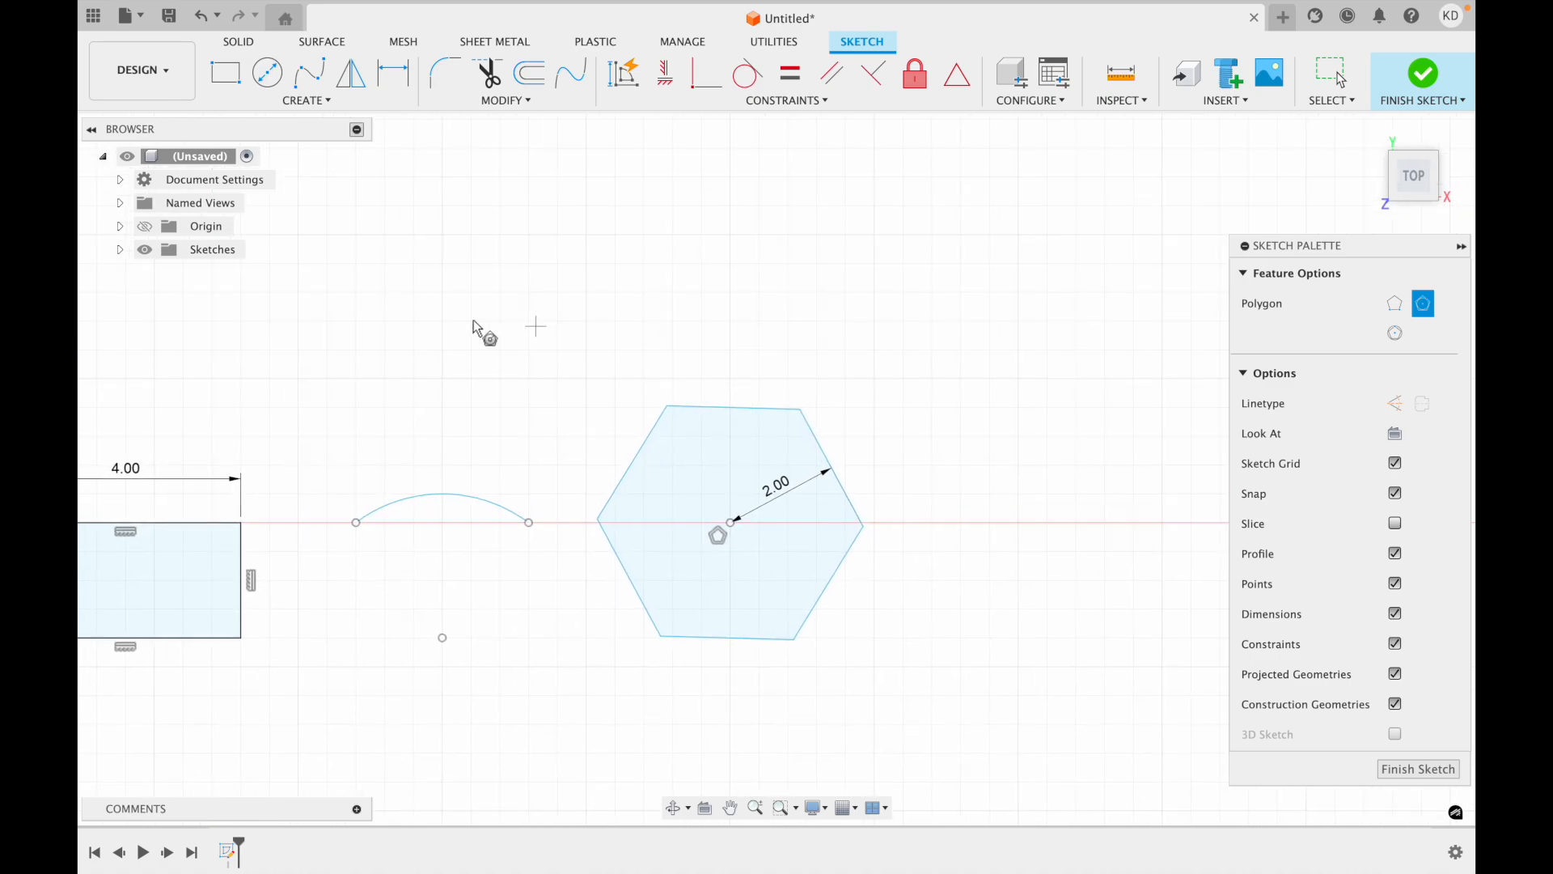
{"action": "left_click", "coordinate": [272, 103]}
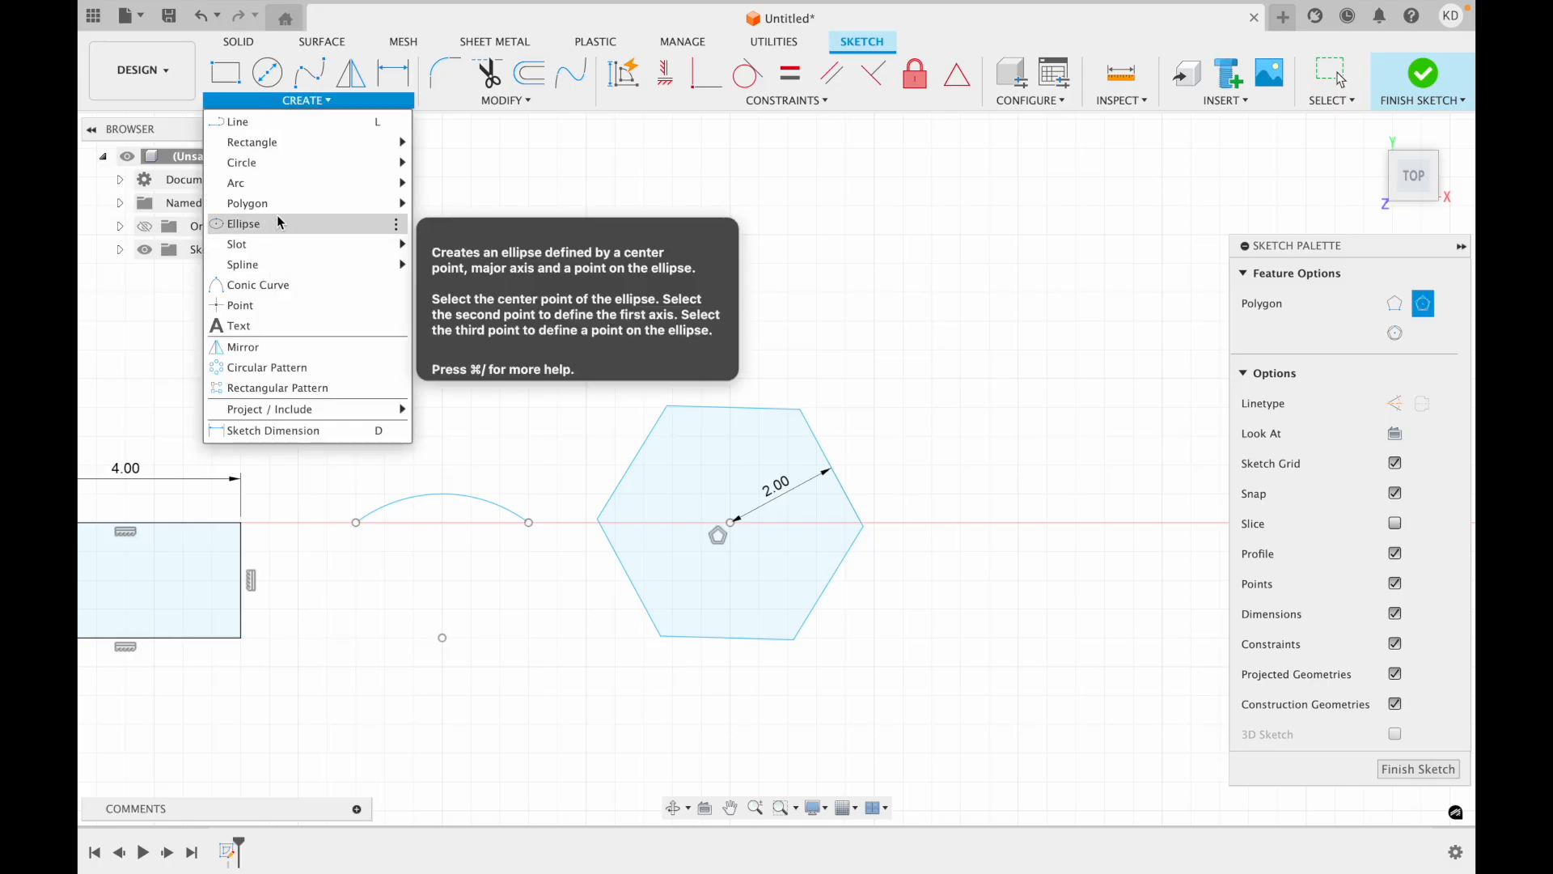
{"action": "mouse_move", "coordinate": [273, 211]}
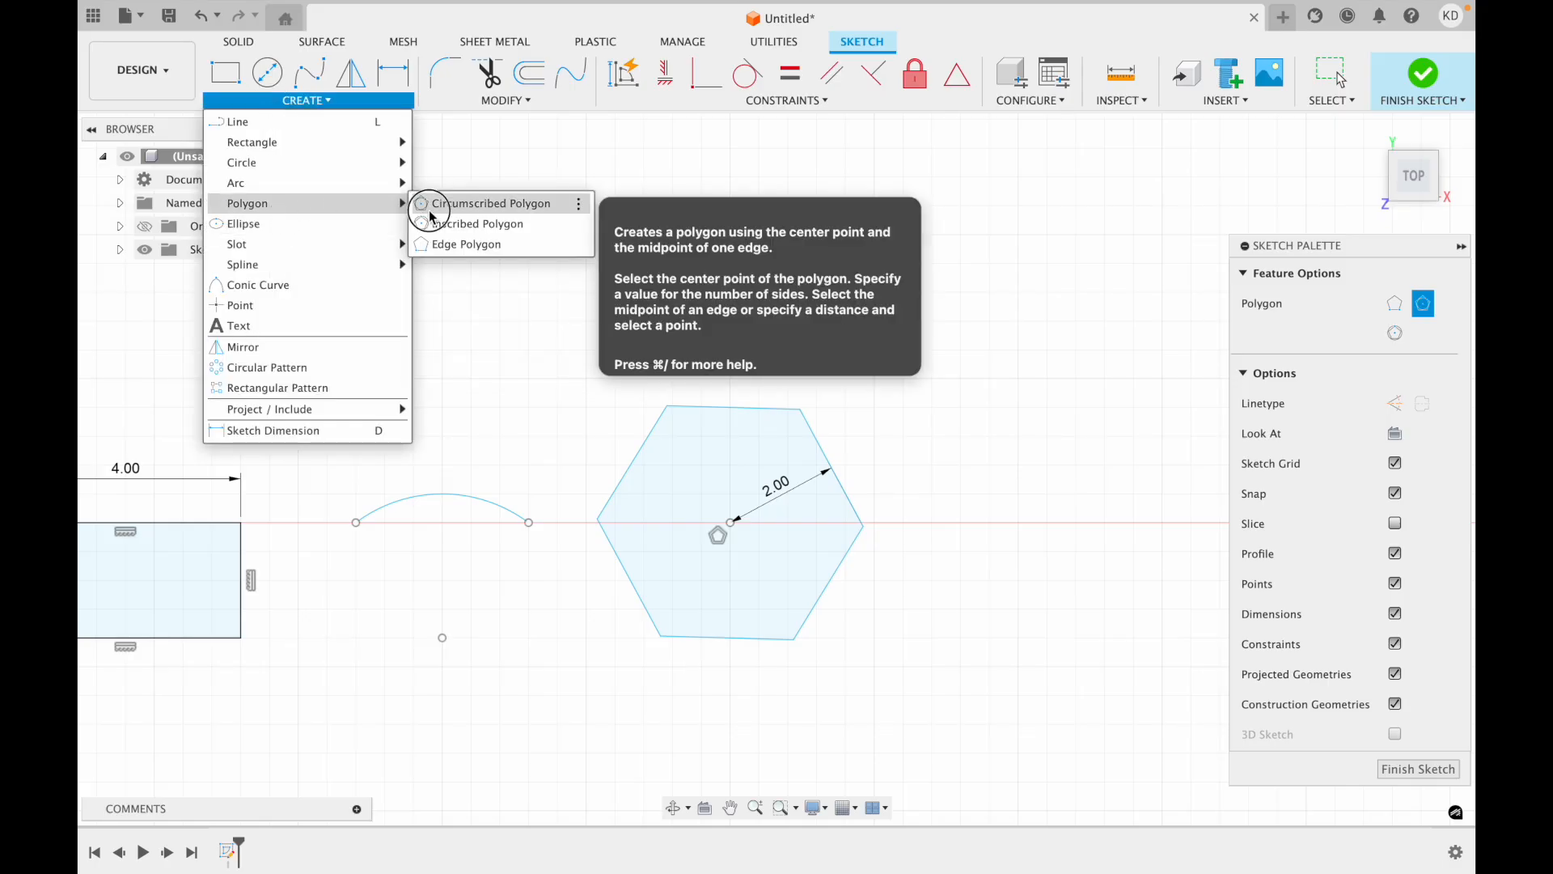
{"action": "left_click", "coordinate": [431, 206]}
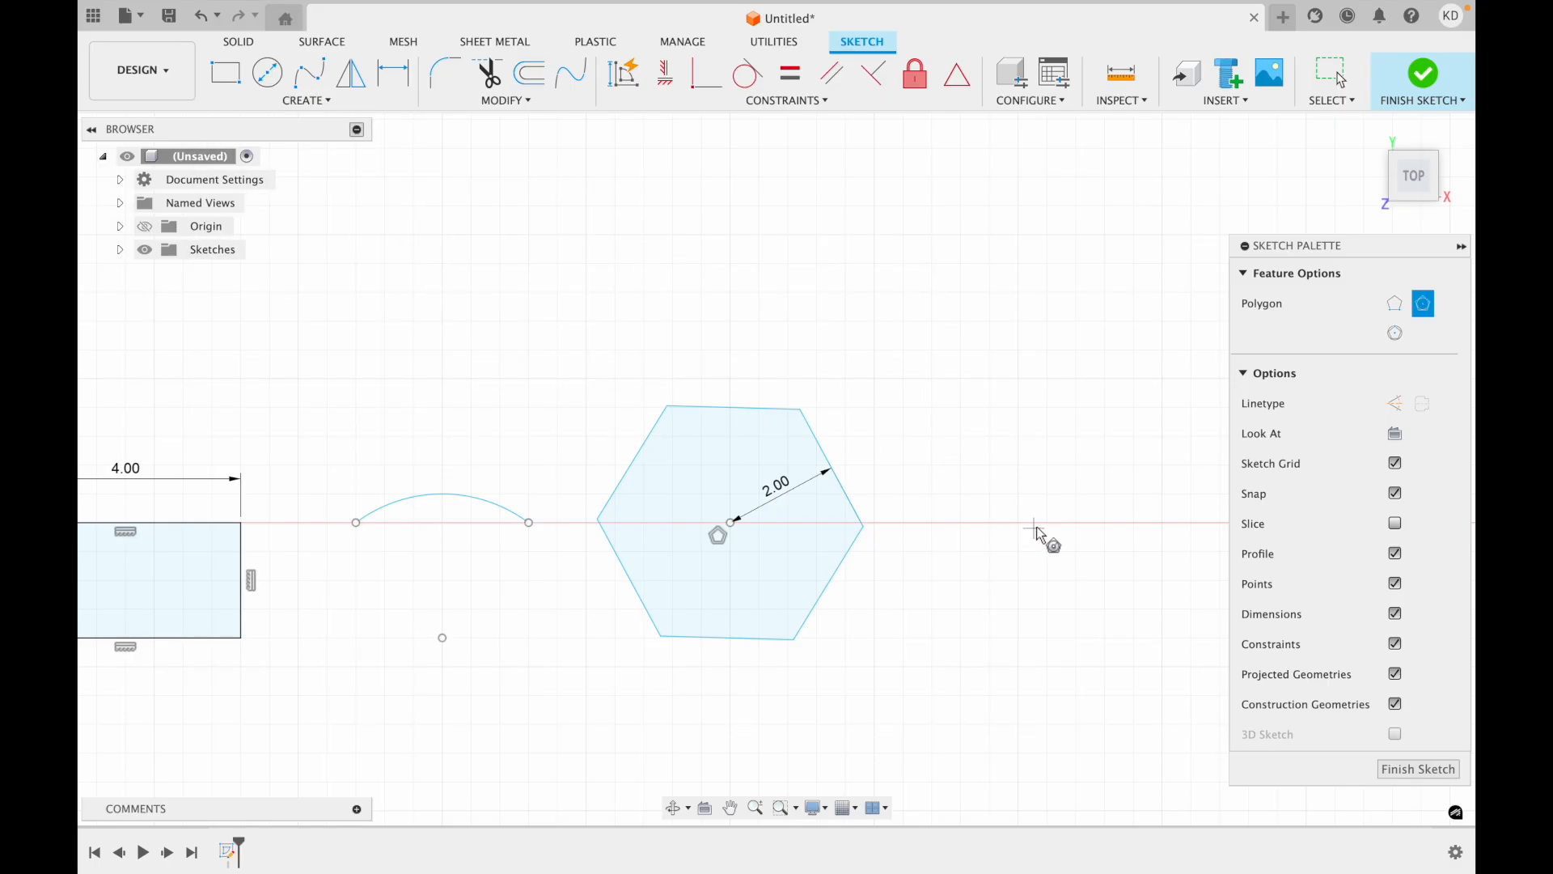
{"action": "scroll", "coordinate": [1051, 519], "scroll_direction": "right", "scroll_amount": 3}
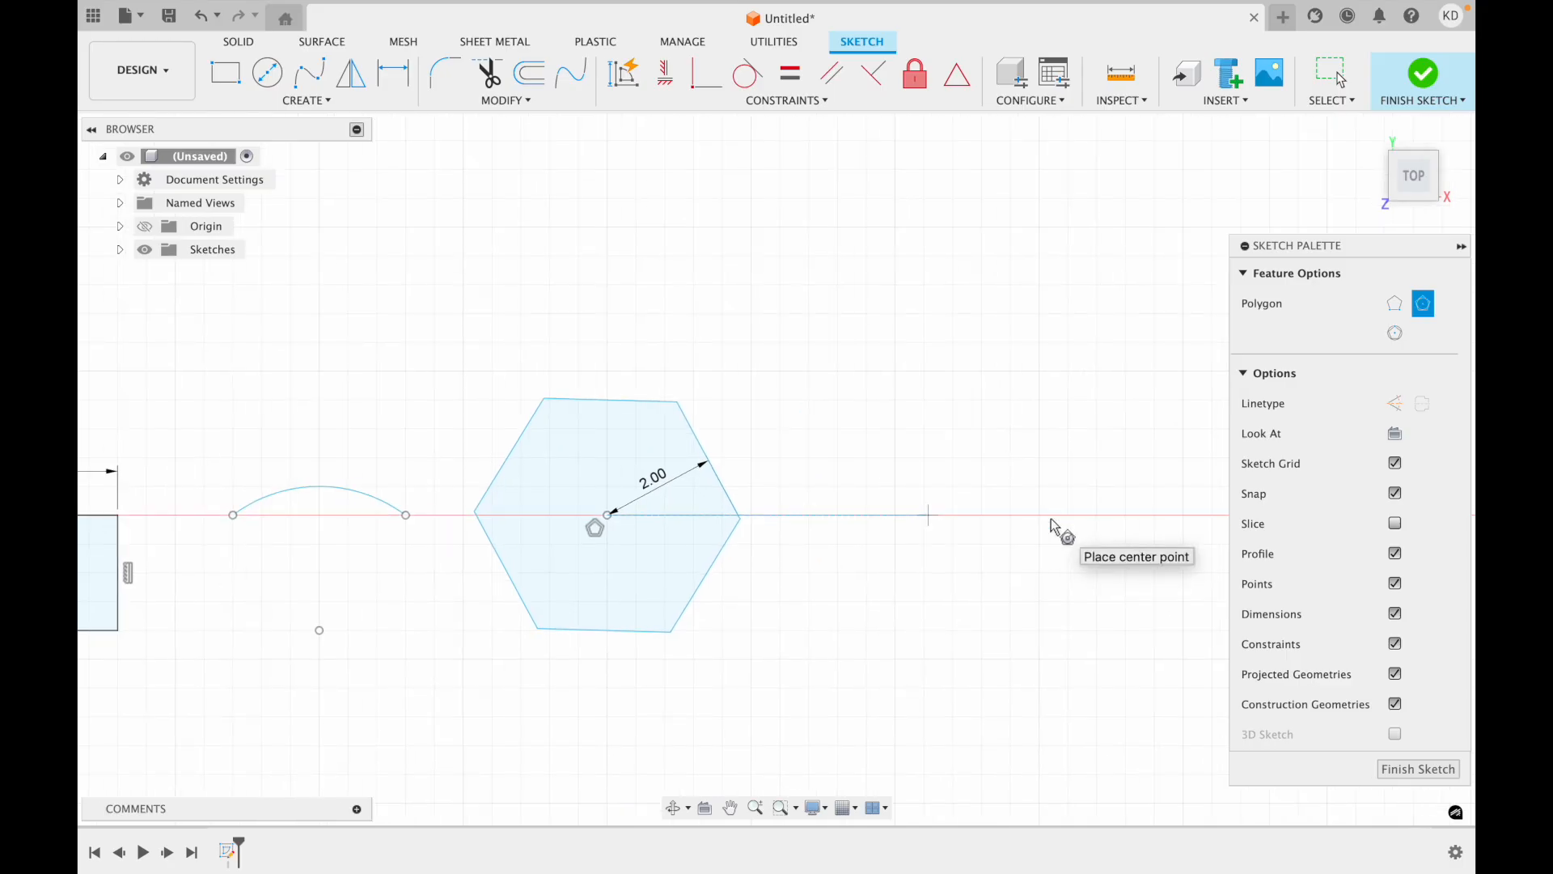
{"action": "left_click", "coordinate": [969, 513]}
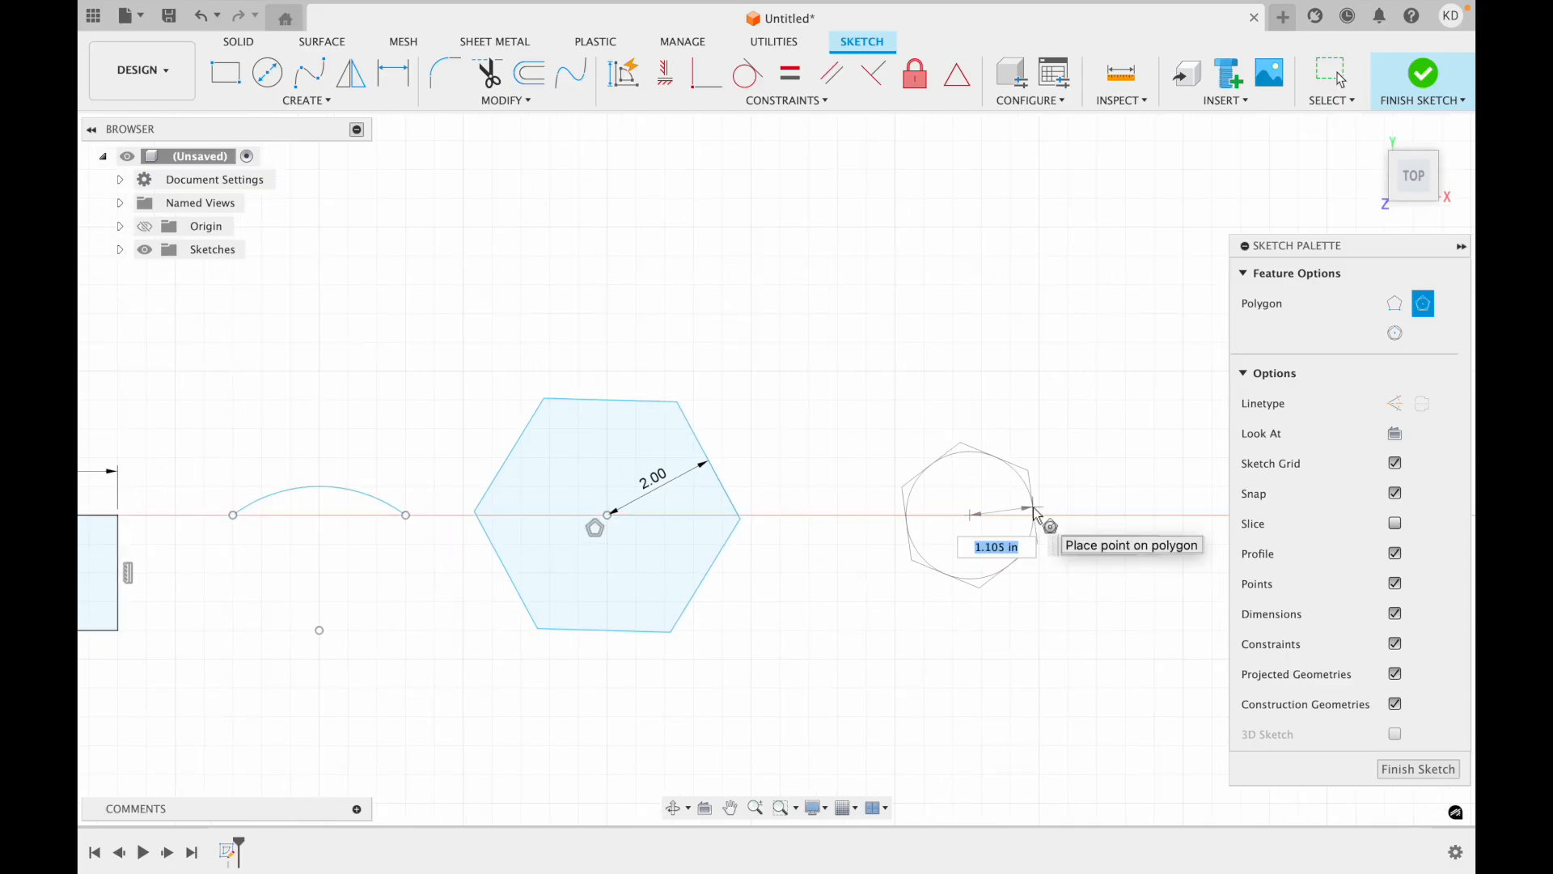
{"action": "type", "text": "2"}
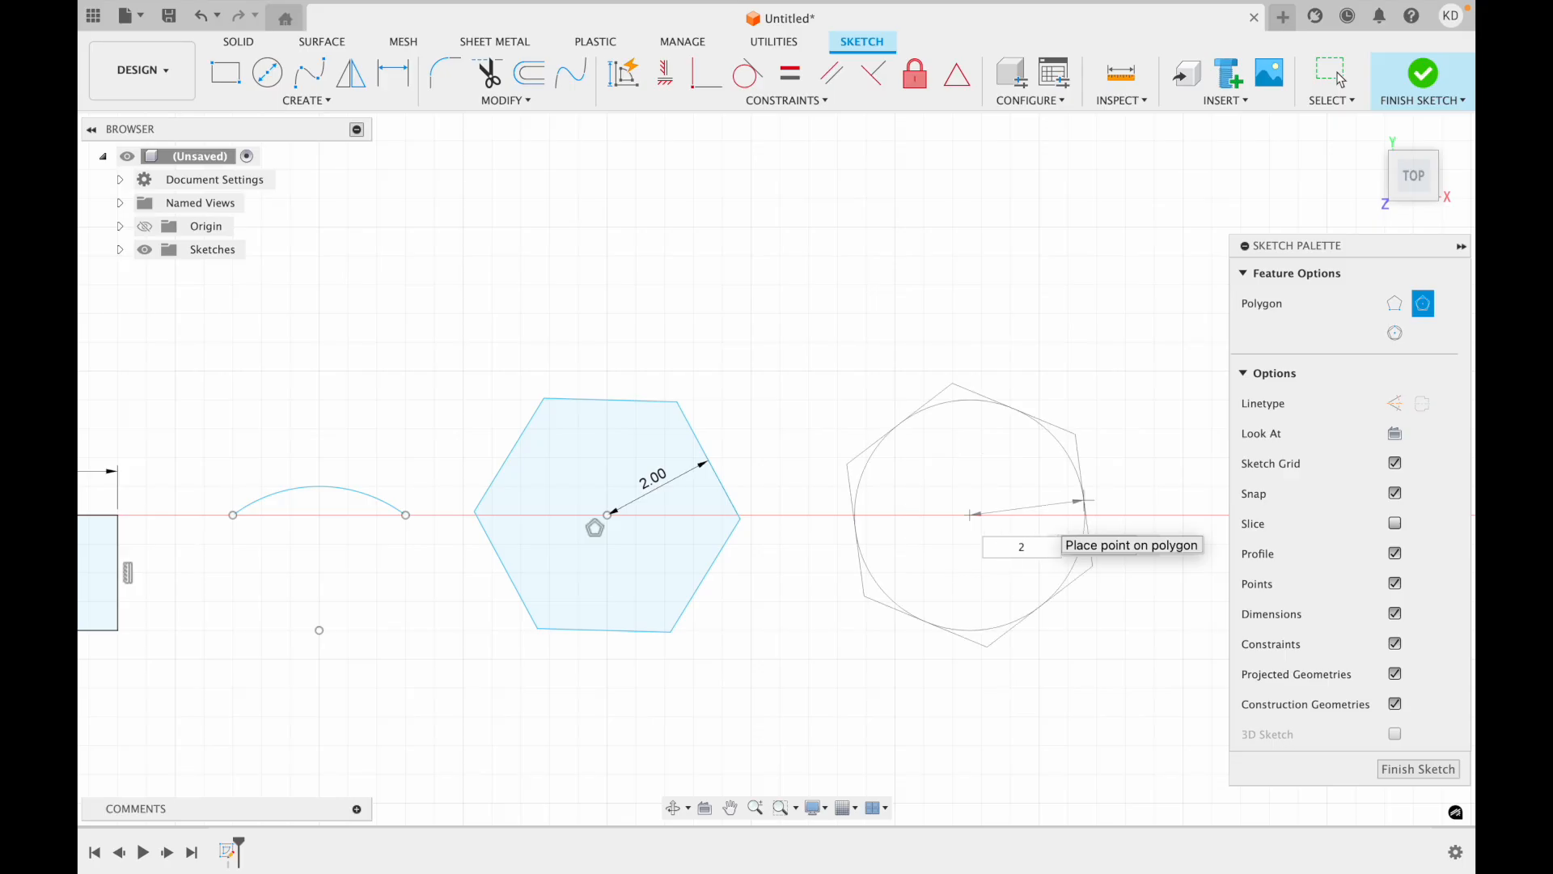
{"action": "key", "text": "Tab"}
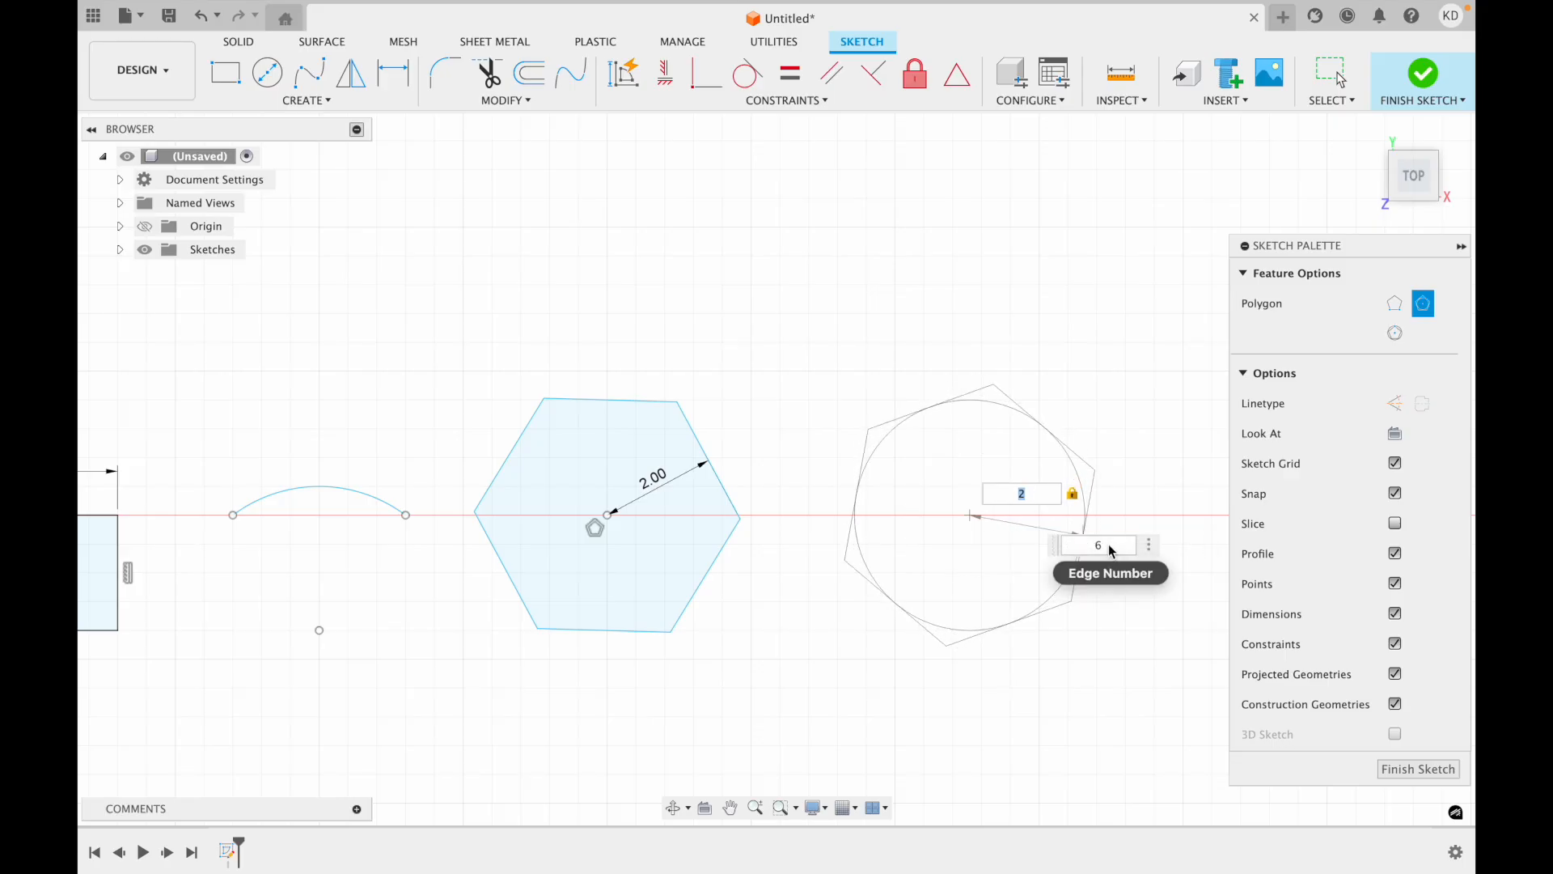
- Try edge numbers of 8, 4 and 3 for the second polygon, and complete it with 5 edges
{"action": "left_click", "coordinate": [1108, 544]}
{"action": "key", "text": "BackSpace"}
{"action": "type", "text": "5"}
{"action": "key", "text": "BackSpace"}
{"action": "type", "text": "8"}
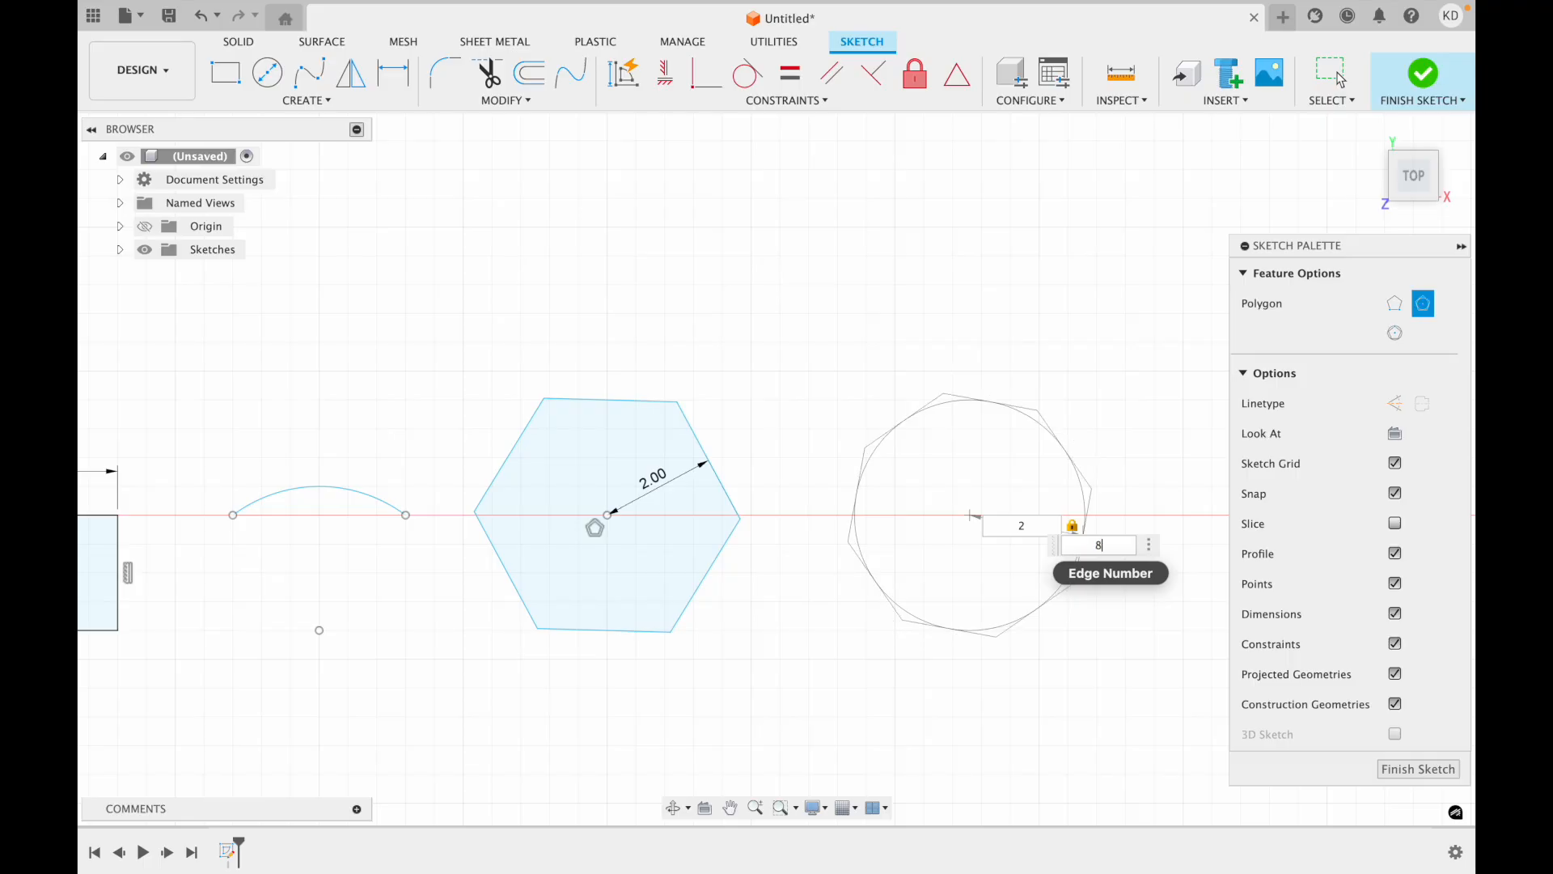
{"action": "key", "text": "BackSpace"}
{"action": "type", "text": "4"}
{"action": "key", "text": "BackSpace"}
{"action": "type", "text": "3"}
{"action": "key", "text": "BackSpace"}
{"action": "type", "text": "5"}
{"action": "key", "text": "Return"}
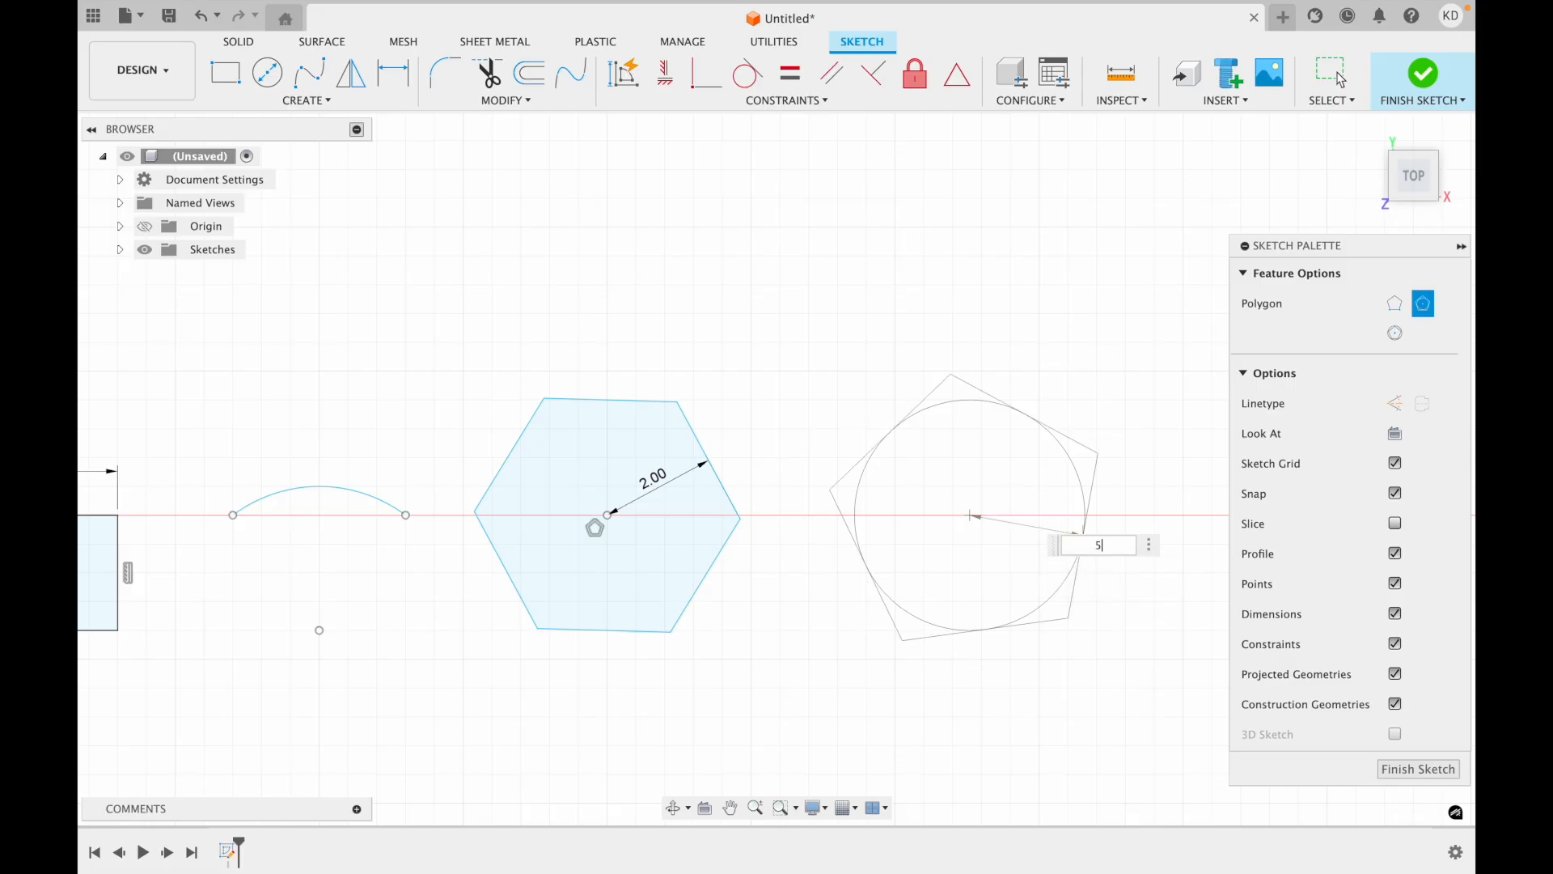
{"action": "key", "text": "Return"}
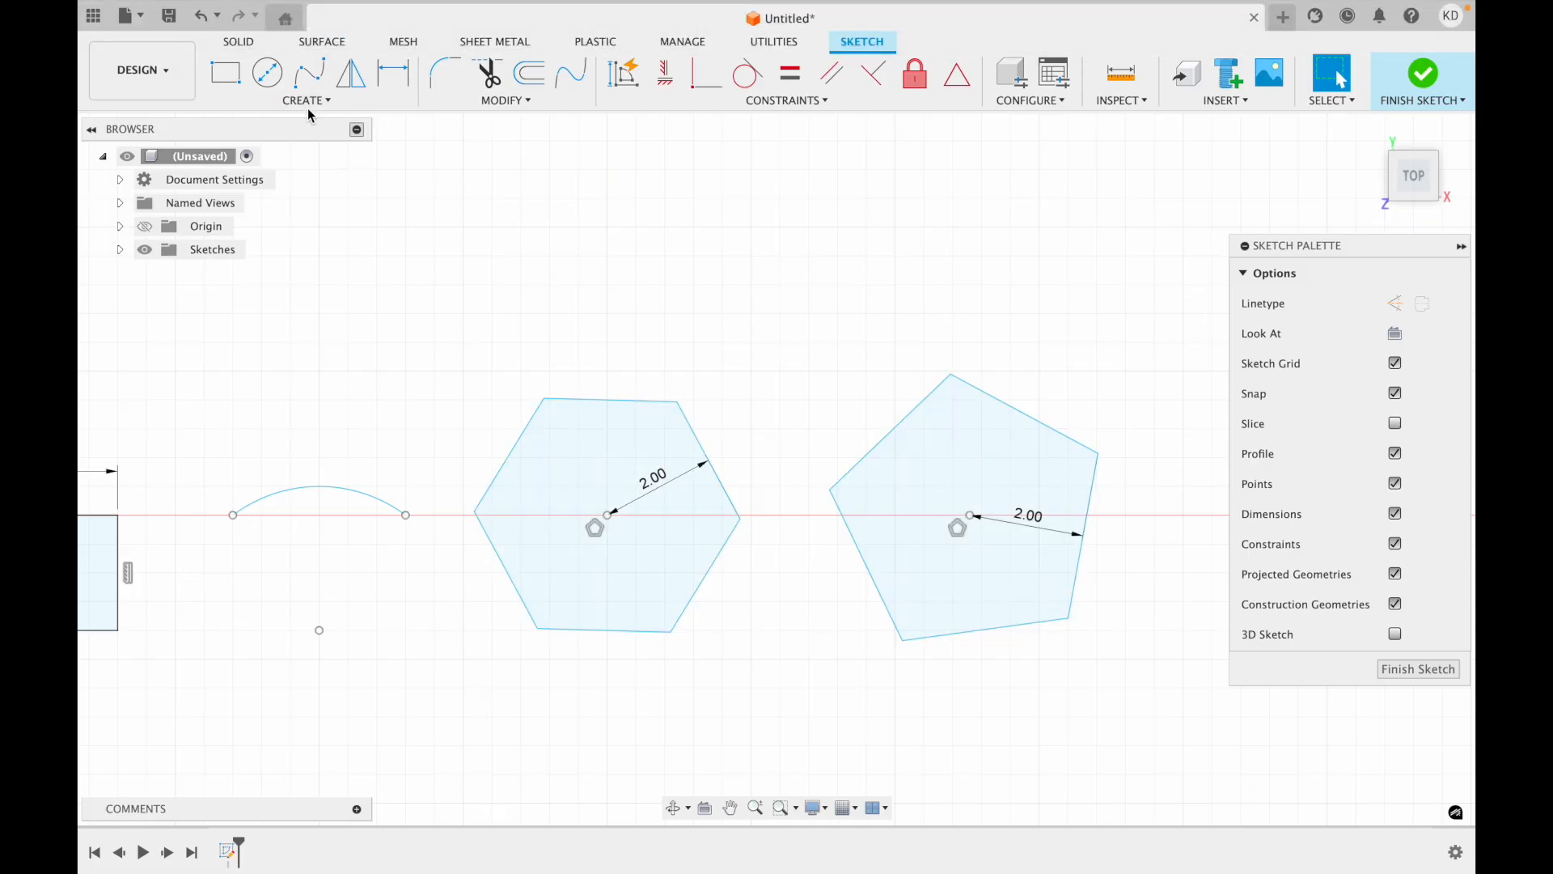
- Start an ellipse centered on the horizontal axis, left of the 1.10 in circle, with a vertical first axis of 2 in
{"action": "left_click", "coordinate": [307, 103]}
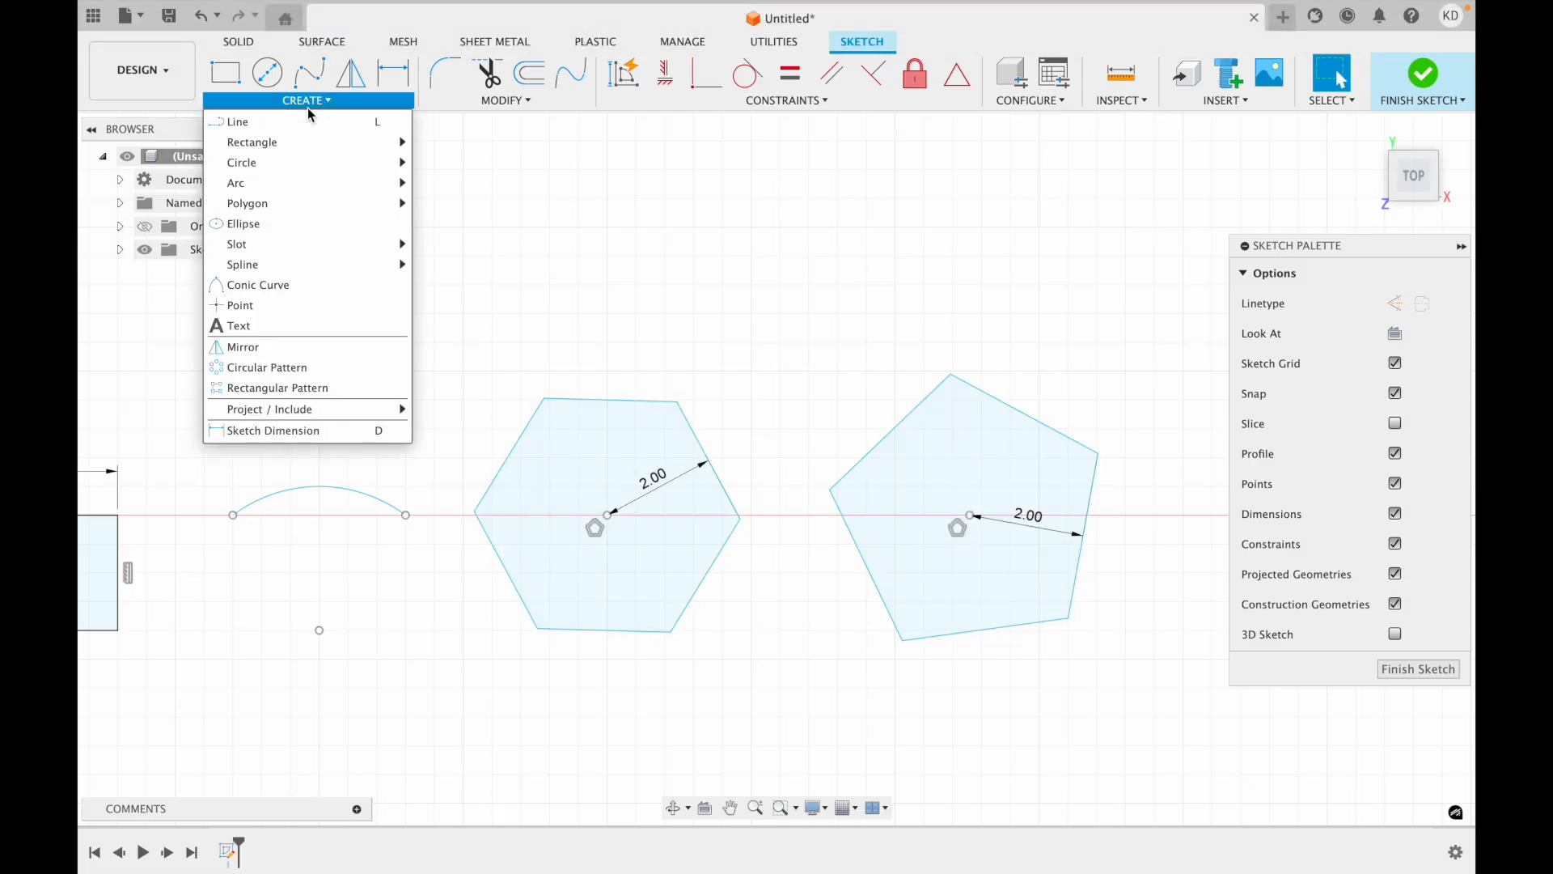
{"action": "left_click", "coordinate": [313, 226]}
{"action": "scroll", "coordinate": [396, 361], "scroll_direction": "right", "scroll_amount": 10}
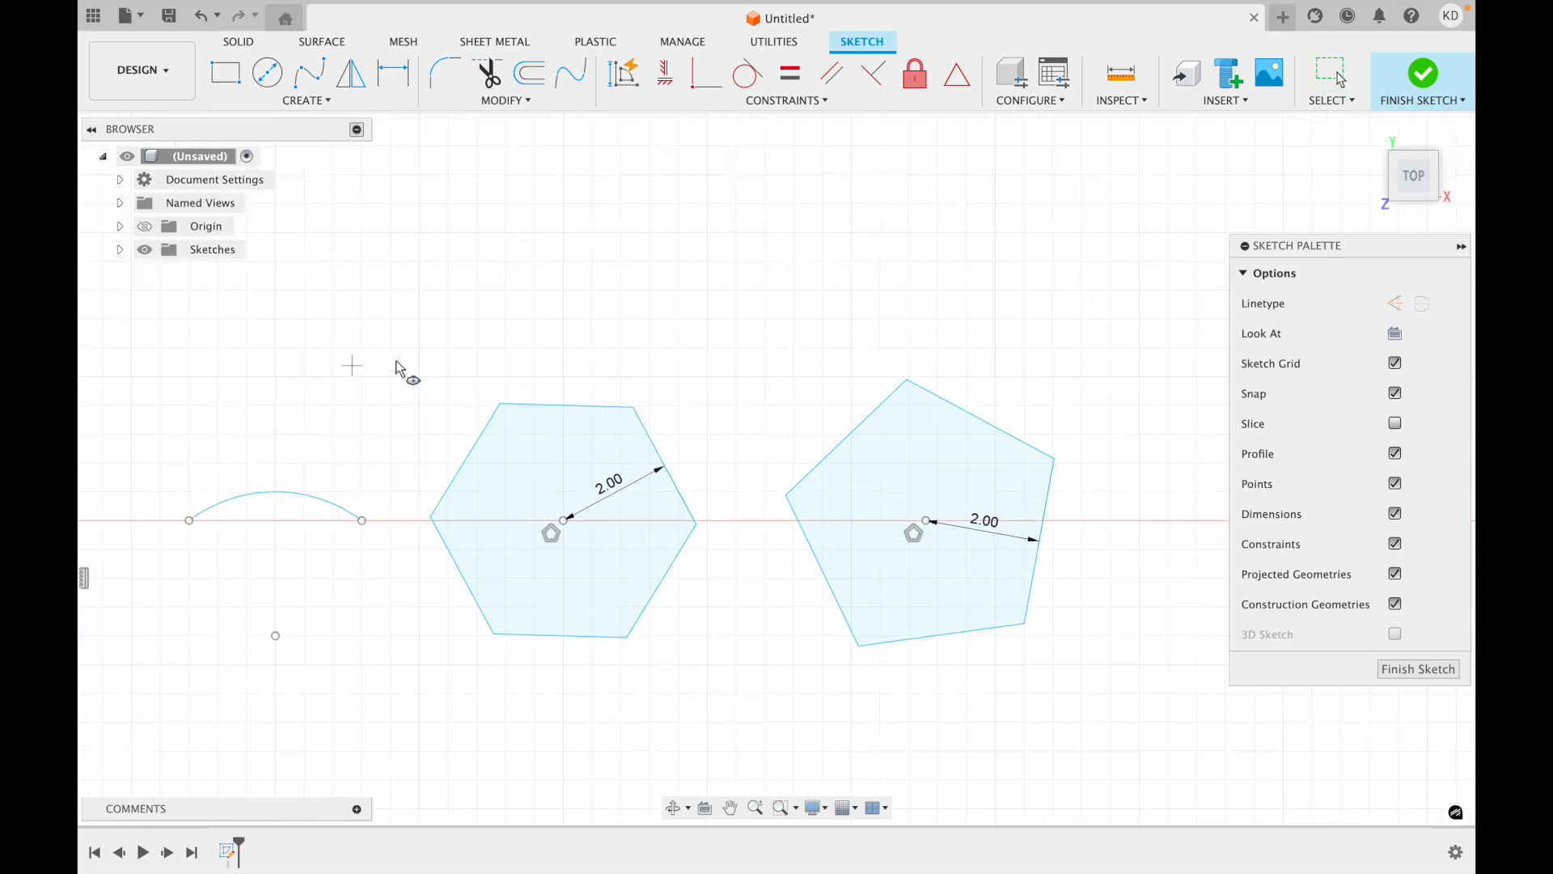
{"action": "scroll", "coordinate": [395, 361], "scroll_direction": "left", "scroll_amount": 20}
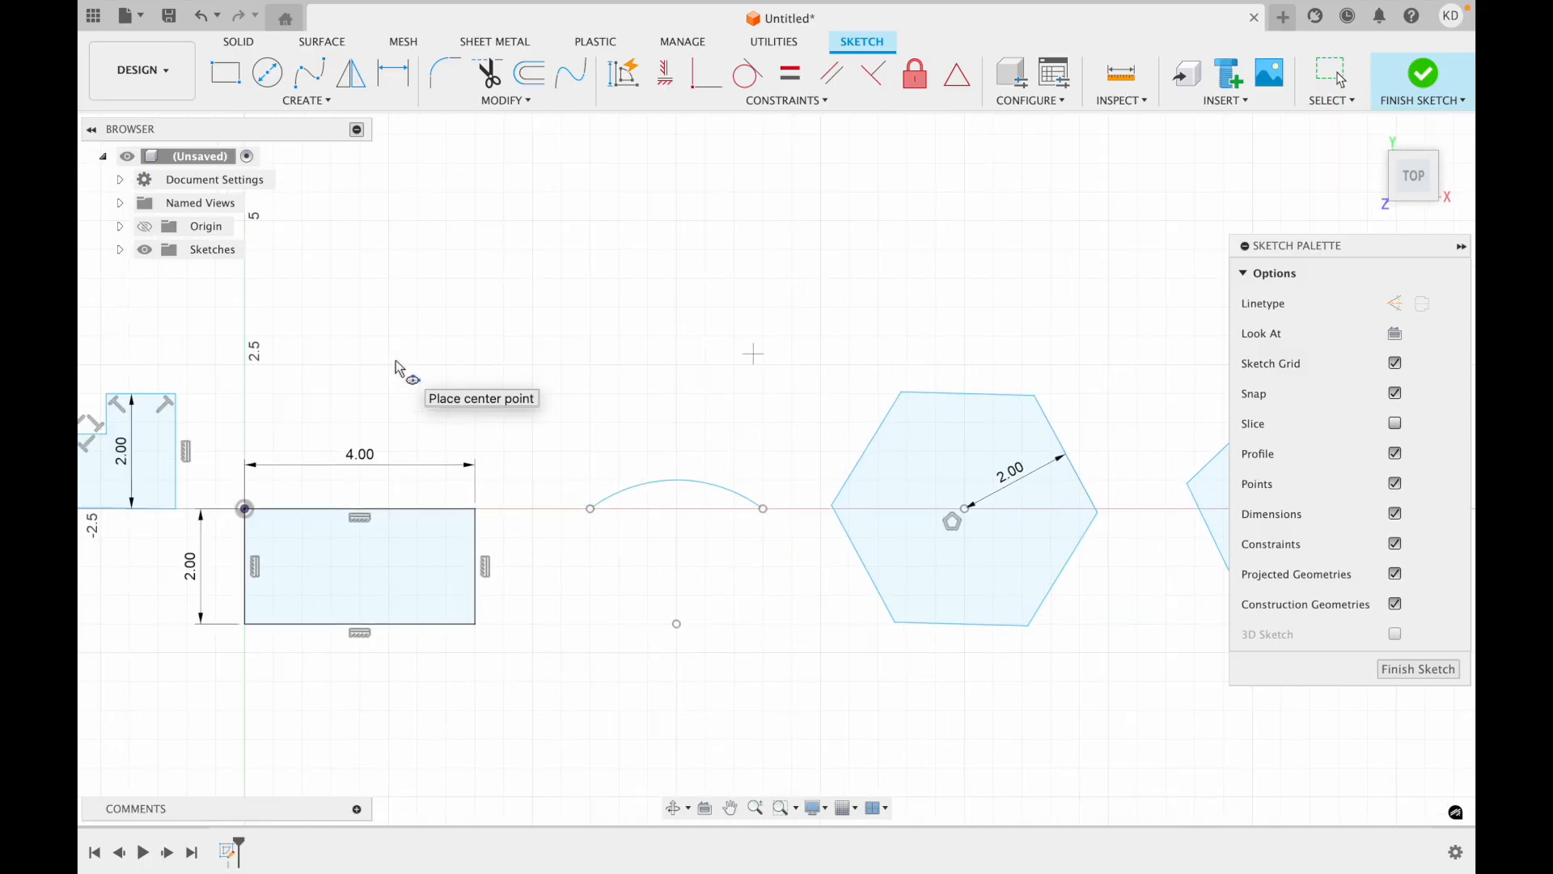
{"action": "scroll", "coordinate": [396, 361], "scroll_direction": "left", "scroll_amount": 20}
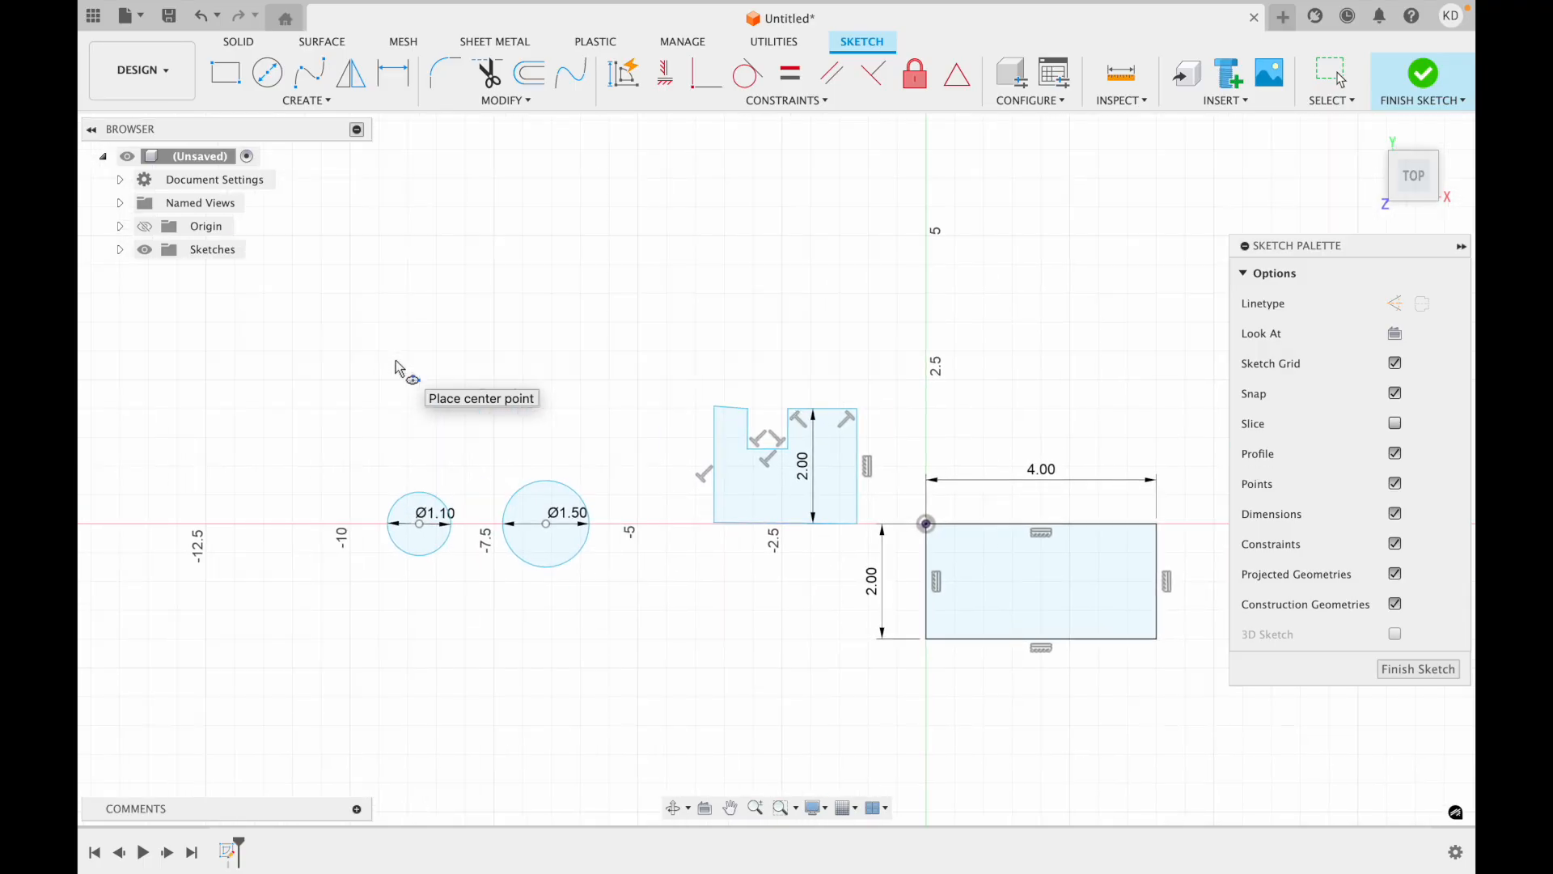
{"action": "scroll", "coordinate": [395, 361], "scroll_direction": "left", "scroll_amount": 2}
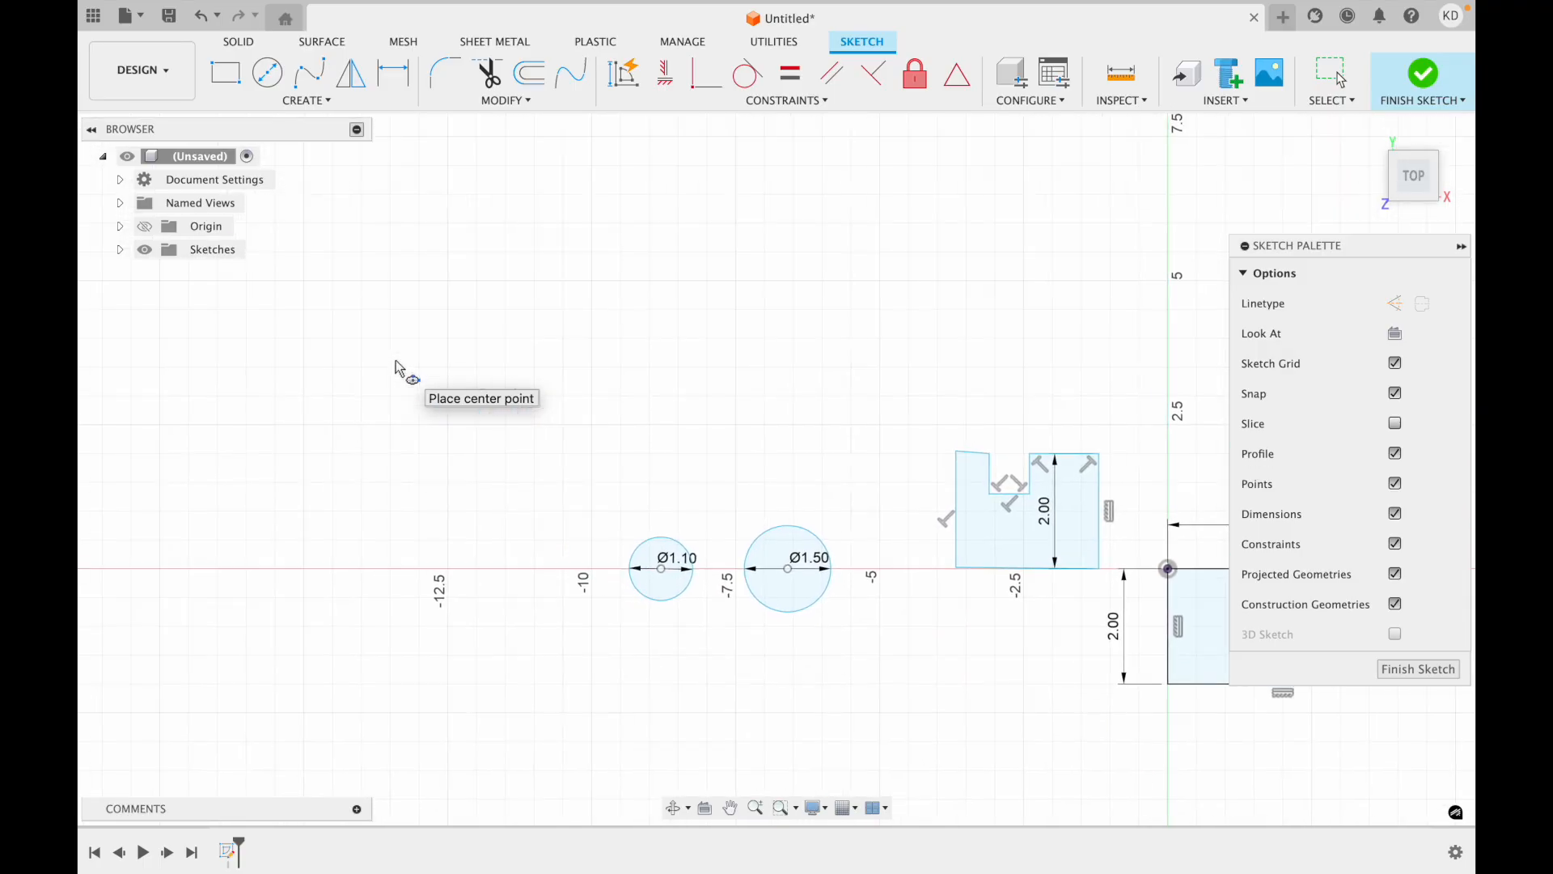
{"action": "left_click", "coordinate": [498, 570]}
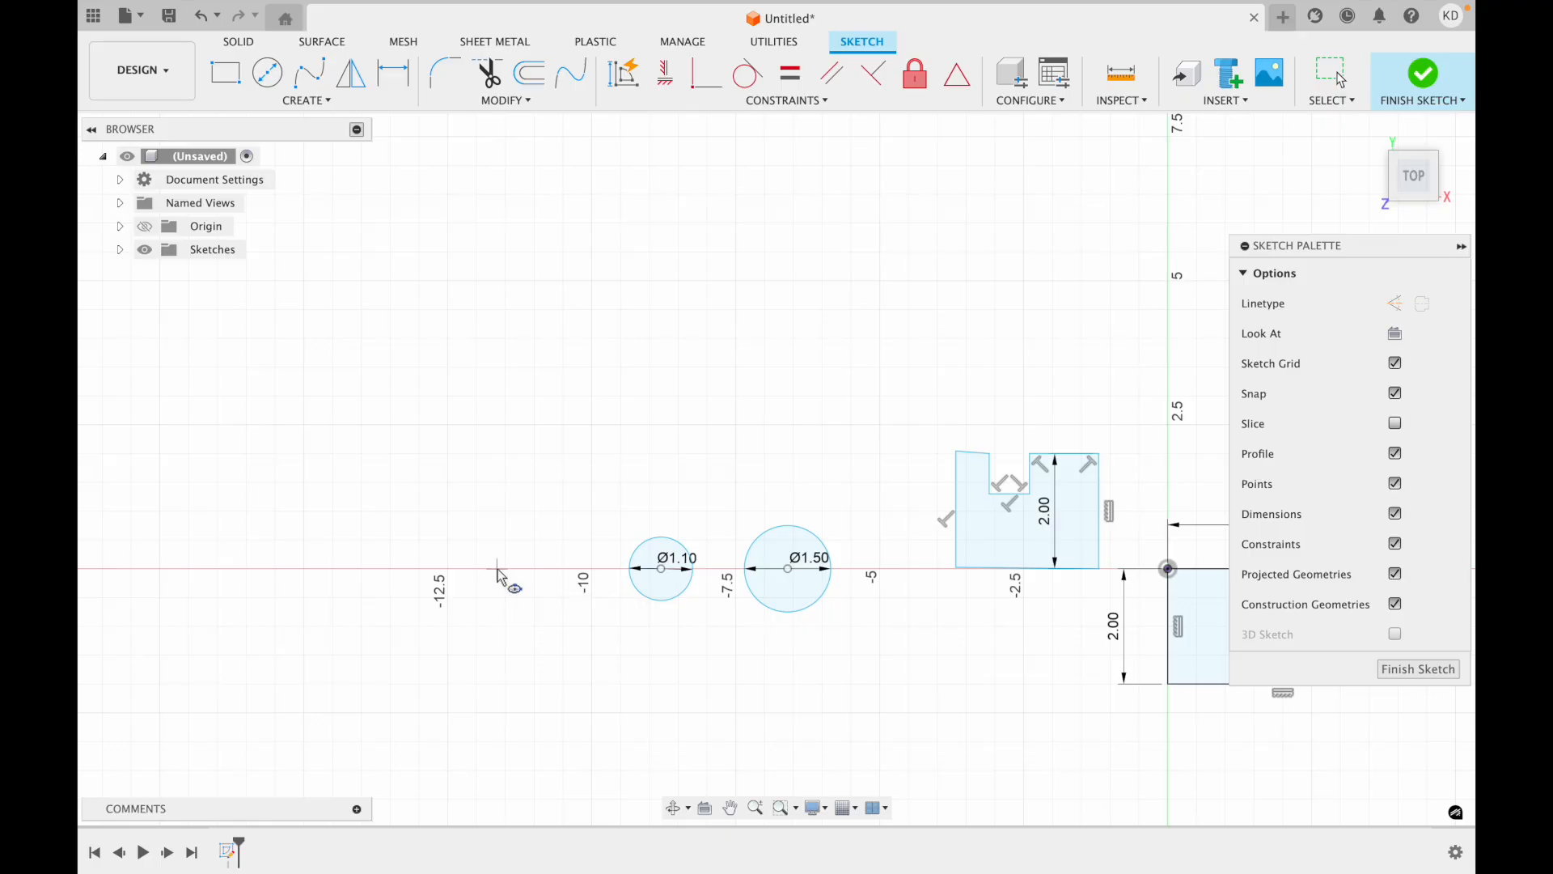
{"action": "type", "text": "2"}
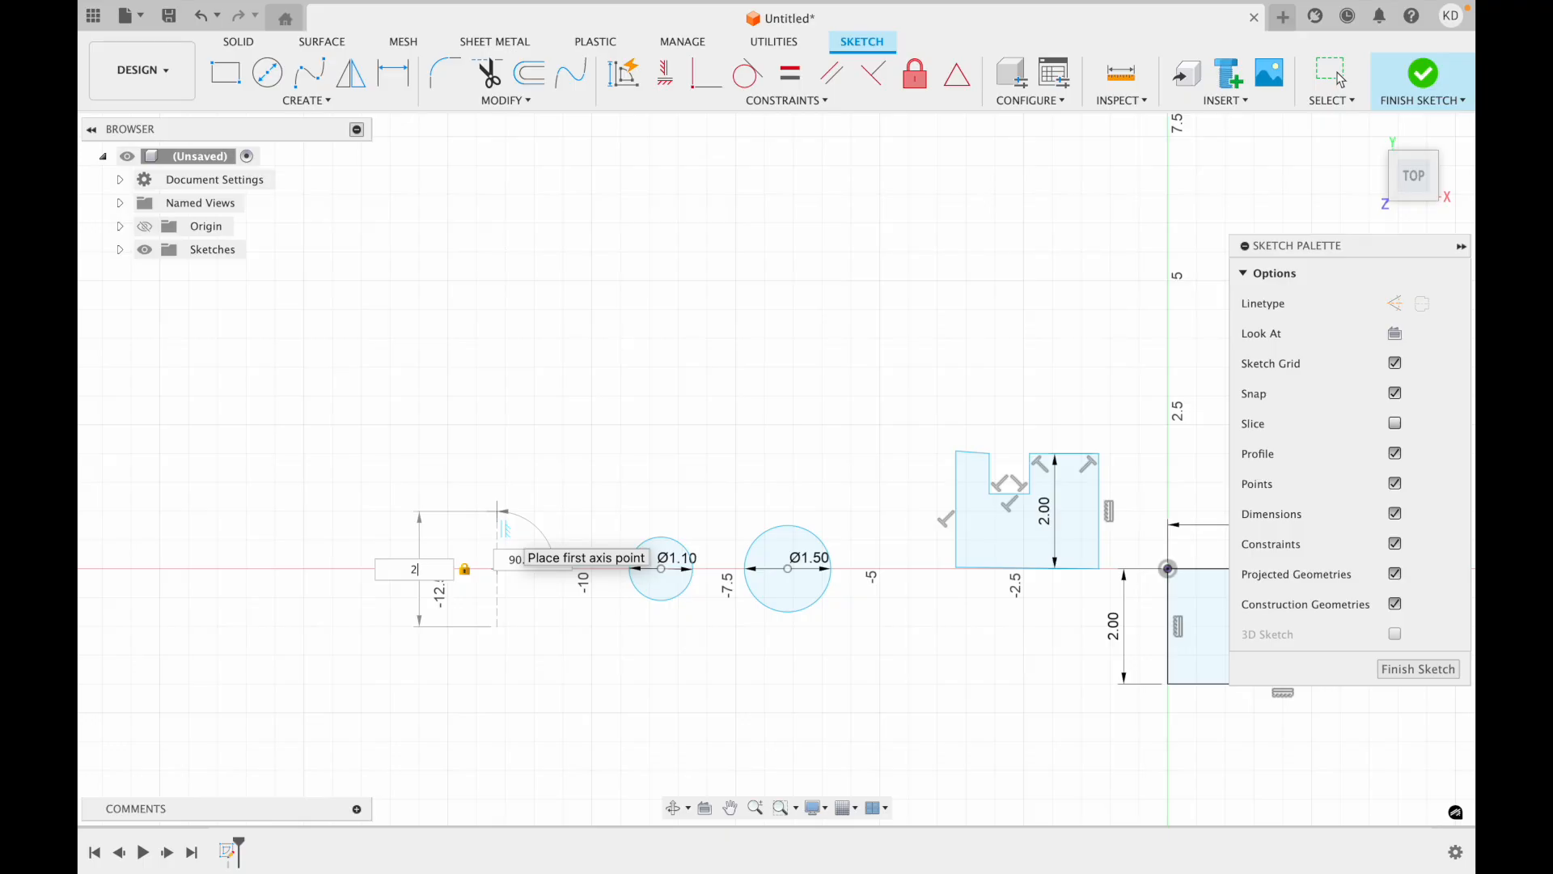
{"action": "left_click", "coordinate": [502, 522]}
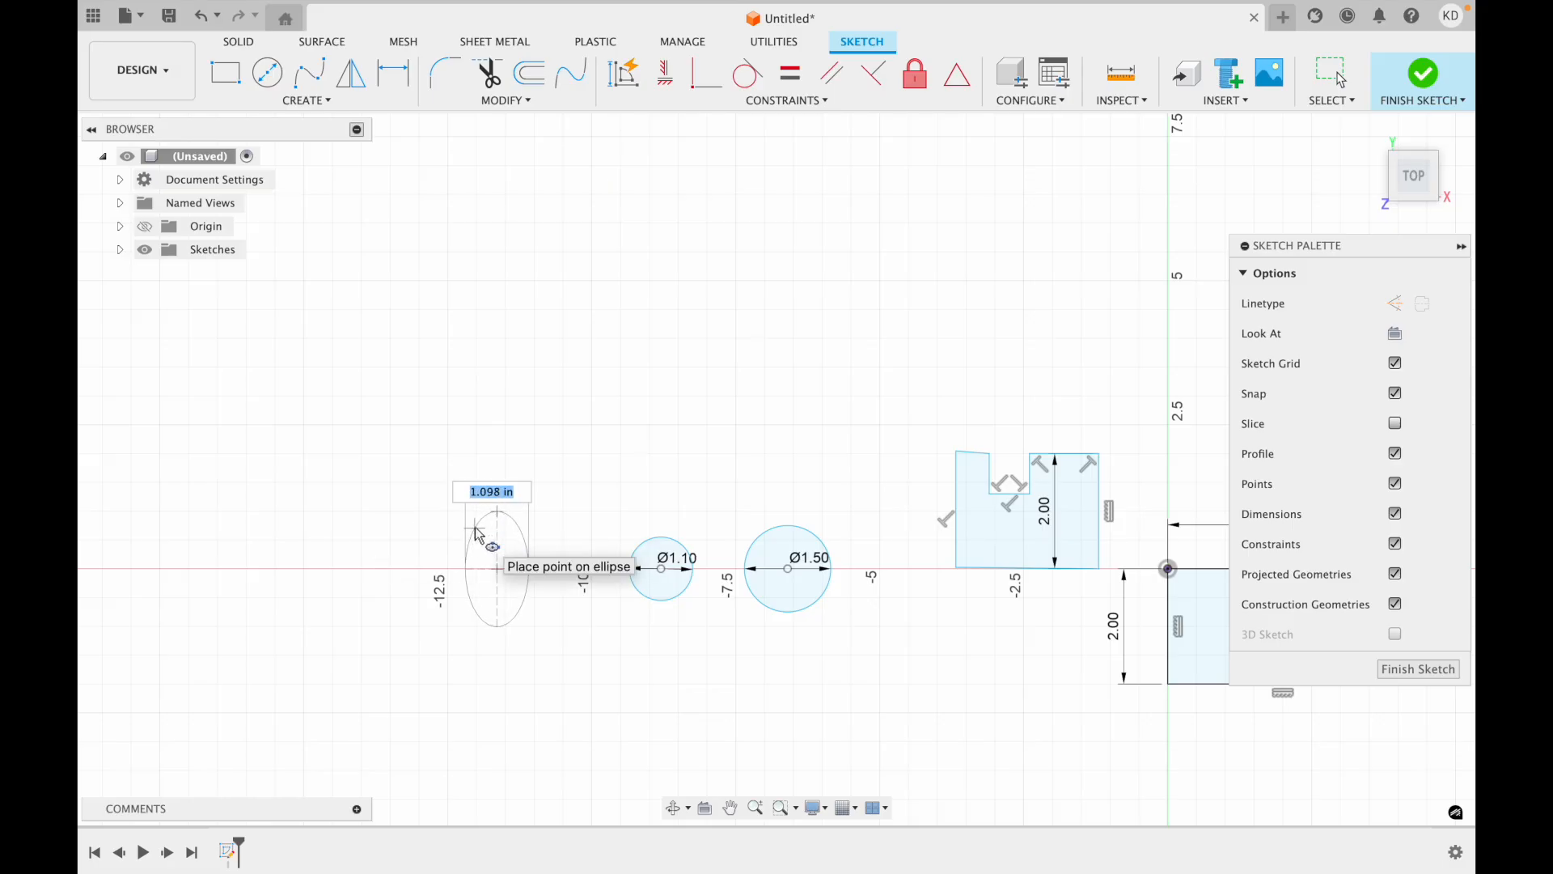
- Try second-axis lengths of 0.5, 9, 0.2 and 1 in for the ellipse, and complete it with 0.8 in
{"action": "type", "text": ".5"}
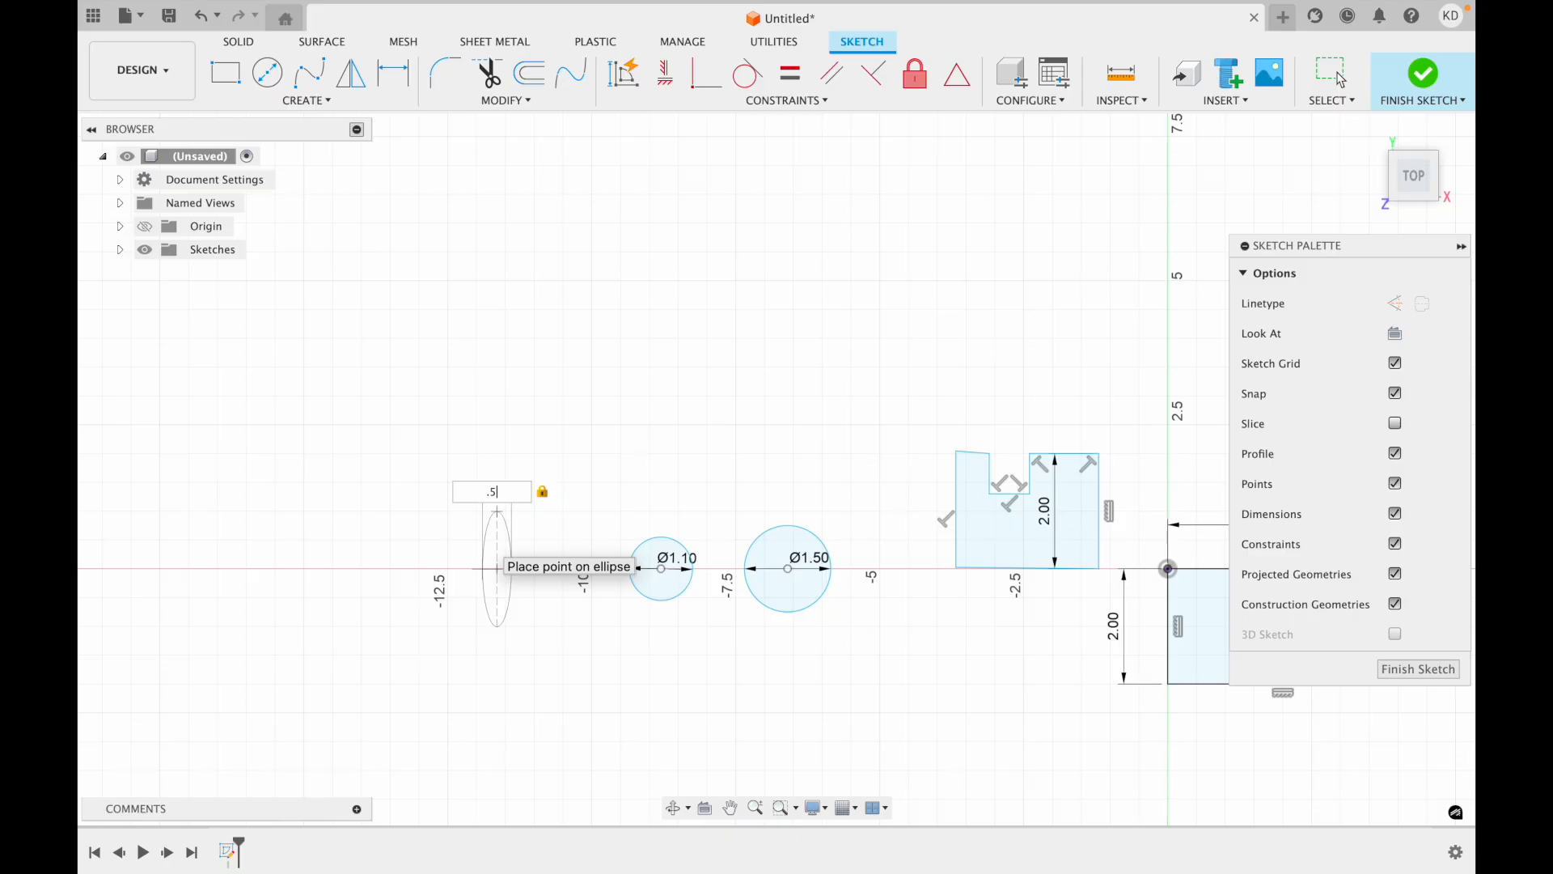
{"action": "type", "text": "9"}
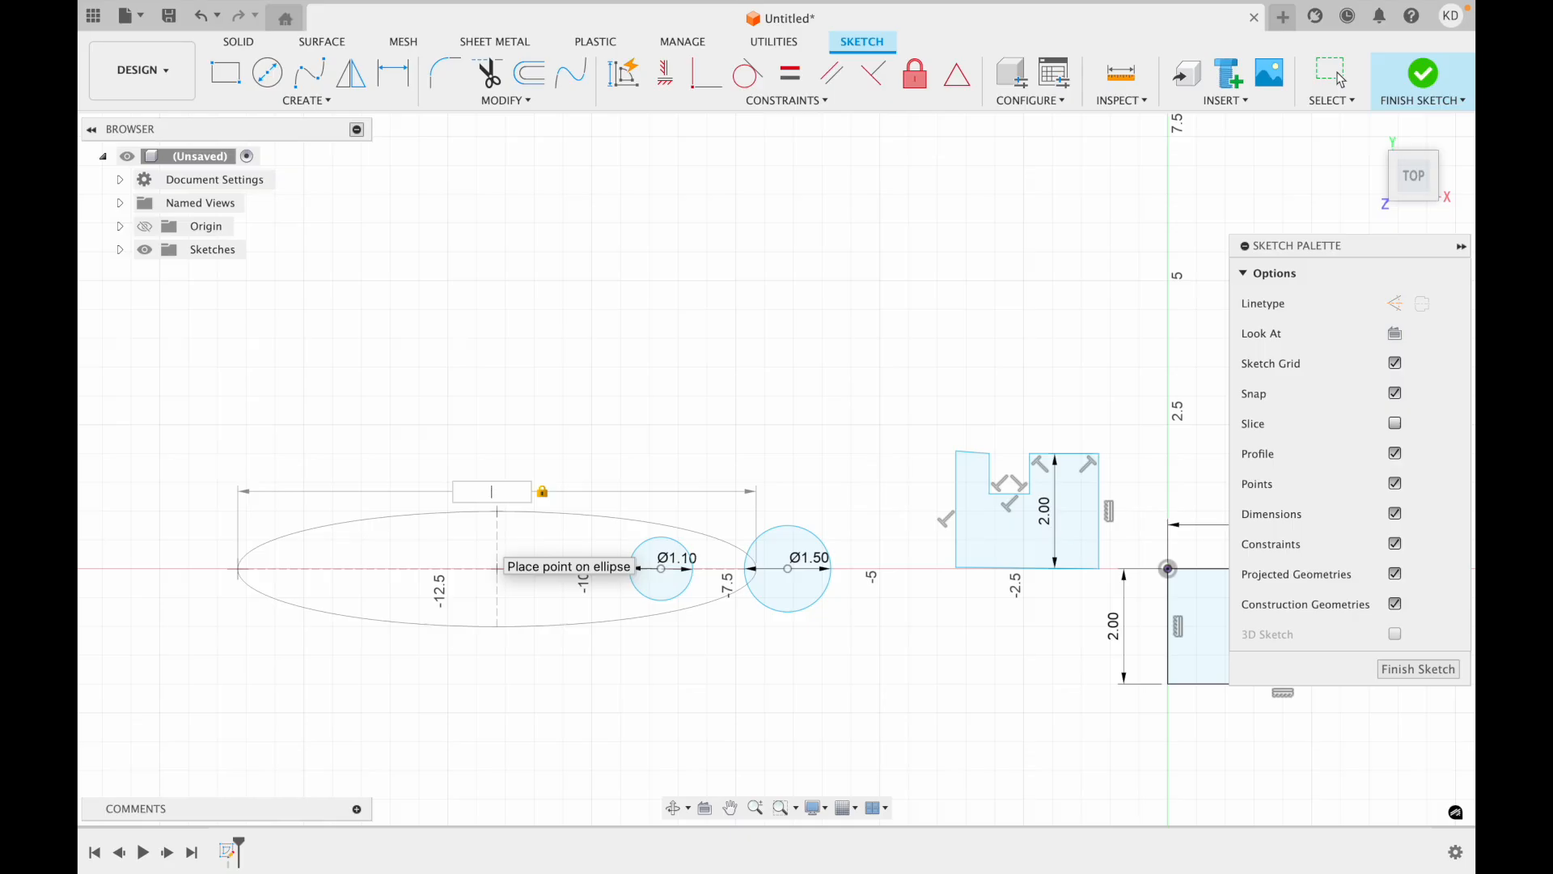
{"action": "key", "text": "Return"}
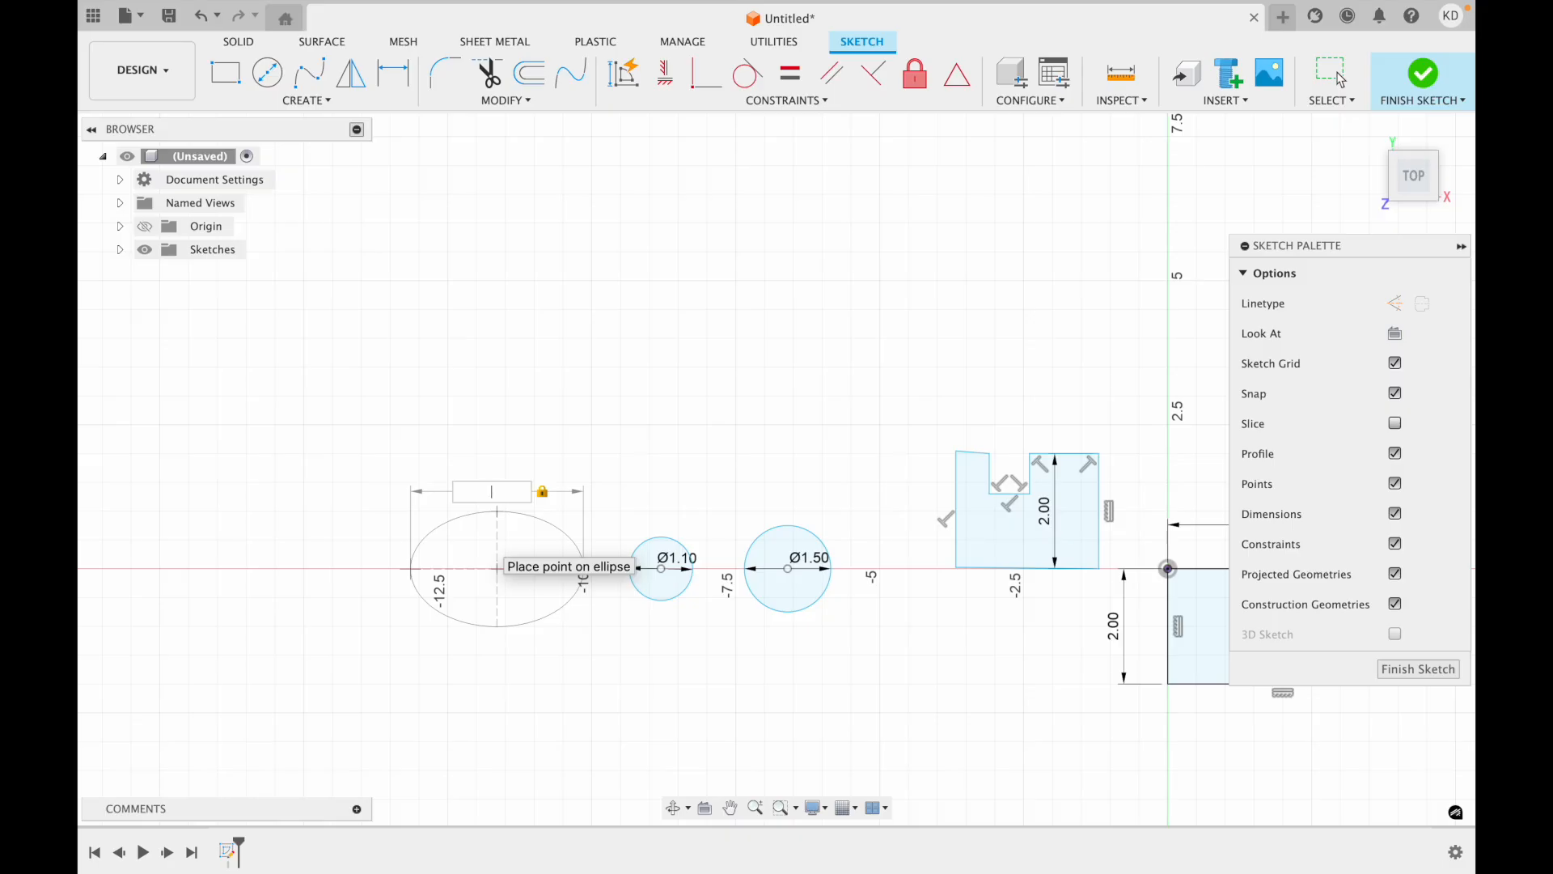
{"action": "type", "text": ".2"}
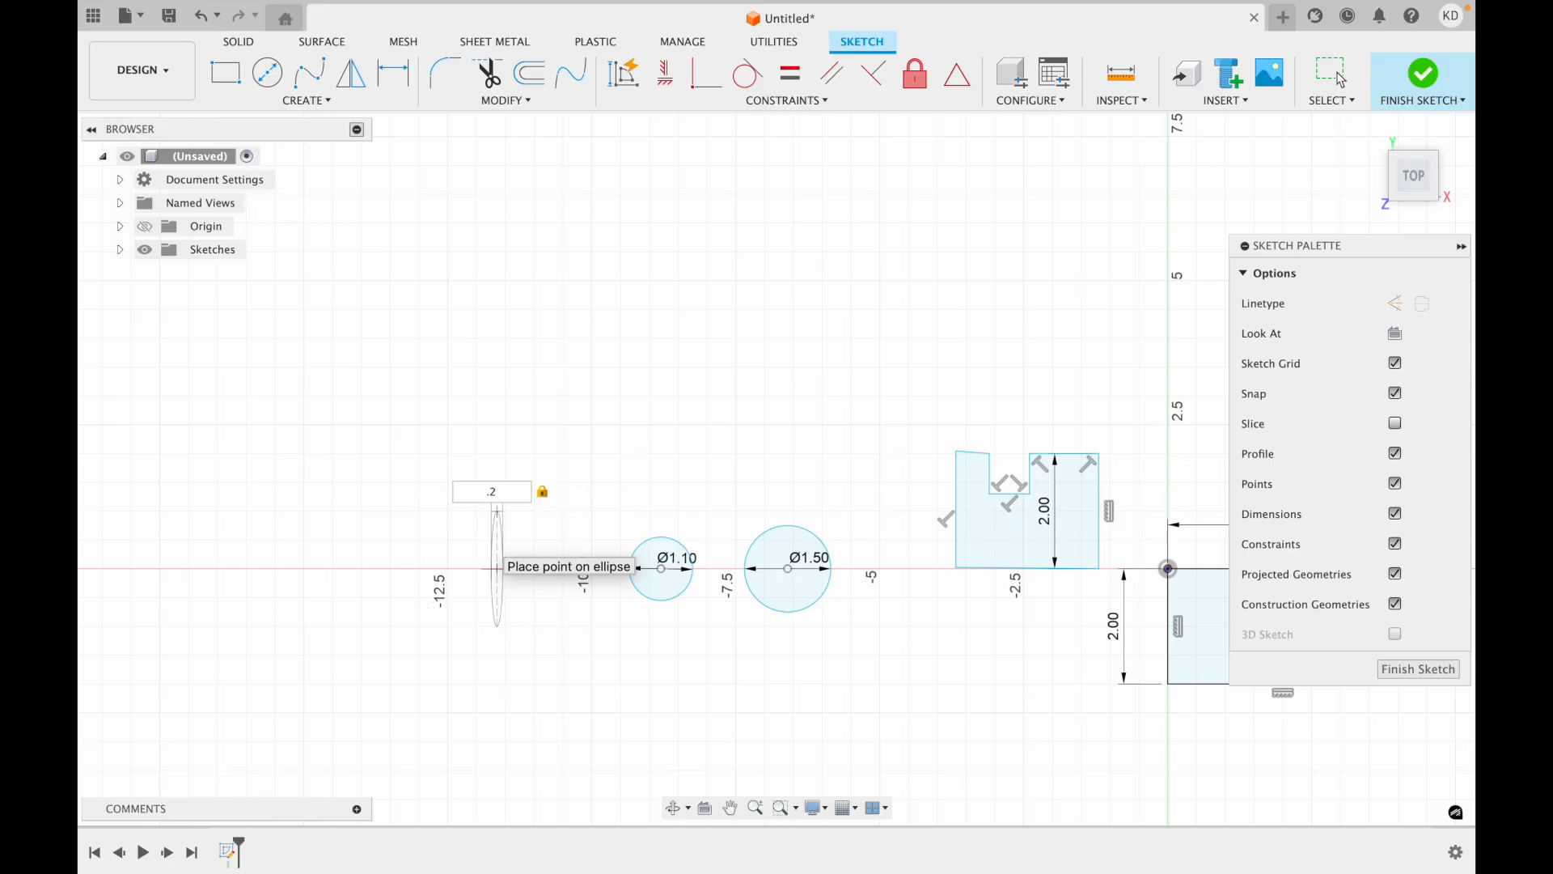
{"action": "key", "text": "BackSpace"}
{"action": "type", "text": "1"}
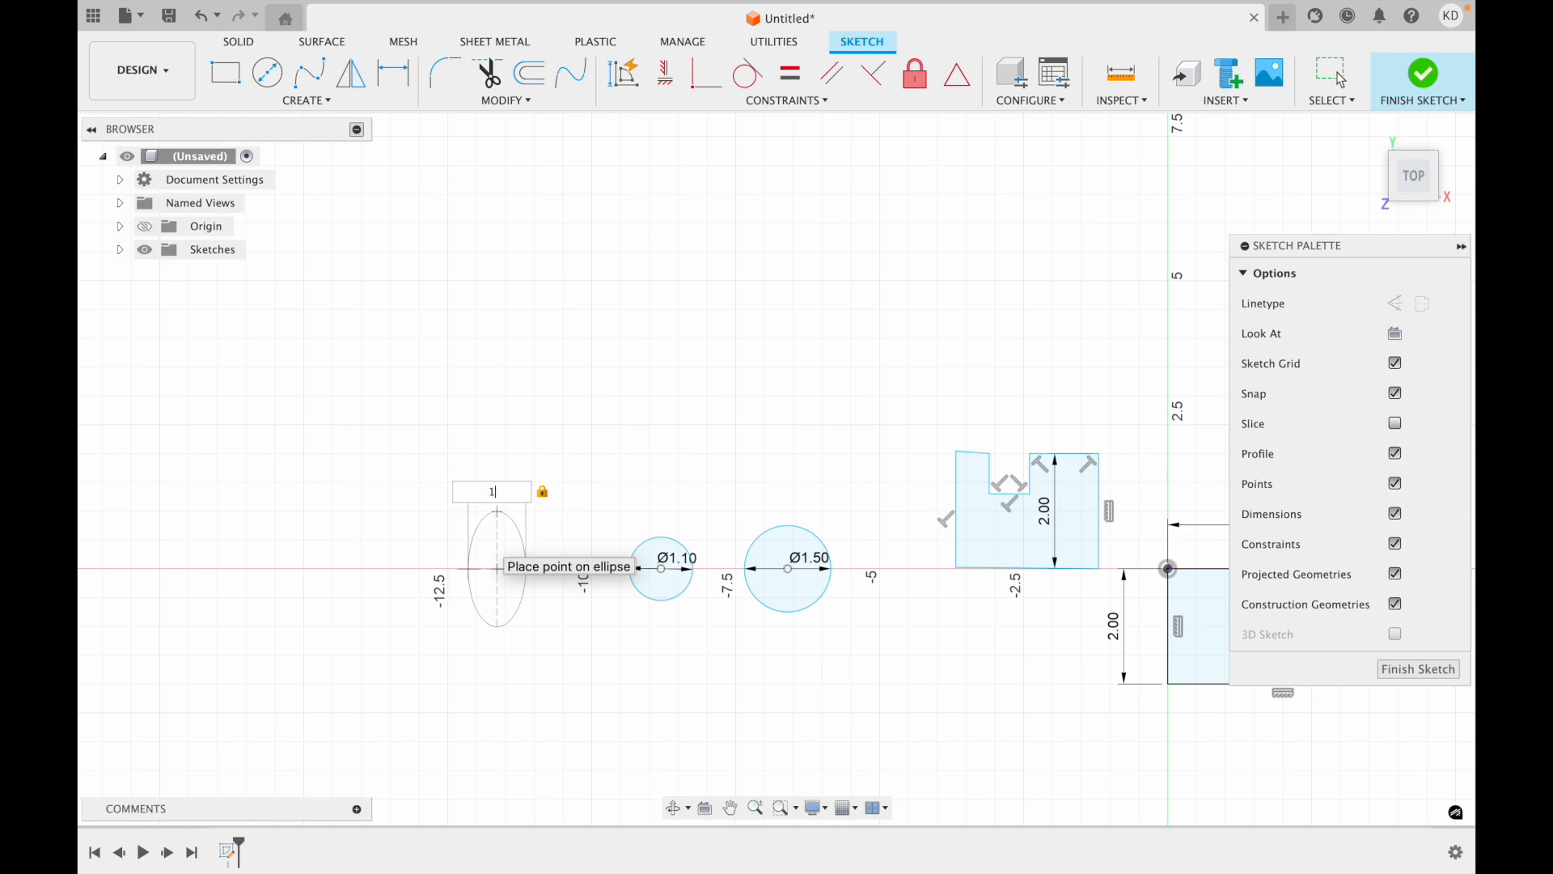
{"action": "key", "text": "BackSpace"}
{"action": "type", "text": ".8"}
{"action": "key", "text": "Return"}
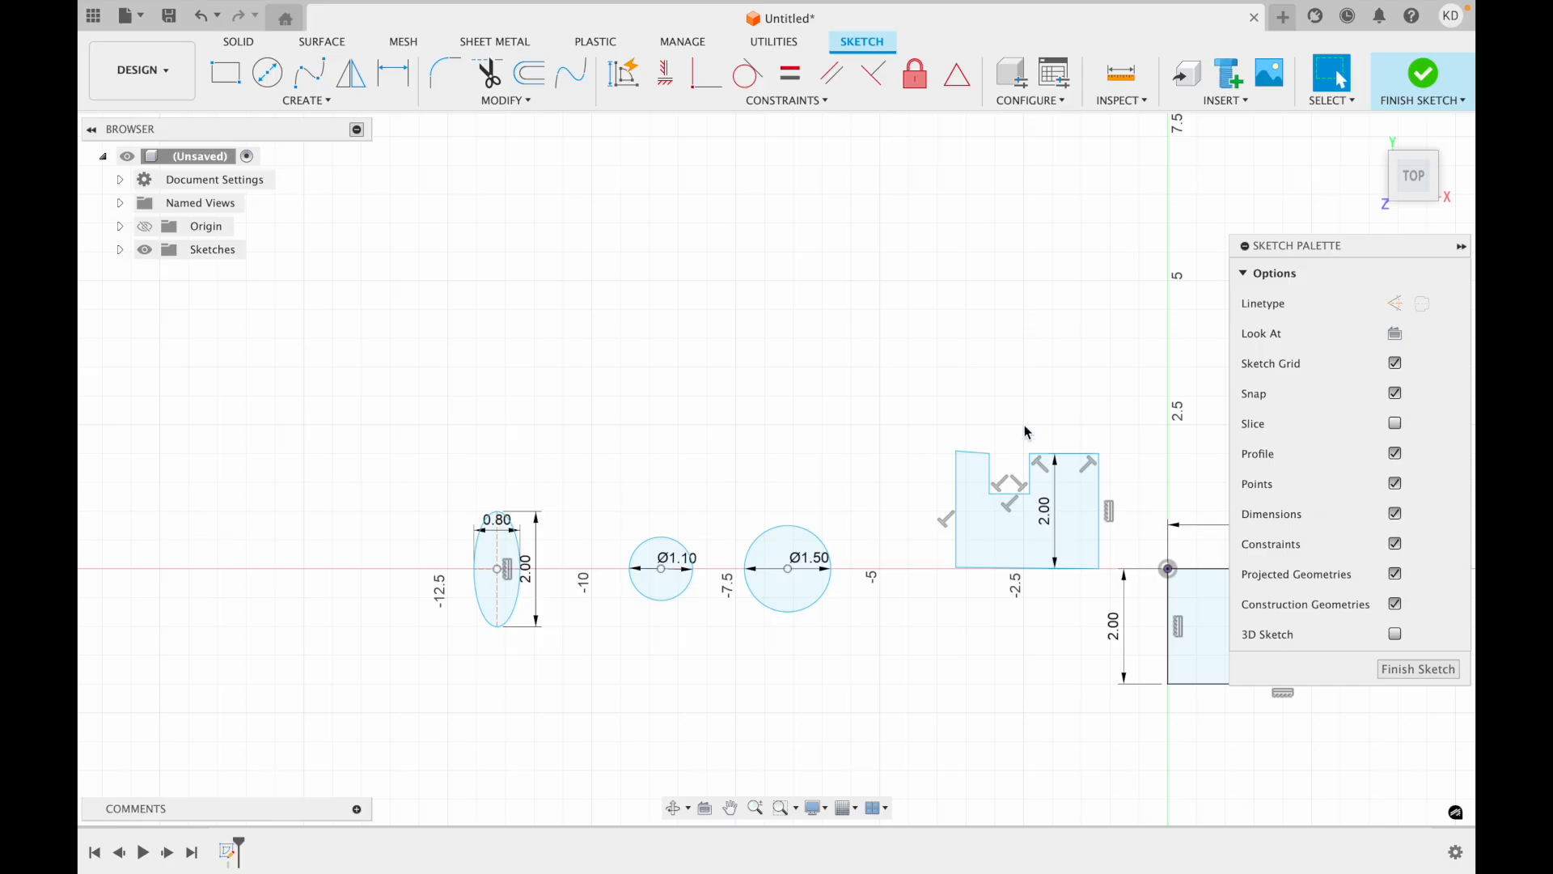
- Try placing a sketch point inside the 1.50 in circle, slightly below its center, and undo it
{"action": "left_click", "coordinate": [316, 100]}
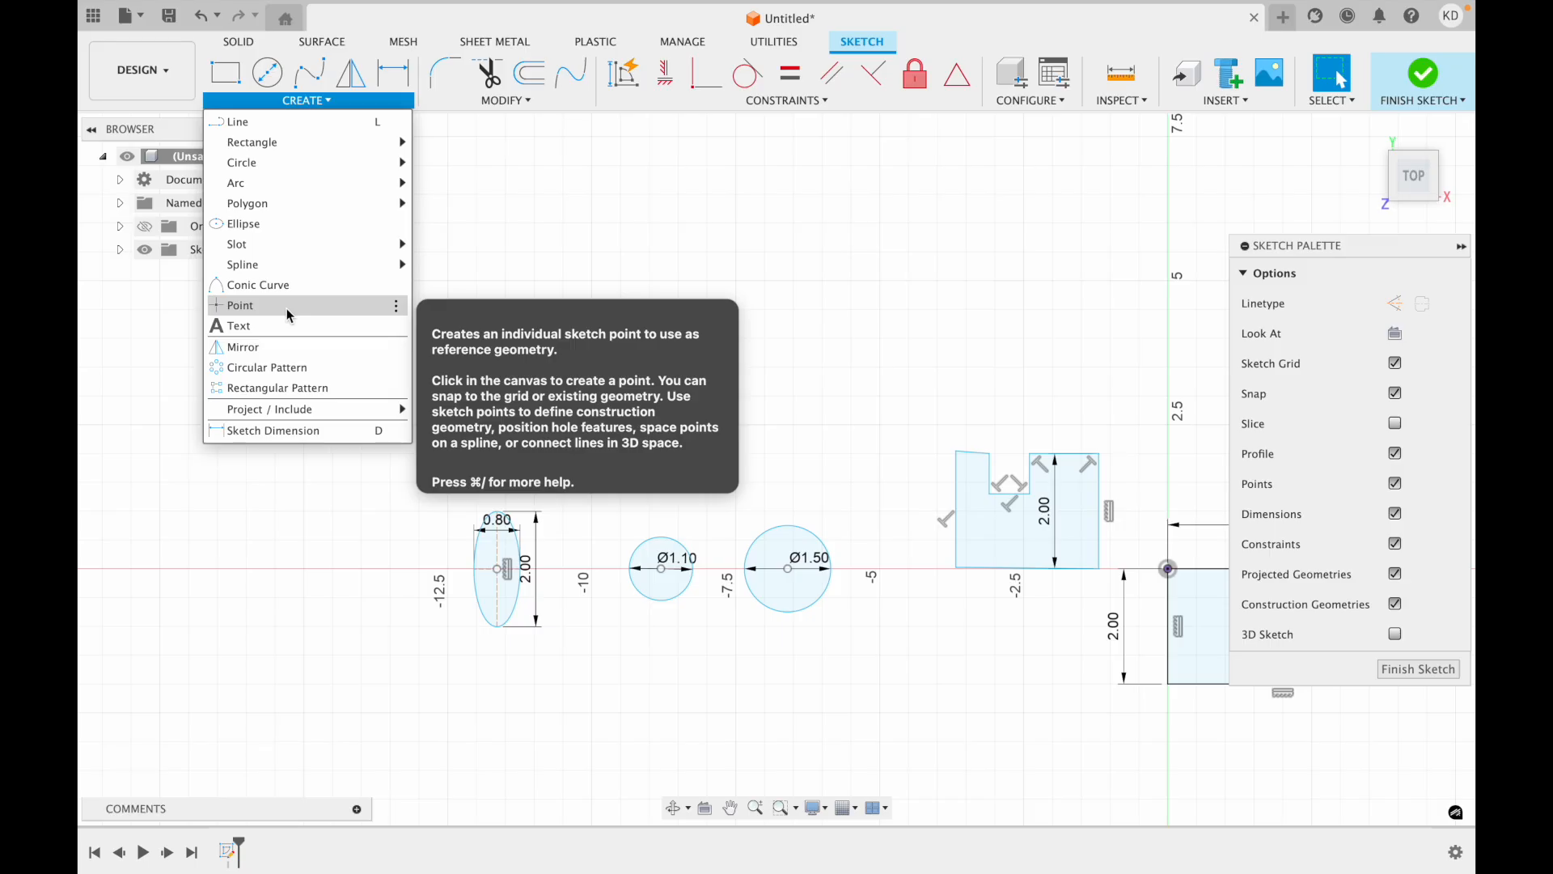
{"action": "left_click", "coordinate": [289, 315]}
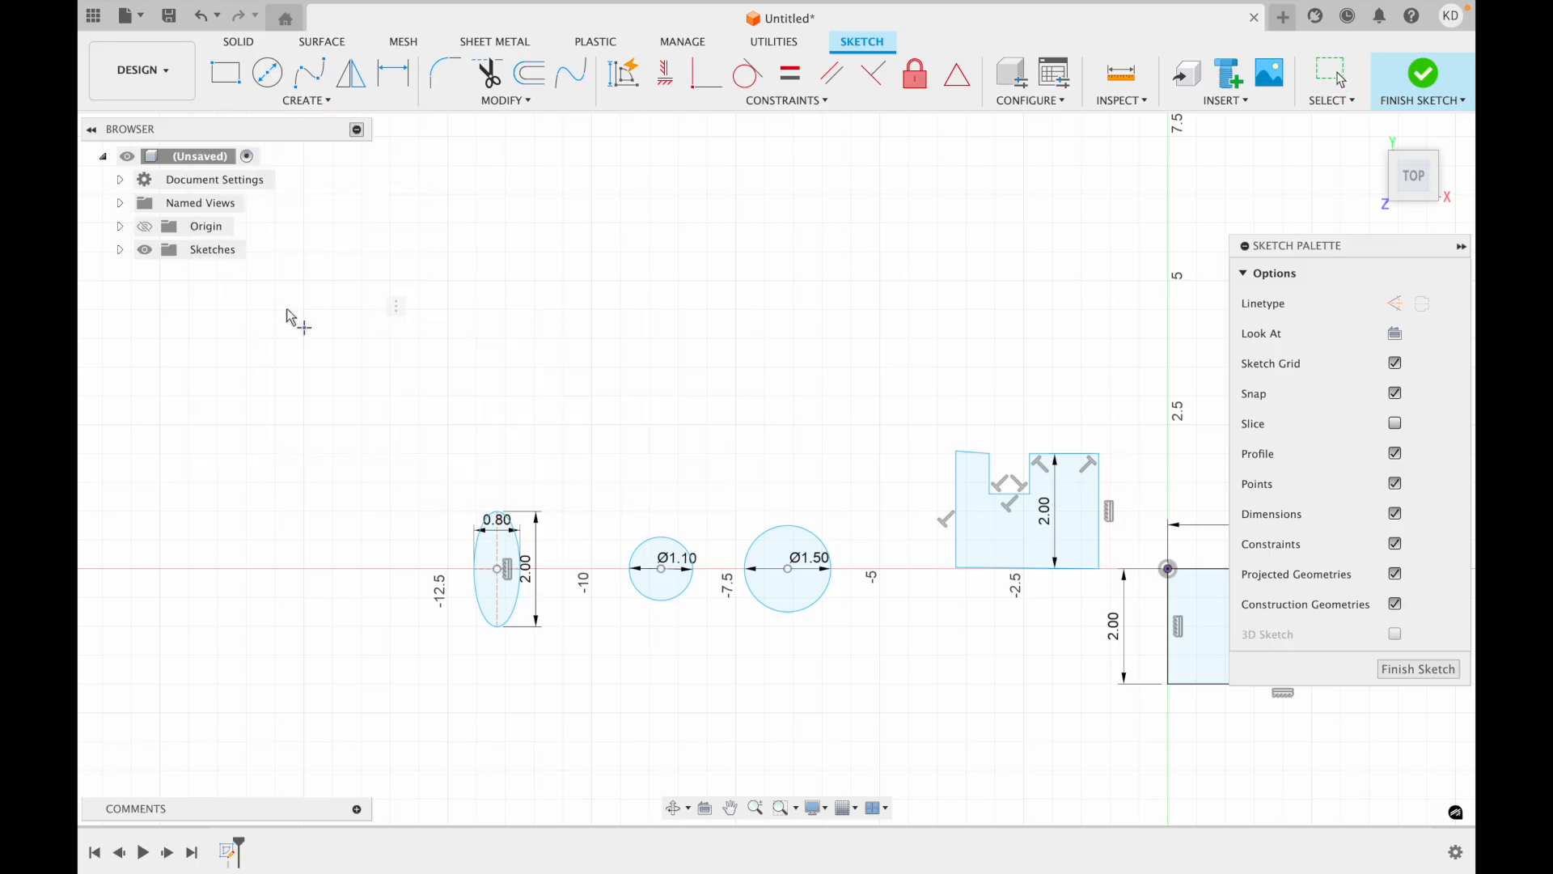
{"action": "left_click", "coordinate": [769, 587]}
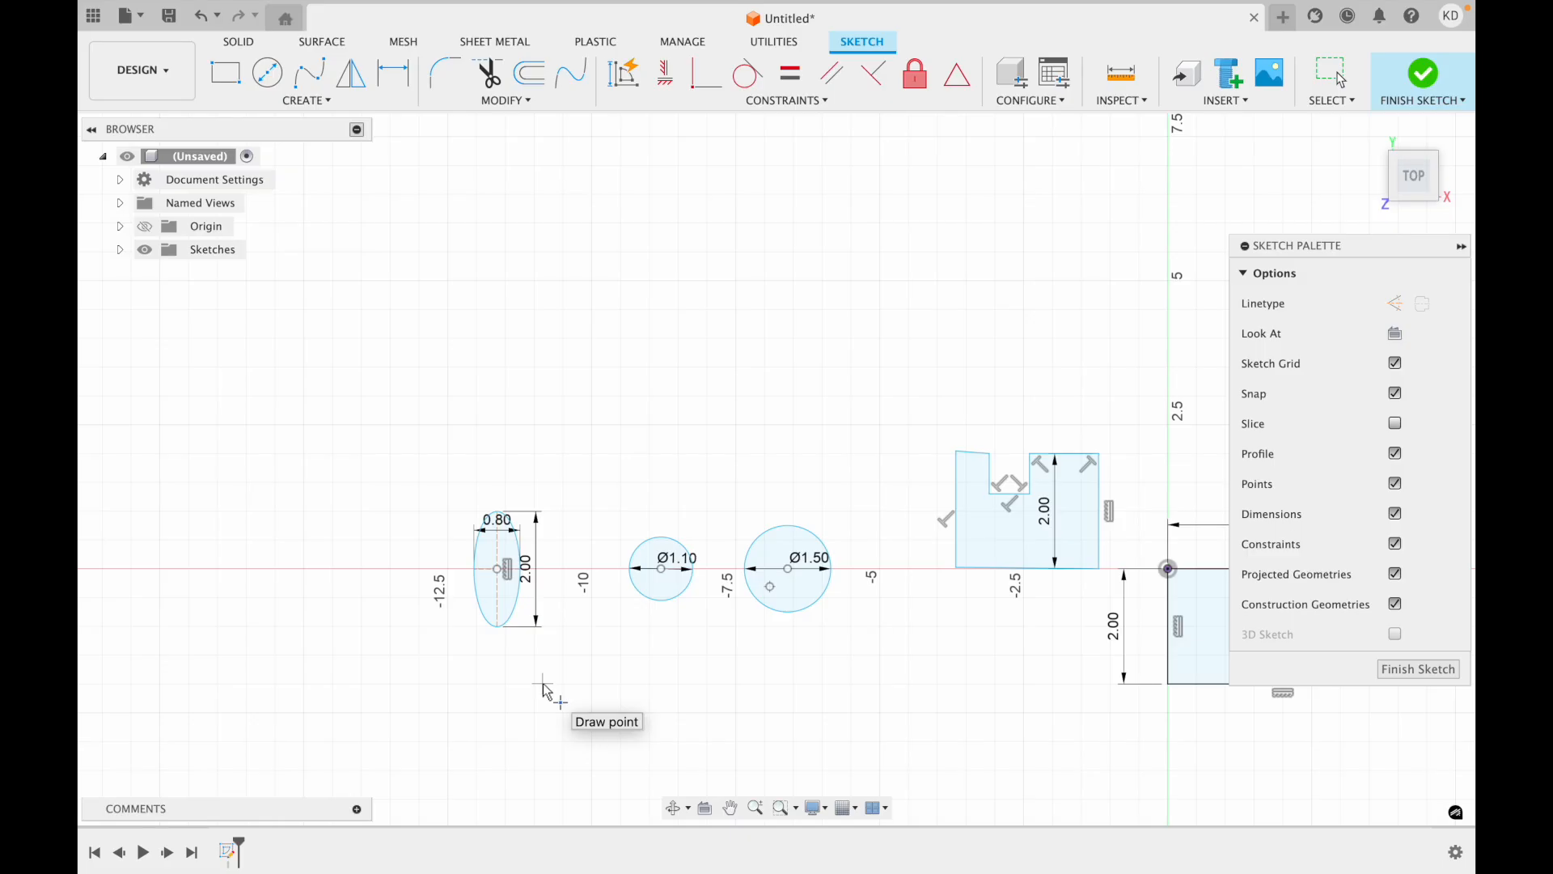
{"action": "key", "text": "Escape"}
{"action": "key", "text": "ctrl+z"}
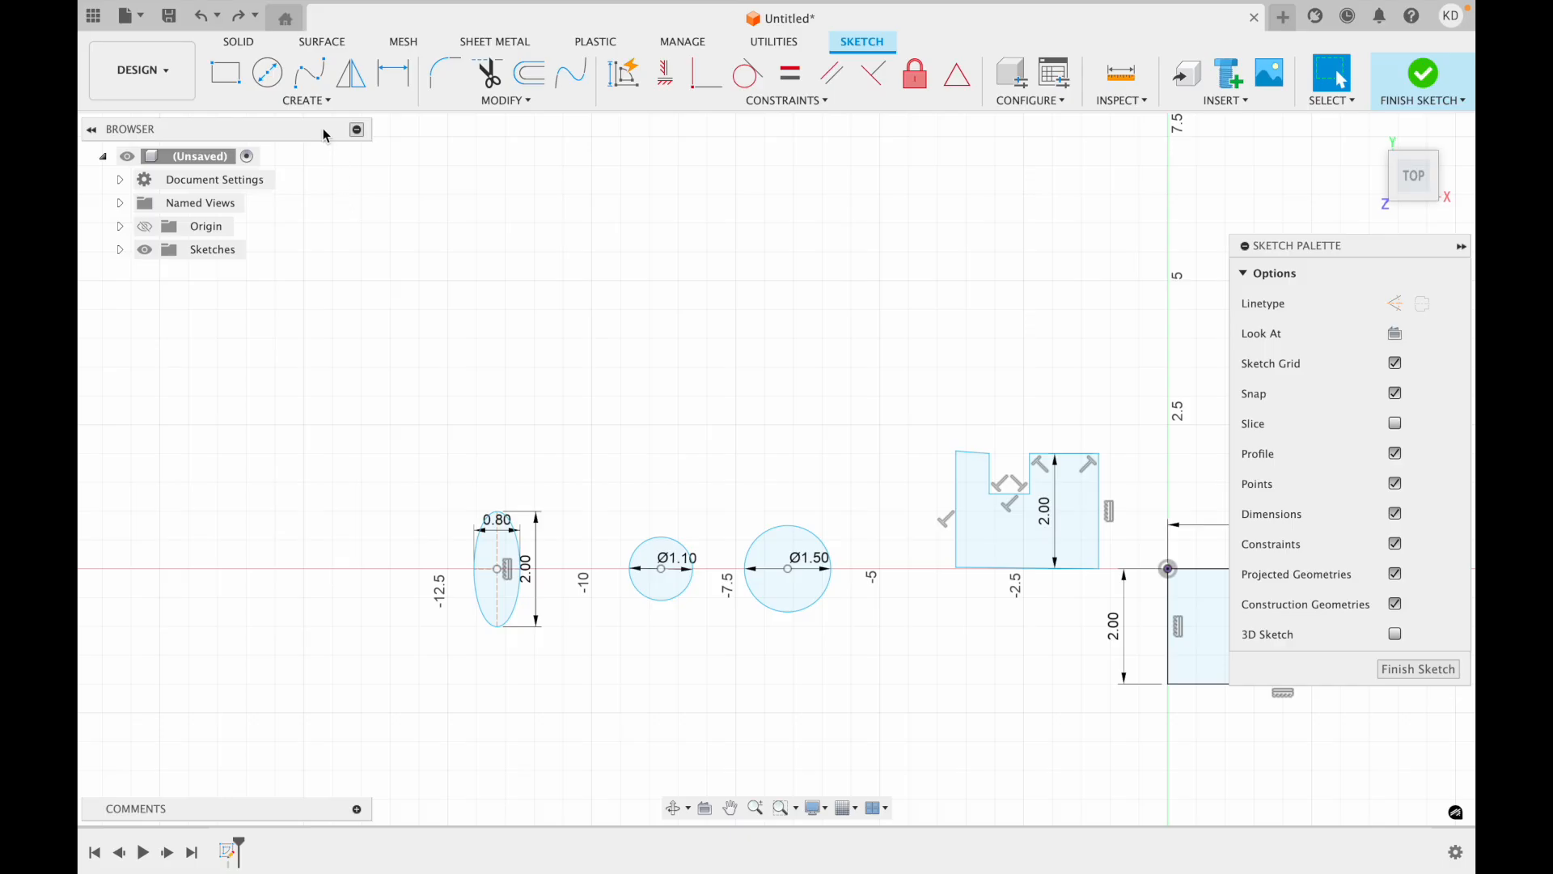
- Create a rectangular sketch text frame above the two circles and enter the text "i am iconic"
{"action": "left_click", "coordinate": [307, 100]}
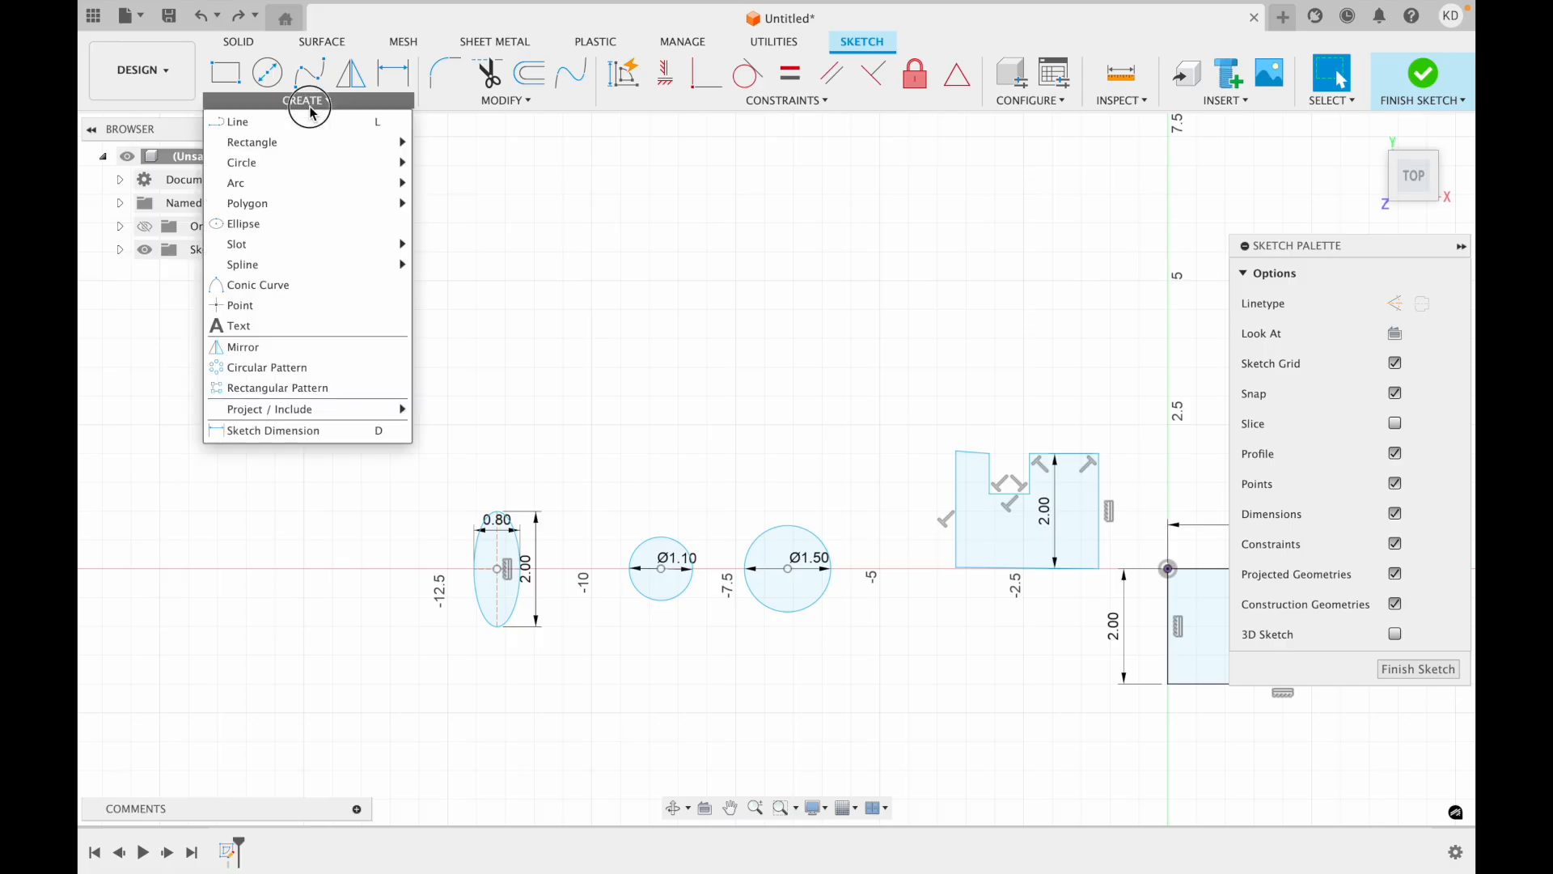
{"action": "left_click", "coordinate": [294, 327]}
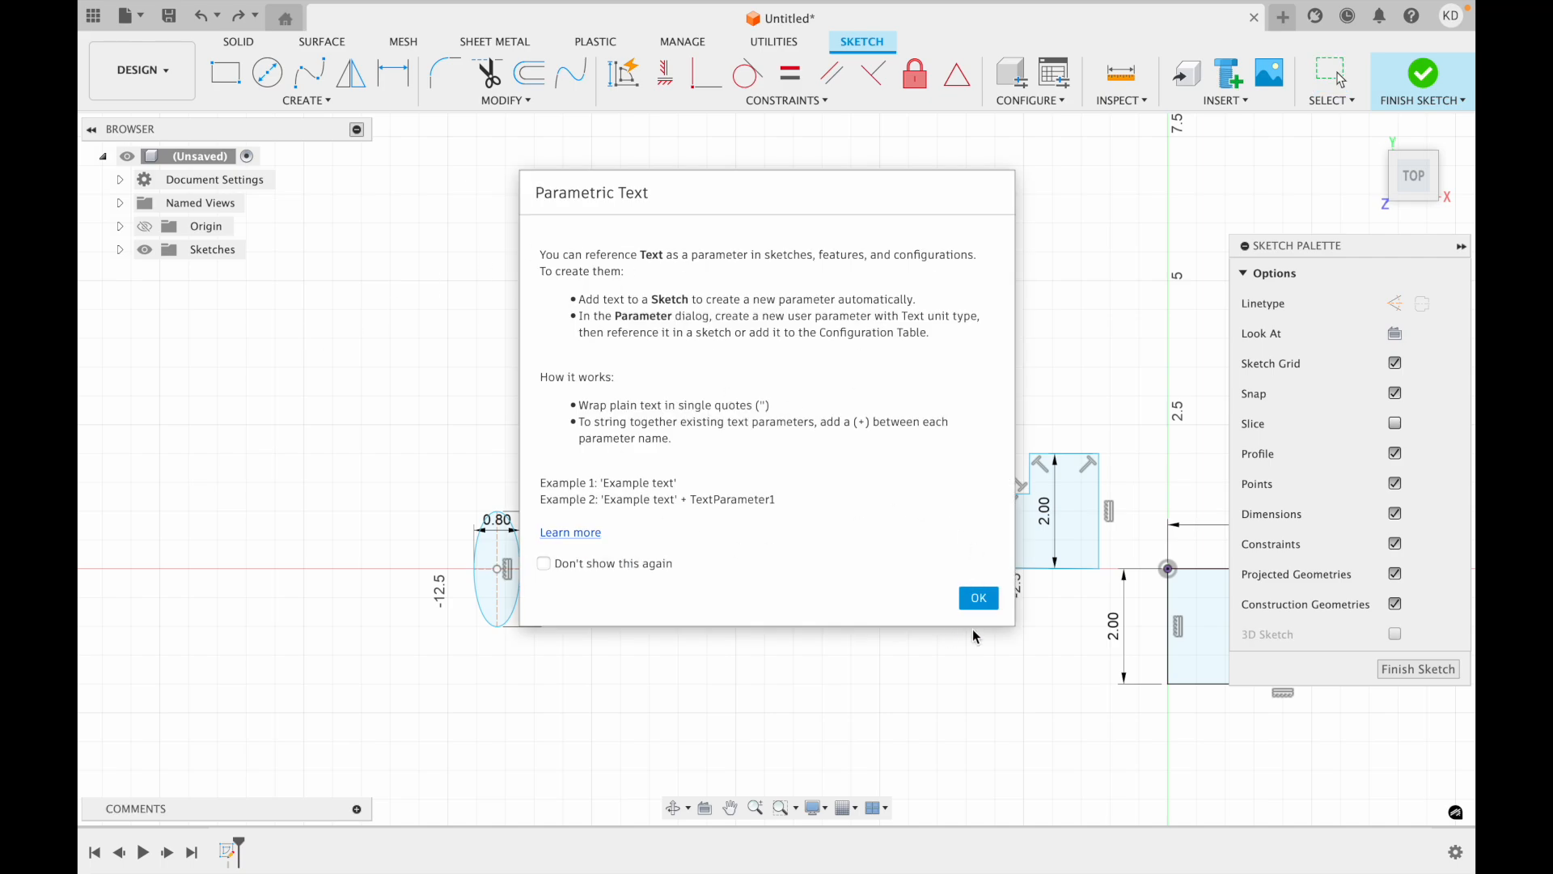
{"action": "left_click", "coordinate": [979, 599]}
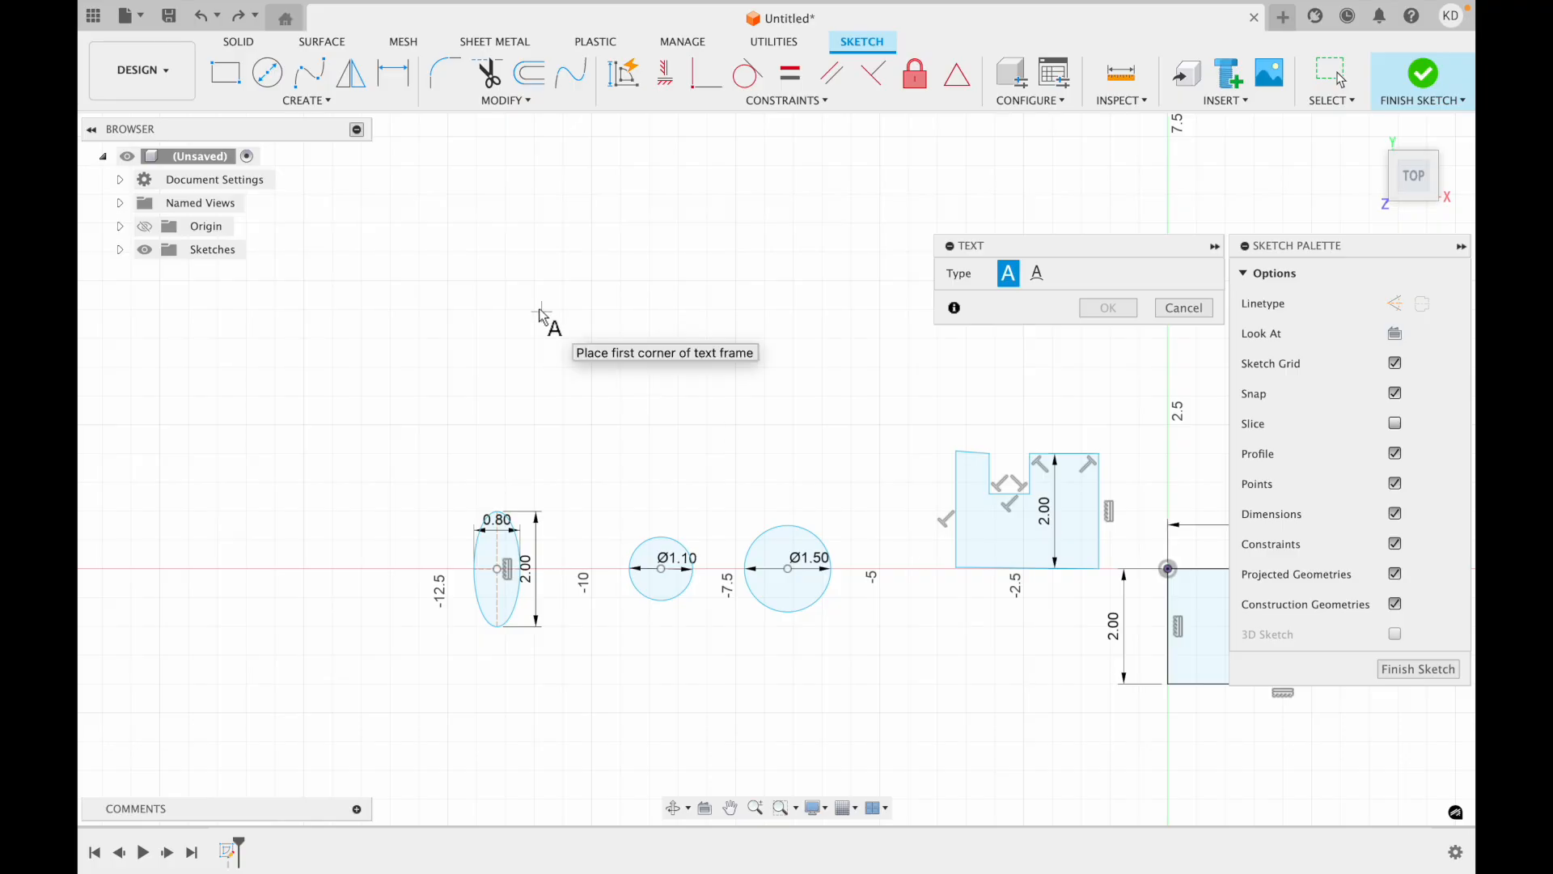
{"action": "left_click", "coordinate": [532, 286]}
{"action": "left_click", "coordinate": [894, 407]}
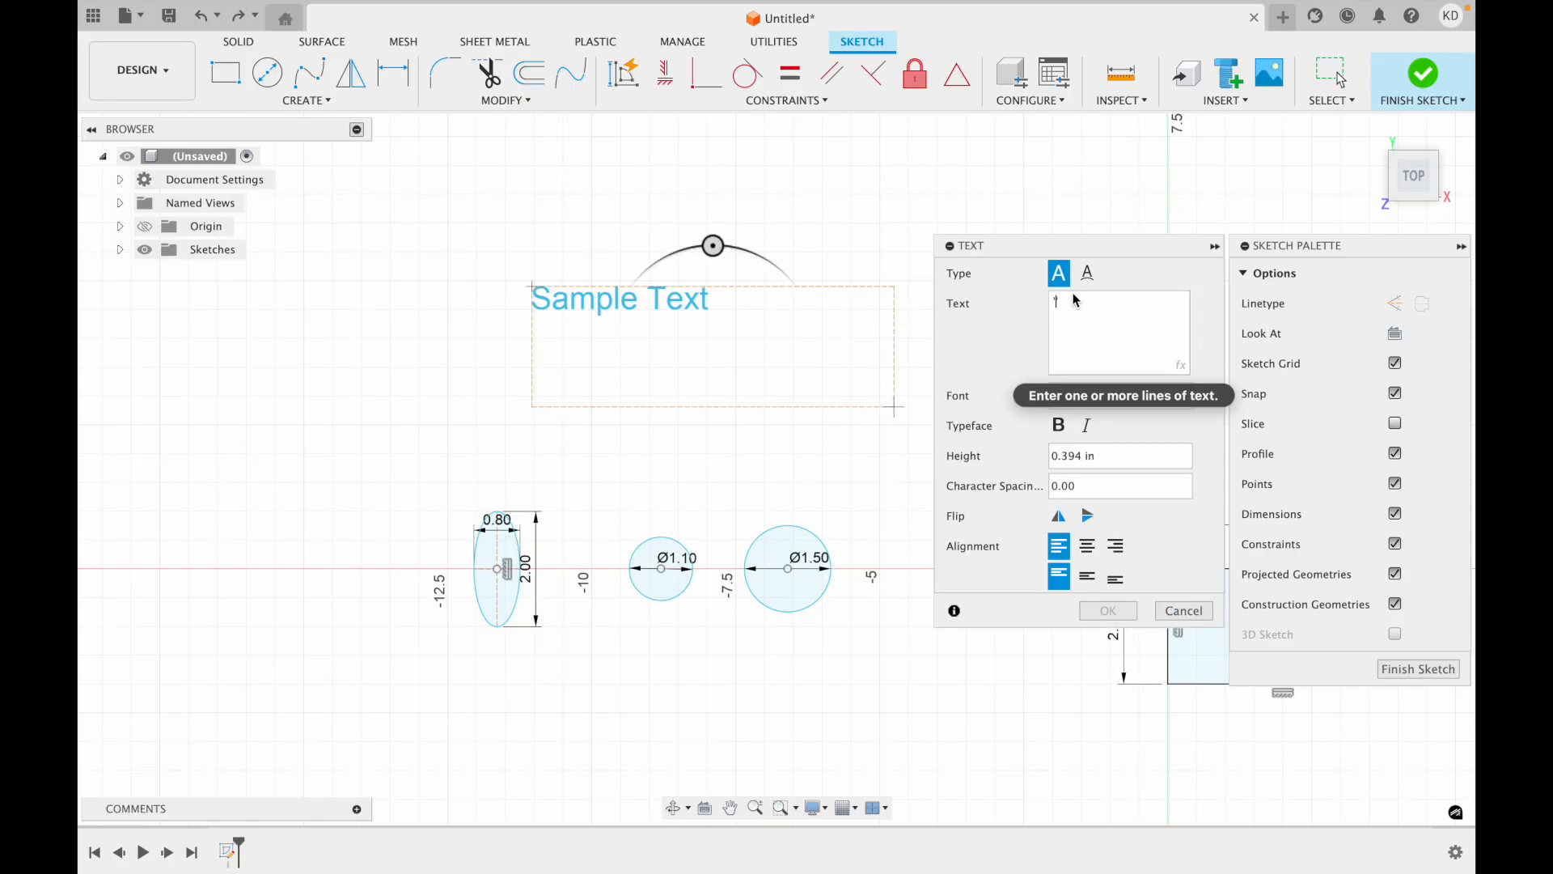
{"action": "type", "text": "i am iconic"}
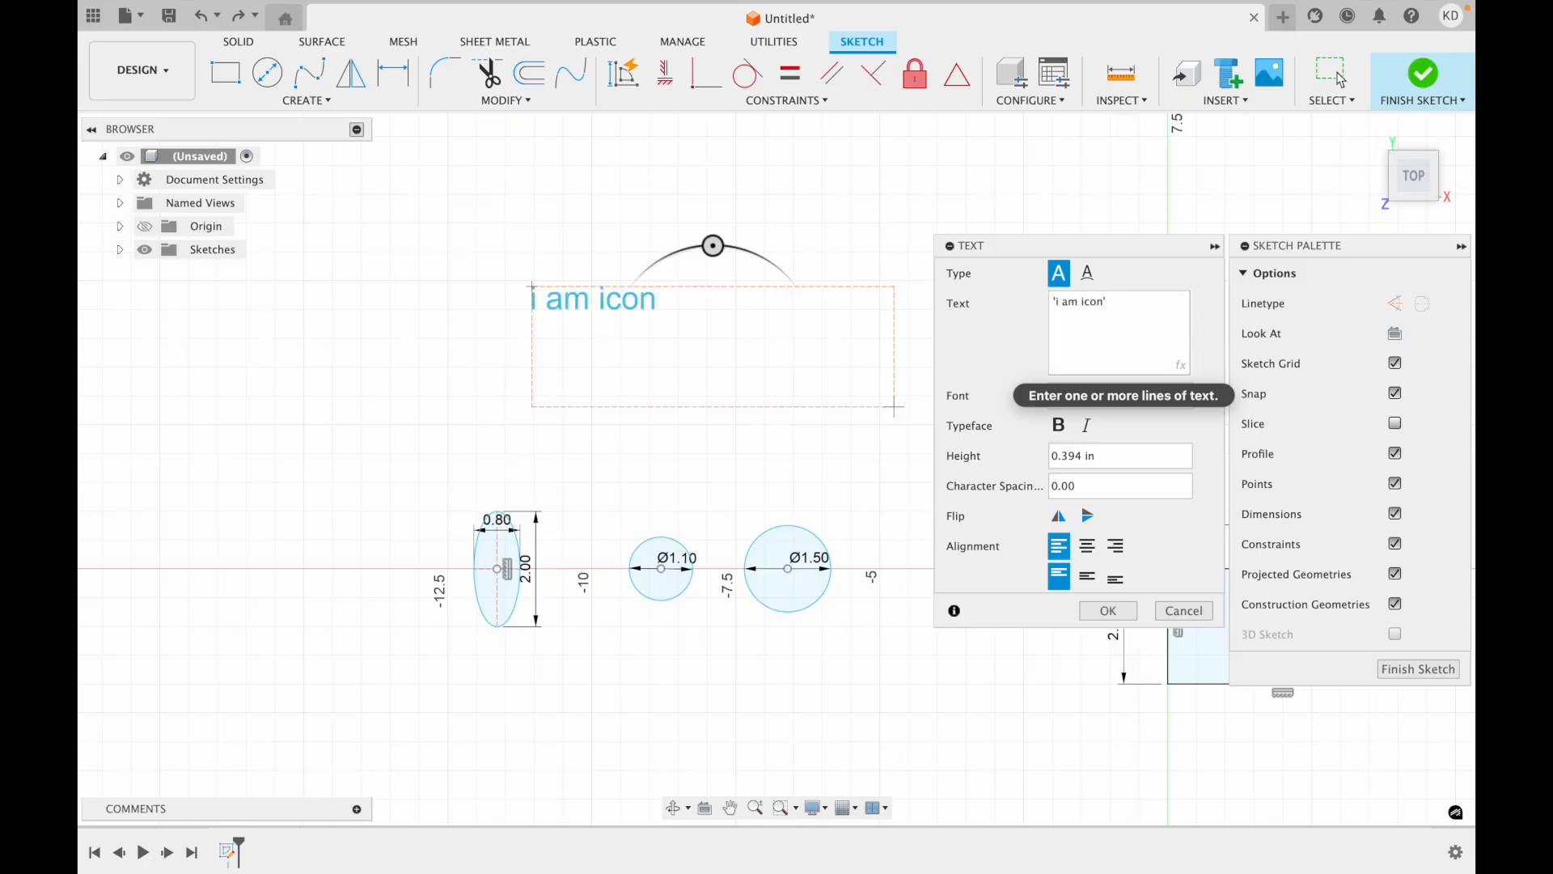
- Set the height of the sketch text to 0.5 in
{"action": "left_click", "coordinate": [1075, 458]}
{"action": "type", "text": "]\\\\"}
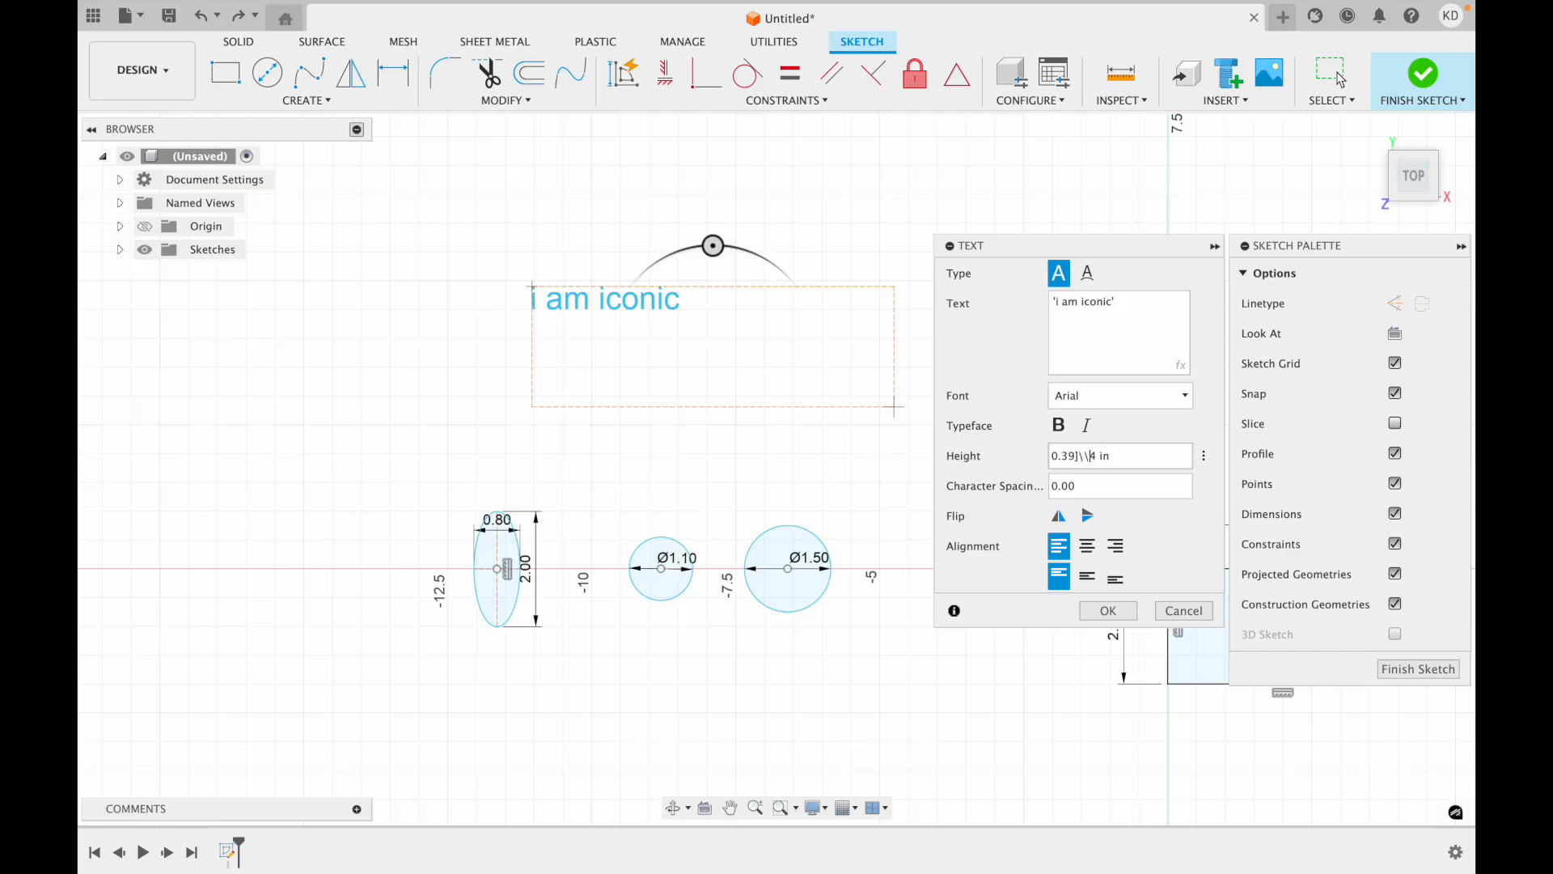
{"action": "key", "text": "BackSpace"}
{"action": "key", "text": "BackSpace"}
{"action": "key", "text": "BackSpace"}
{"action": "key", "text": "Delete"}
{"action": "key", "text": "BackSpace"}
{"action": "key", "text": "BackSpace"}
{"action": "type", "text": "5"}
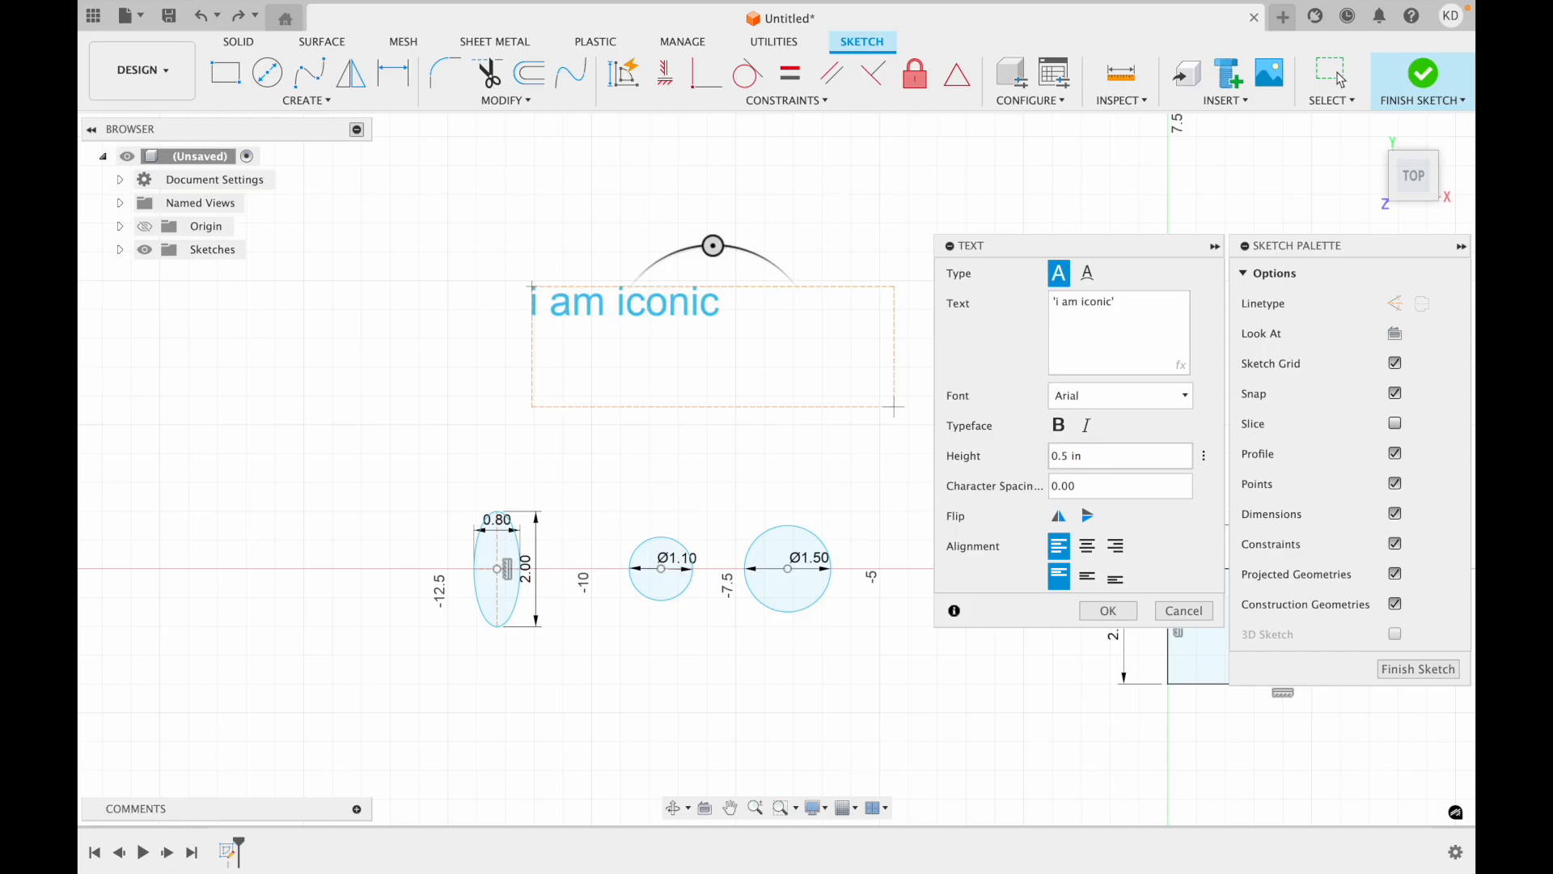
- Try text heights of 0.10 in and 10 in, and return the height to 0.5 in
{"action": "type", "text": "10"}
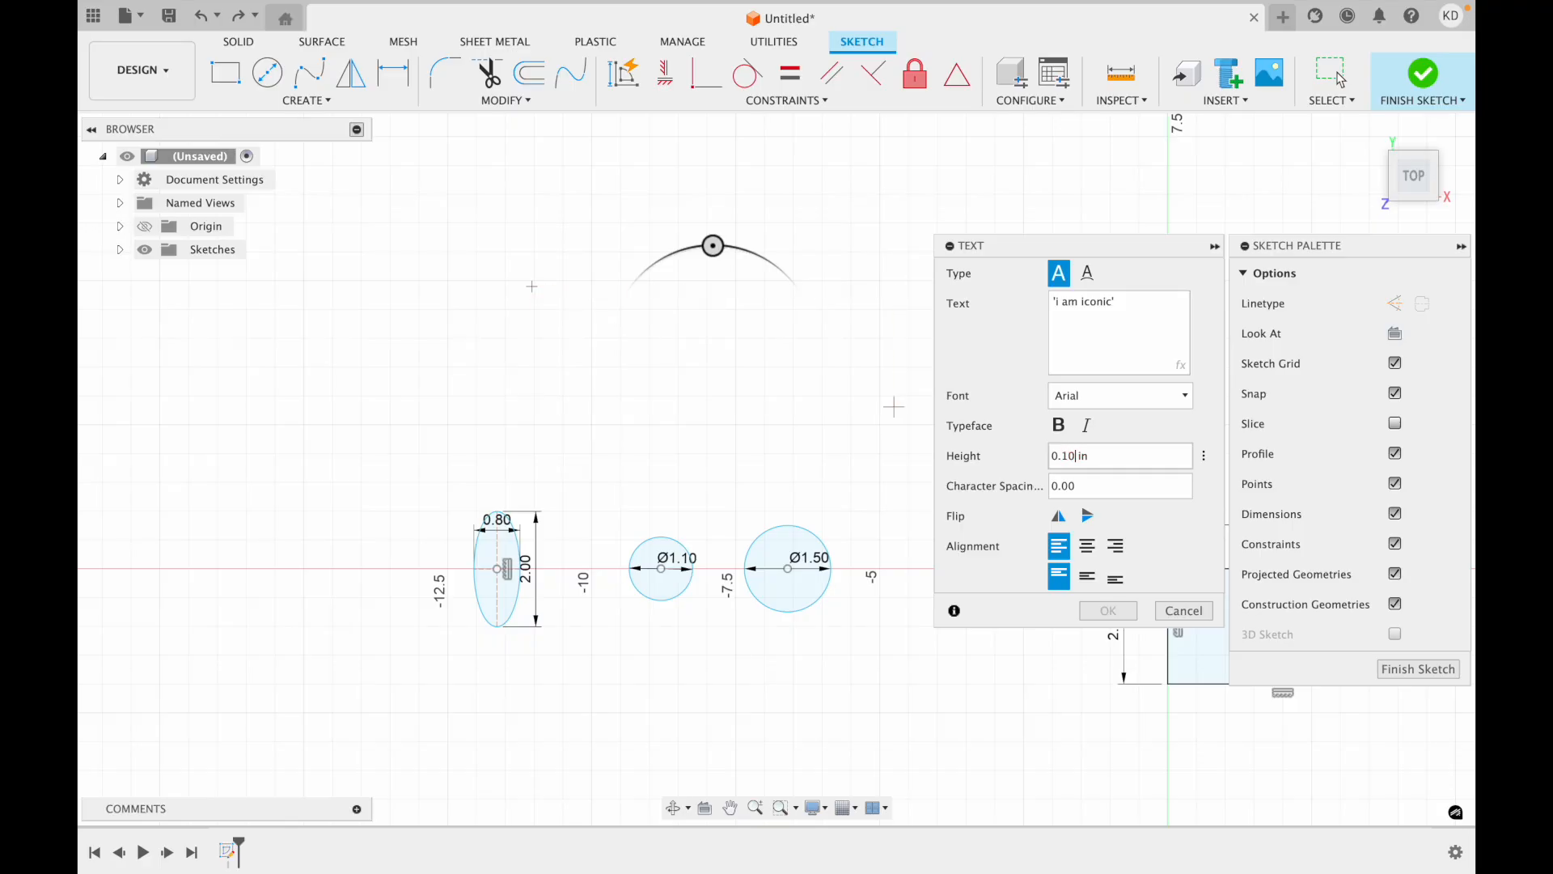
{"action": "key", "text": "BackSpace"}
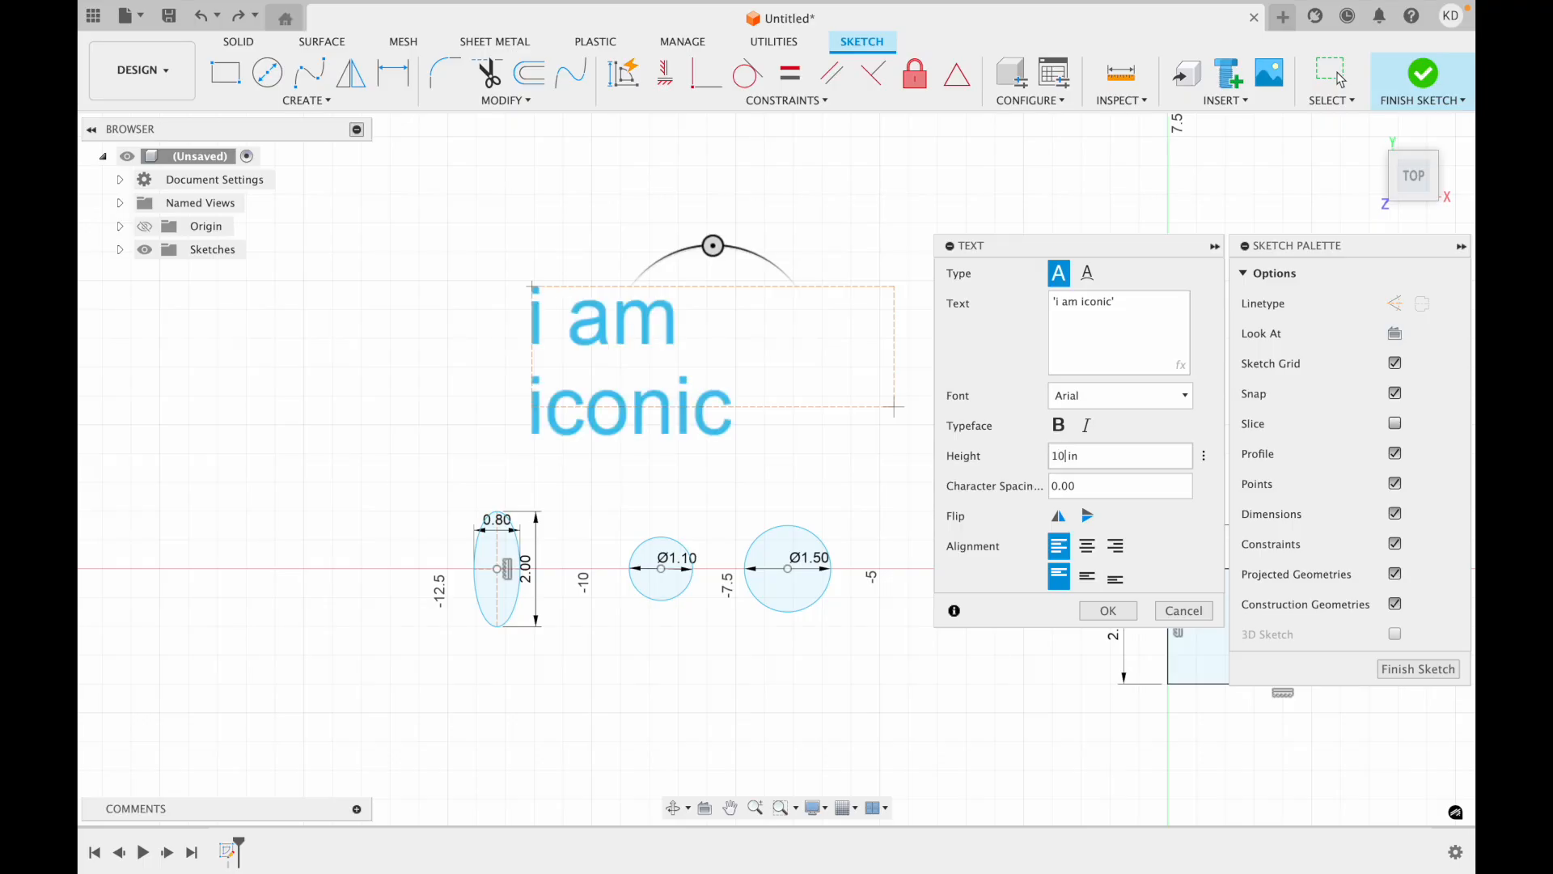
{"action": "type", "text": "0"}
{"action": "key", "text": "BackSpace"}
{"action": "key", "text": "BackSpace"}
{"action": "type", "text": "4"}
{"action": "key", "text": "BackSpace"}
{"action": "type", "text": "."}
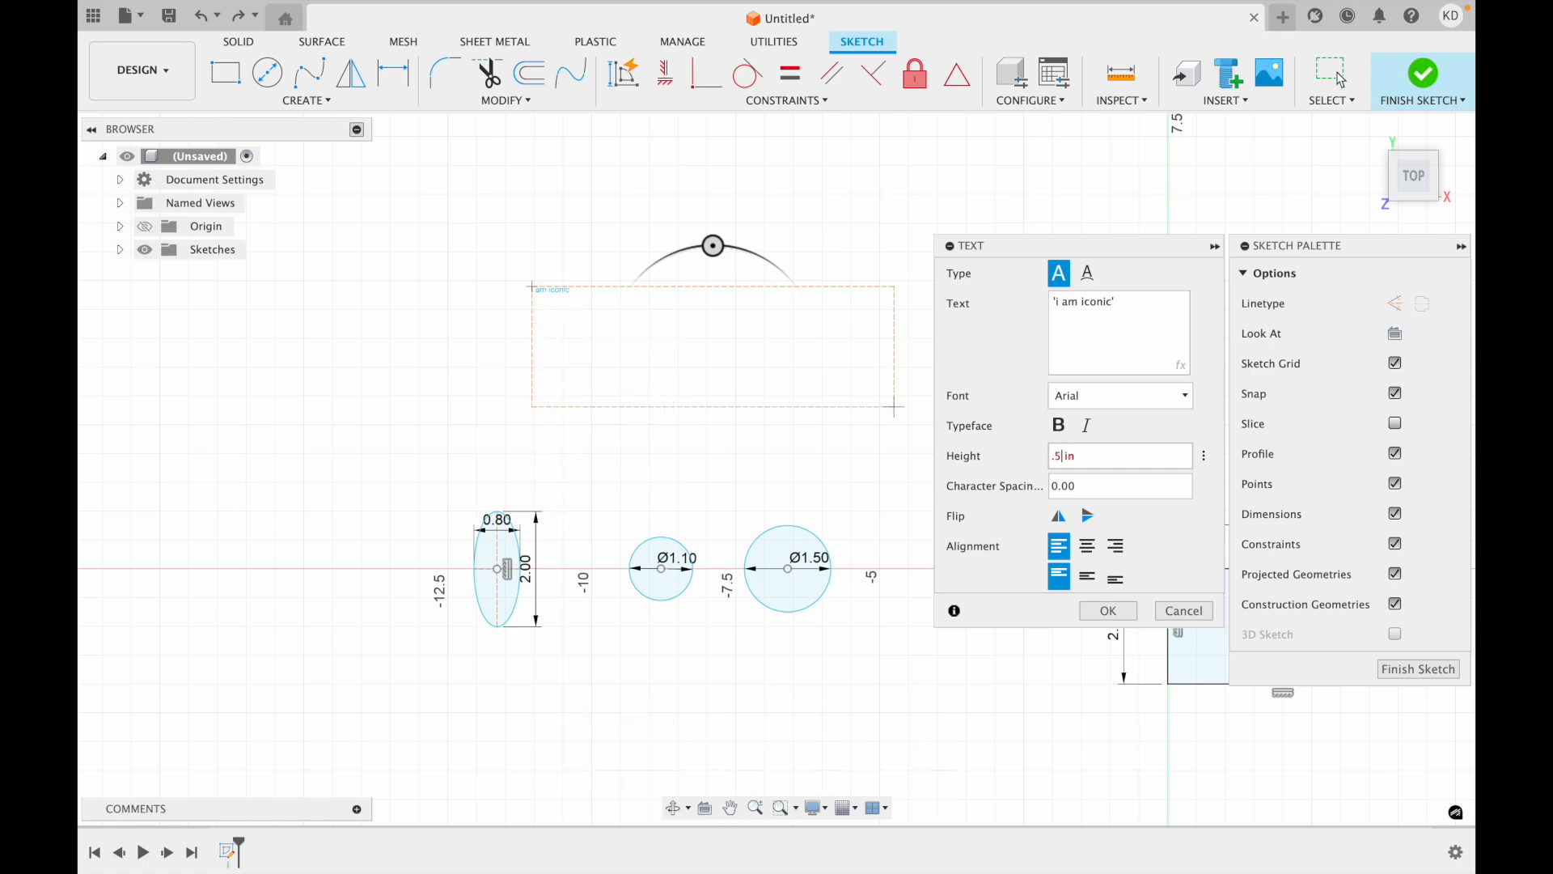
{"action": "type", "text": "5"}
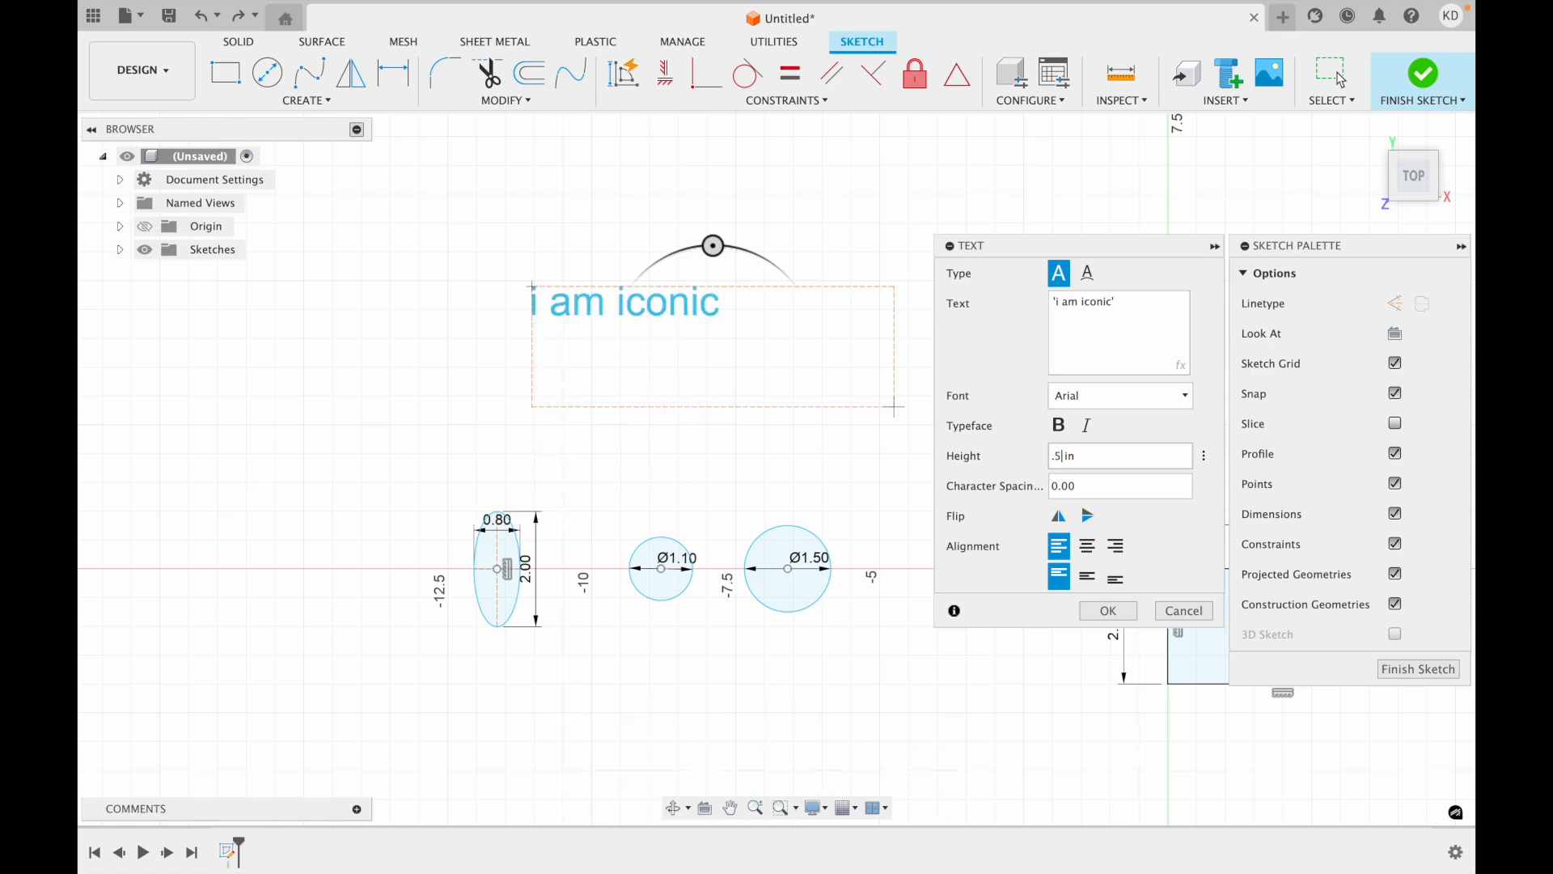
- Try the Hoefler Text font on the sketch text
{"action": "left_click", "coordinate": [1076, 394]}
{"action": "scroll", "coordinate": [1097, 603], "scroll_direction": "down", "scroll_amount": 10}
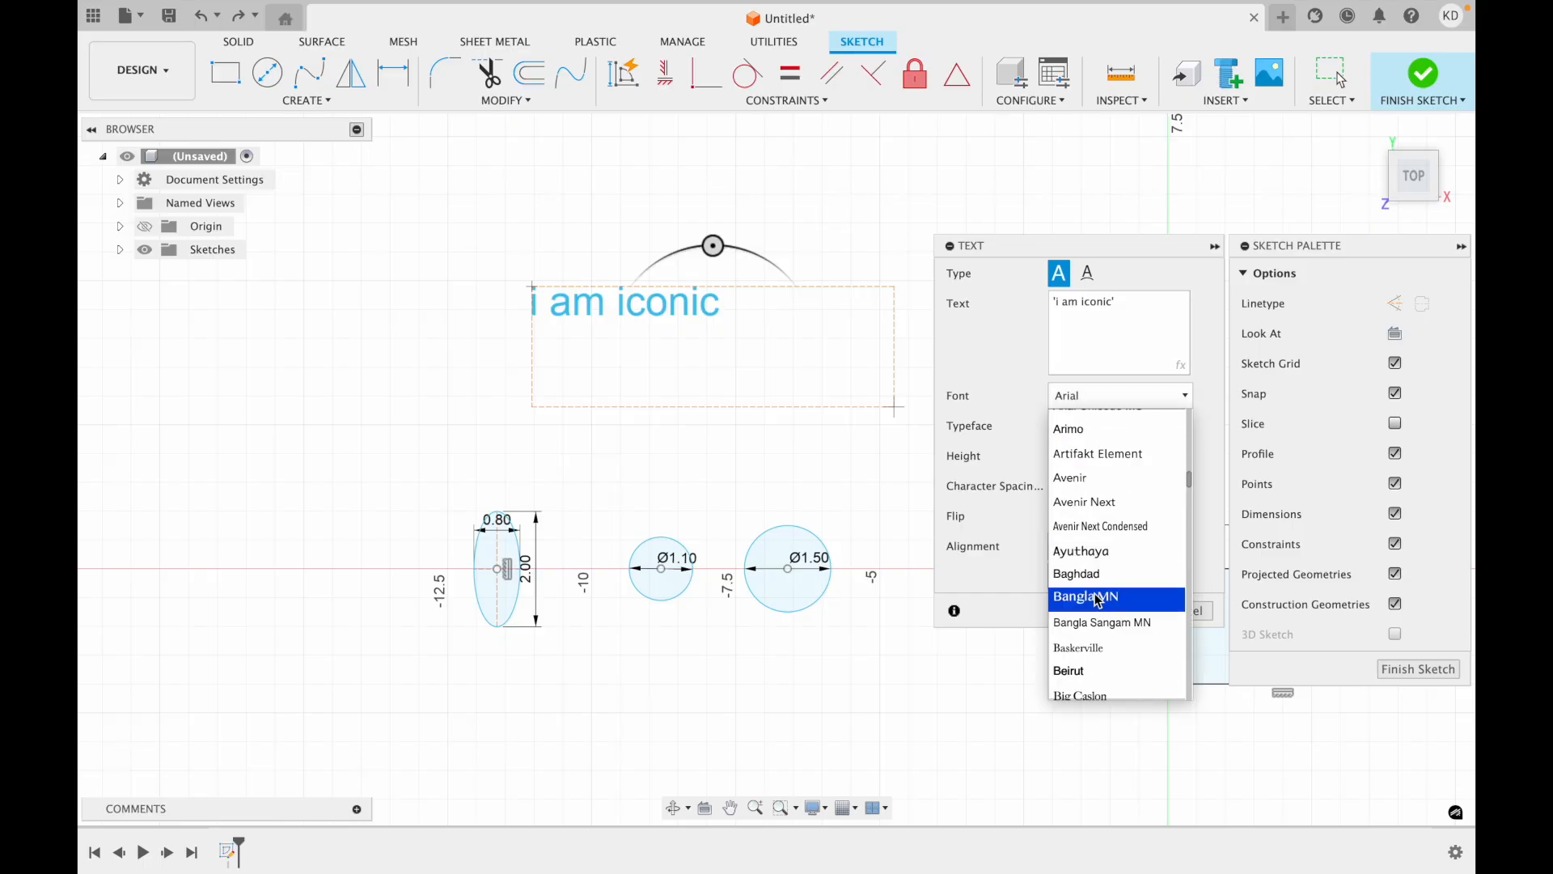
{"action": "scroll", "coordinate": [1100, 483], "scroll_direction": "up", "scroll_amount": 3}
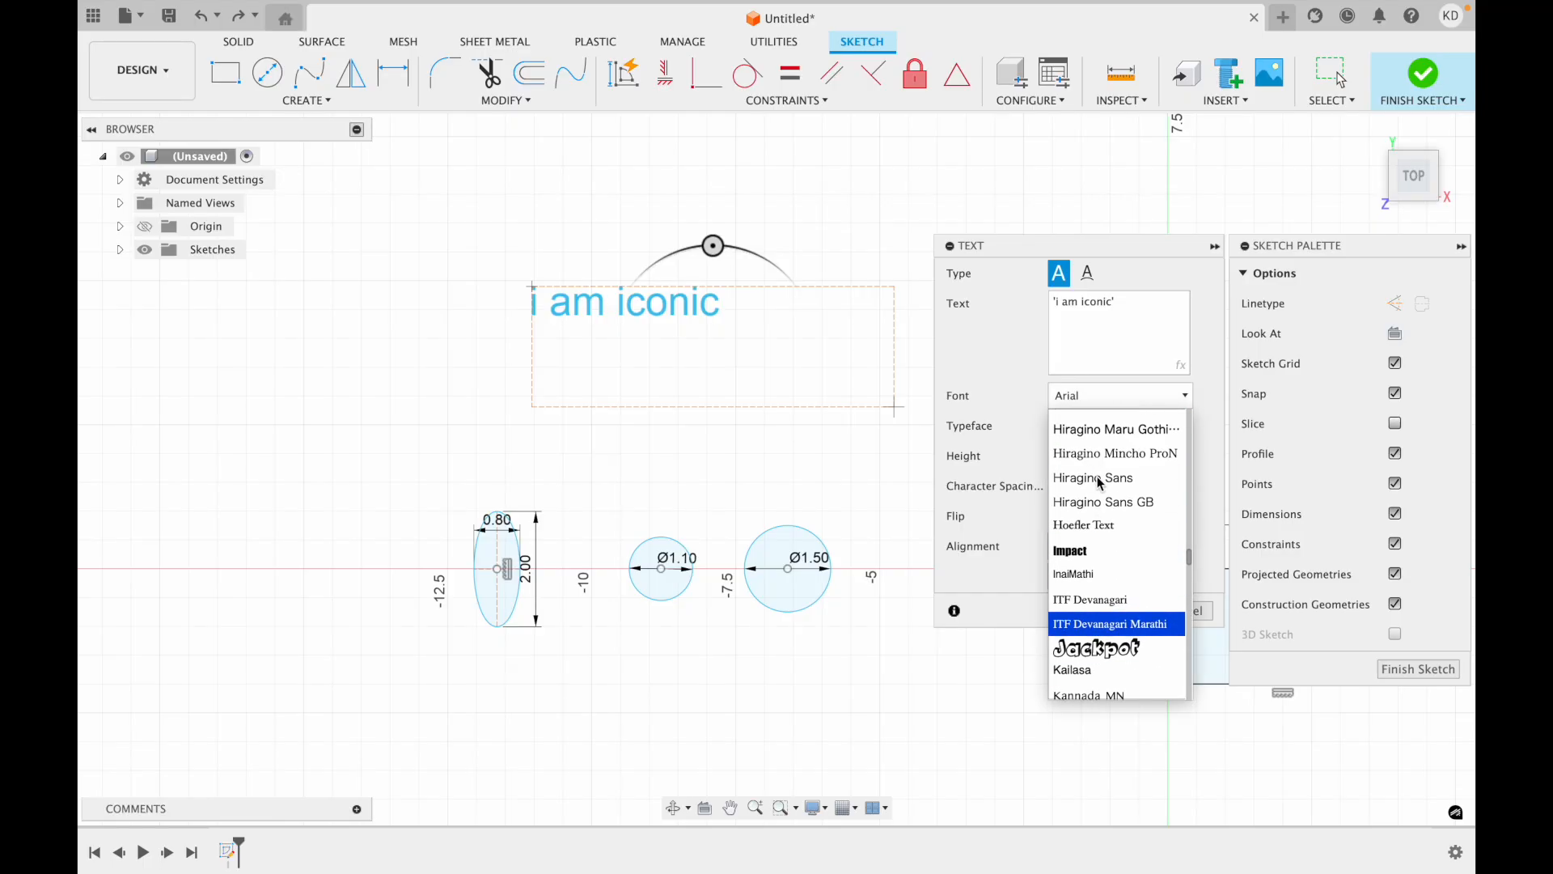
{"action": "left_click", "coordinate": [1110, 534]}
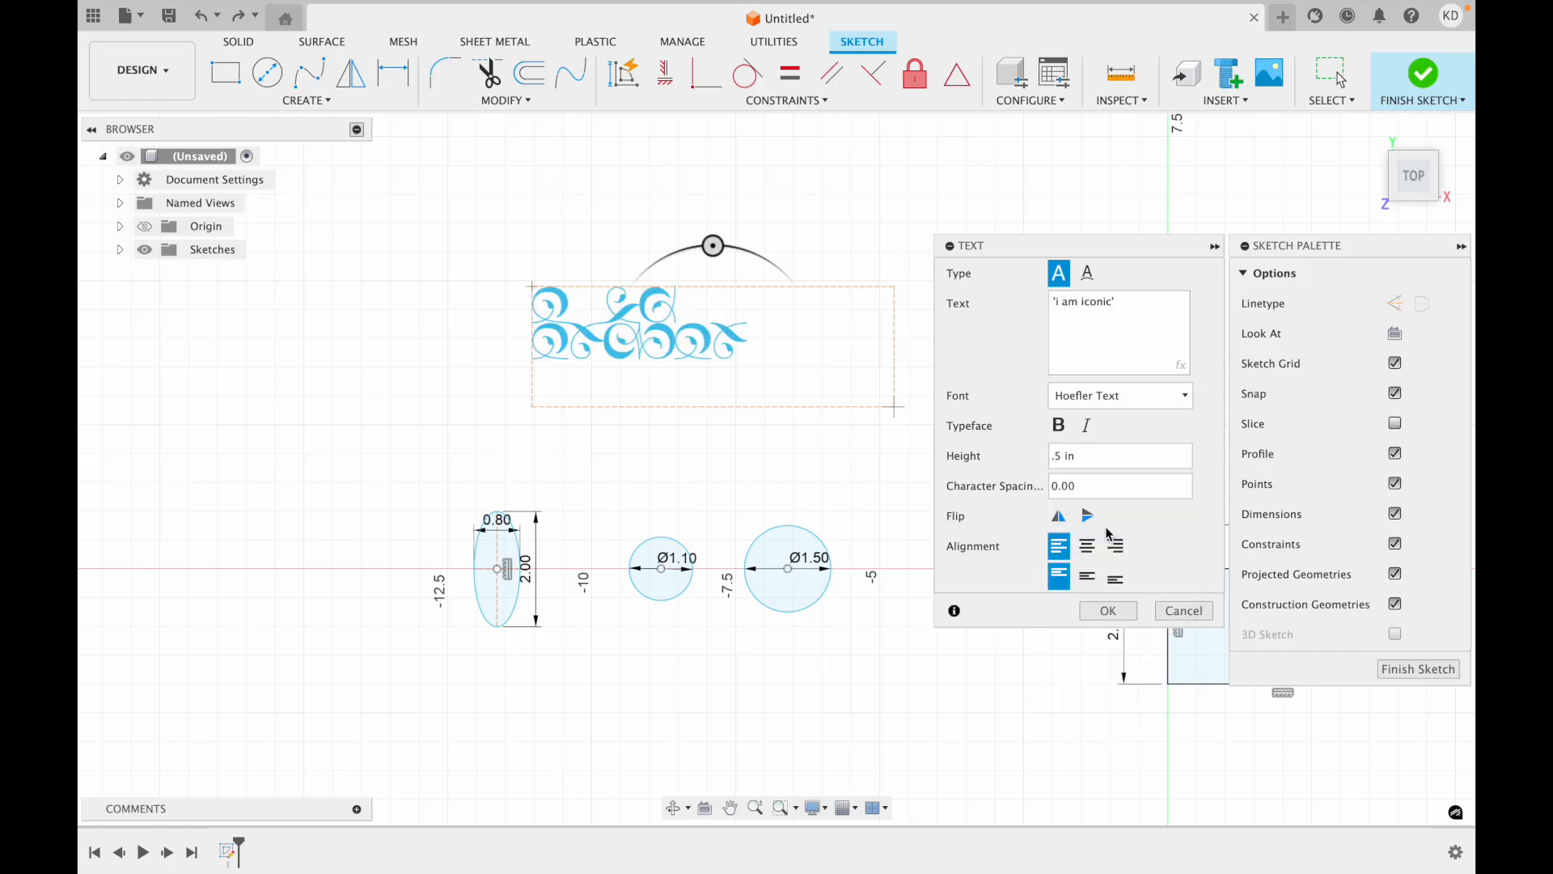
- Change the sketch text's font to Jackpot and center the text horizontally in its frame
{"action": "left_click", "coordinate": [1100, 404]}
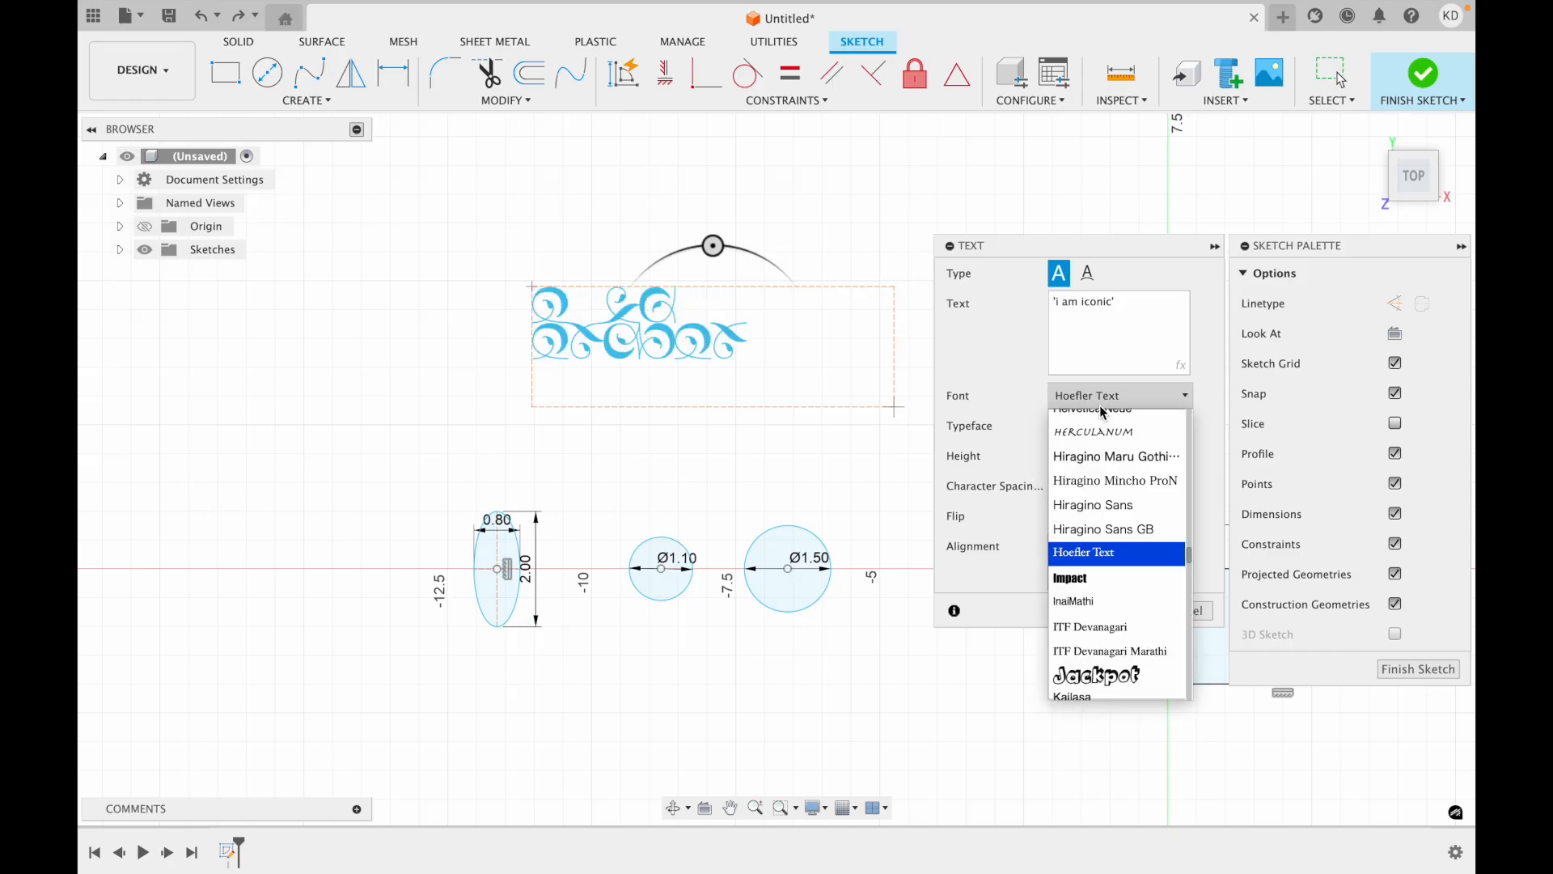
{"action": "scroll", "coordinate": [1101, 546], "scroll_direction": "down", "scroll_amount": 2}
{"action": "left_click", "coordinate": [1099, 588]}
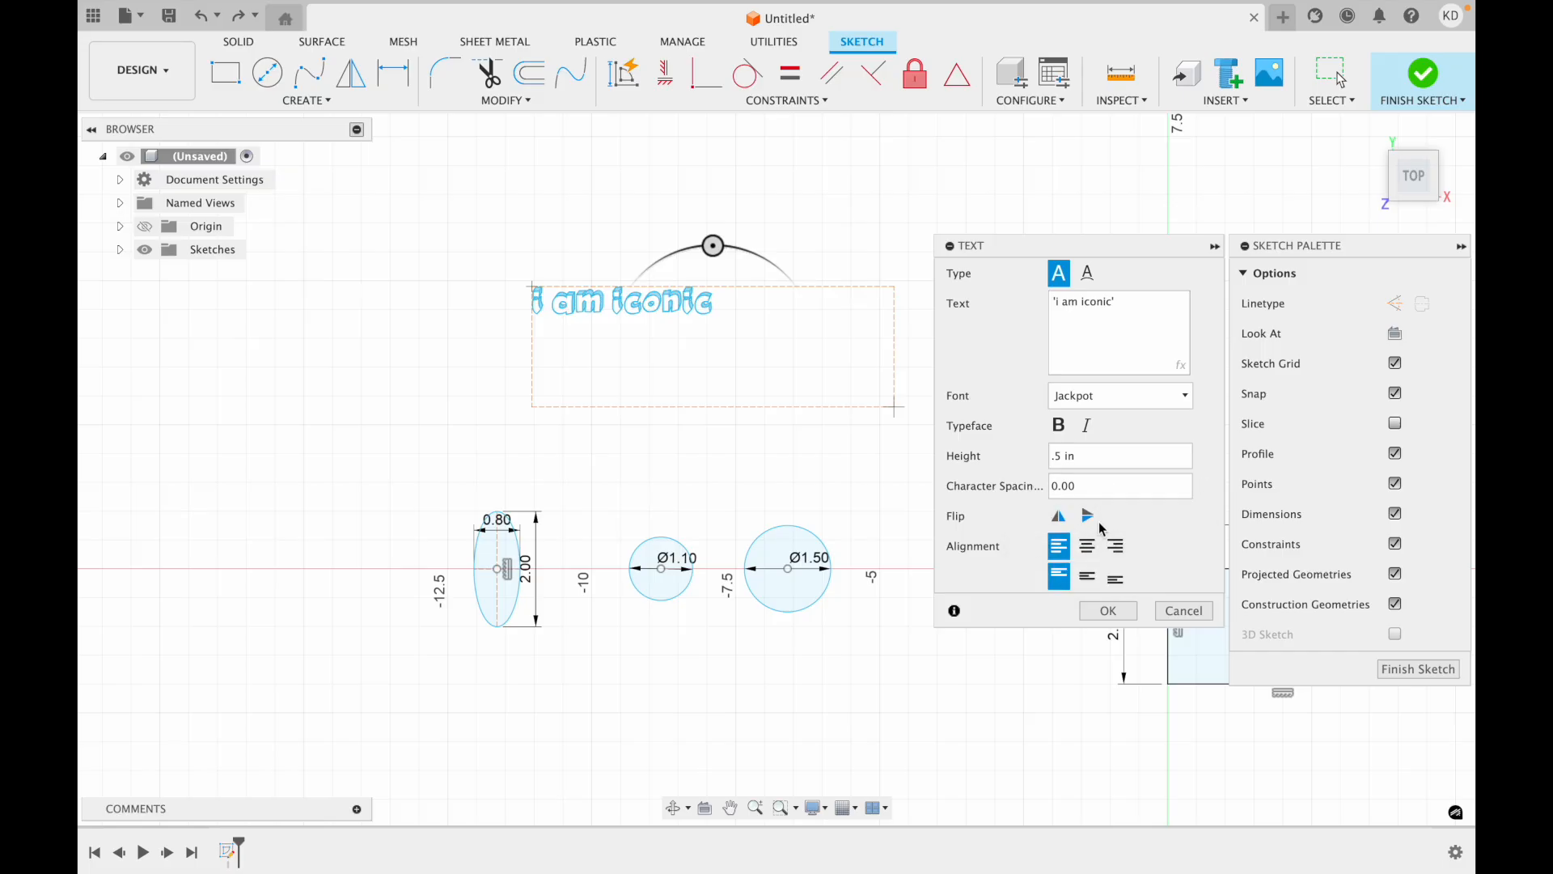
{"action": "left_click", "coordinate": [1085, 549]}
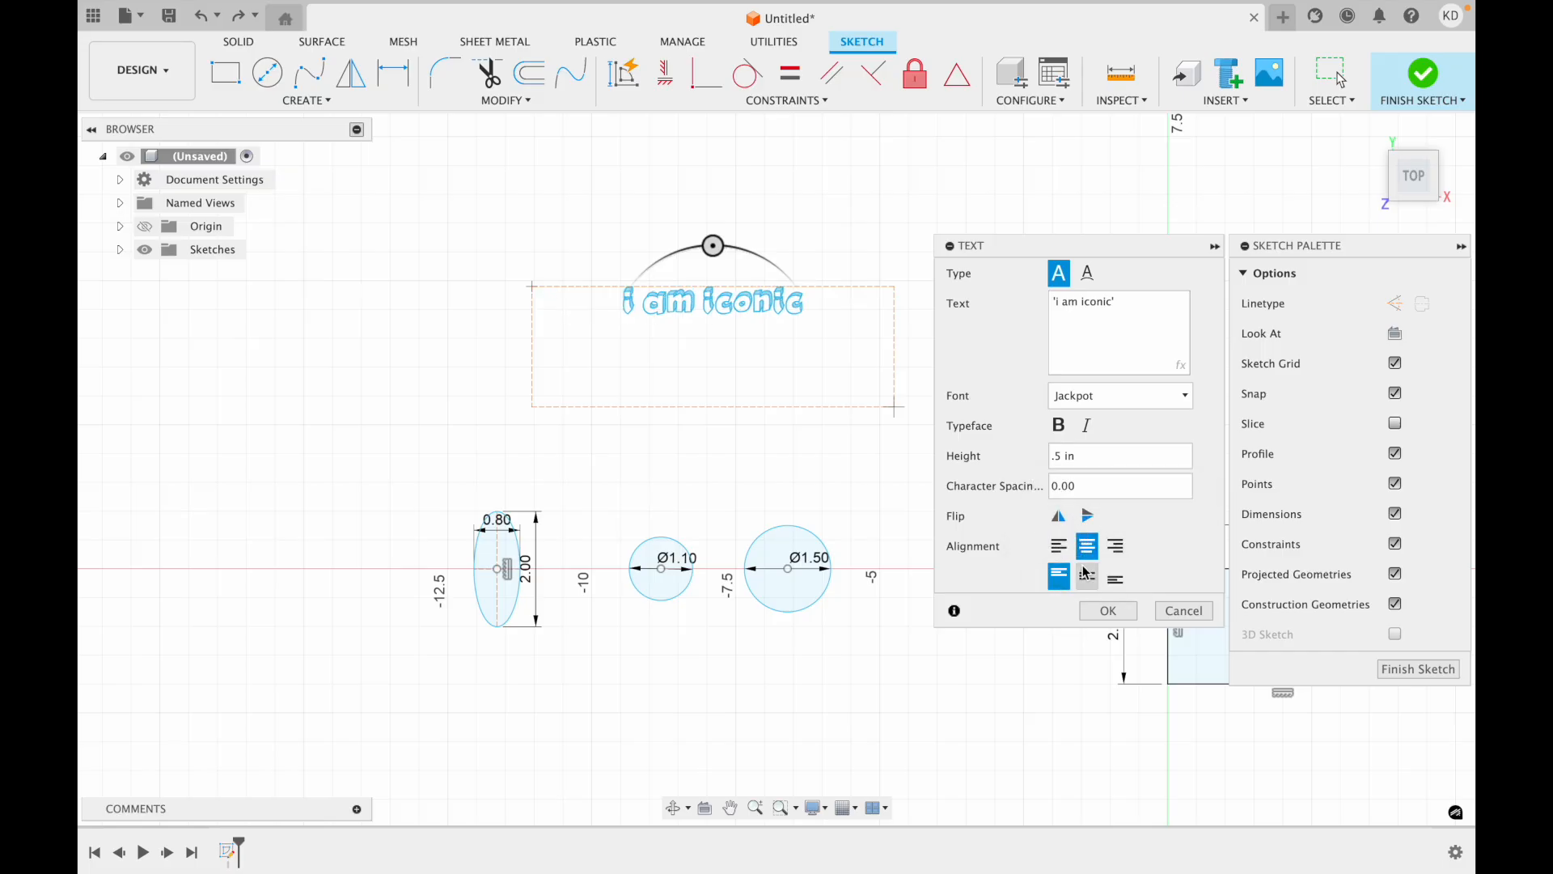
- Try centering the text vertically in its frame, and discard the sketch text
{"action": "left_click", "coordinate": [1088, 578]}
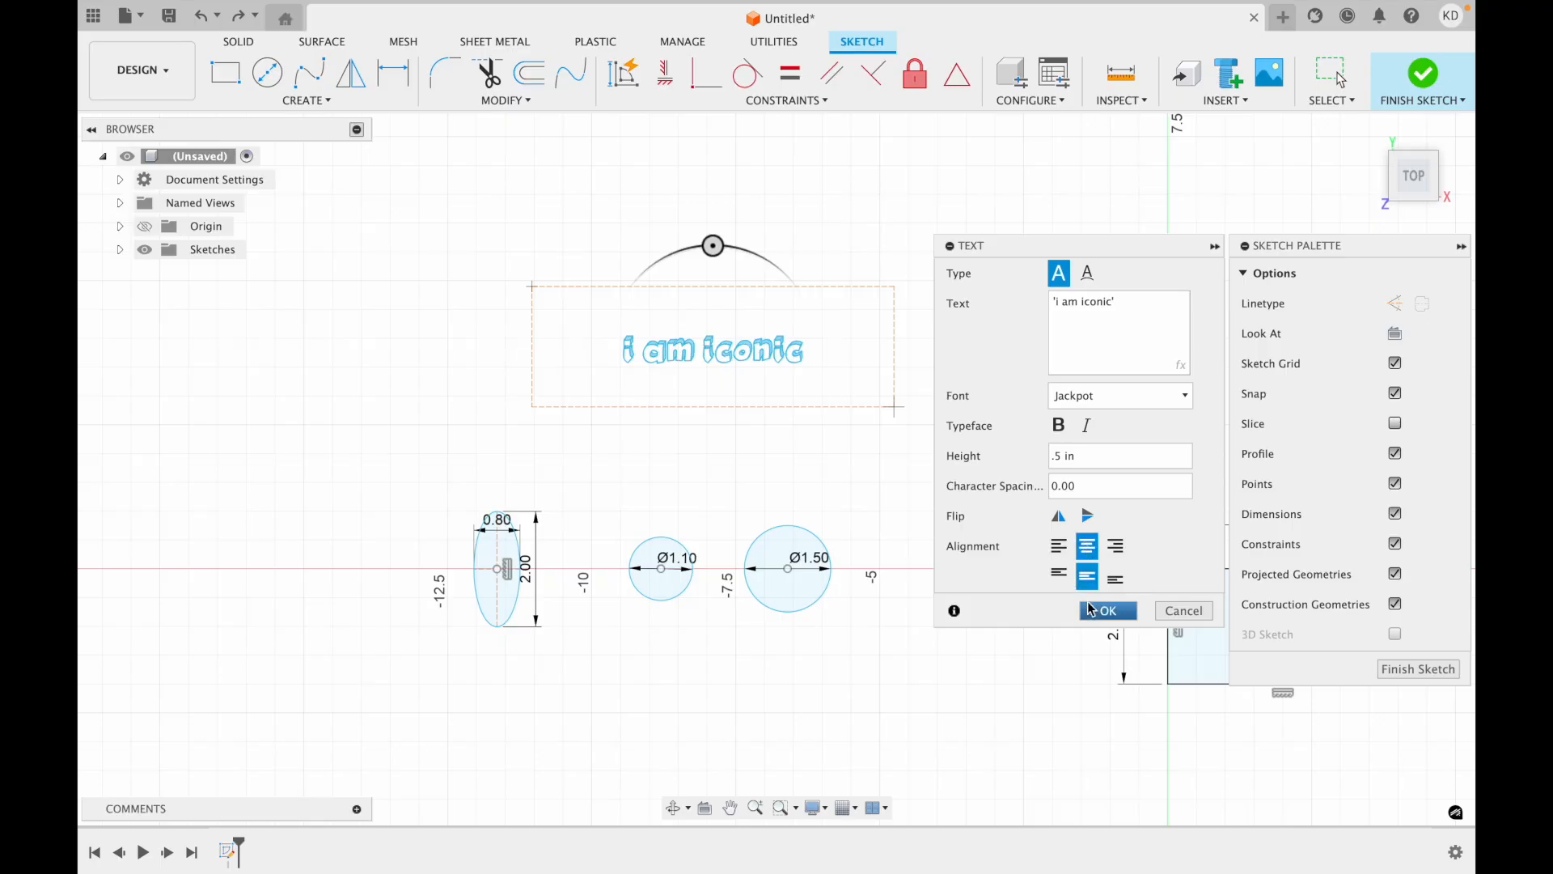
{"action": "left_click", "coordinate": [1195, 621]}
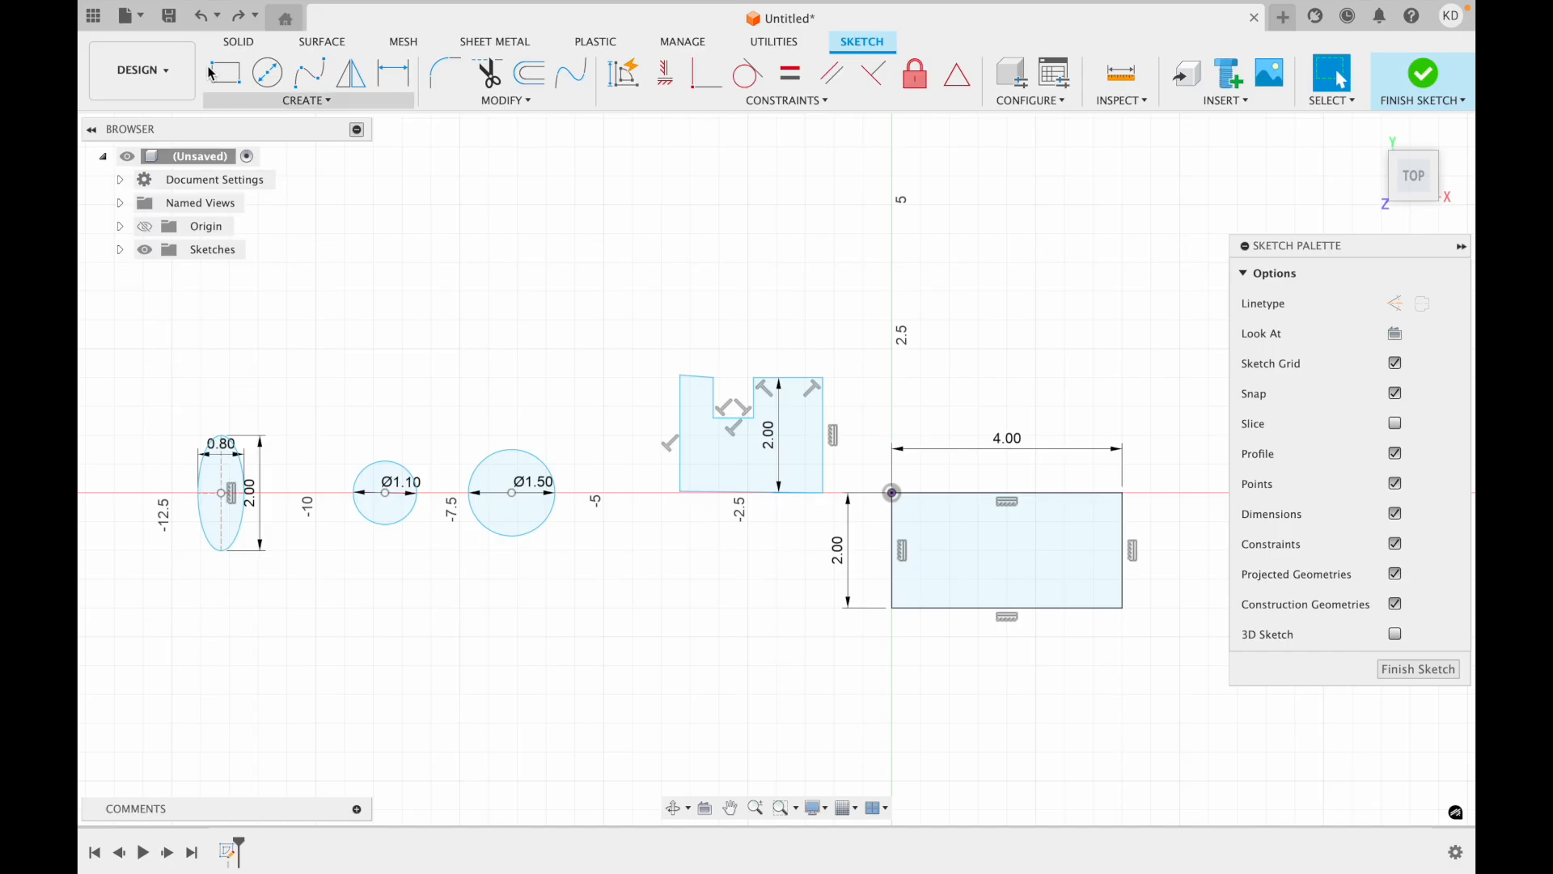
- Draw a horizontal construction line joining the two endpoints of the arc between the rectangle and the hexagon
{"action": "left_click", "coordinate": [292, 103]}
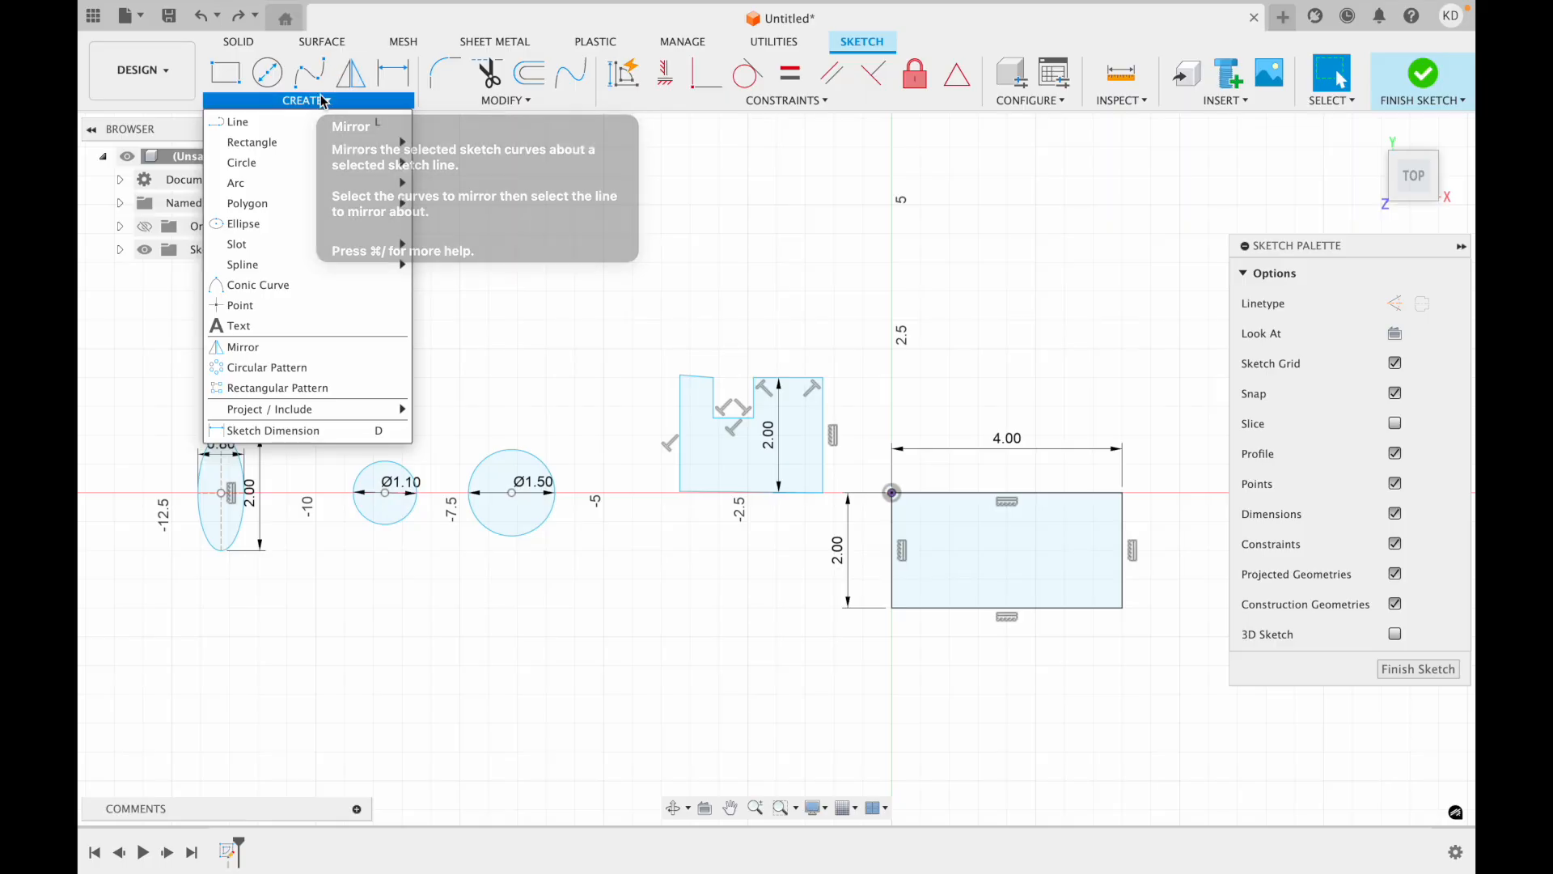
{"action": "scroll", "coordinate": [918, 224], "scroll_direction": "right", "scroll_amount": 5}
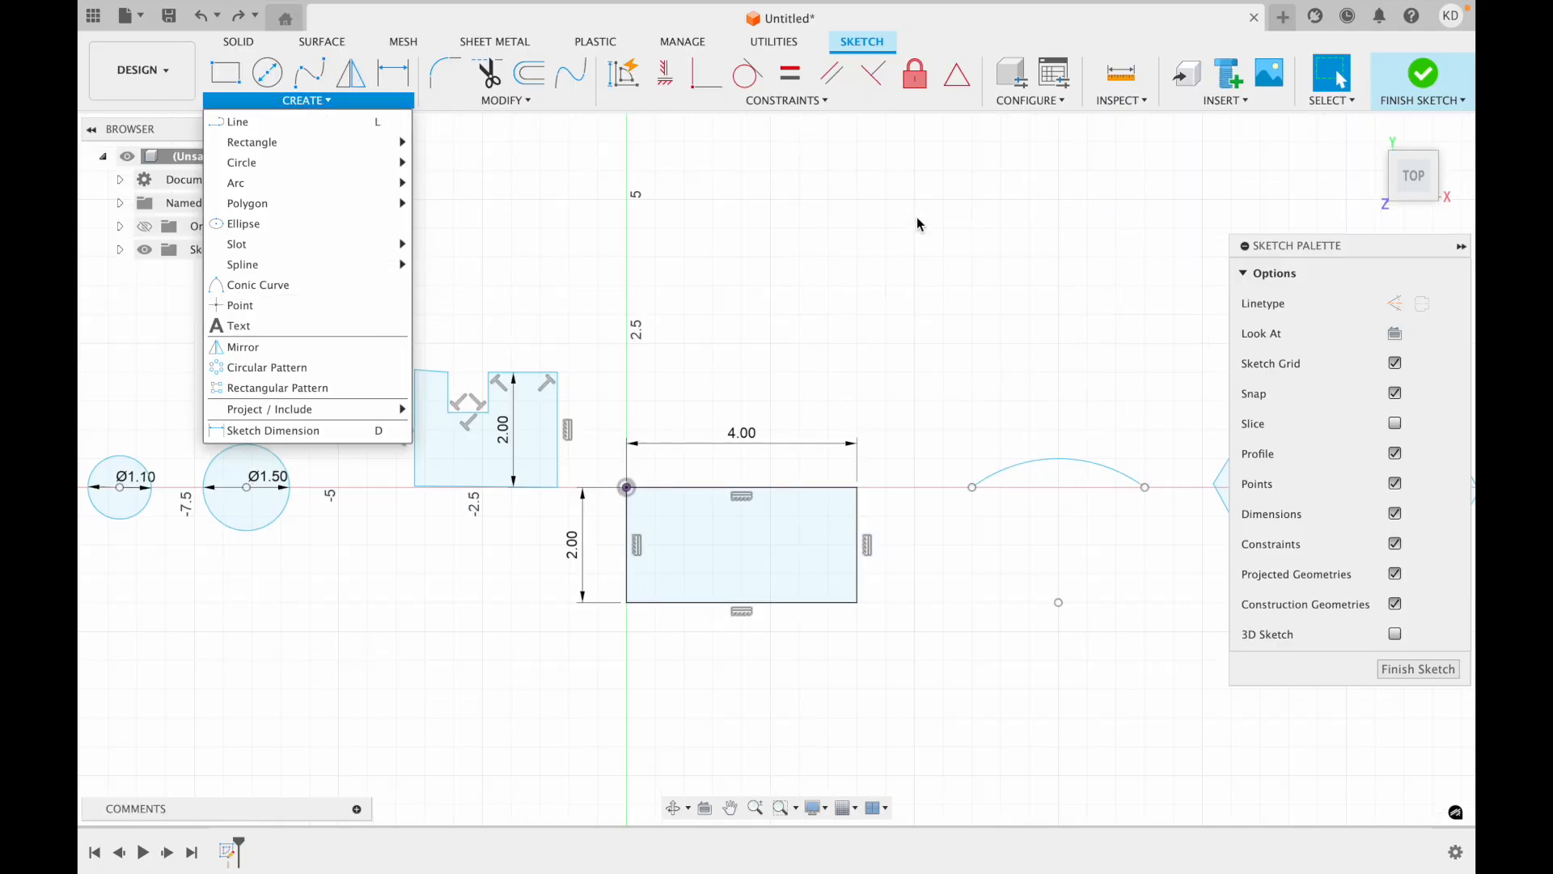
{"action": "scroll", "coordinate": [888, 305], "scroll_direction": "right", "scroll_amount": 5}
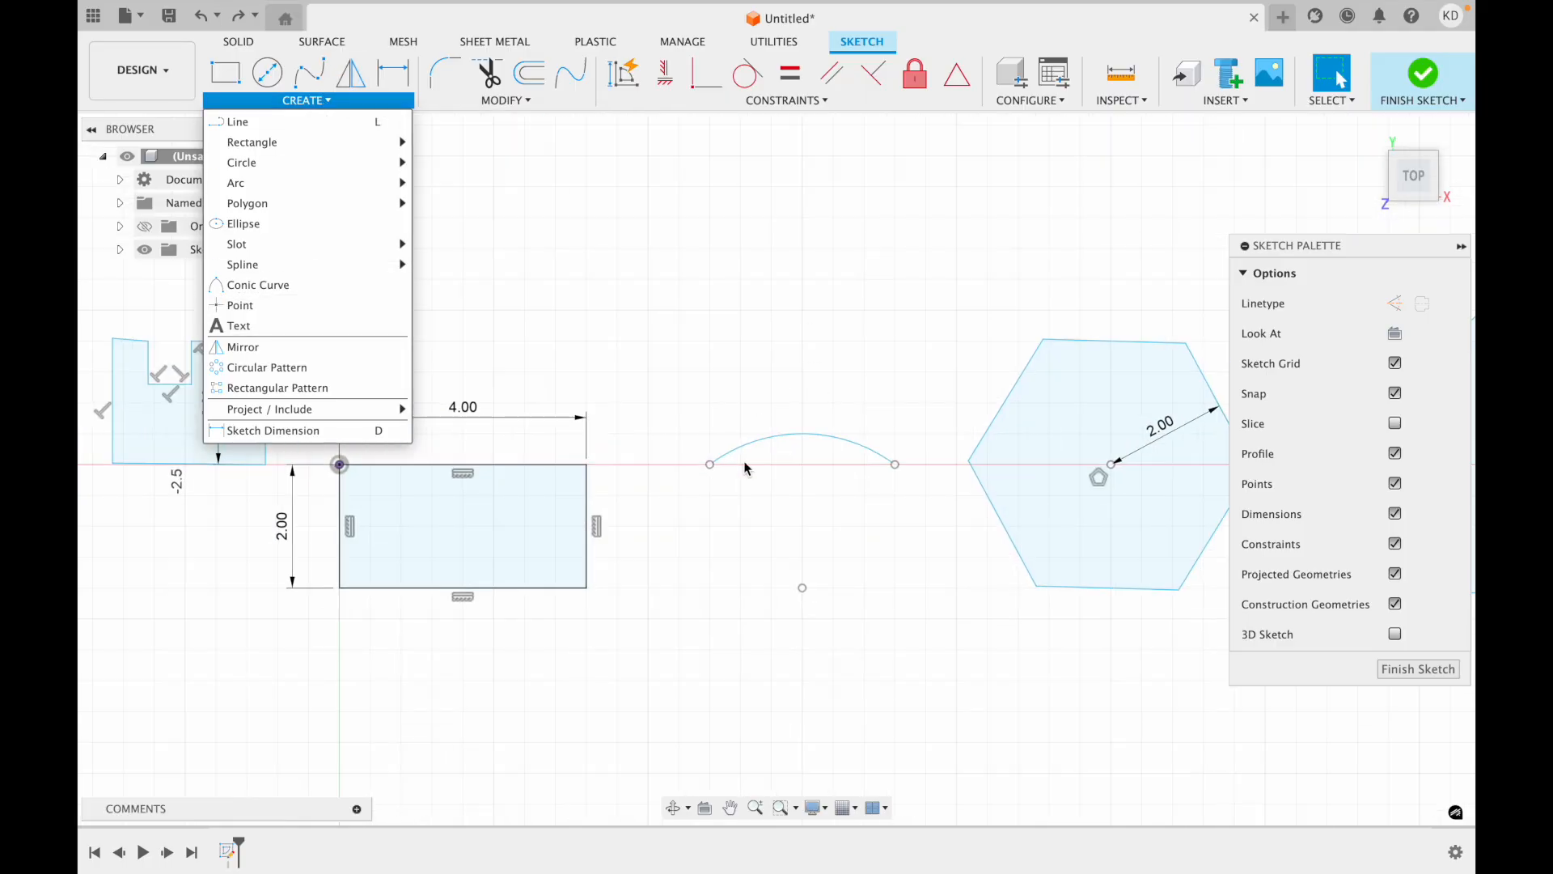
{"action": "left_click", "coordinate": [258, 120]}
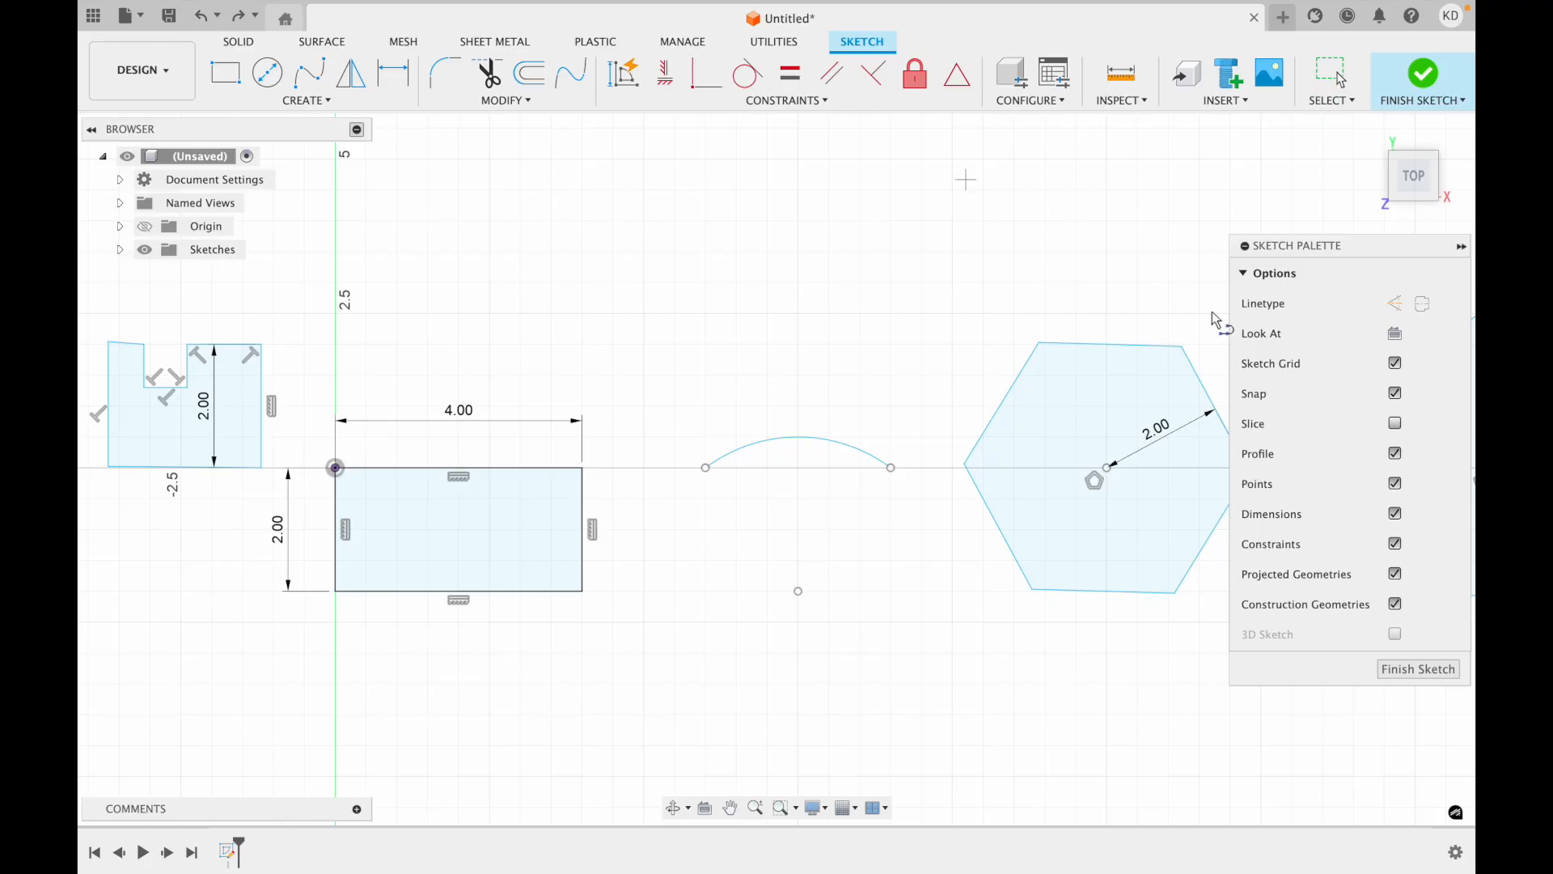
{"action": "left_click", "coordinate": [1394, 303]}
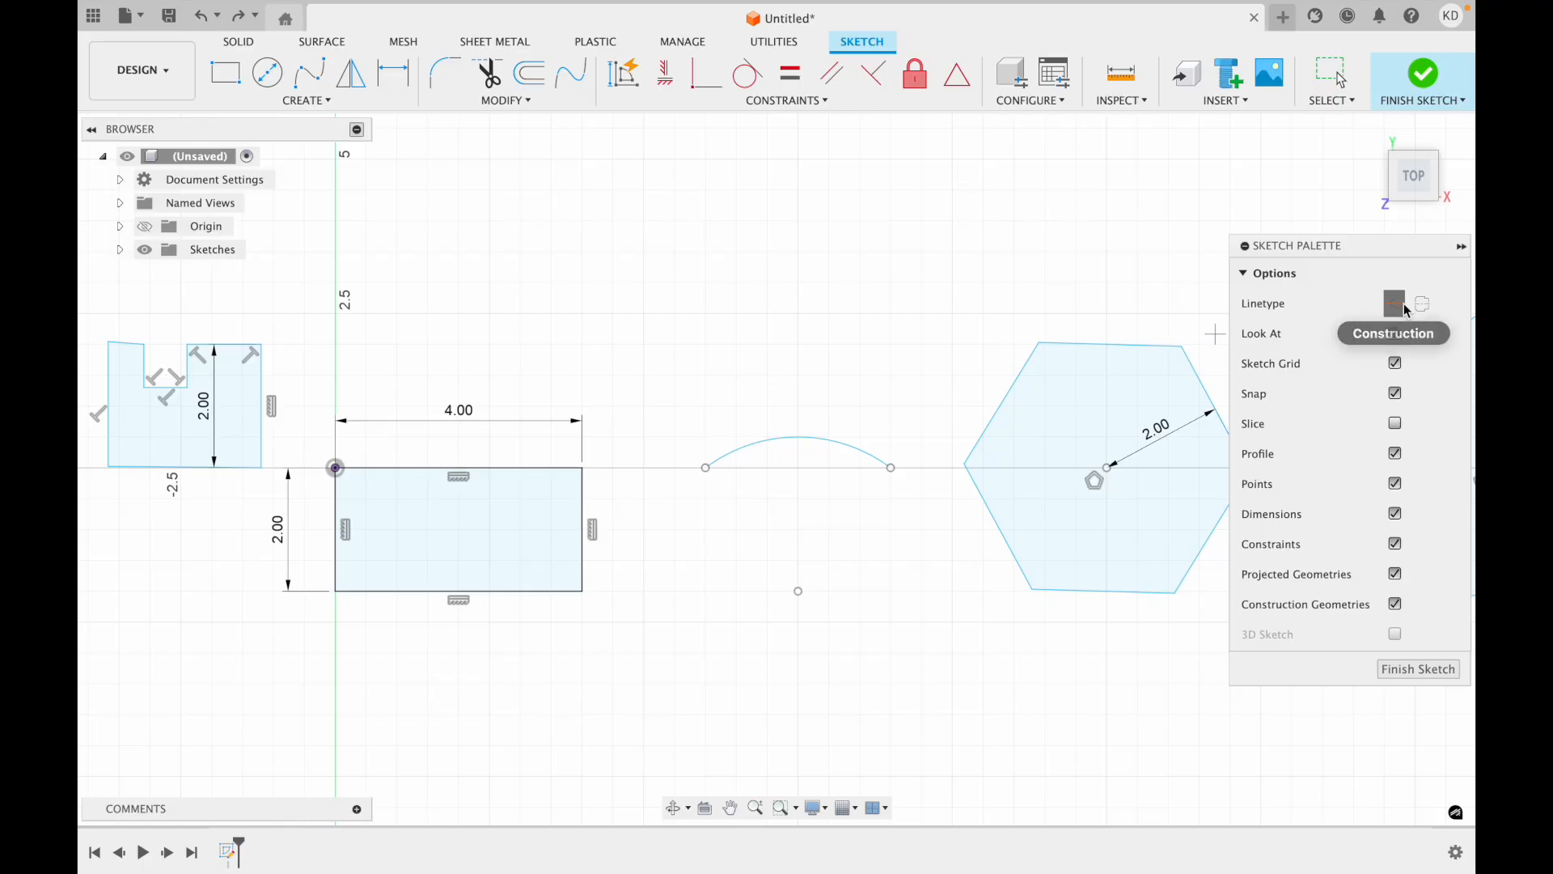
{"action": "left_click", "coordinate": [705, 467]}
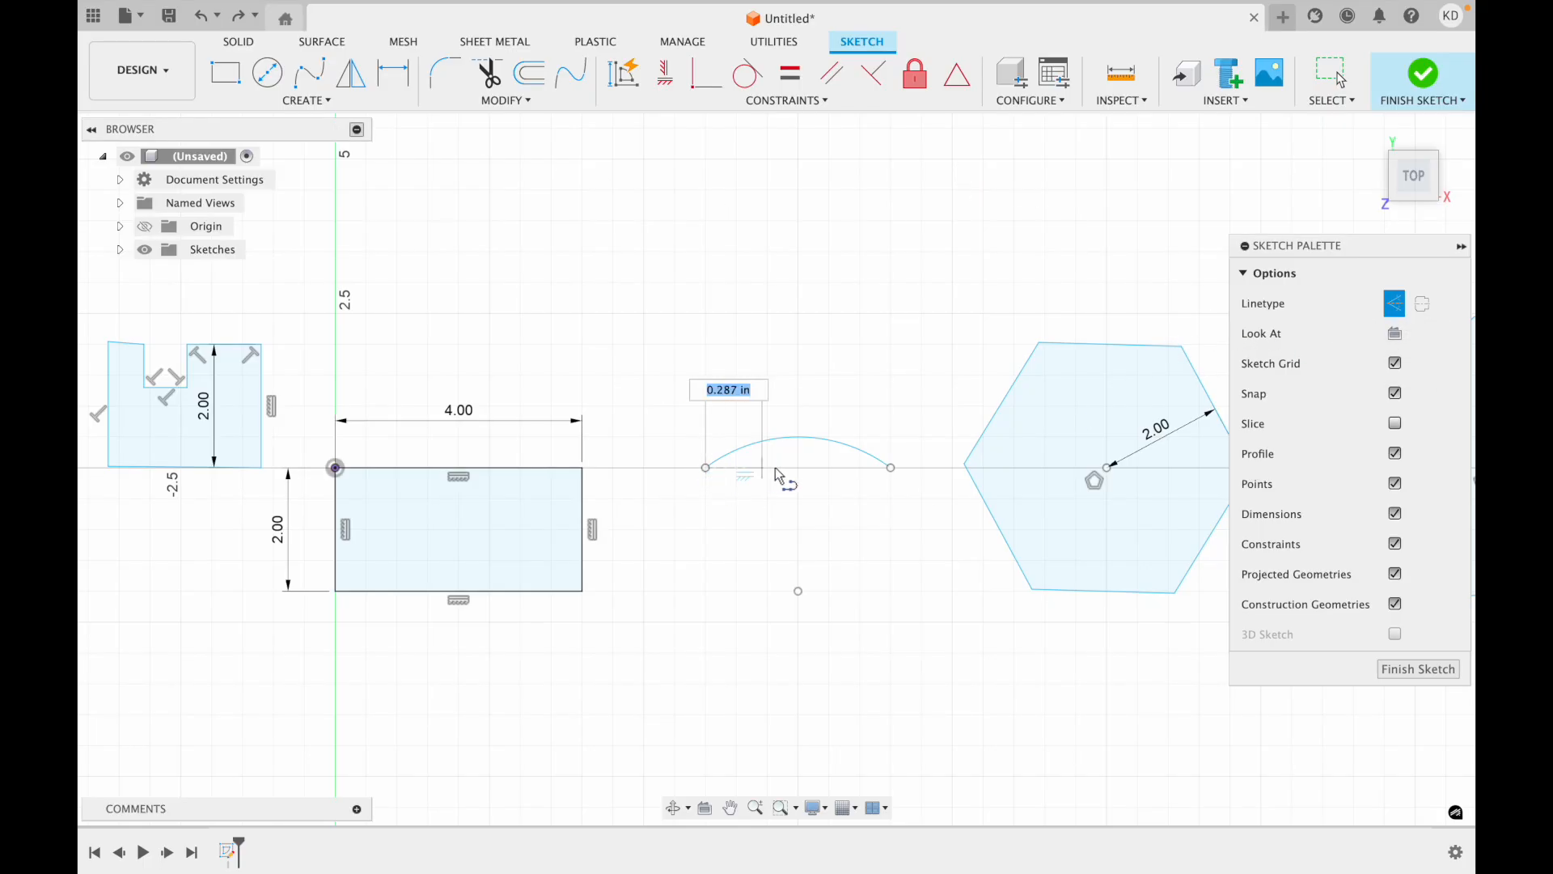
{"action": "double_click", "coordinate": [890, 467]}
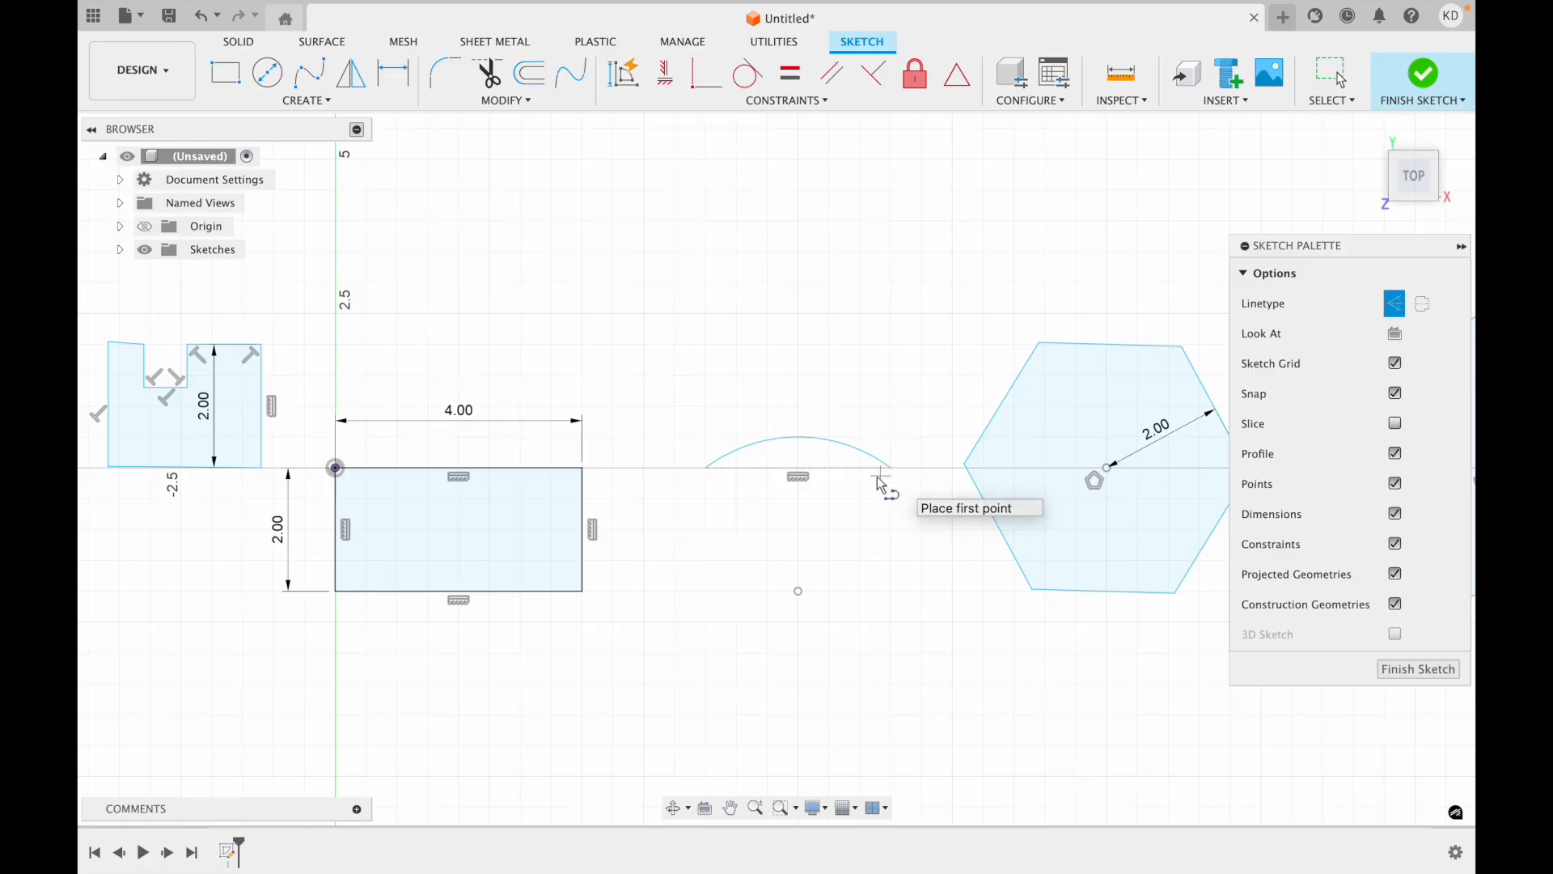
- Mirror the arc about the construction line to form a closed lens shape
{"action": "scroll", "coordinate": [838, 510], "scroll_direction": "up", "scroll_amount": 3}
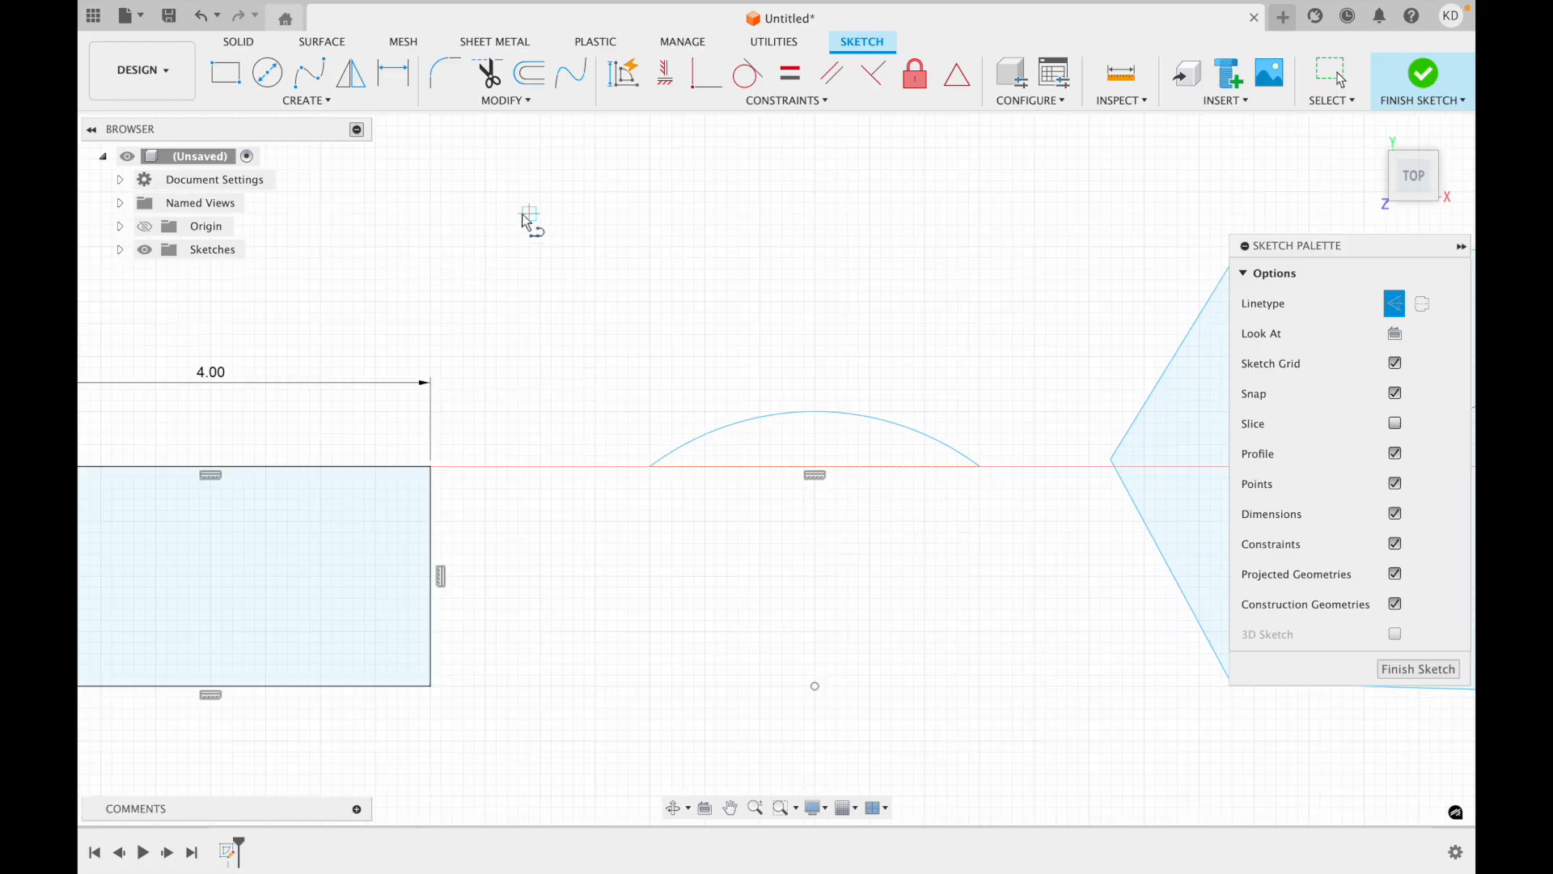
{"action": "left_click", "coordinate": [343, 85]}
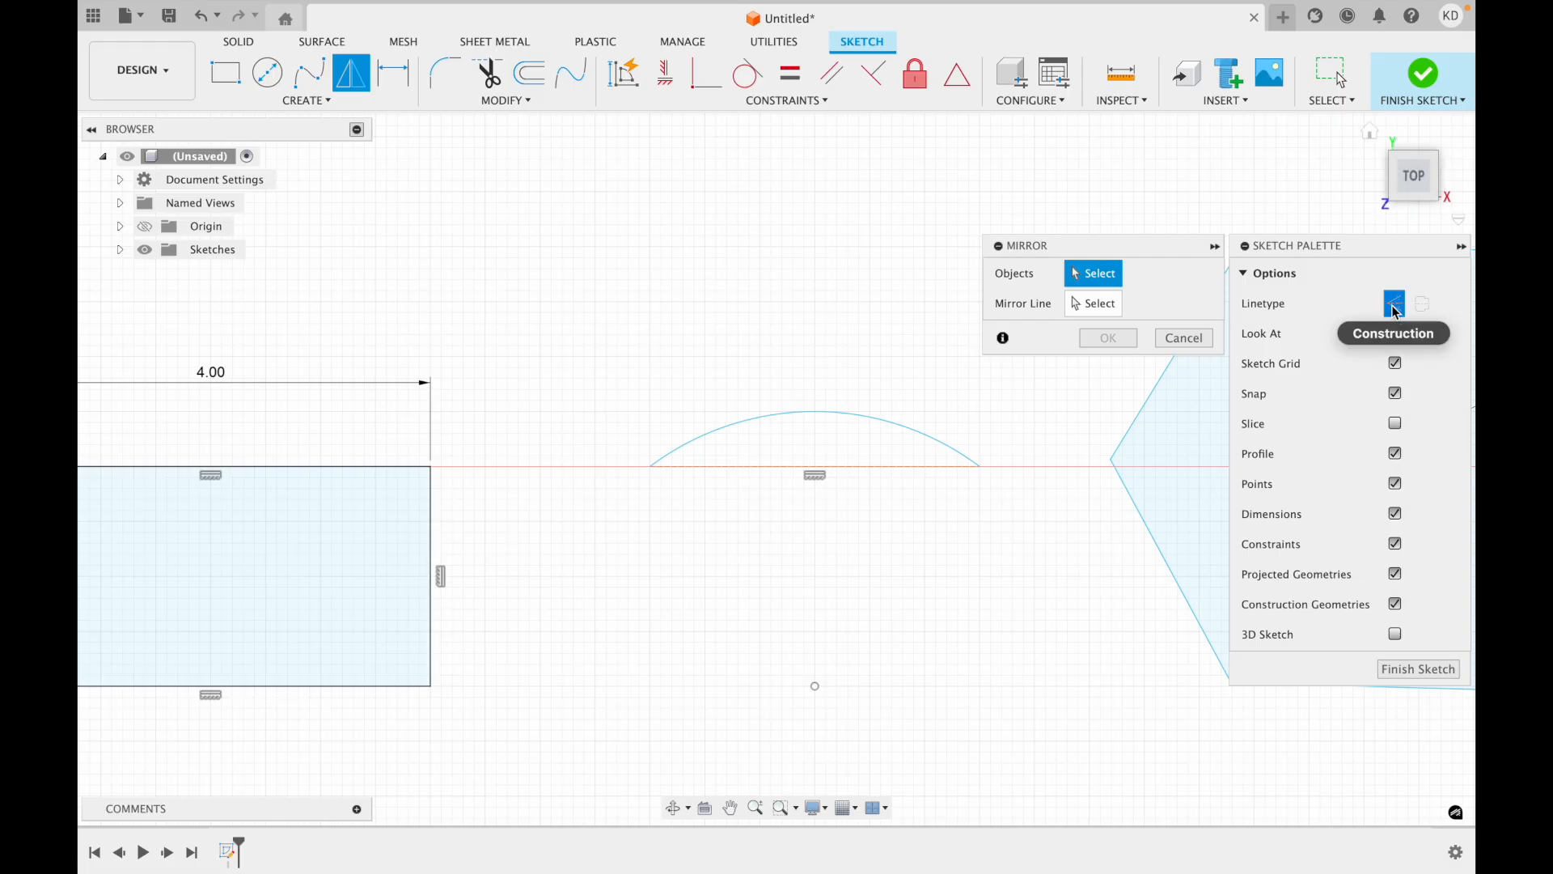
{"action": "left_click", "coordinate": [894, 433]}
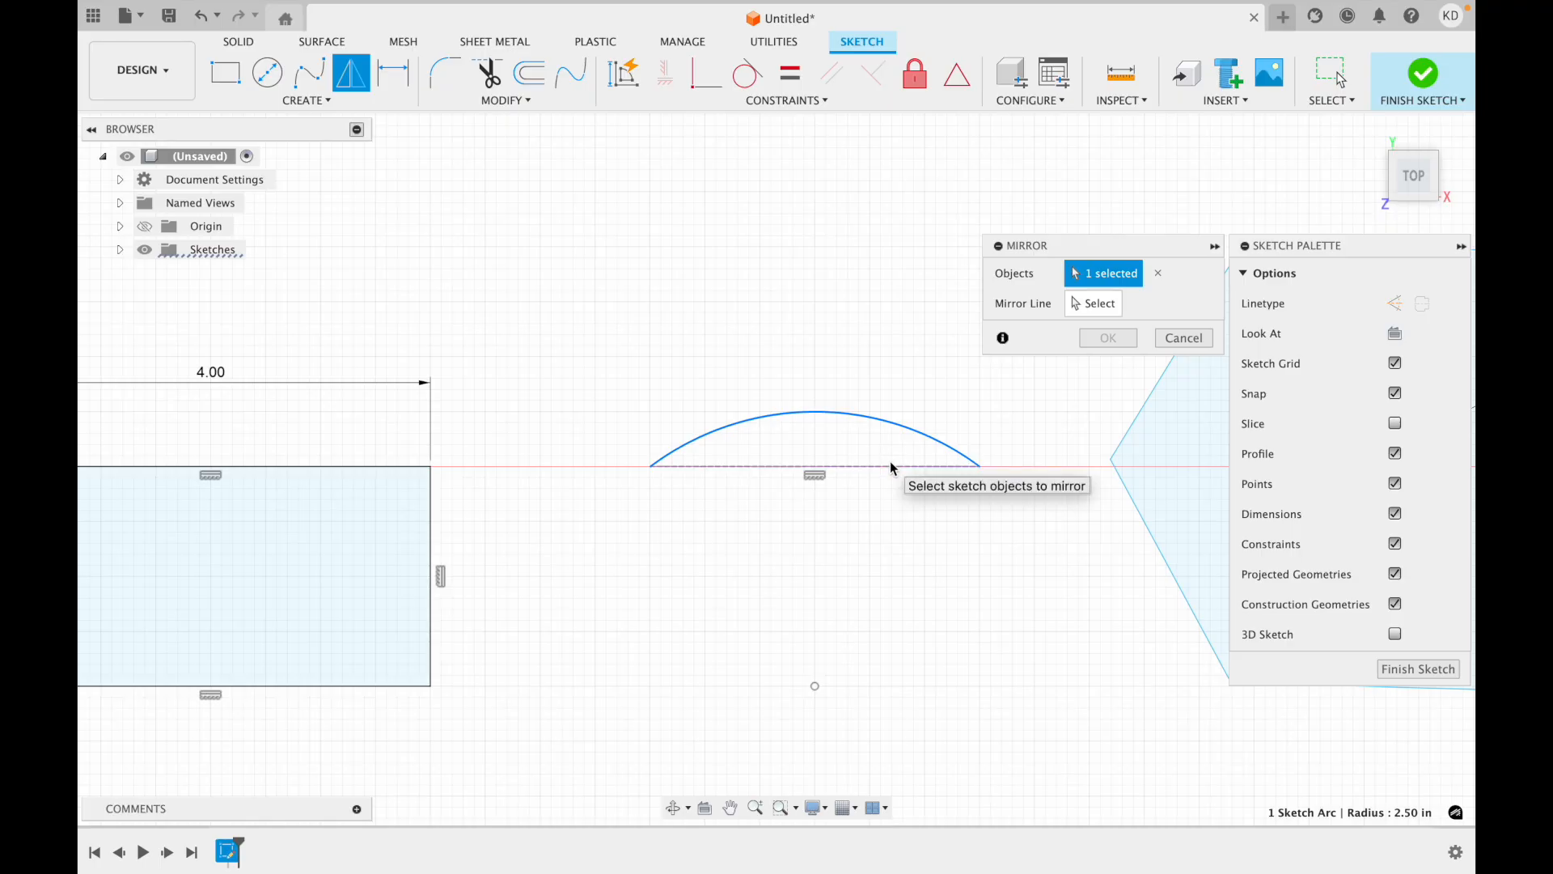
{"action": "left_click", "coordinate": [1100, 316]}
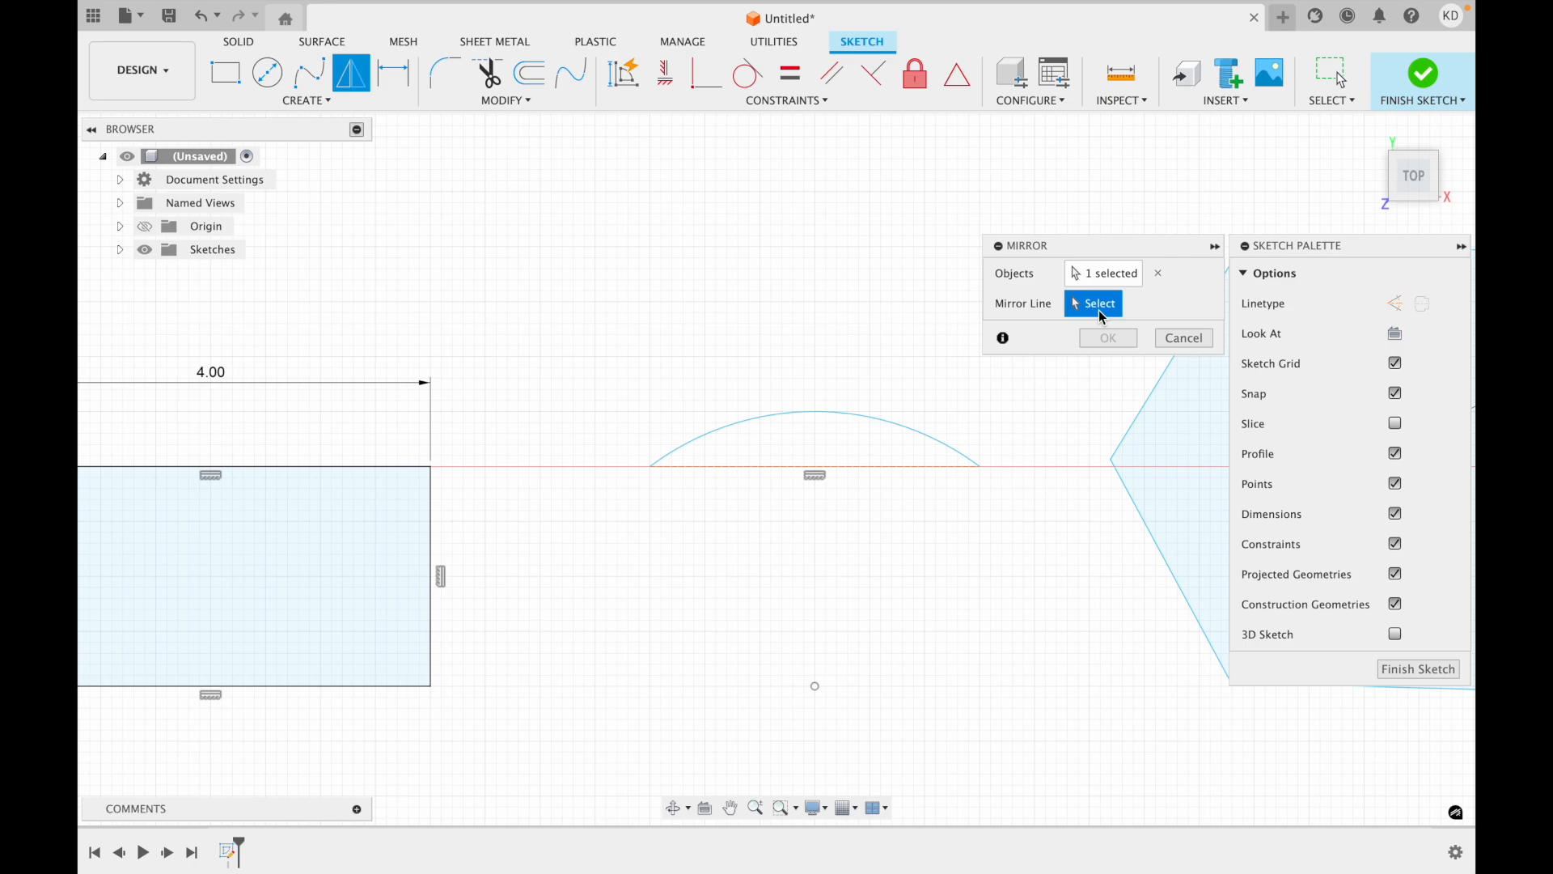
{"action": "left_click", "coordinate": [711, 467]}
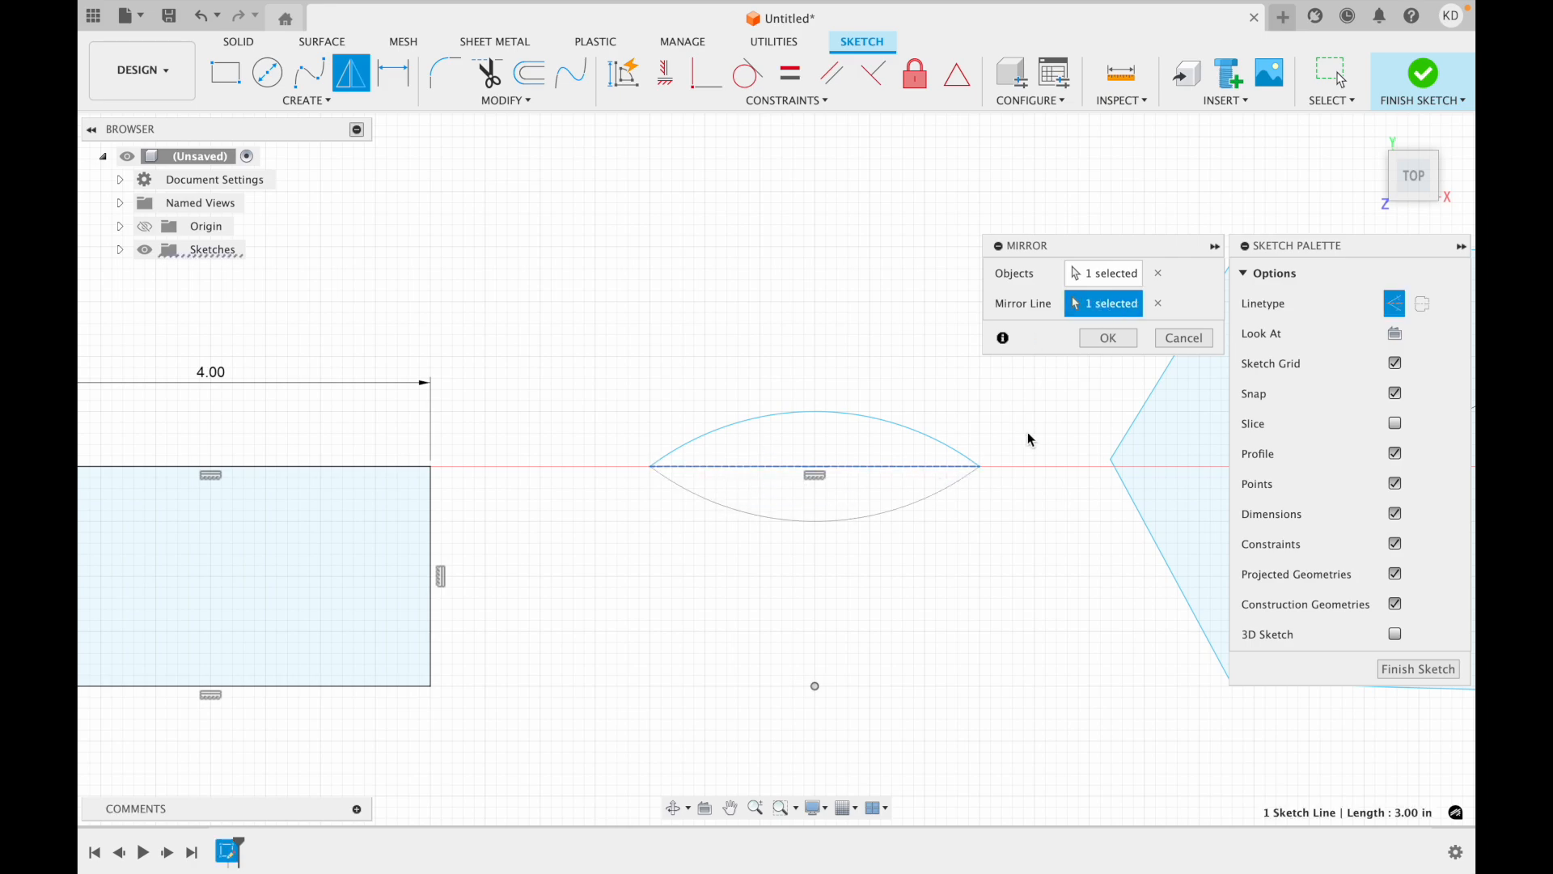
{"action": "left_click", "coordinate": [1107, 339]}
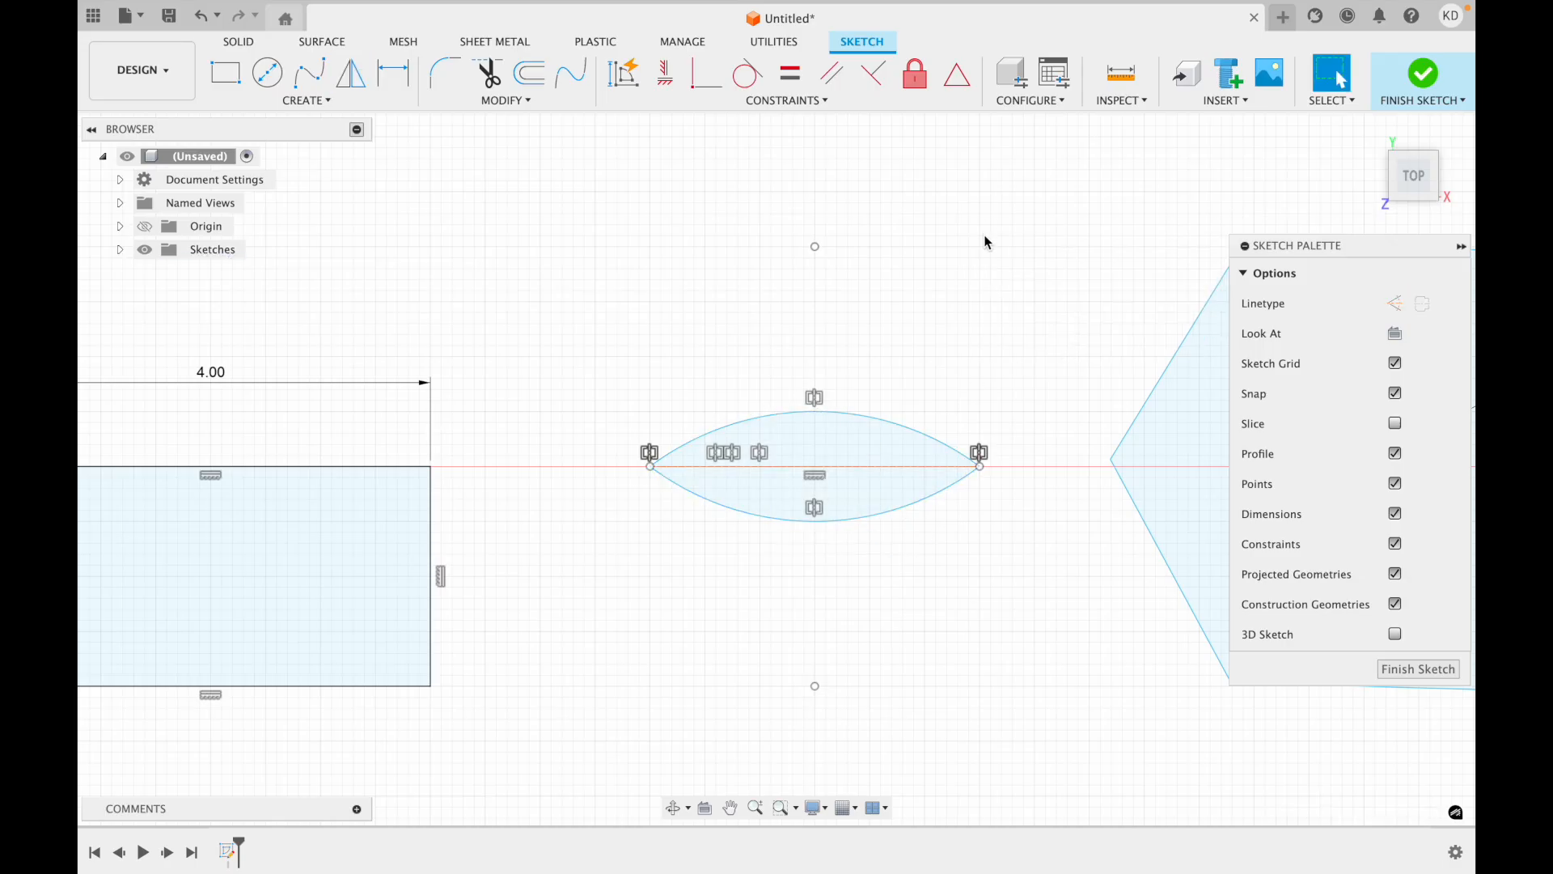
- Dimension the horizontal distance between the two end points of the lens shape, placing the dimension above it
{"action": "scroll", "coordinate": [985, 237], "scroll_direction": "right", "scroll_amount": 3}
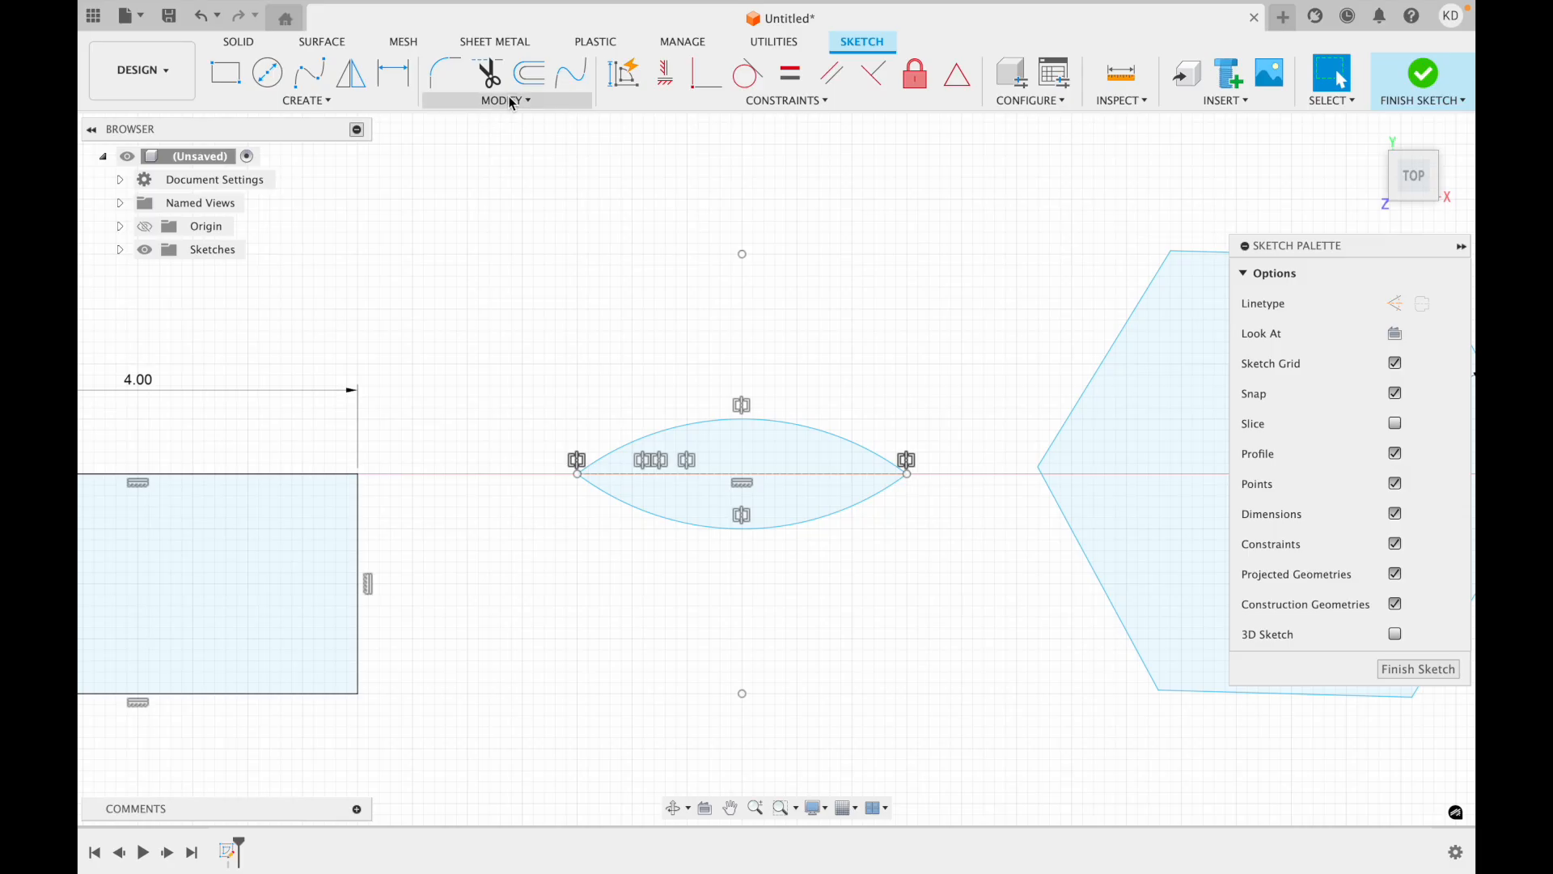
{"action": "left_click", "coordinate": [405, 77]}
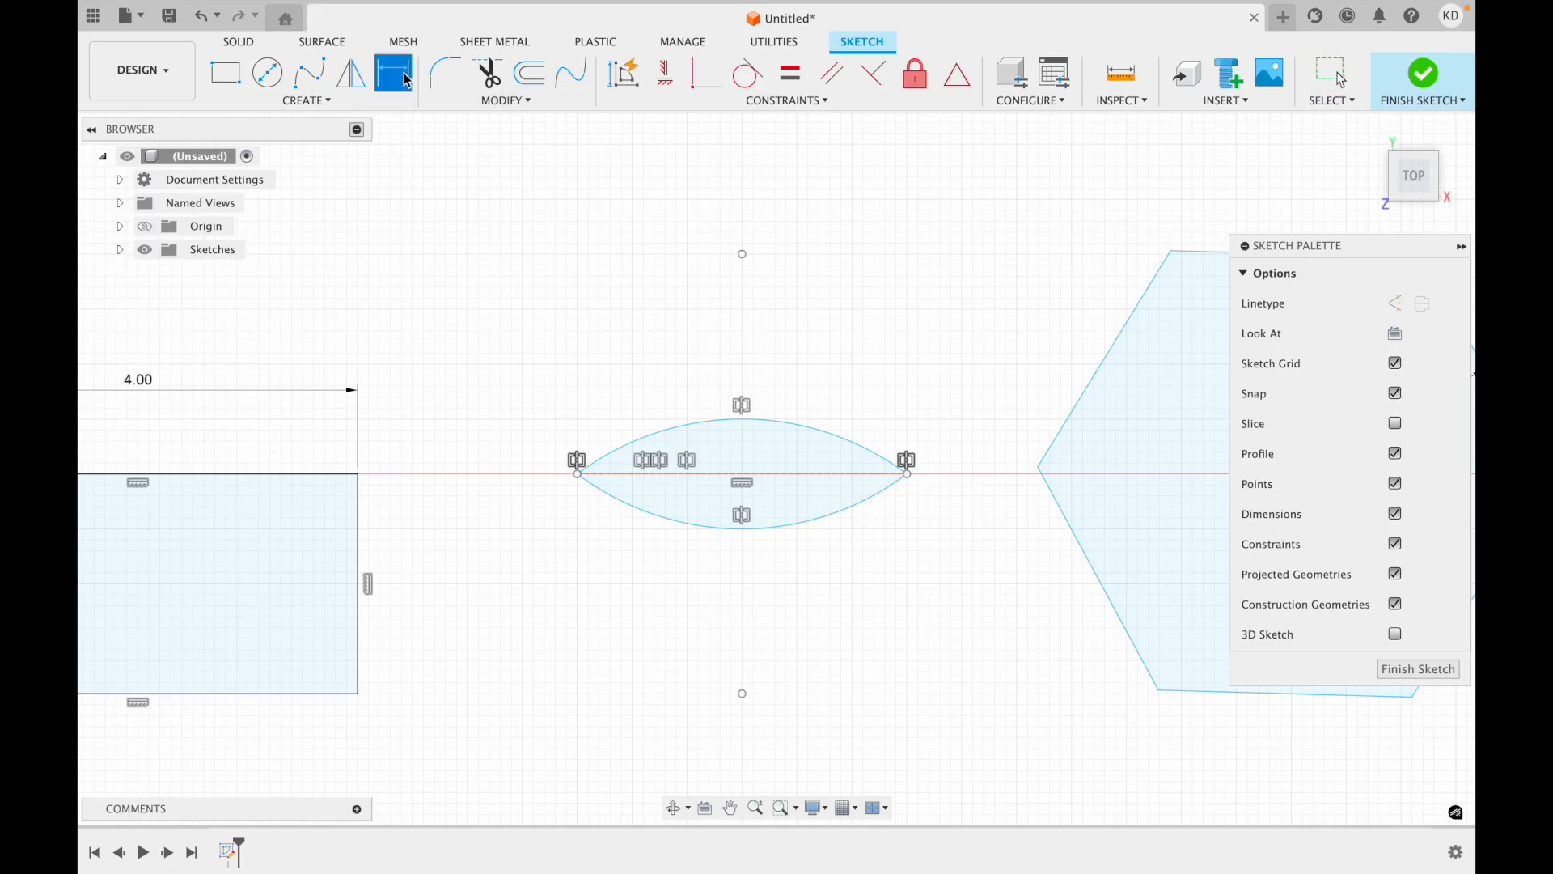
{"action": "left_click", "coordinate": [579, 476]}
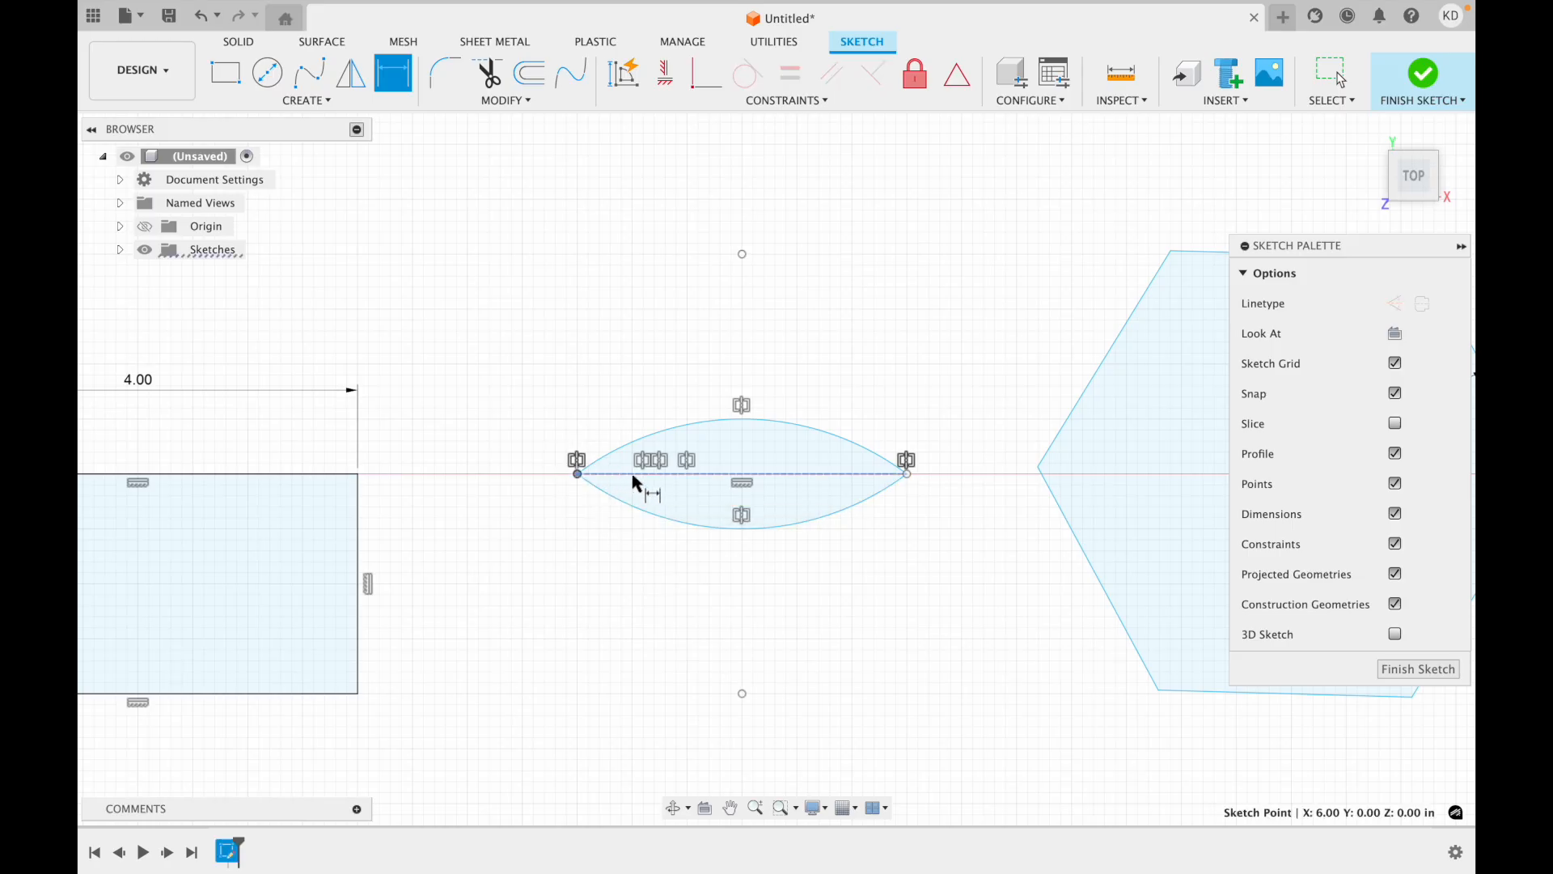
{"action": "left_click", "coordinate": [905, 475]}
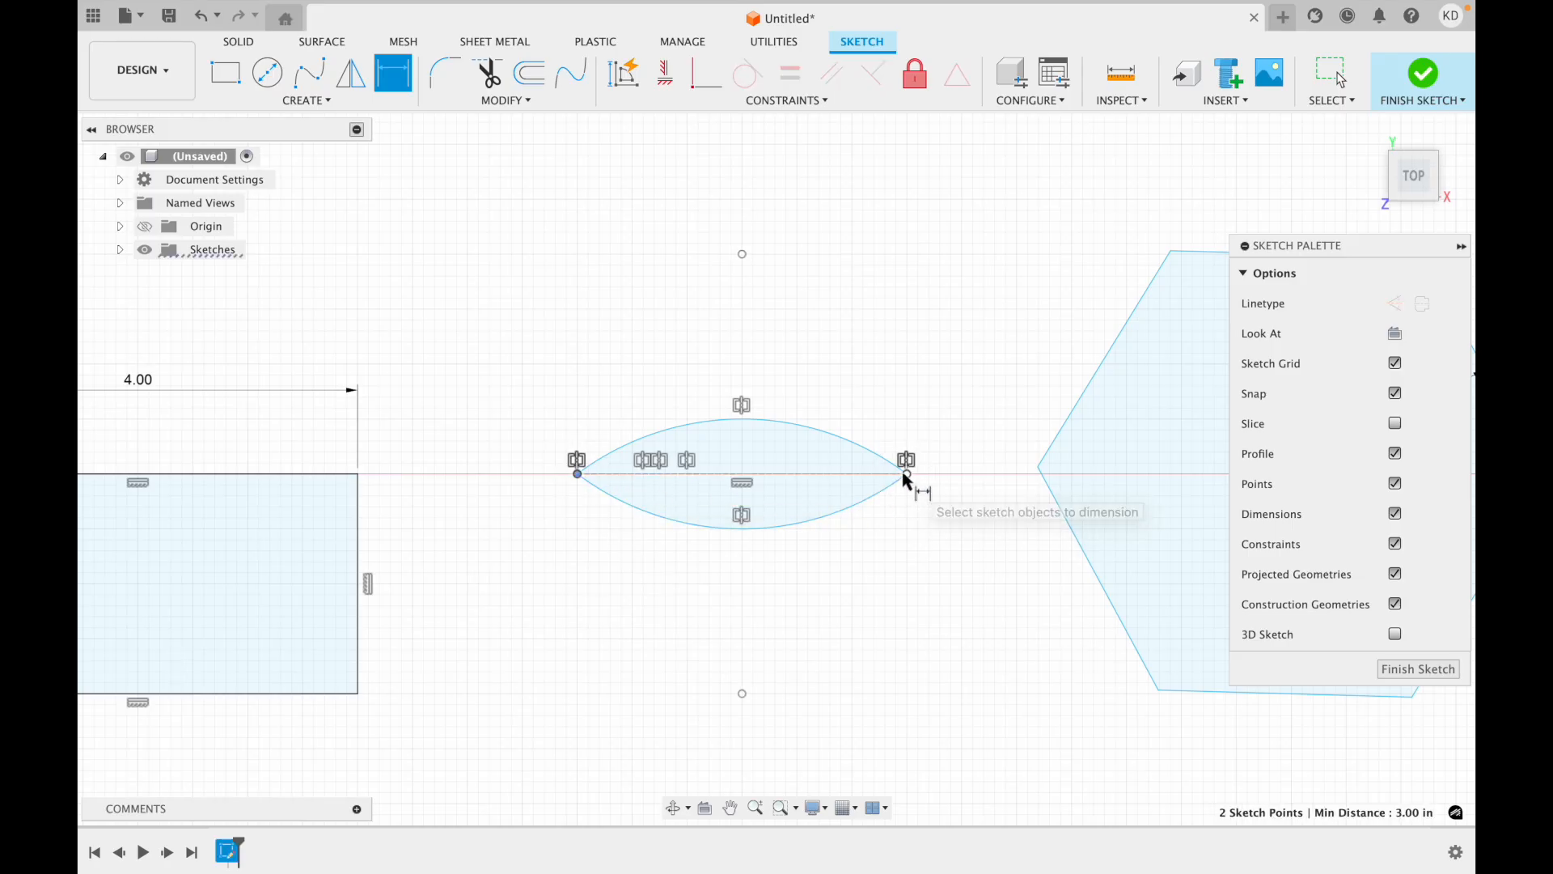
{"action": "left_click", "coordinate": [892, 396]}
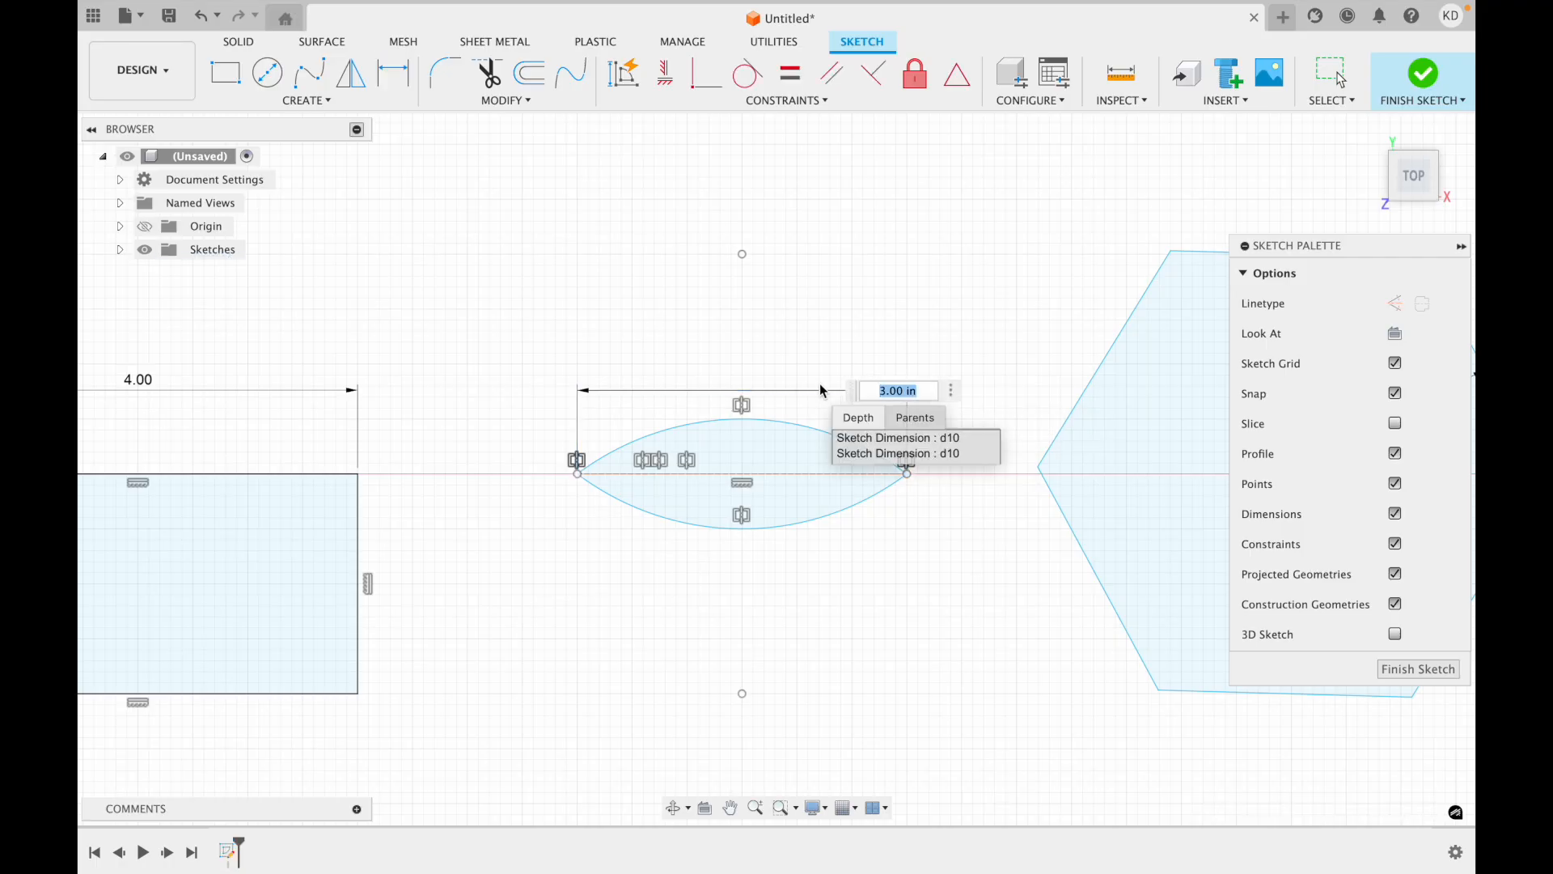
- Set the width of the lens shape to 6.0 in and leave the dimension command
{"action": "left_click", "coordinate": [893, 391]}
{"action": "key", "text": "BackSpace"}
{"action": "key", "text": "BackSpace"}
{"action": "key", "text": "BackSpace"}
{"action": "type", "text": "1"}
{"action": "key", "text": "BackSpace"}
{"action": "type", "text": "6"}
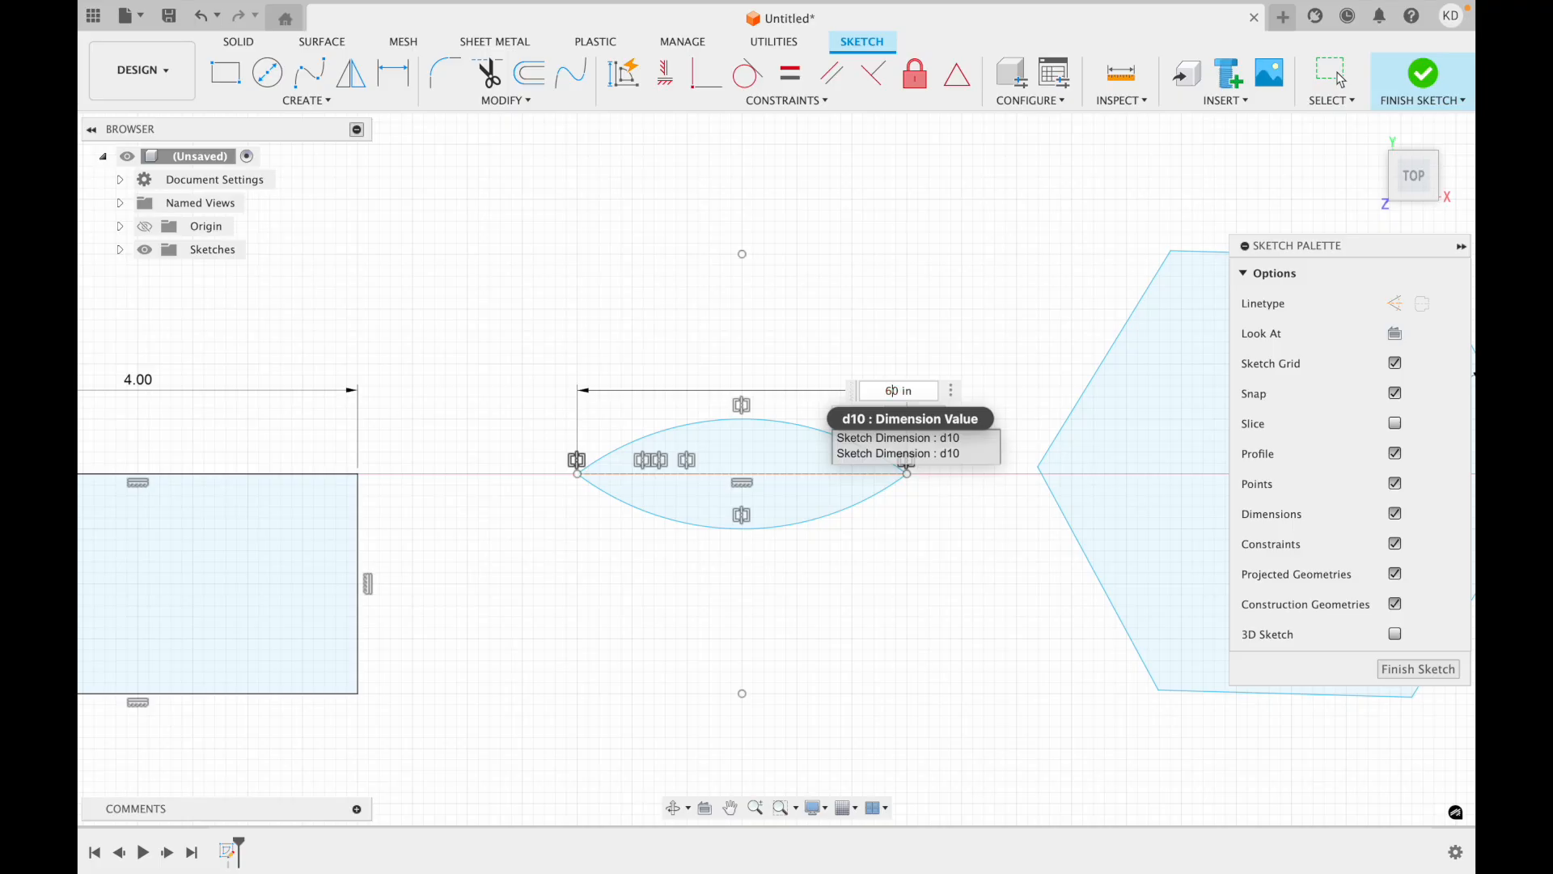
{"action": "type", "text": "."}
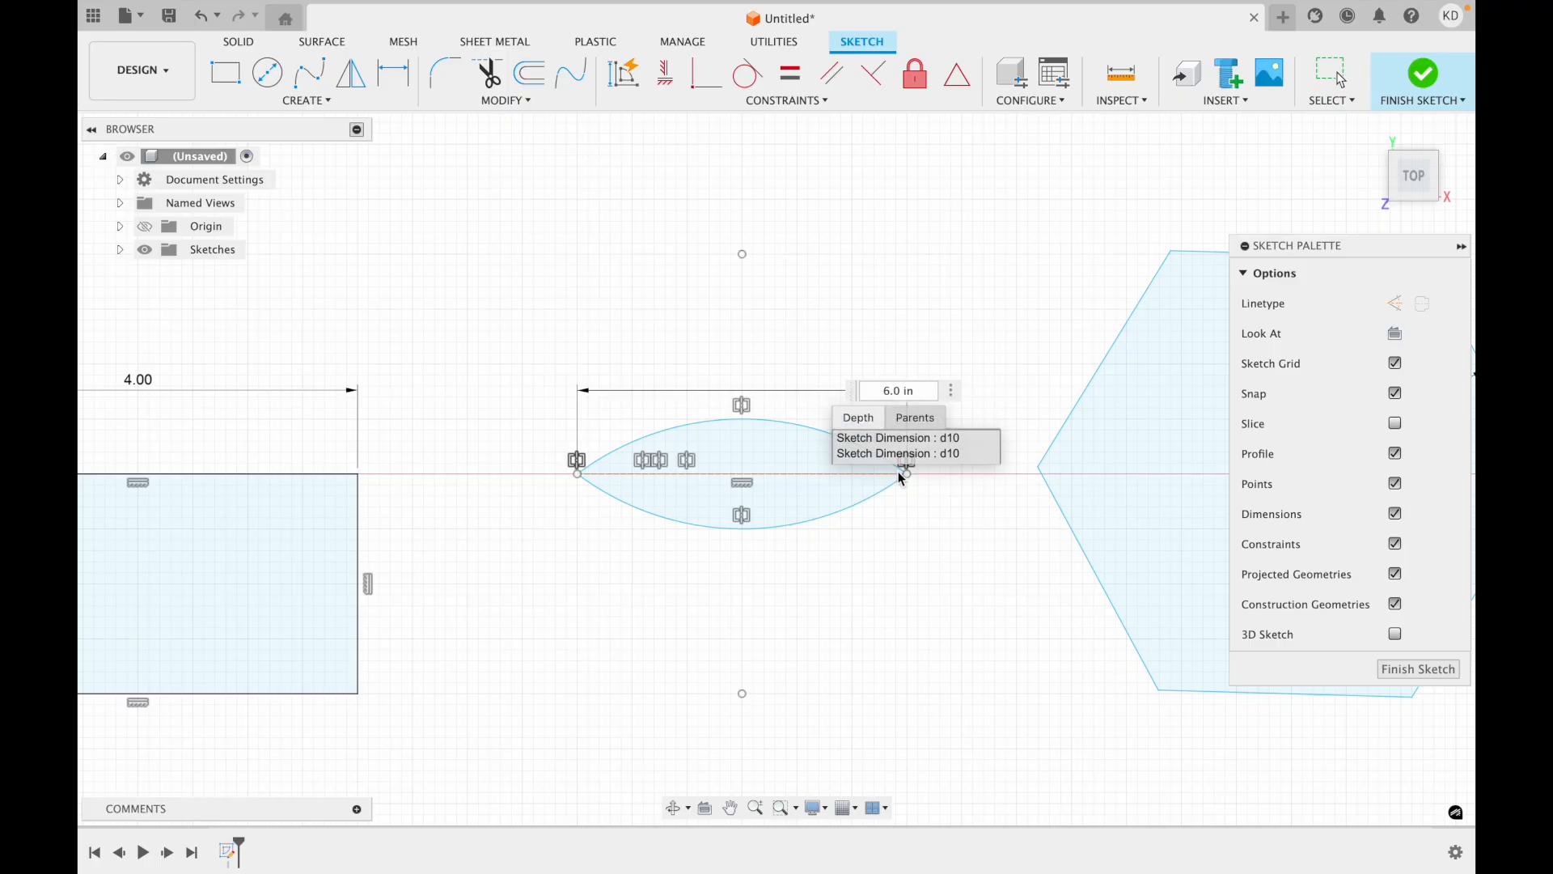
{"action": "left_click", "coordinate": [904, 537]}
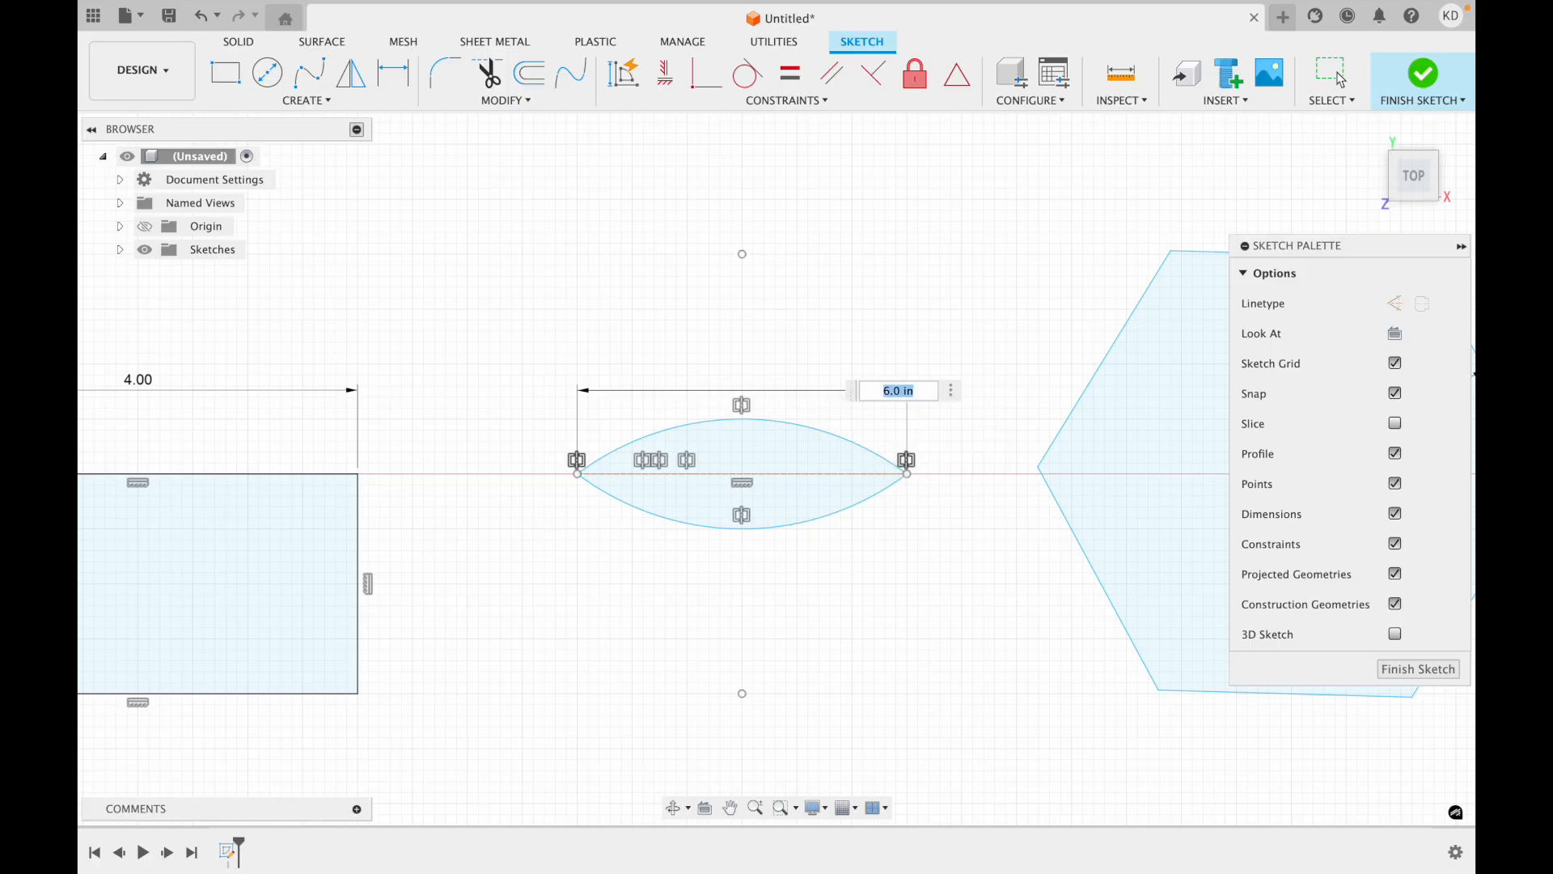
{"action": "key", "text": "Return"}
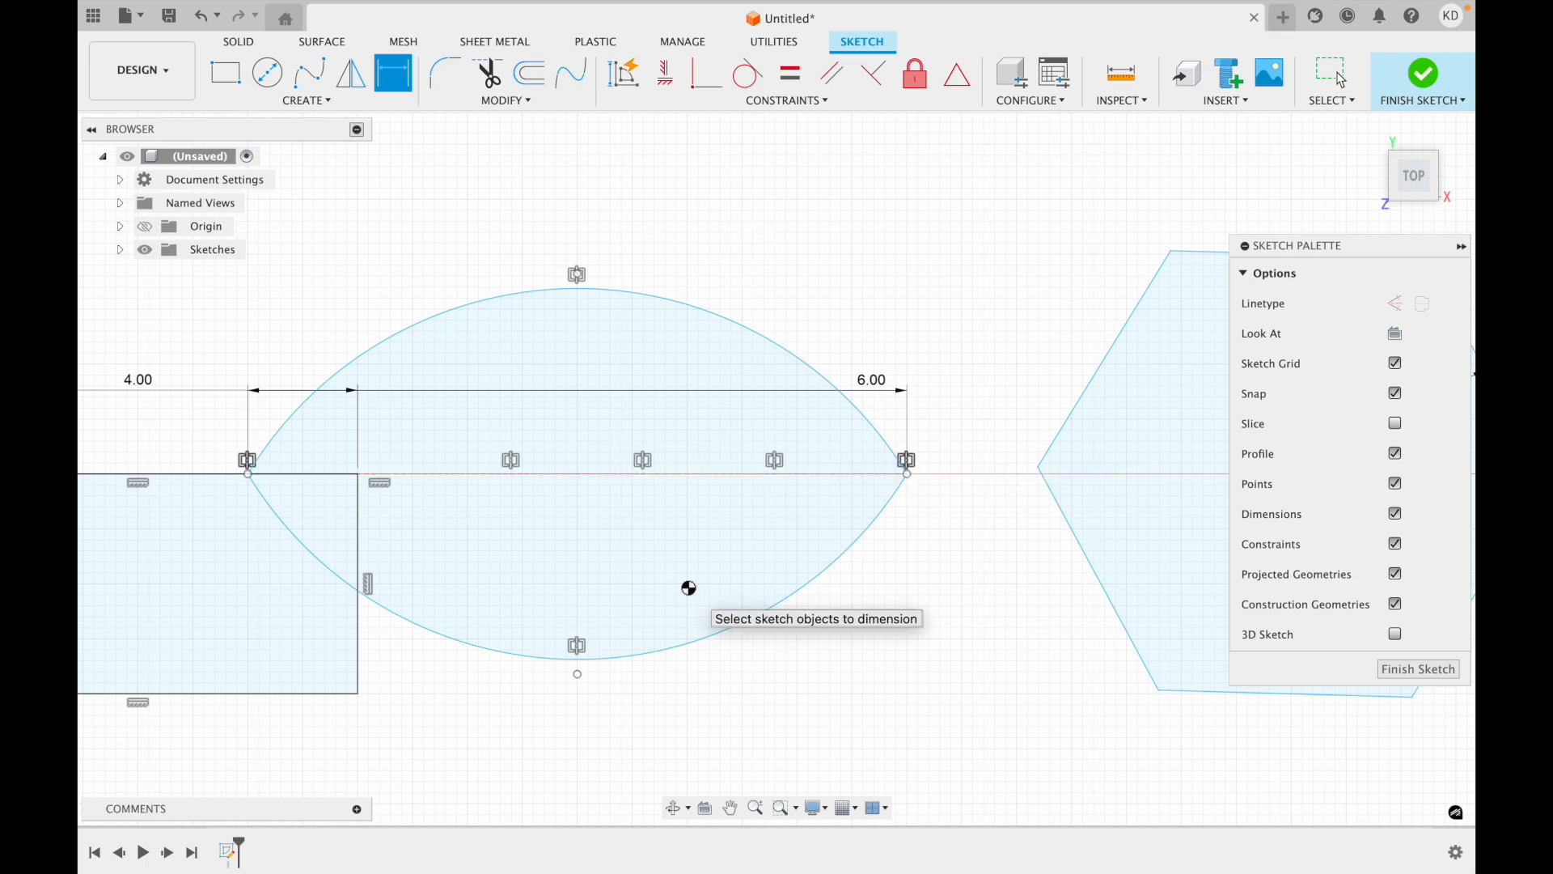
{"action": "key", "text": "Escape"}
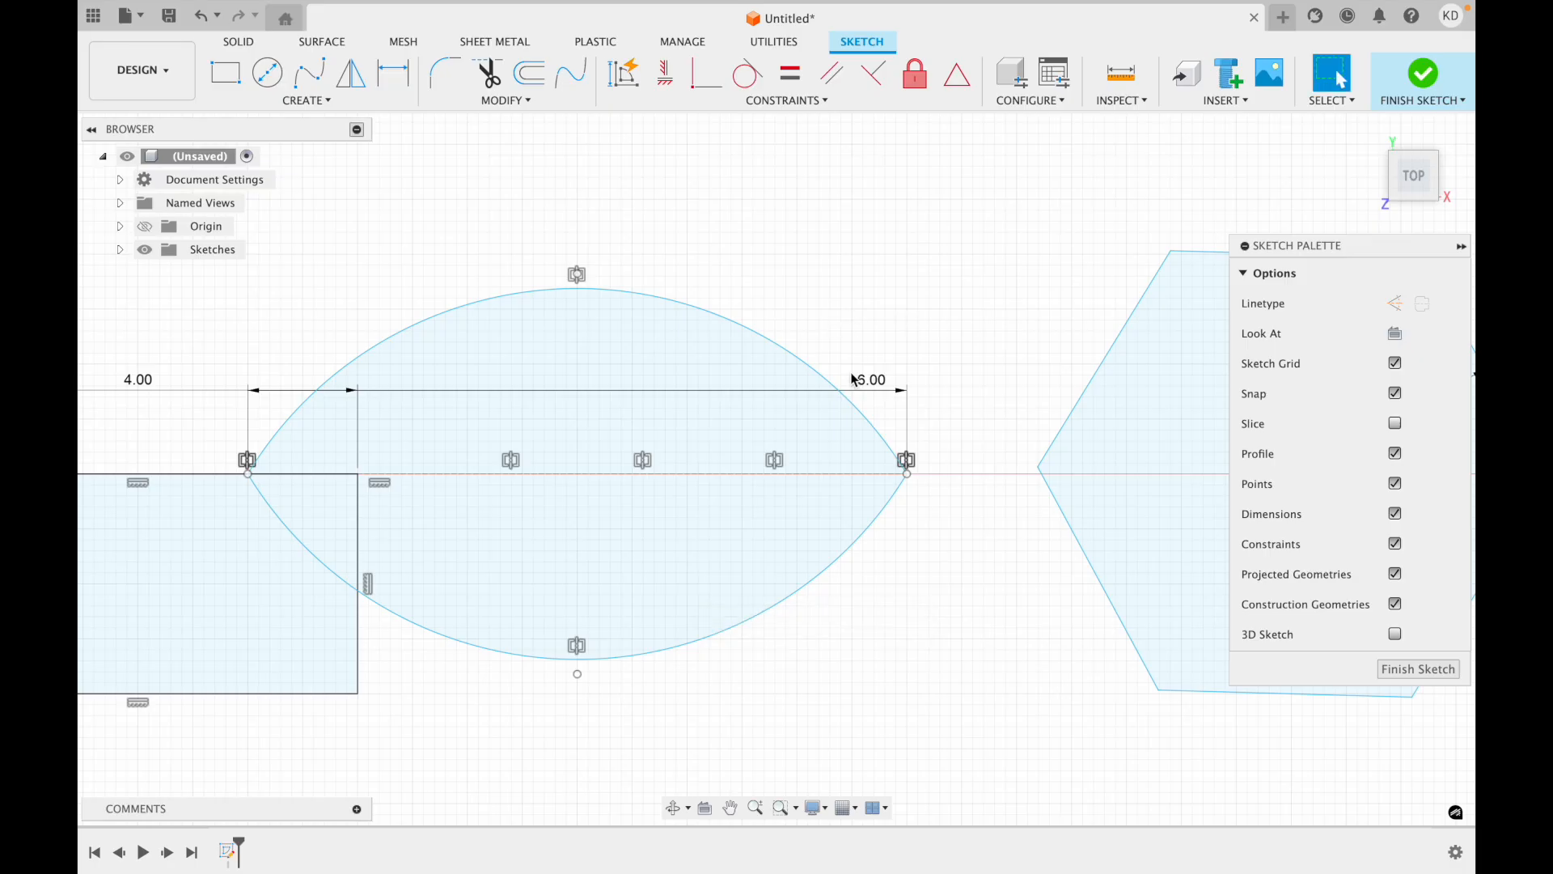
- Set the width dimension of the lens shape to 3 in
{"action": "left_click", "coordinate": [880, 385]}
{"action": "double_click", "coordinate": [882, 390]}
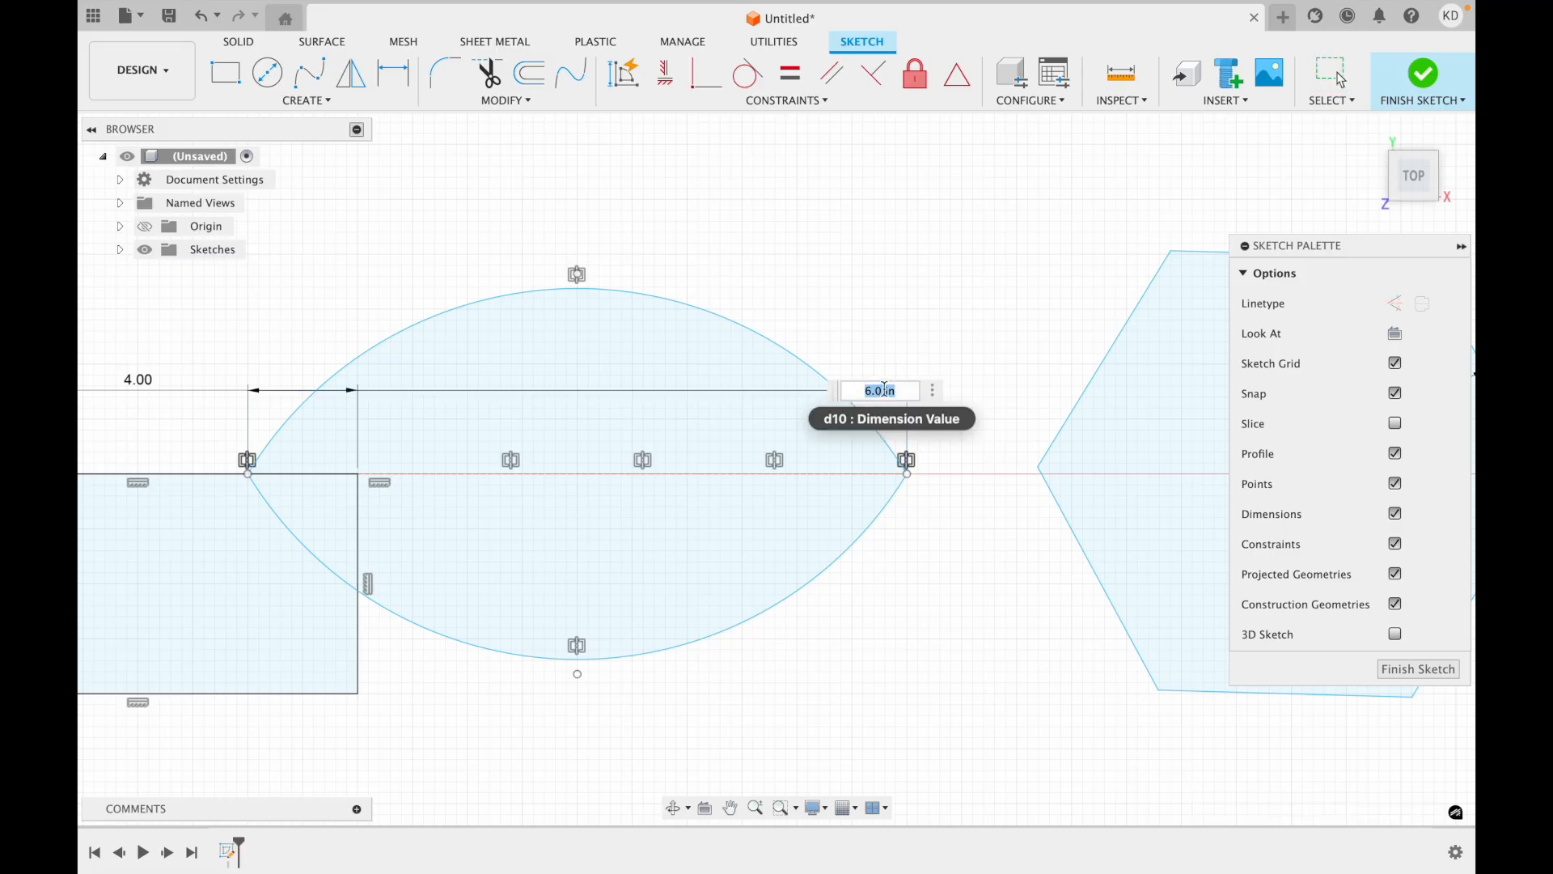
{"action": "left_click", "coordinate": [876, 390]}
{"action": "key", "text": "BackSpace"}
{"action": "type", "text": "3"}
{"action": "key", "text": "Return"}
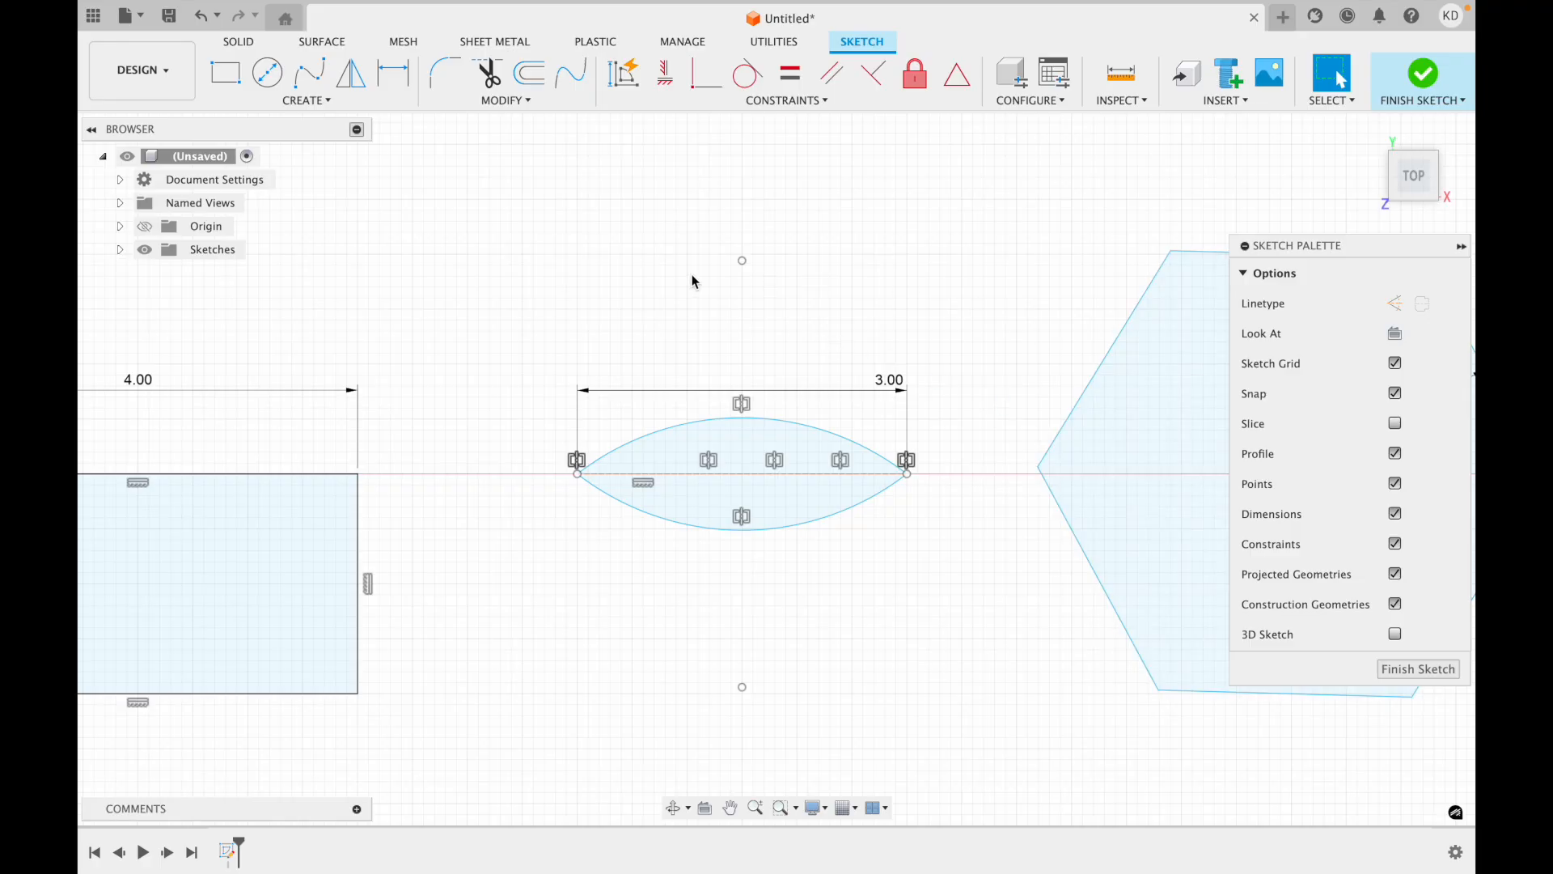
- Fillet the rectangle's corner at the origin, between its left and upper edges
{"action": "left_click", "coordinate": [565, 103]}
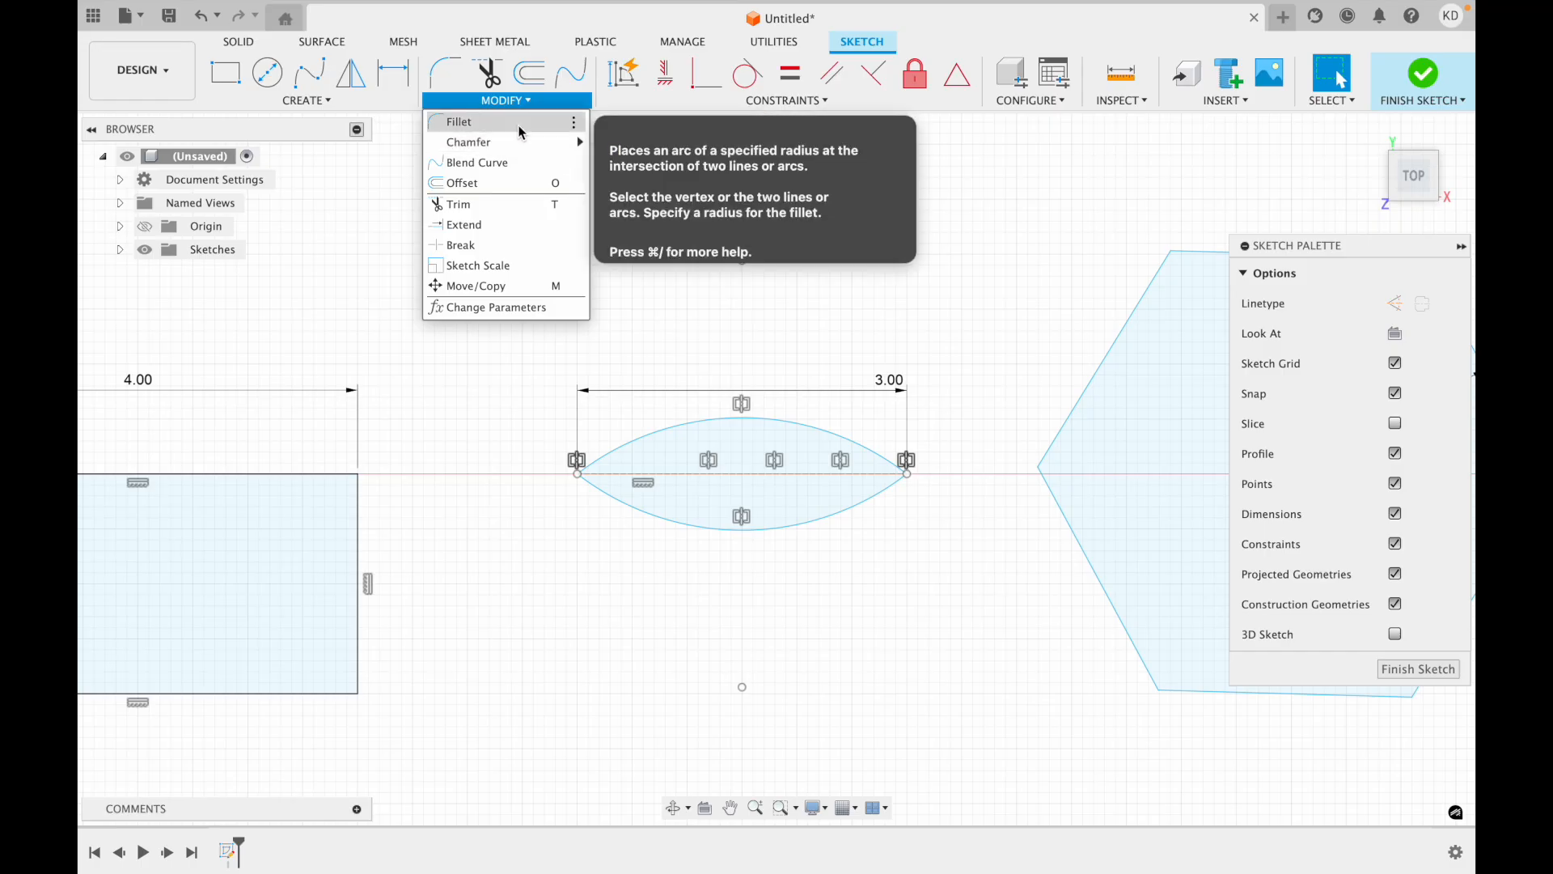
{"action": "scroll", "coordinate": [294, 706], "scroll_direction": "left", "scroll_amount": 2}
{"action": "scroll", "coordinate": [295, 705], "scroll_direction": "left", "scroll_amount": 8}
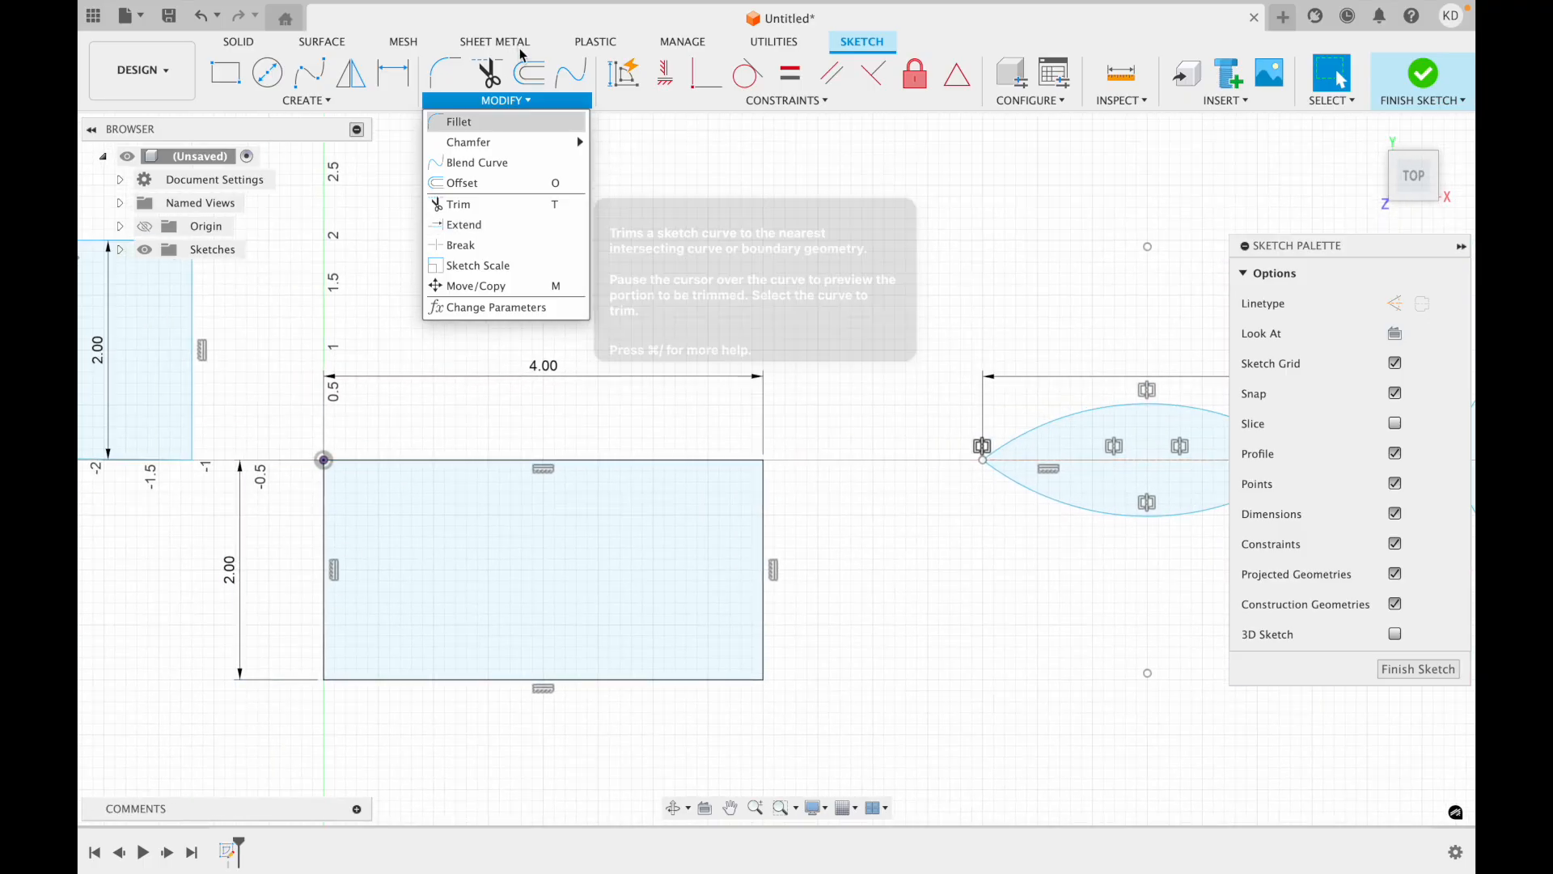
{"action": "left_click", "coordinate": [463, 121]}
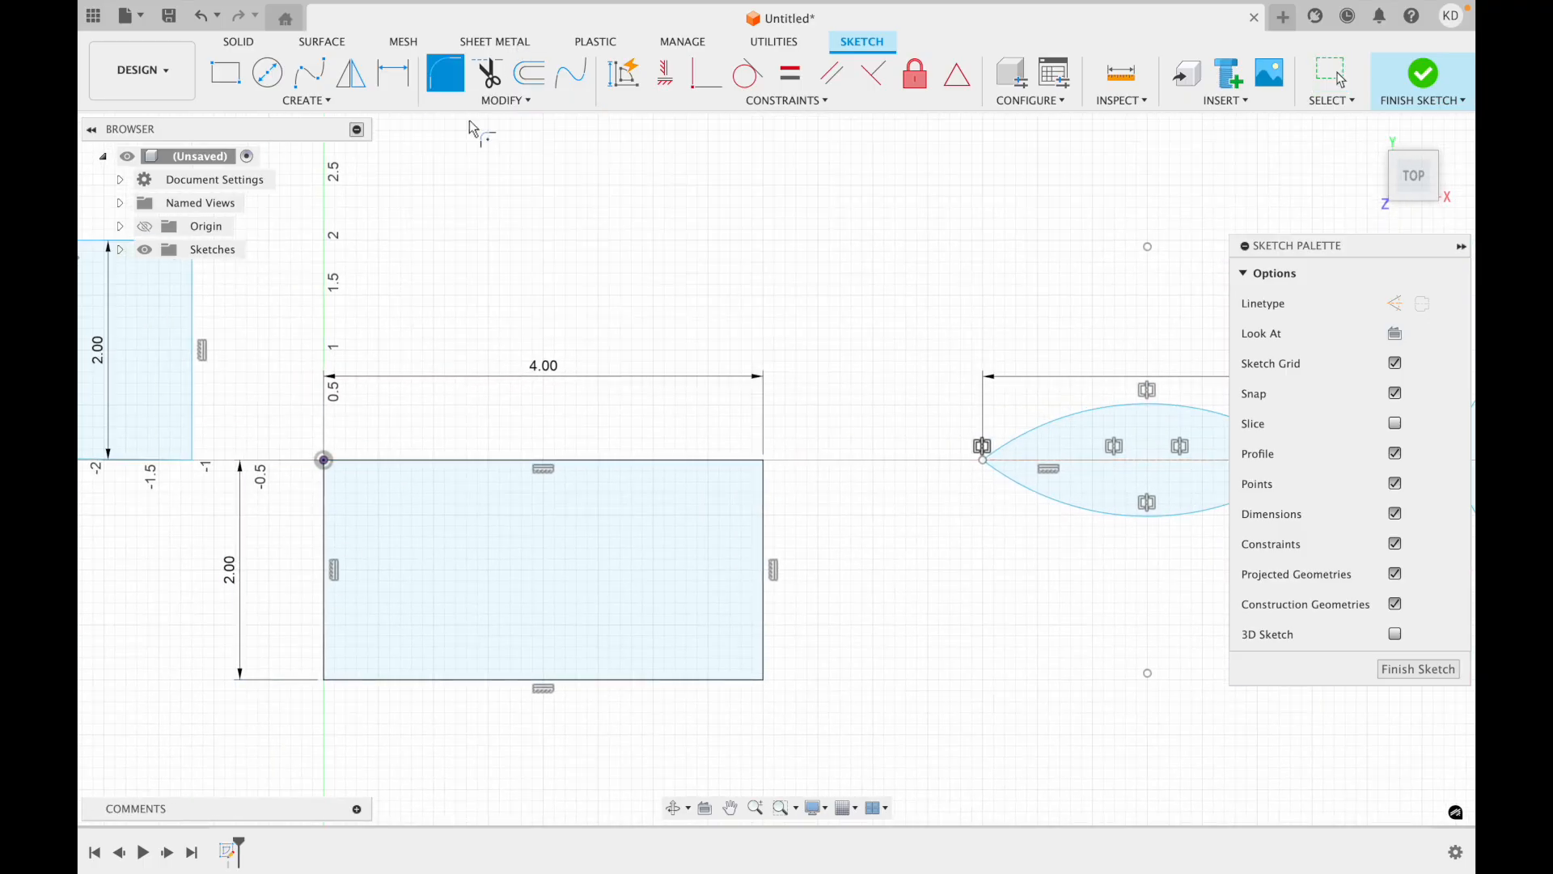
{"action": "left_click", "coordinate": [326, 497]}
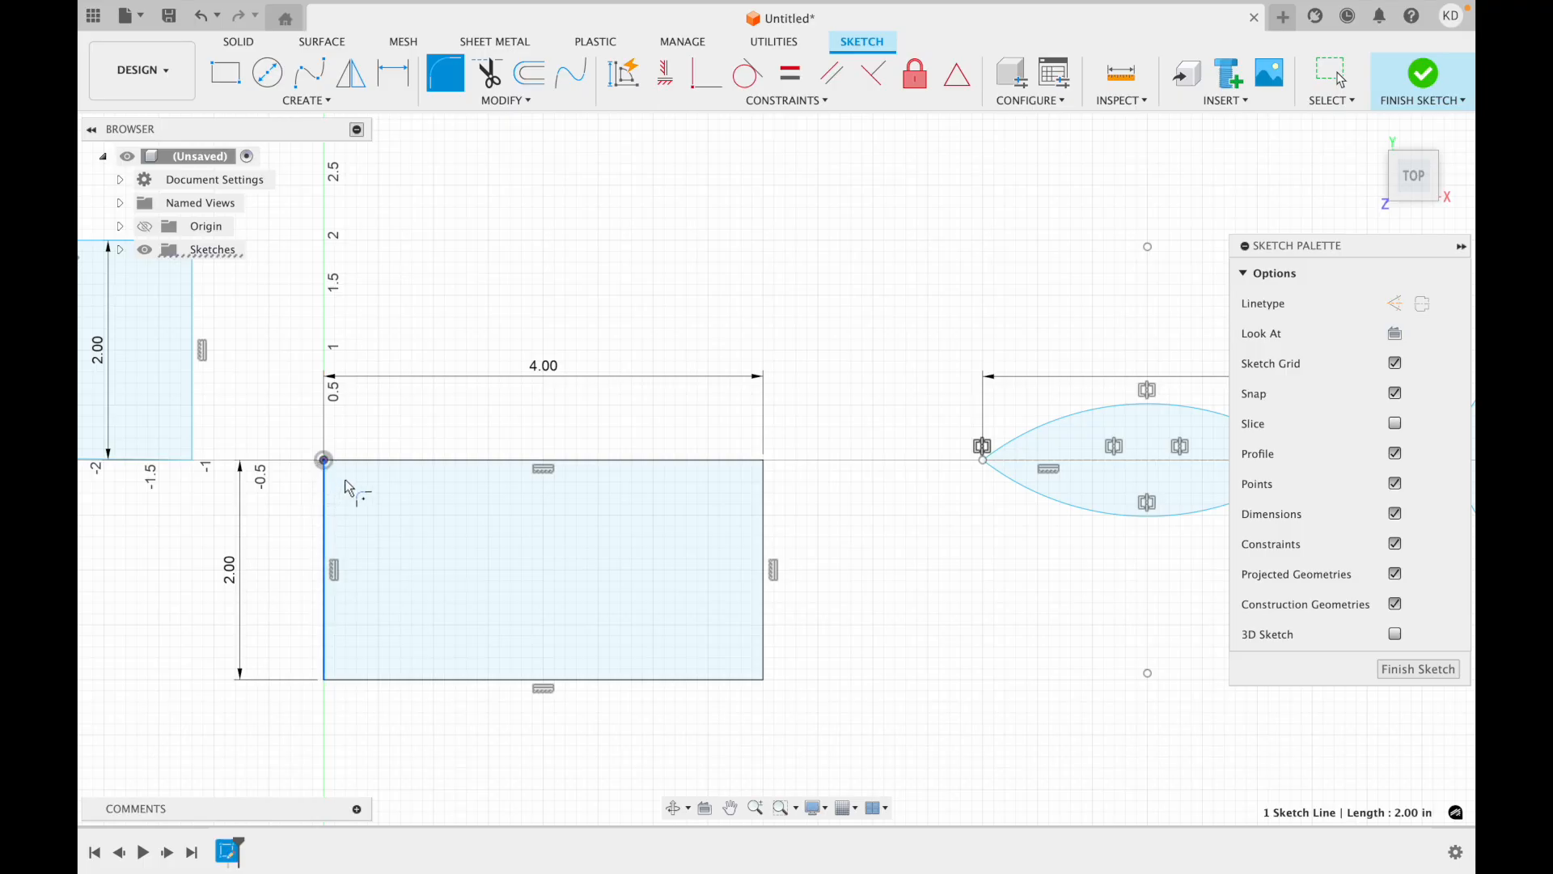
{"action": "left_click", "coordinate": [363, 465]}
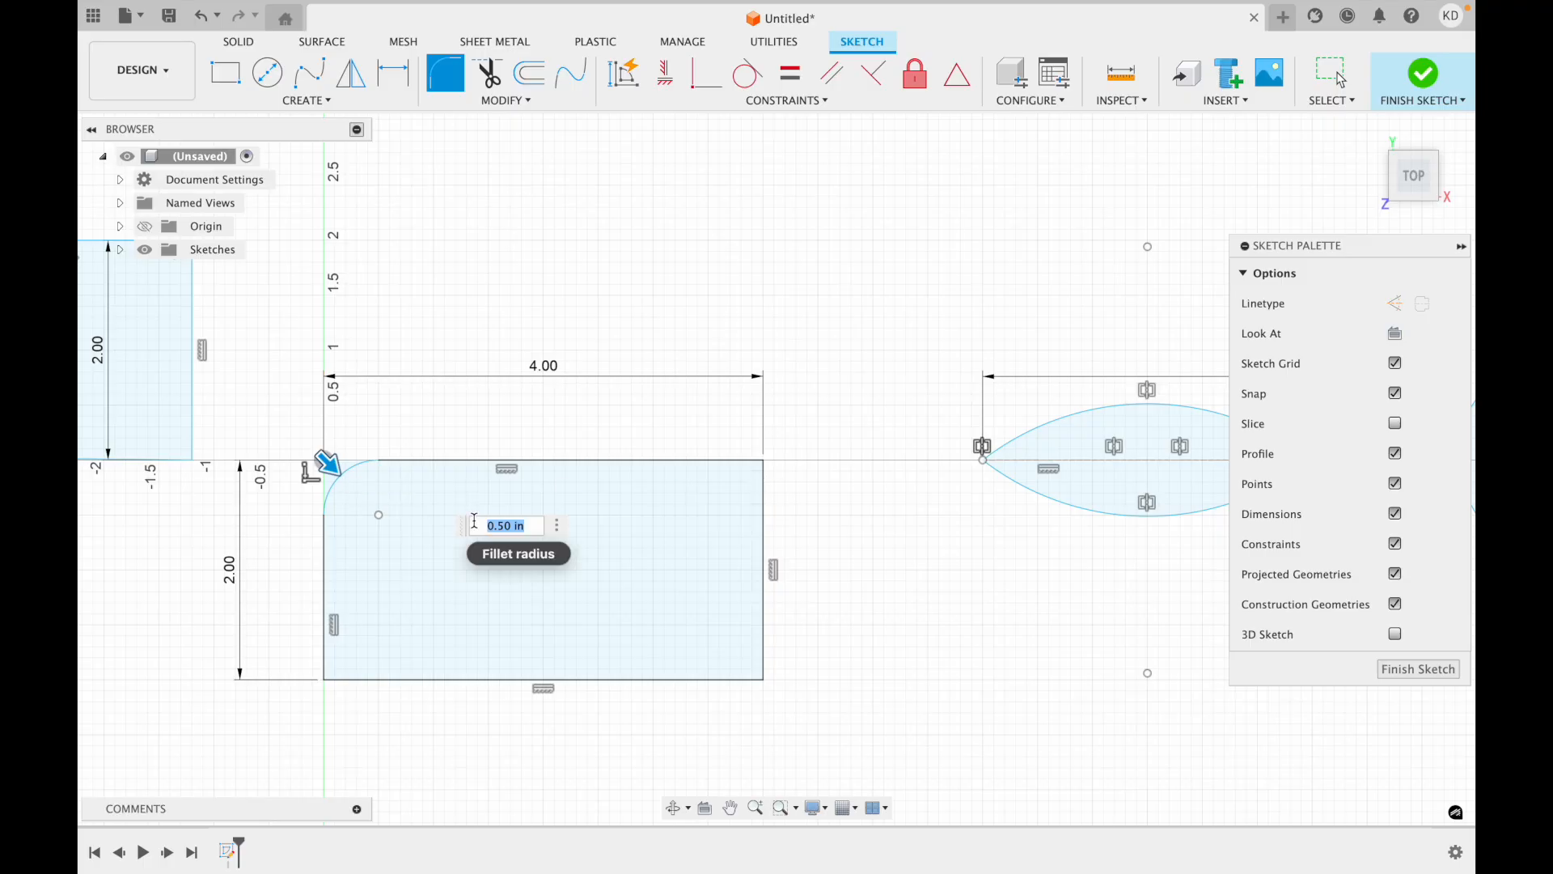
- Try radii of 0.3, 0.7, 0.6, 0.1 and 0.8 in for the fillet at the rectangle's origin corner
{"action": "left_click", "coordinate": [502, 526]}
{"action": "type", "text": "3"}
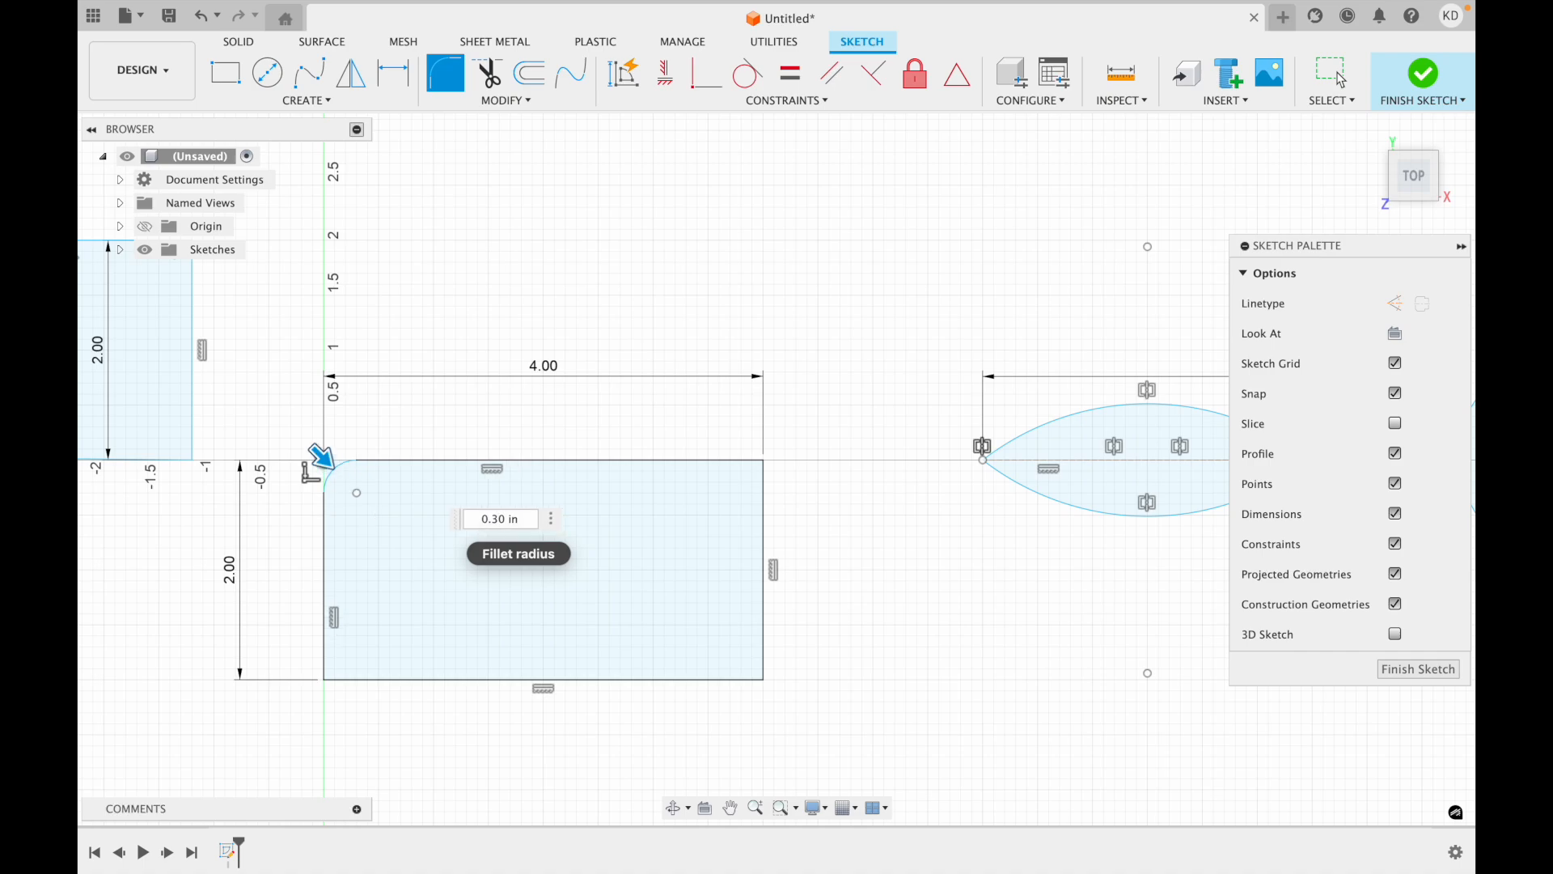
{"action": "key", "text": "BackSpace"}
{"action": "type", "text": "7"}
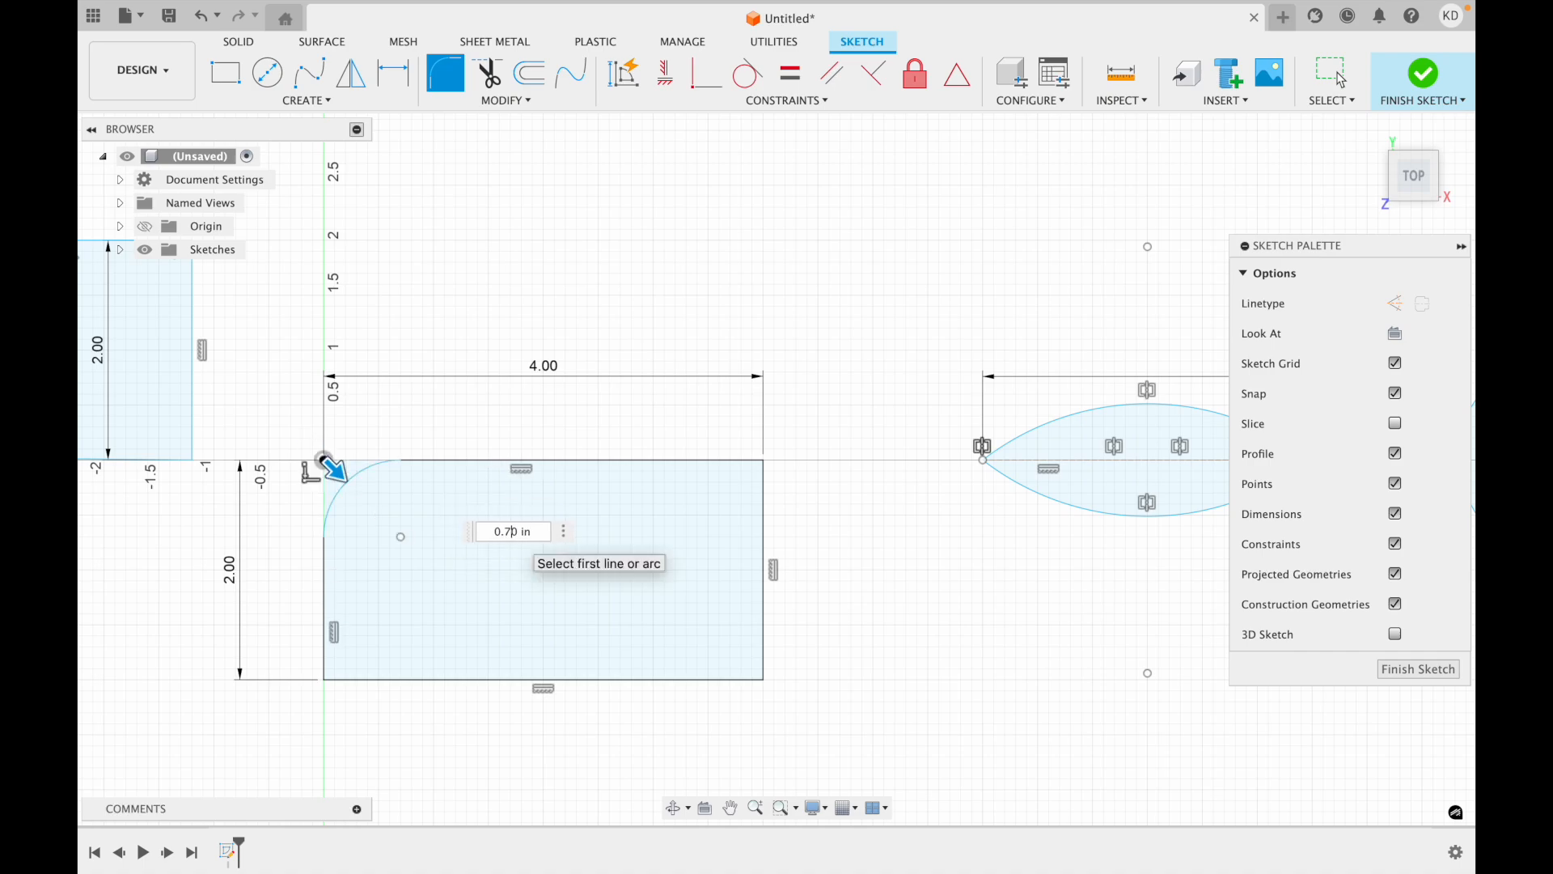
{"action": "key", "text": "BackSpace"}
{"action": "type", "text": "6"}
{"action": "key", "text": "BackSpace"}
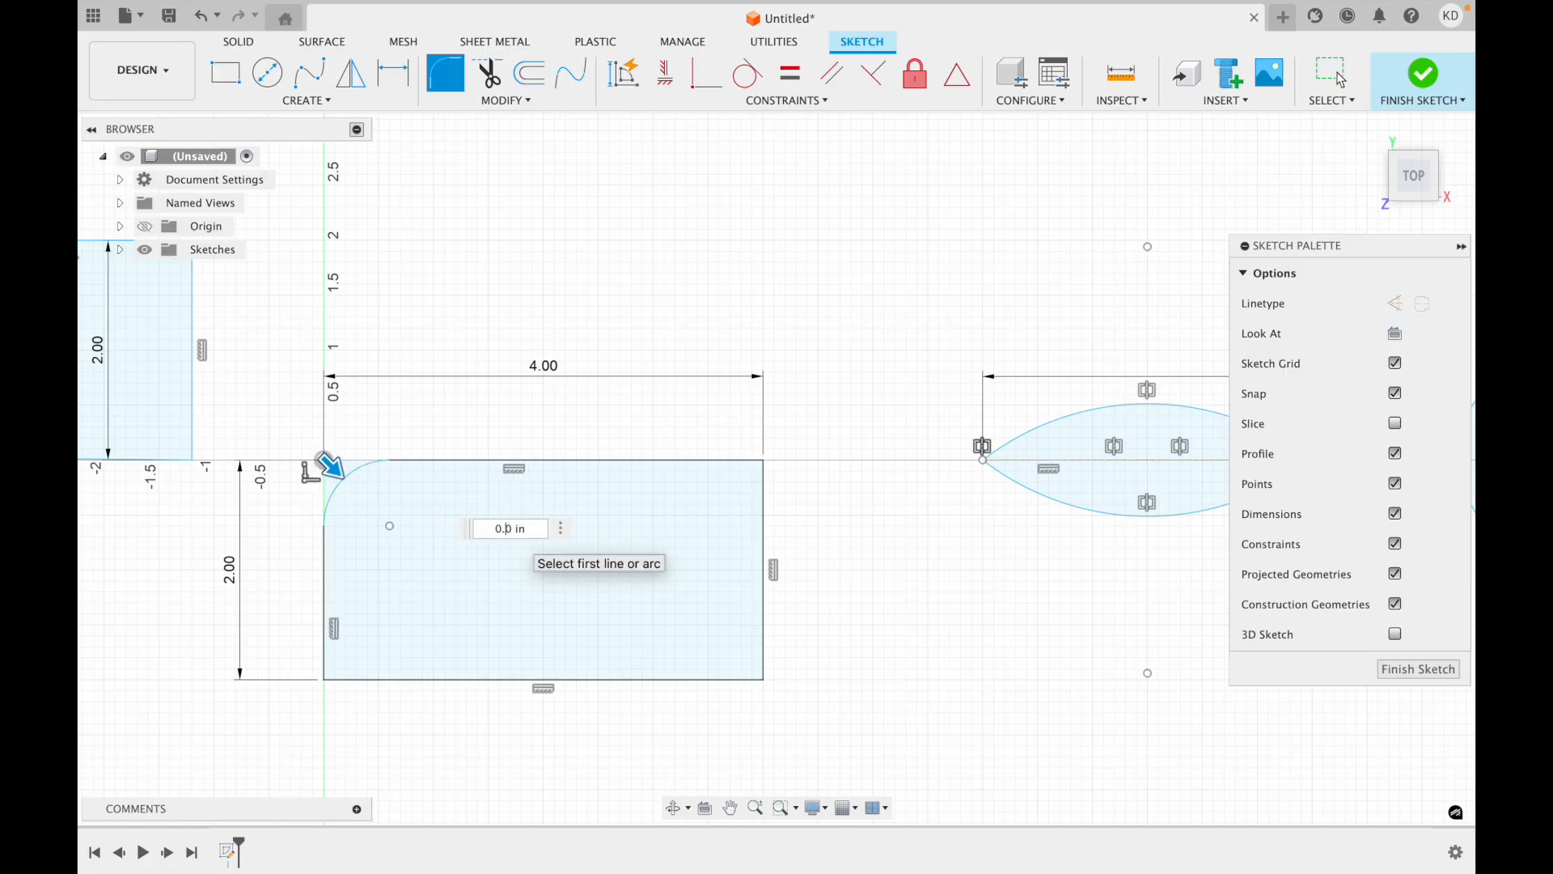
{"action": "type", "text": "1"}
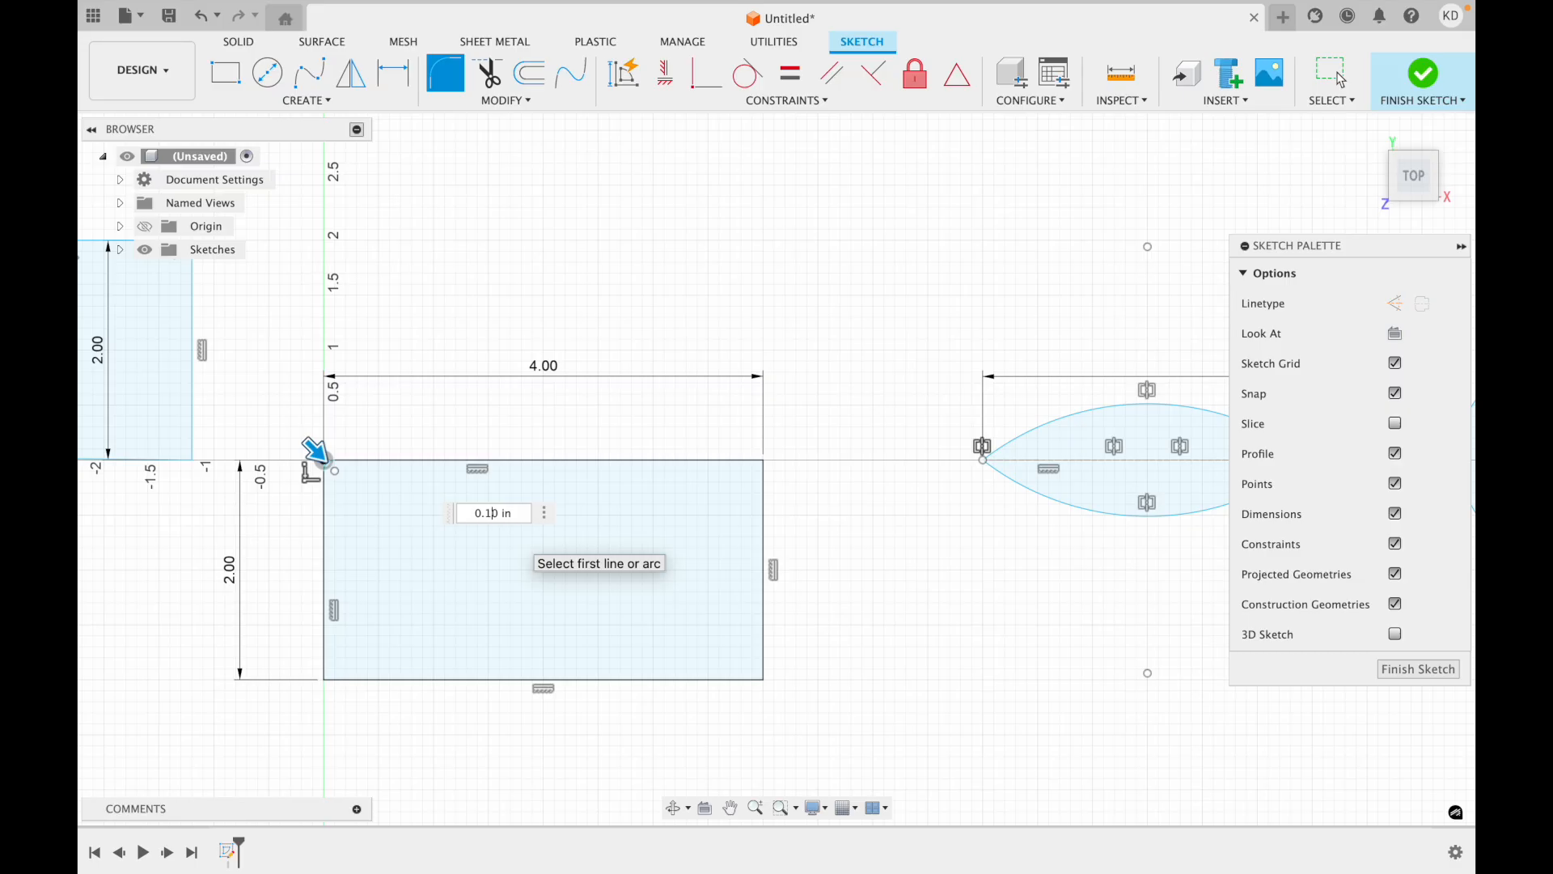
{"action": "key", "text": "BackSpace"}
{"action": "type", "text": "8"}
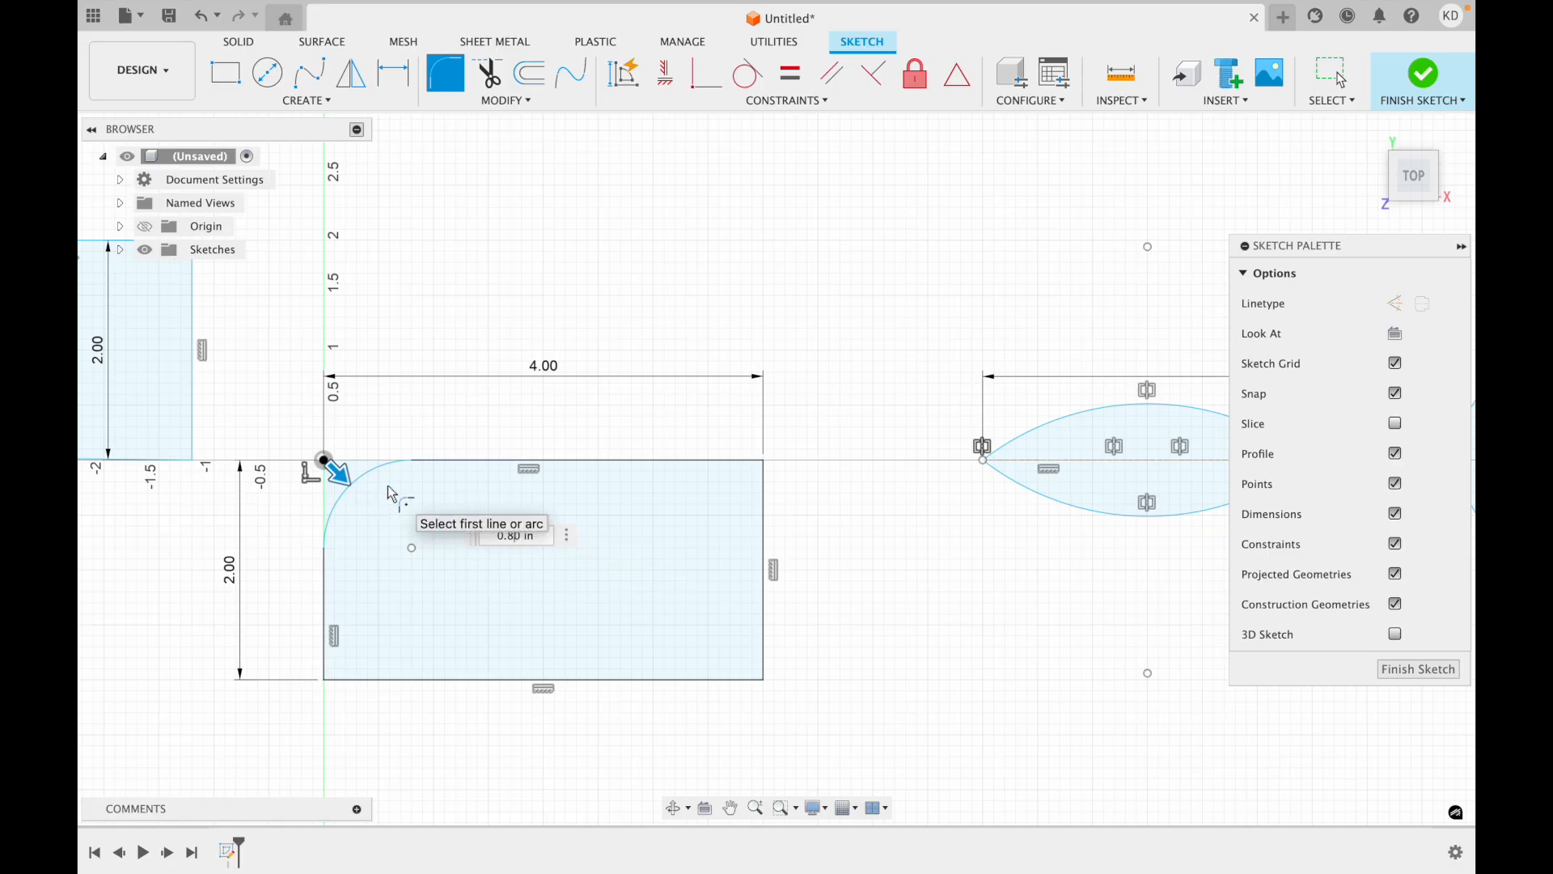
- Set the radius of the fillet at the rectangle's origin corner to 0.2 in and apply it
{"action": "key", "text": "BackSpace"}
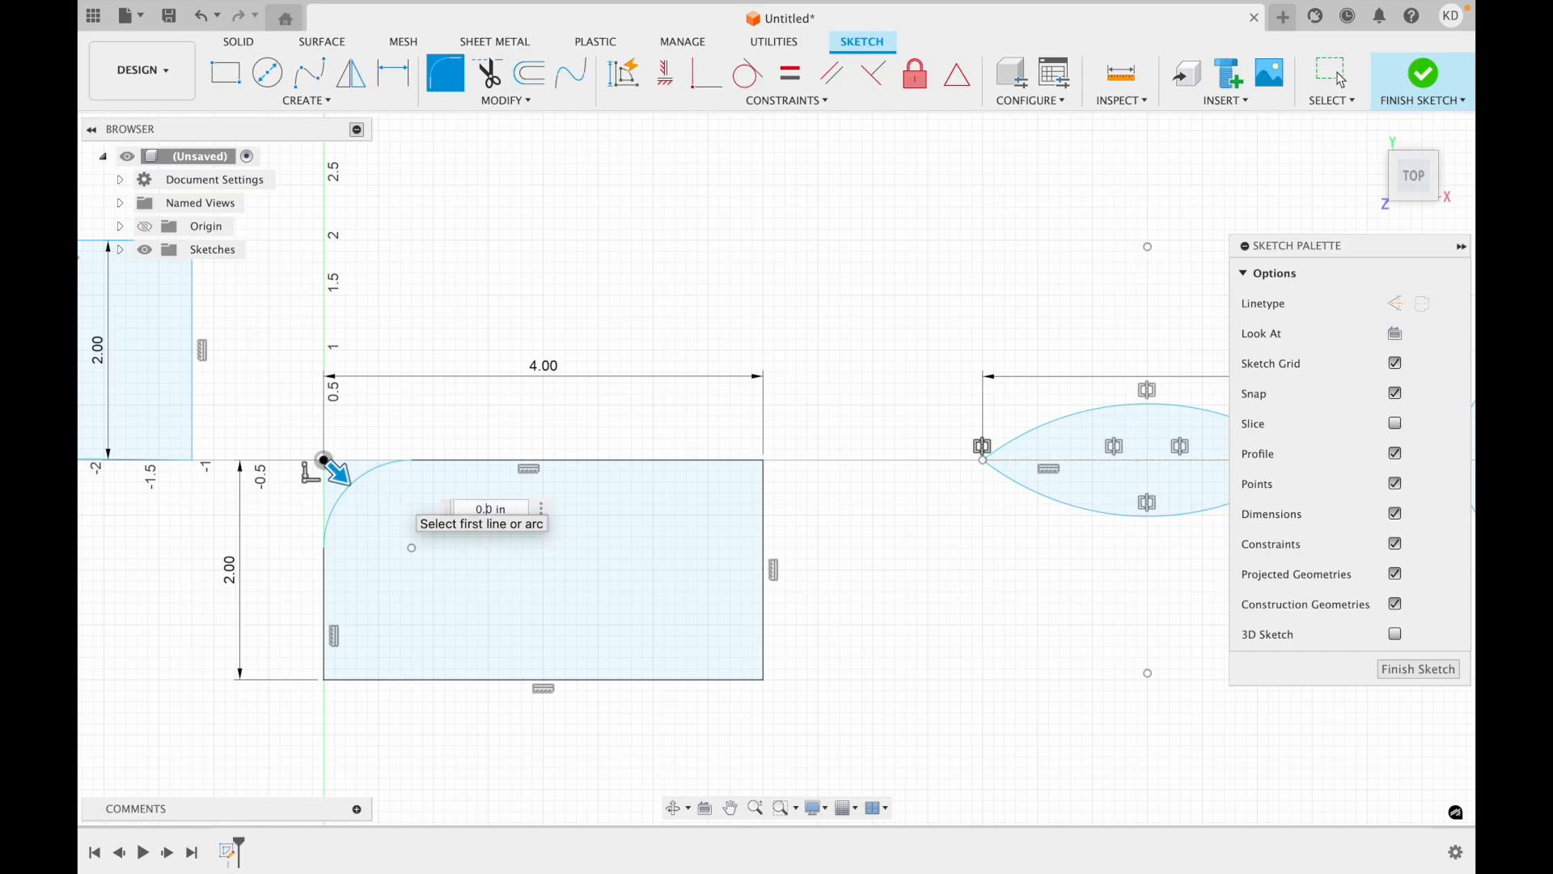
{"action": "type", "text": "15"}
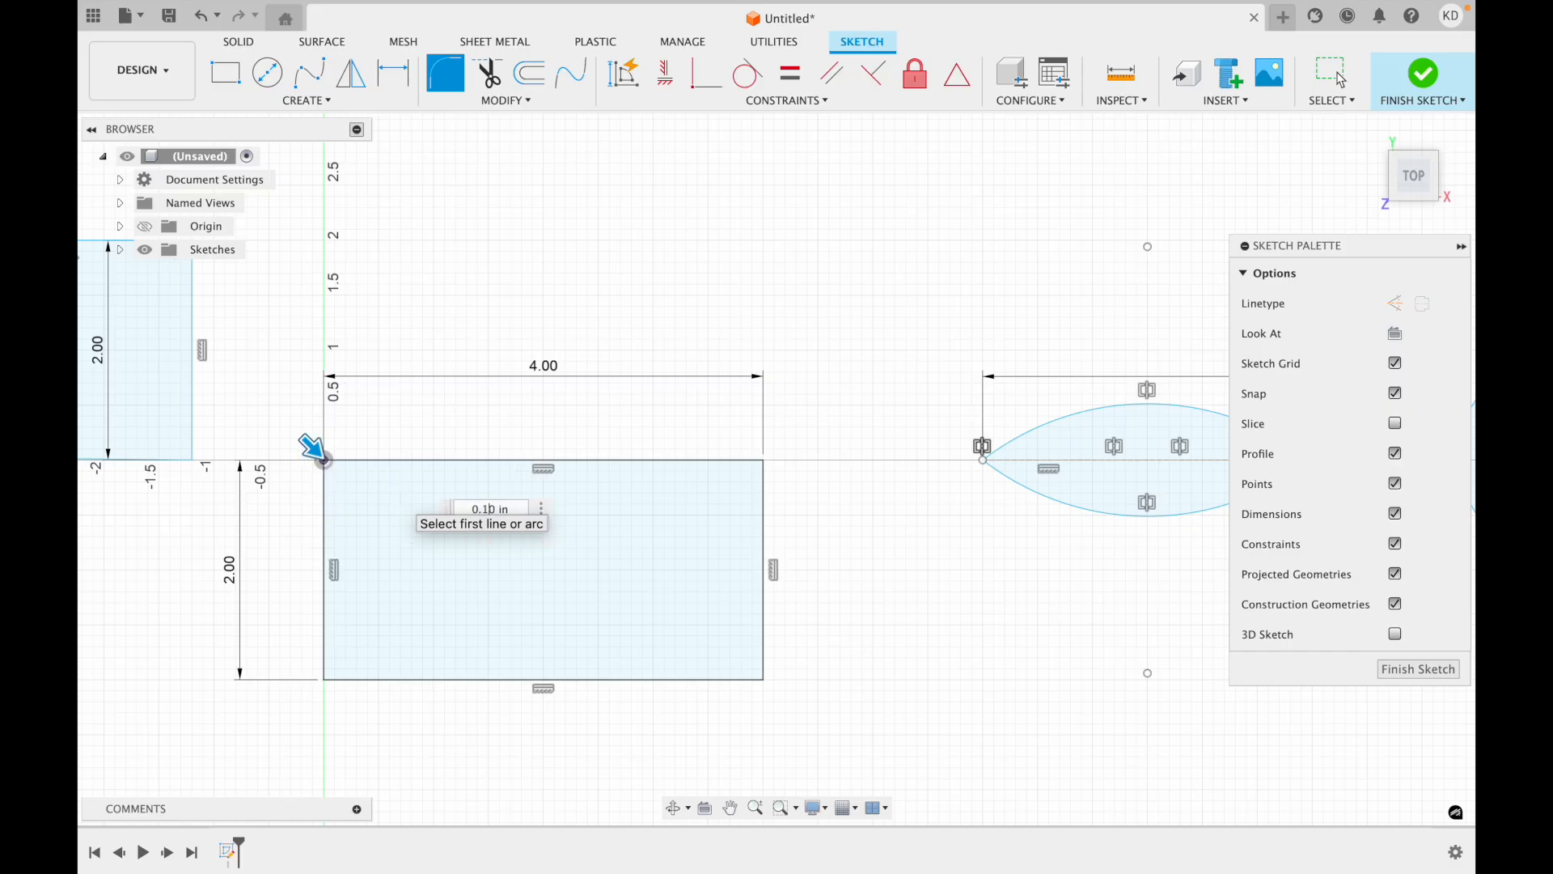
{"action": "key", "text": "BackSpace"}
{"action": "type", "text": "2"}
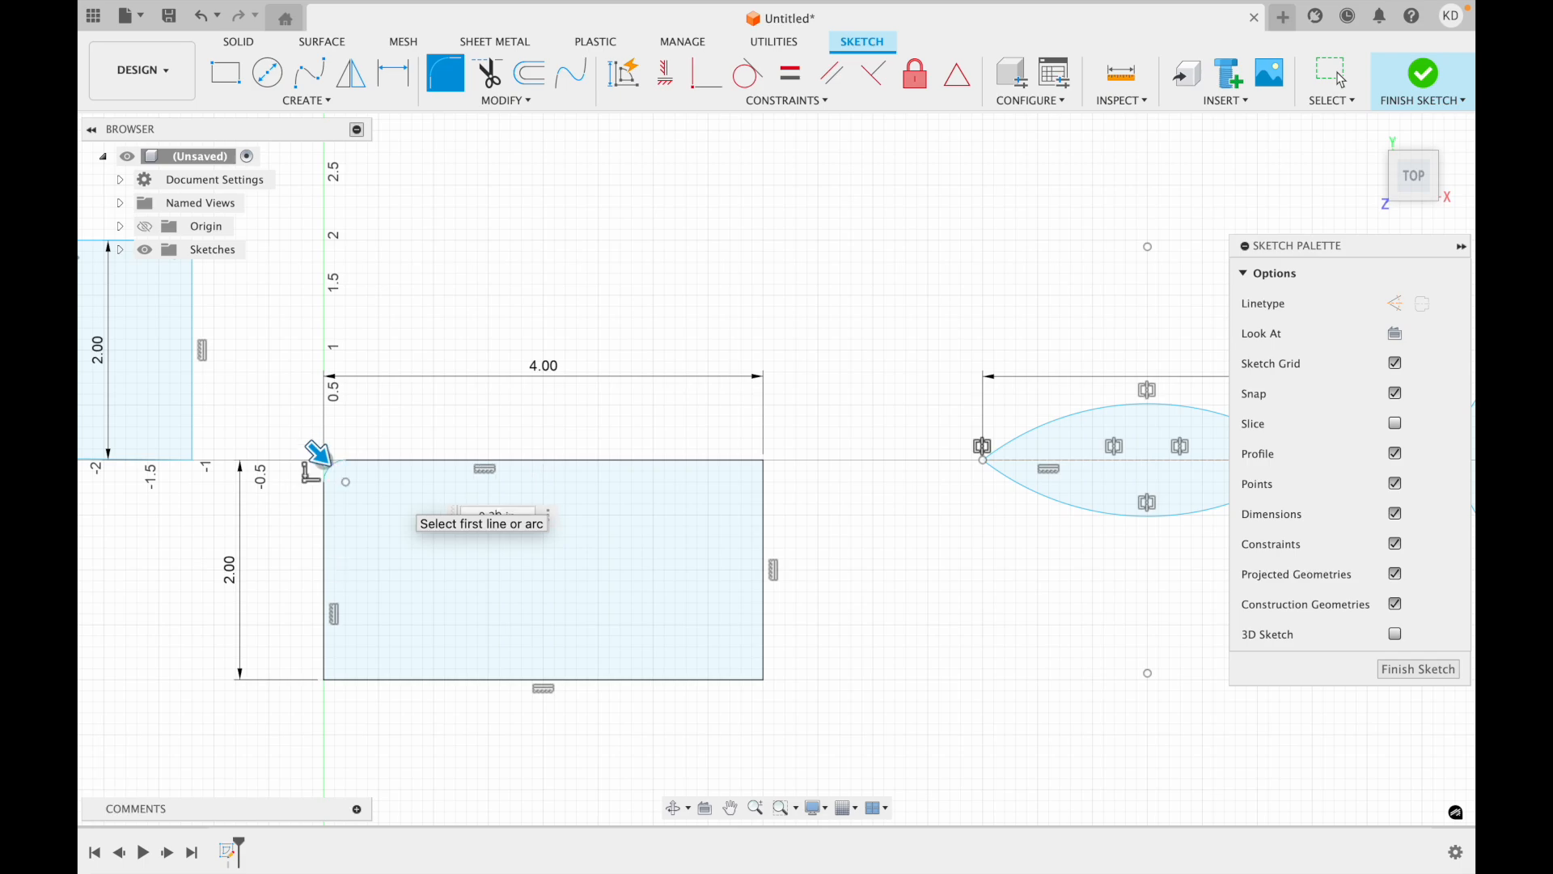
{"action": "key", "text": "Return"}
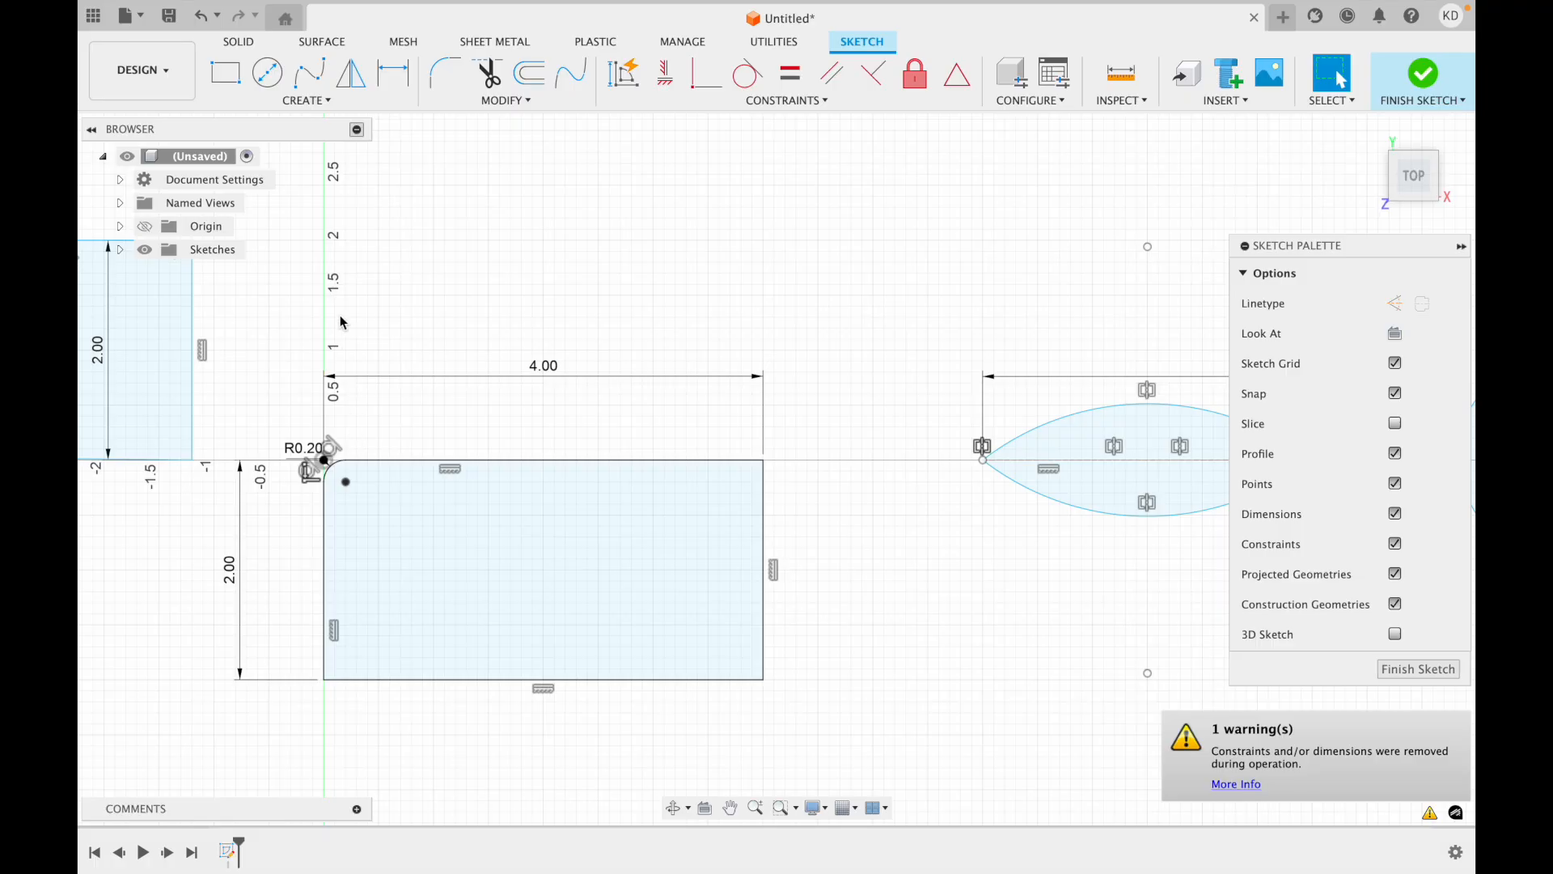
- Trim away the short slanted upper edge beside the notch of the notched shape
{"action": "left_click", "coordinate": [499, 95]}
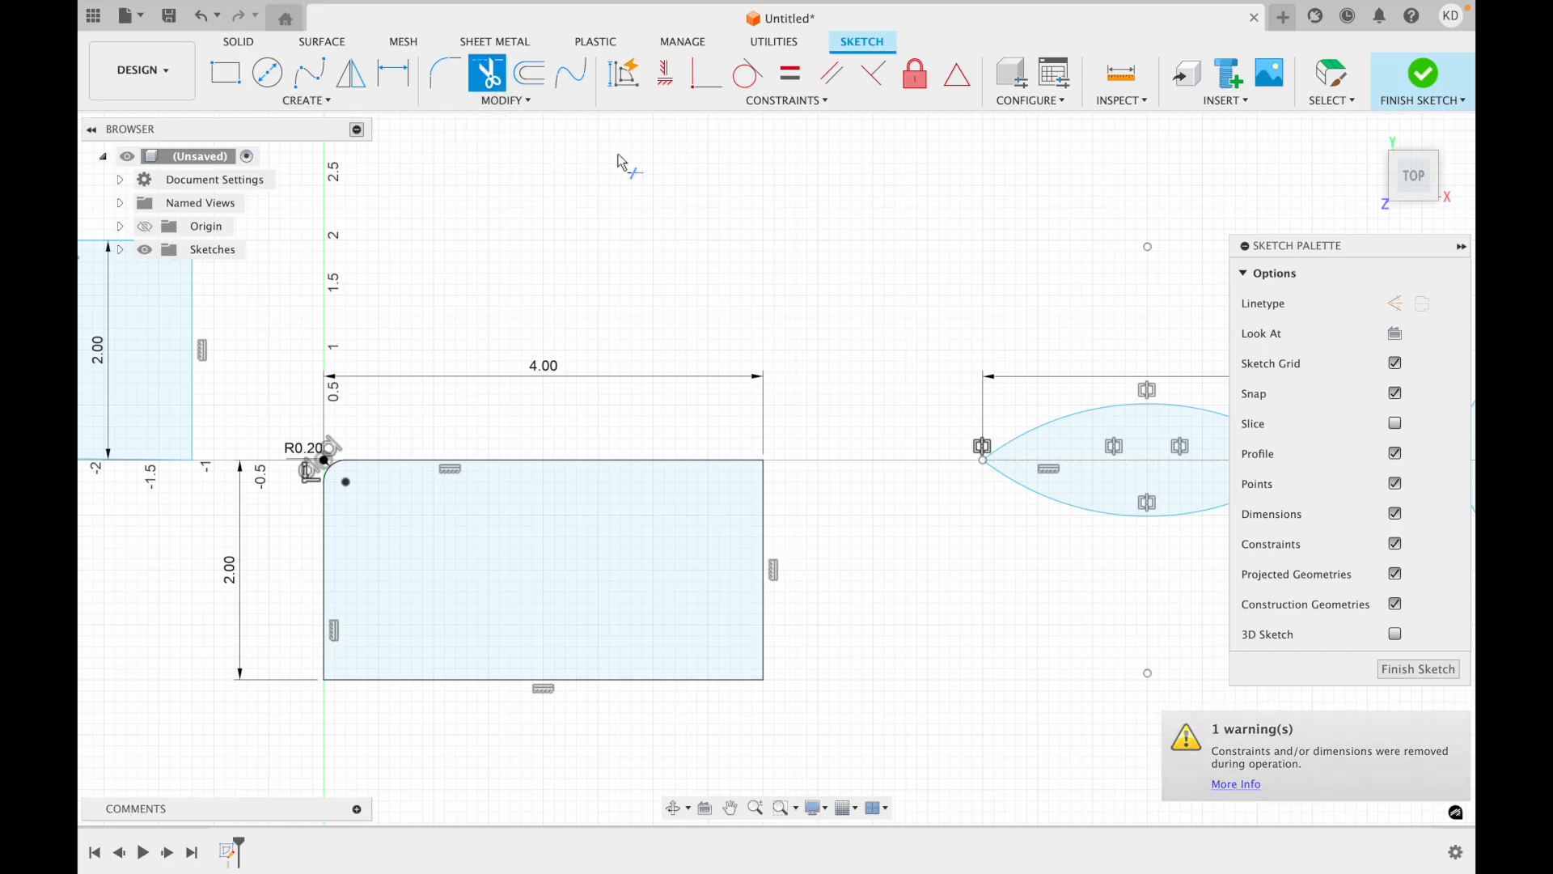
{"action": "scroll", "coordinate": [545, 255], "scroll_direction": "left", "scroll_amount": 10}
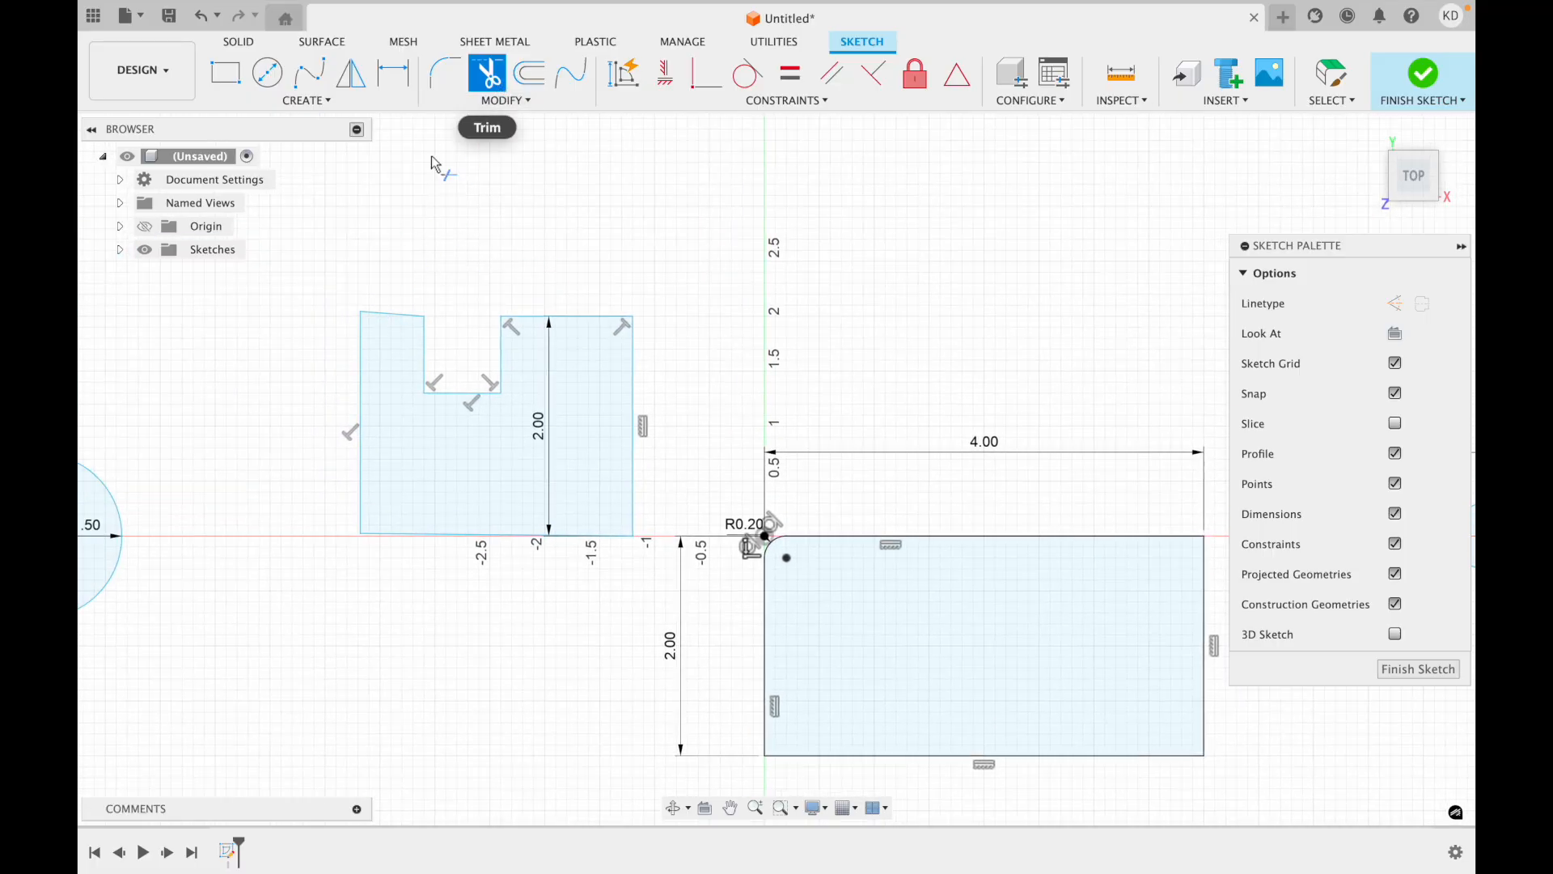
{"action": "left_click", "coordinate": [382, 321]}
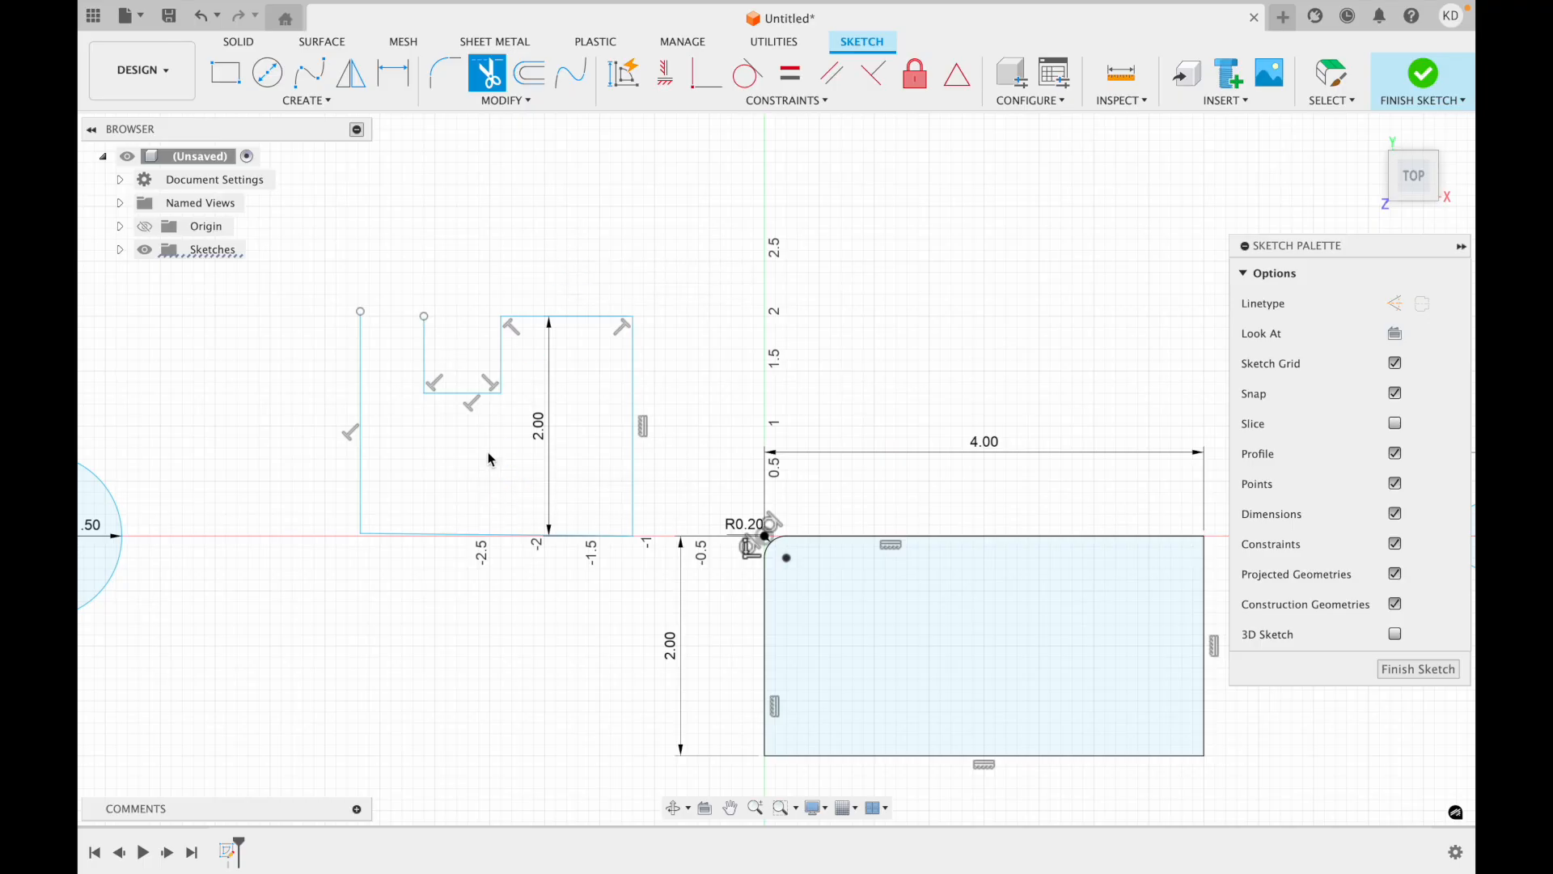
- Leave the Trim command and undo both the trimmed edge and the rectangle's corner fillet
{"action": "key", "text": "Escape"}
{"action": "key", "text": "ctrl+z"}
{"action": "key", "text": "ctrl+z"}
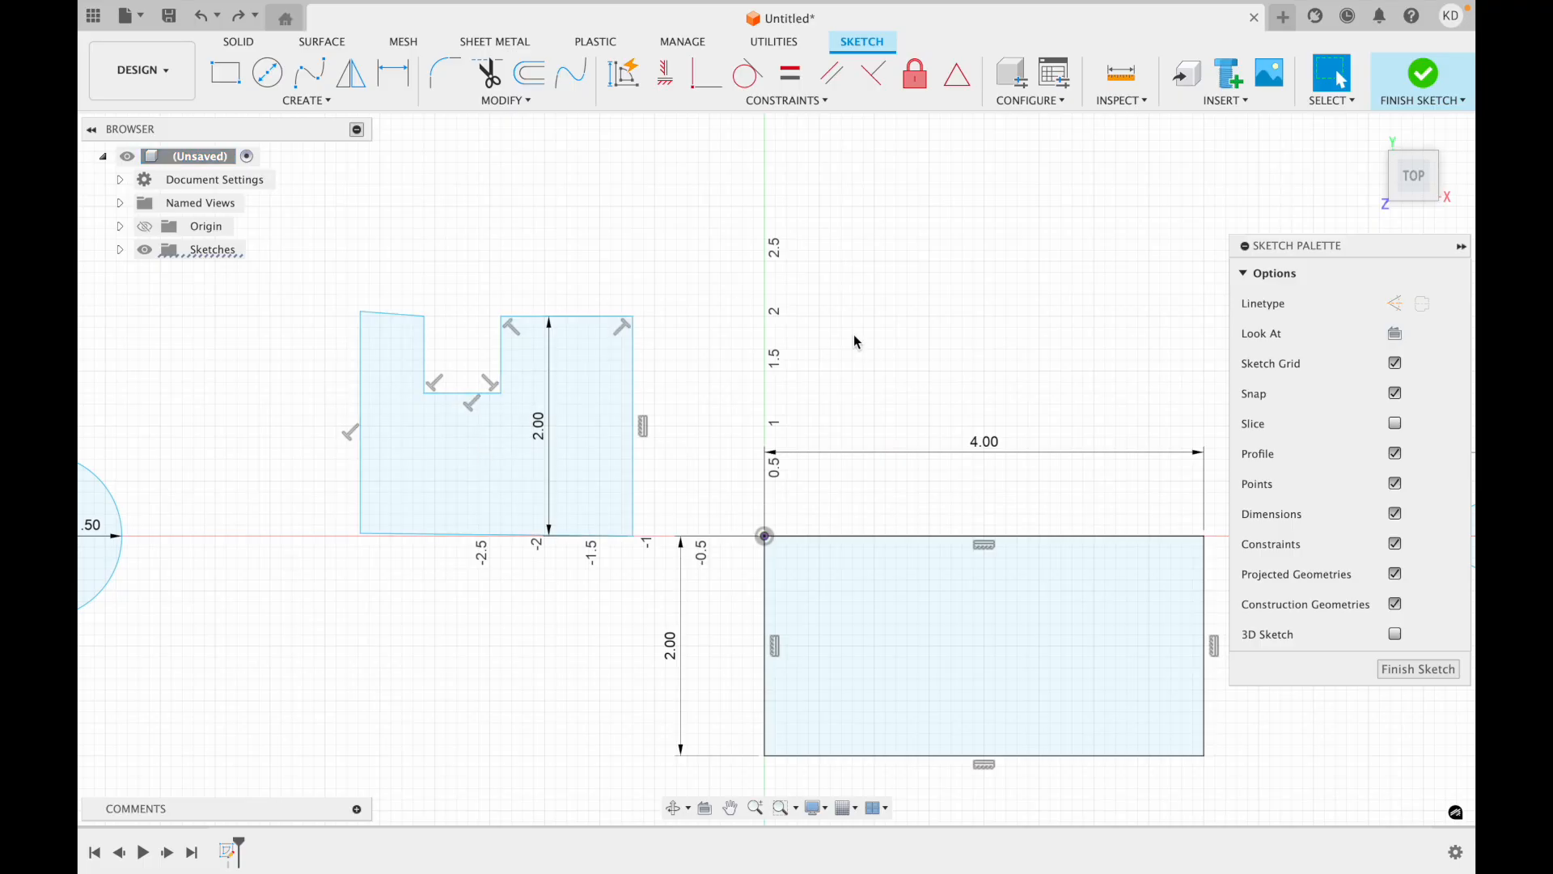
- Try offsetting the rectangle's complete outline inward by about 0.33 in
{"action": "left_click", "coordinate": [530, 73]}
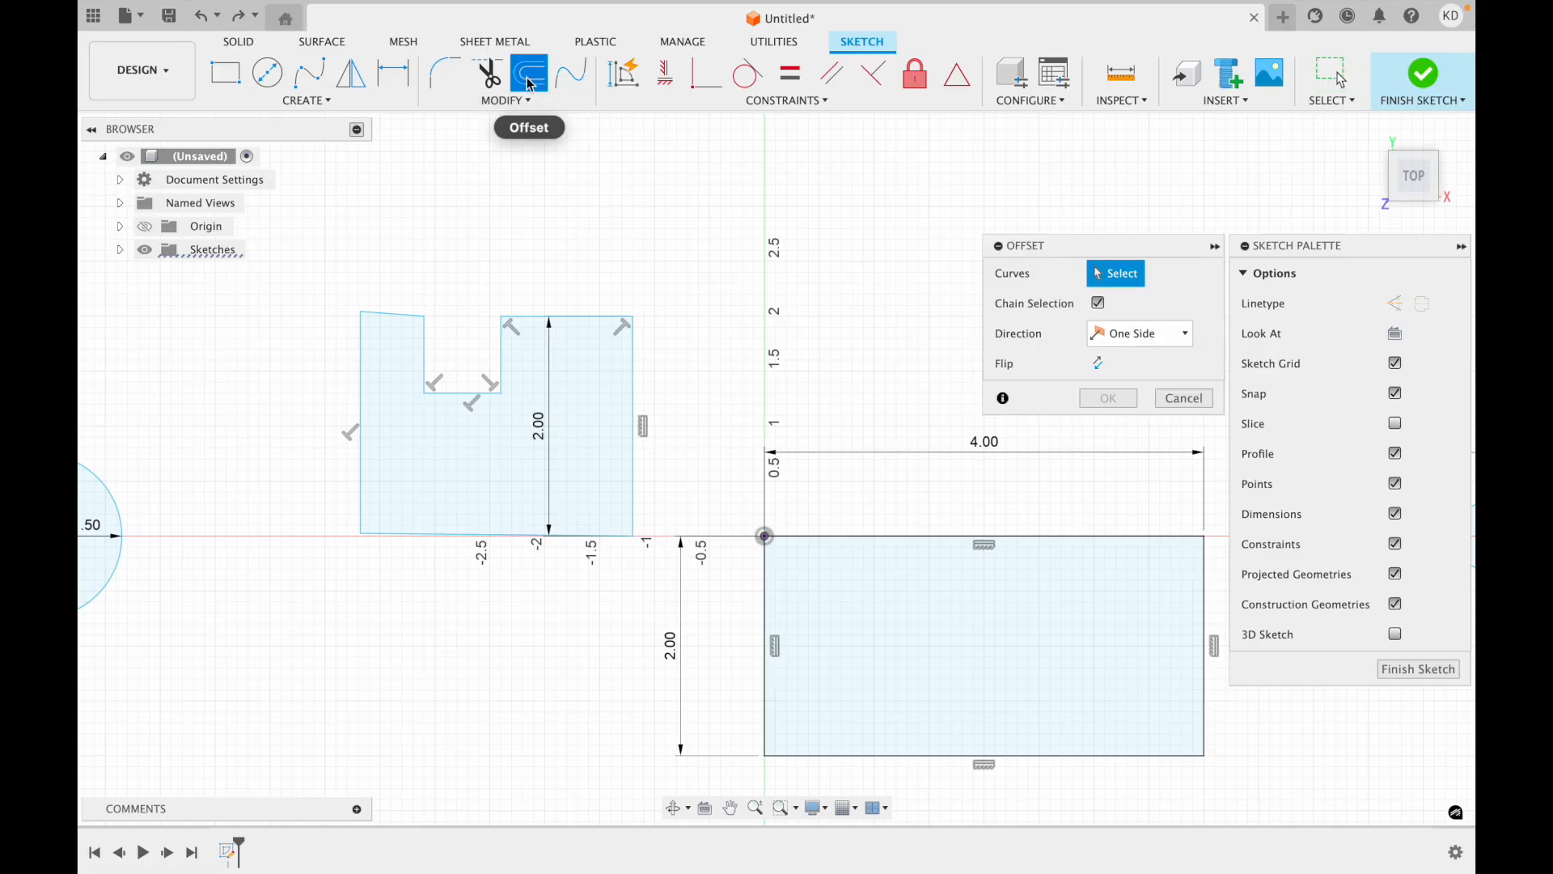
{"action": "left_click", "coordinate": [508, 103]}
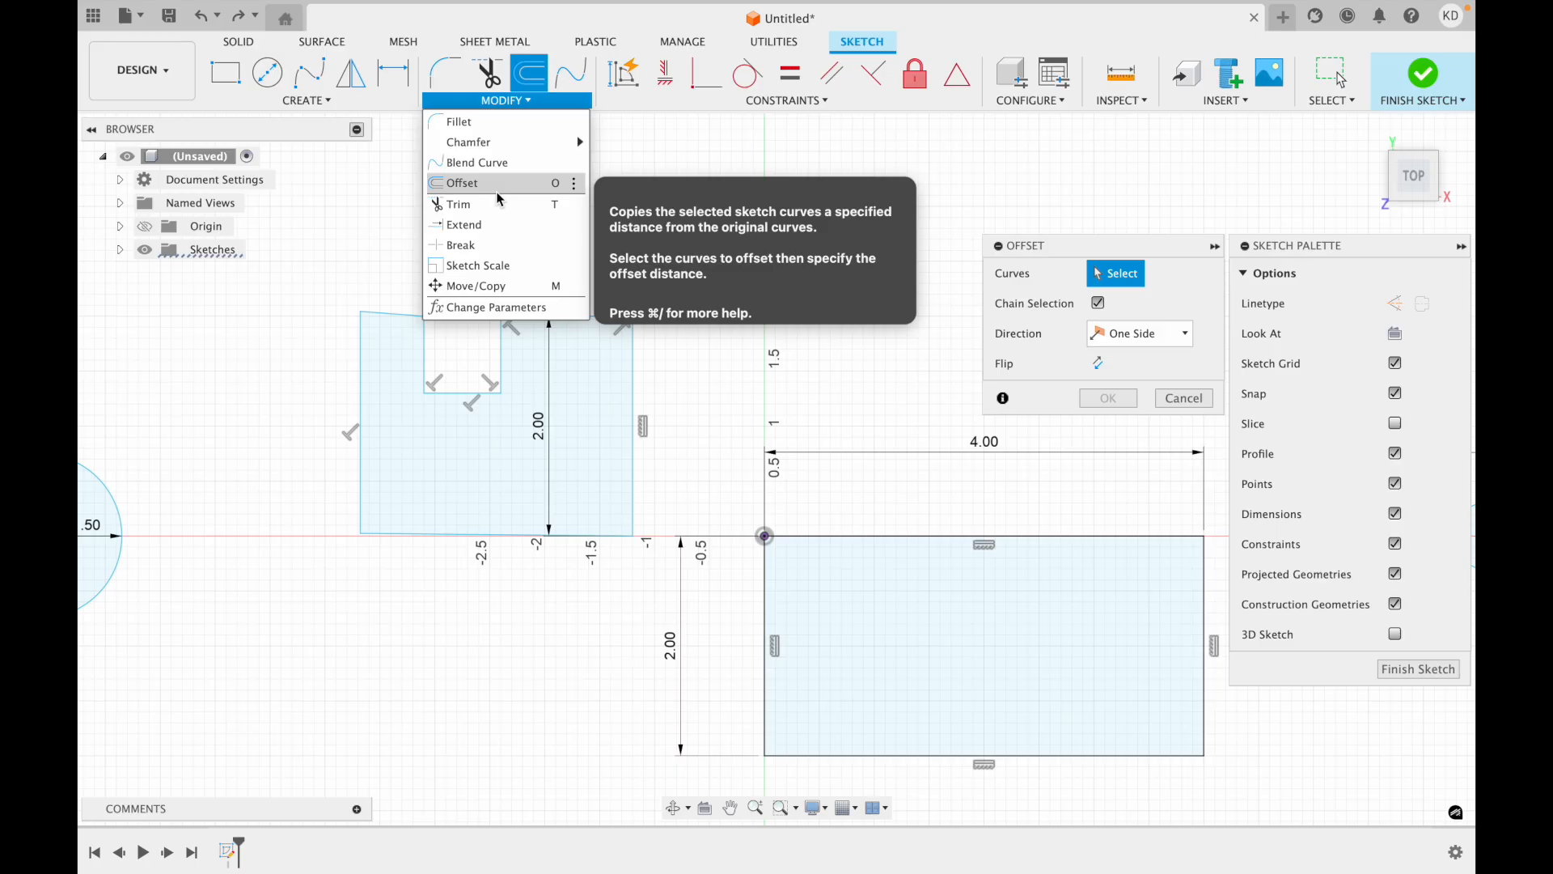
{"action": "left_click", "coordinate": [994, 593]}
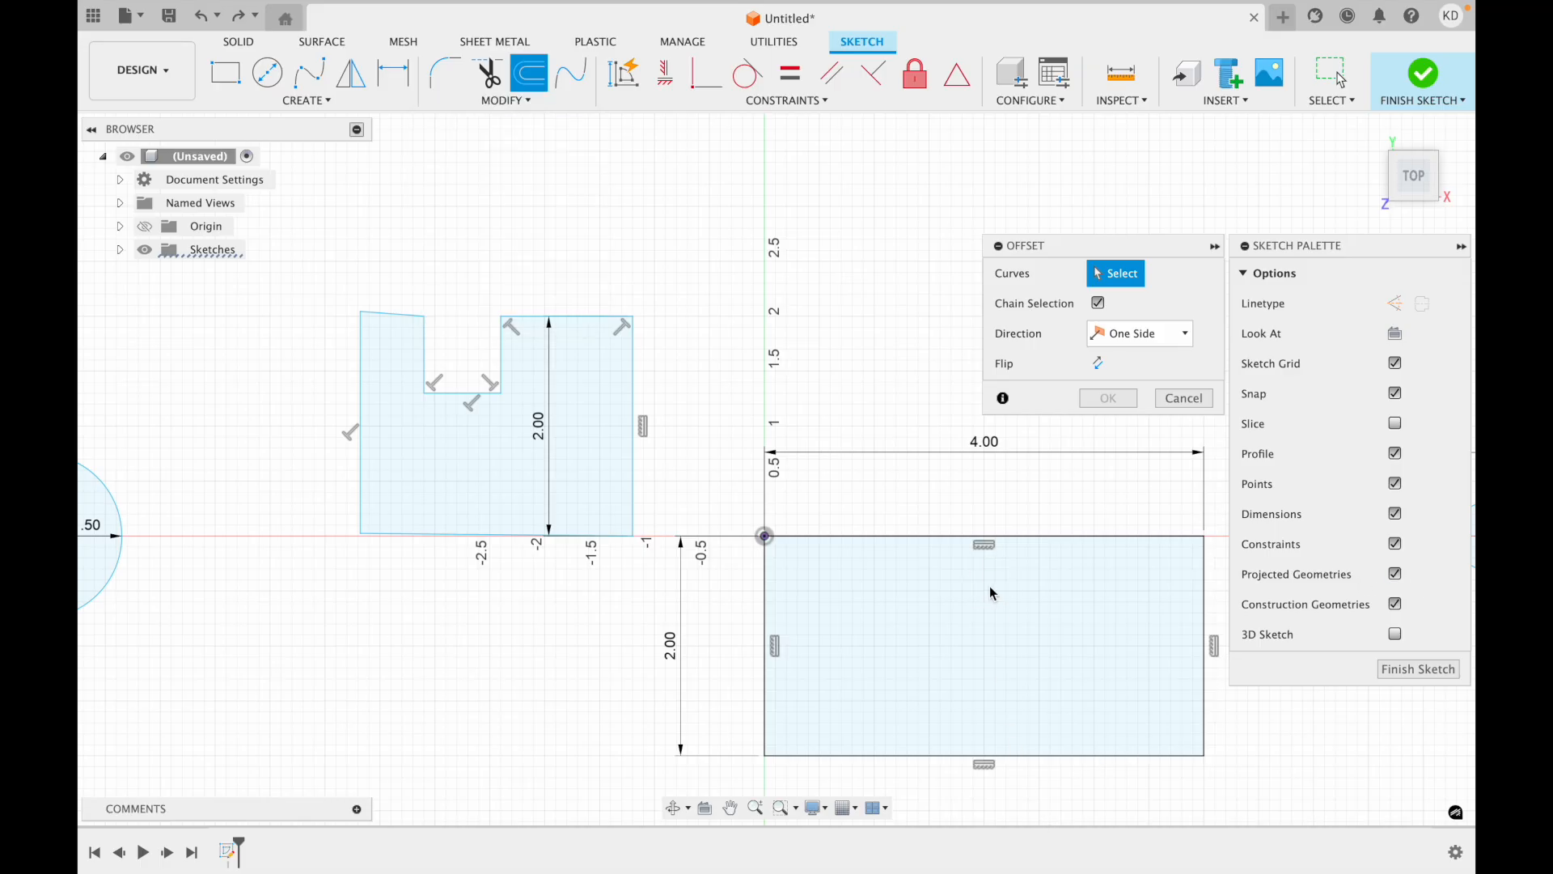
{"action": "left_click", "coordinate": [871, 538]}
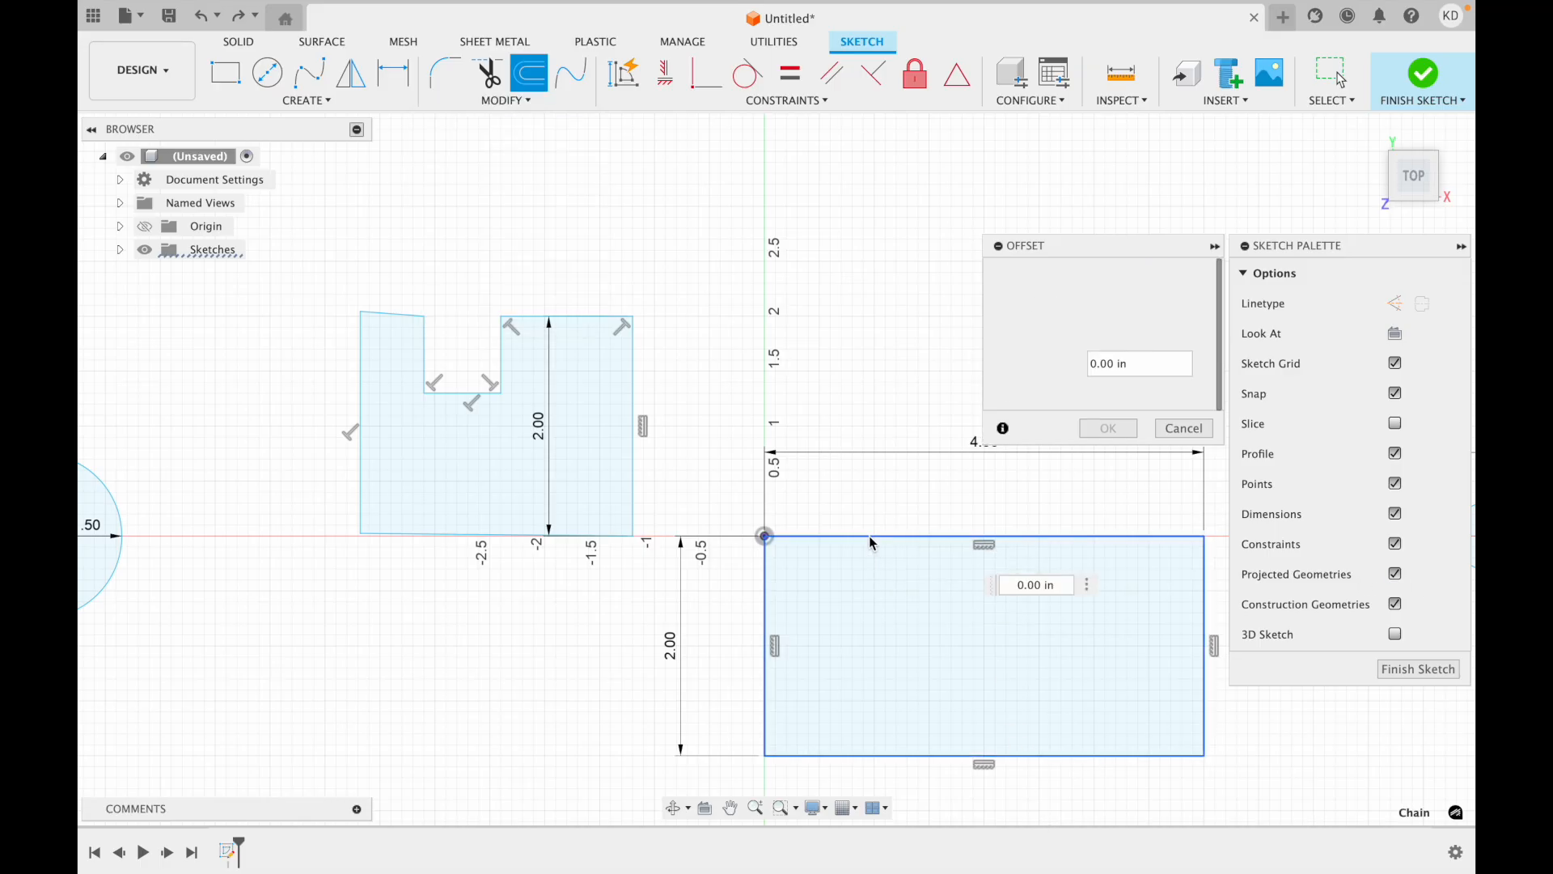
{"action": "left_click_drag", "start_coordinate": [870, 549], "coordinate": [871, 590]}
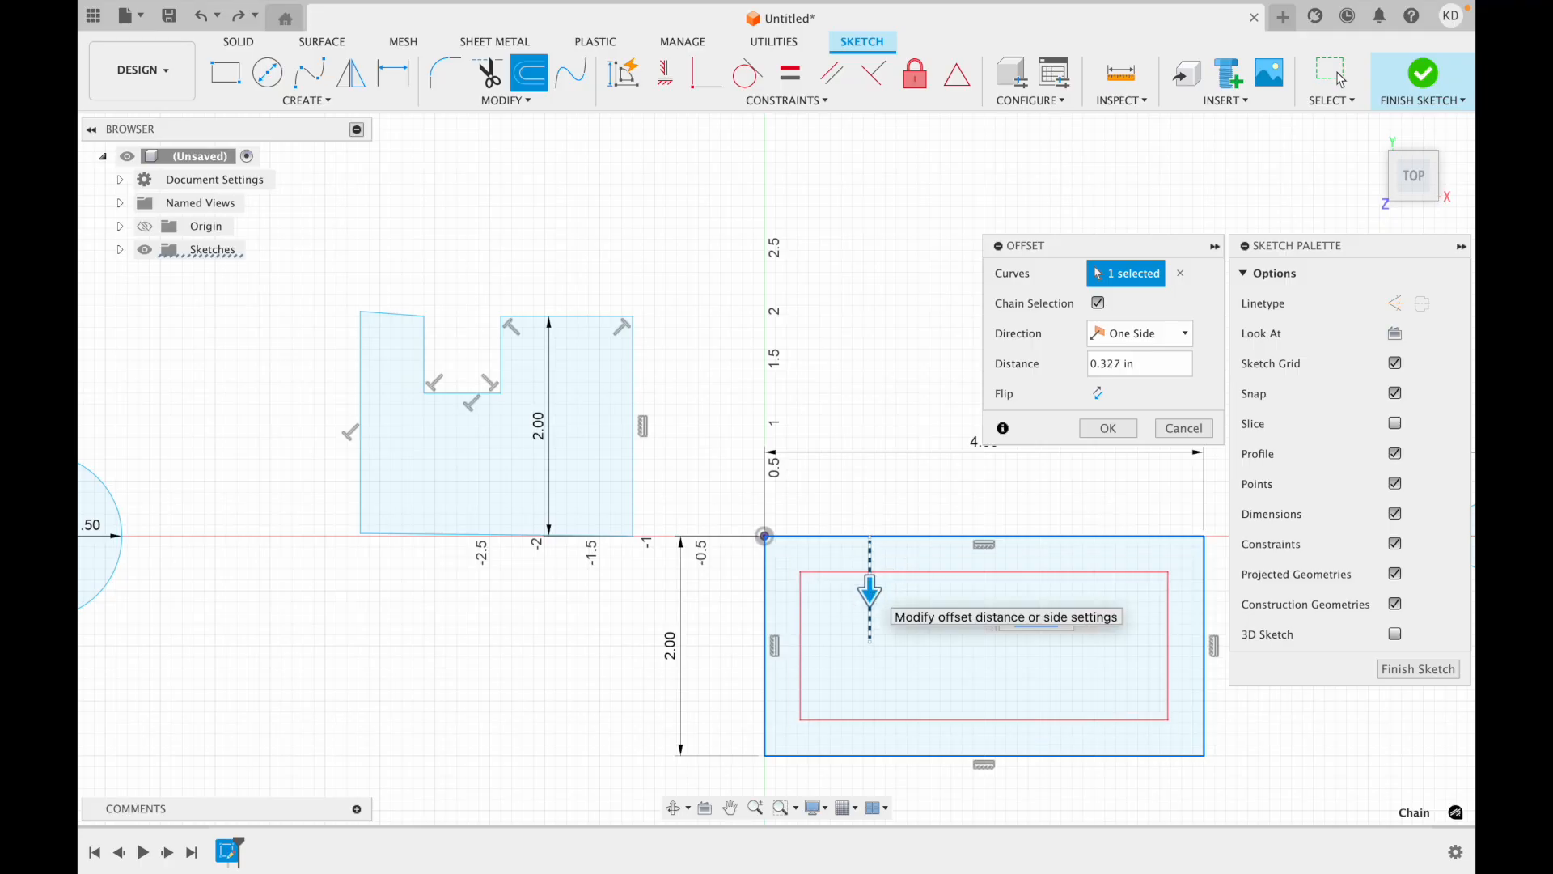
- Try rectangle offset distances of 2, -2 and 0.1 in and an outward one of about 0.22 in, and cancel the offset
{"action": "type", "text": "1"}
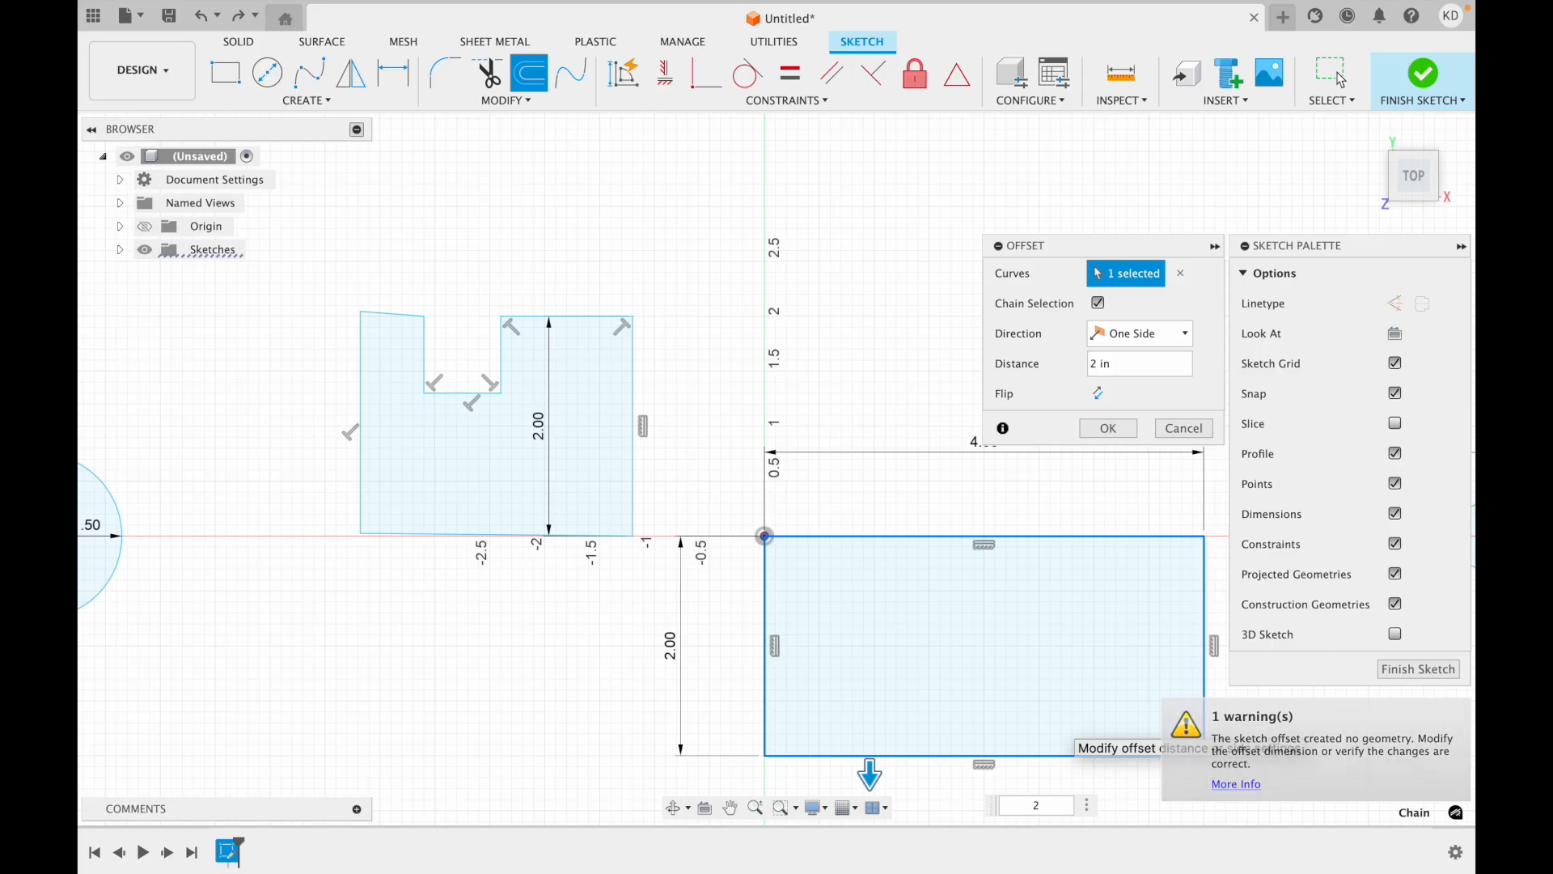
{"action": "scroll", "coordinate": [1060, 732], "scroll_direction": "down", "scroll_amount": 3}
{"action": "key", "text": "BackSpace"}
{"action": "type", "text": "-2"}
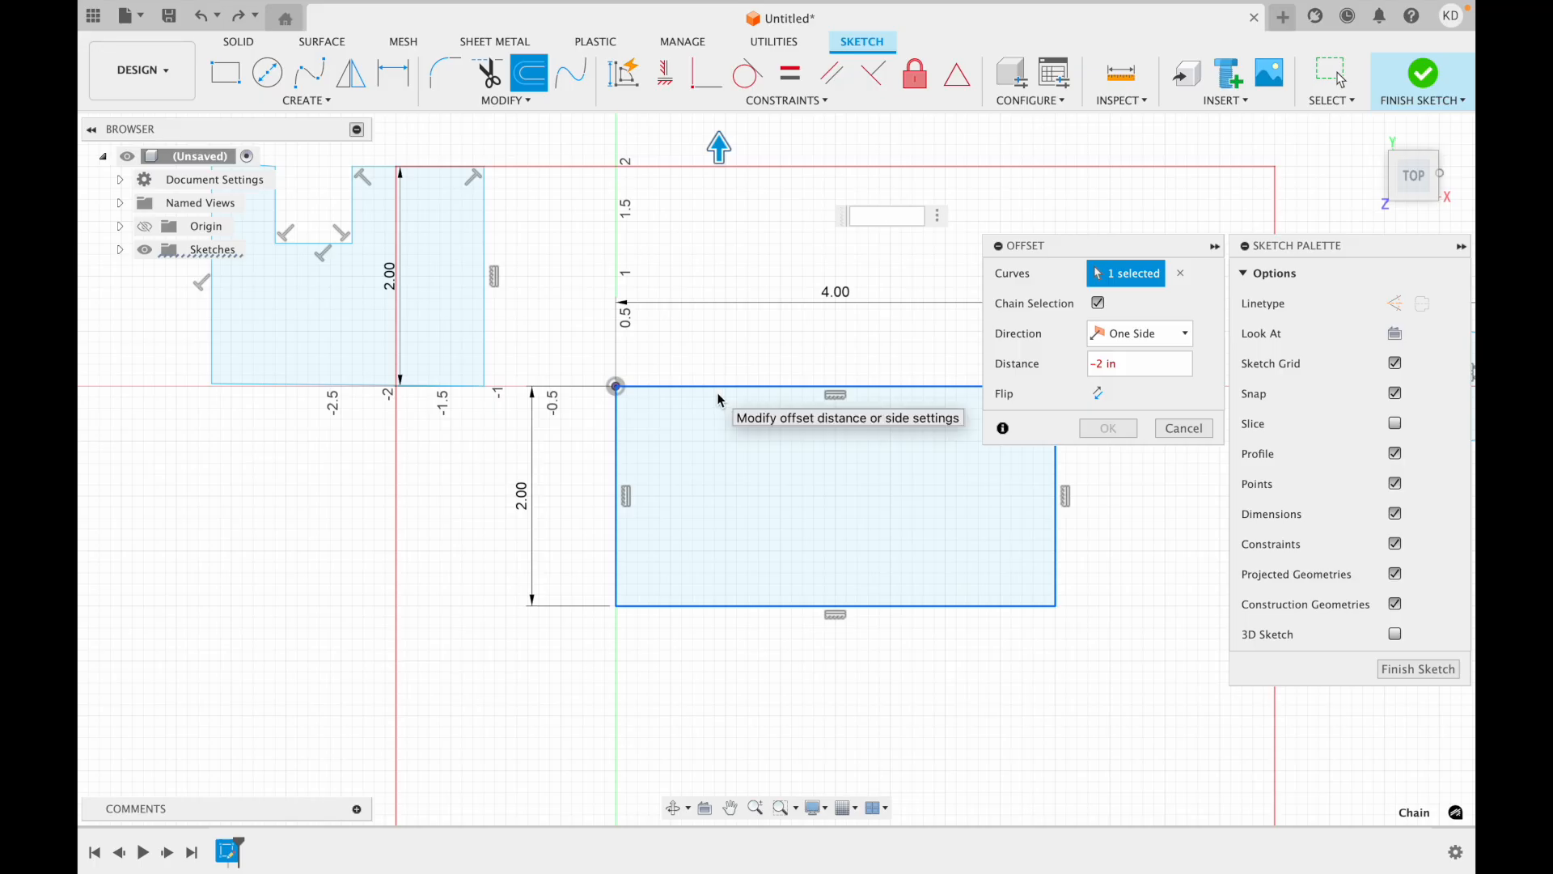
{"action": "type", "text": "-2"}
{"action": "type", "text": ".1"}
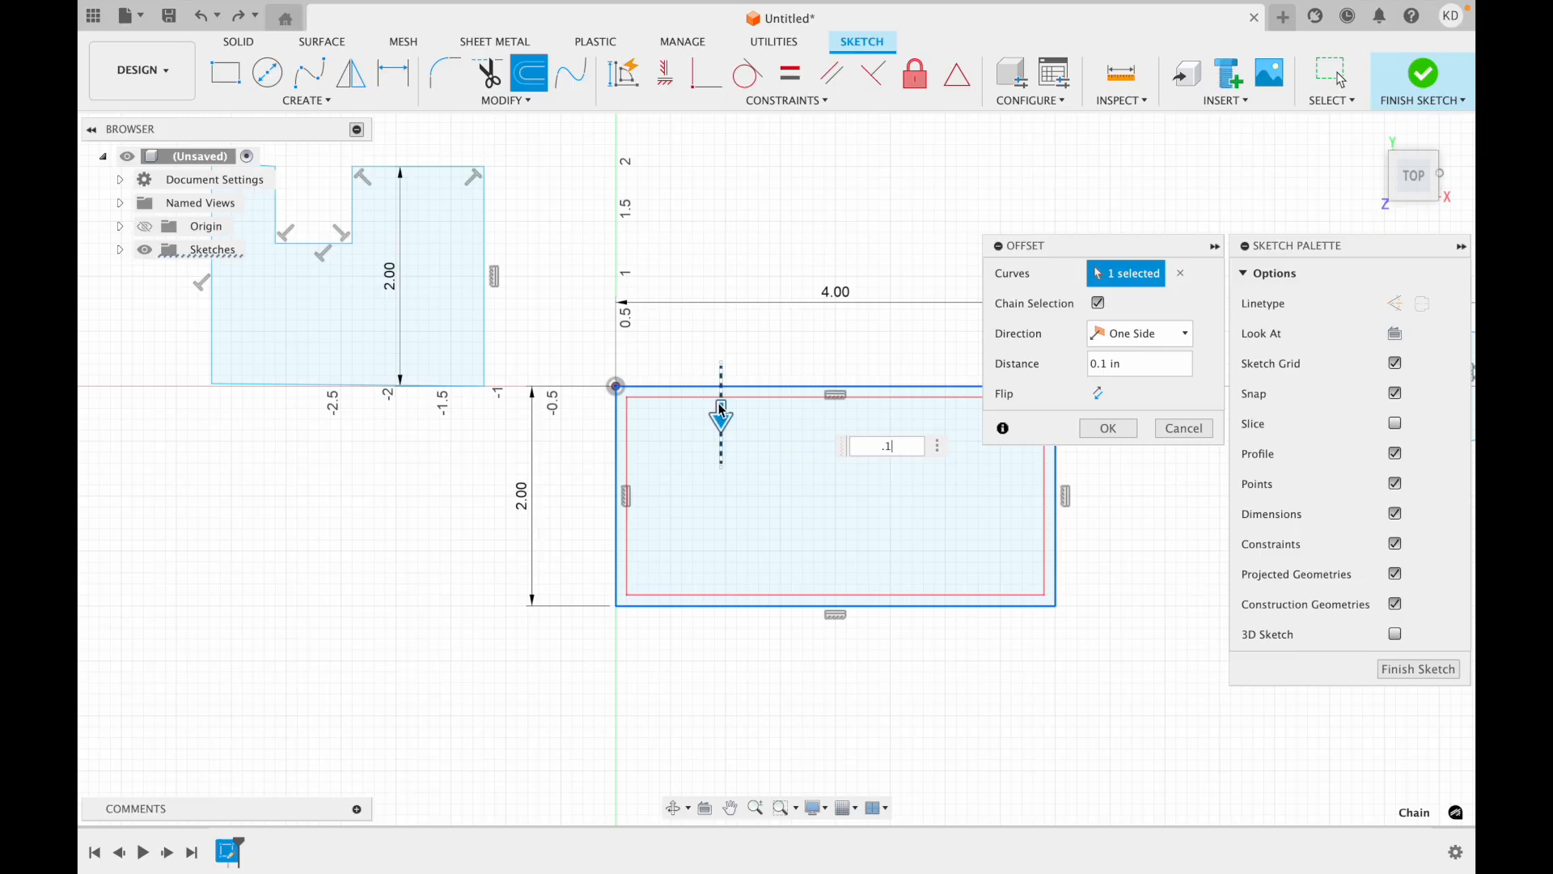
{"action": "left_click_drag", "start_coordinate": [721, 411], "coordinate": [722, 377]}
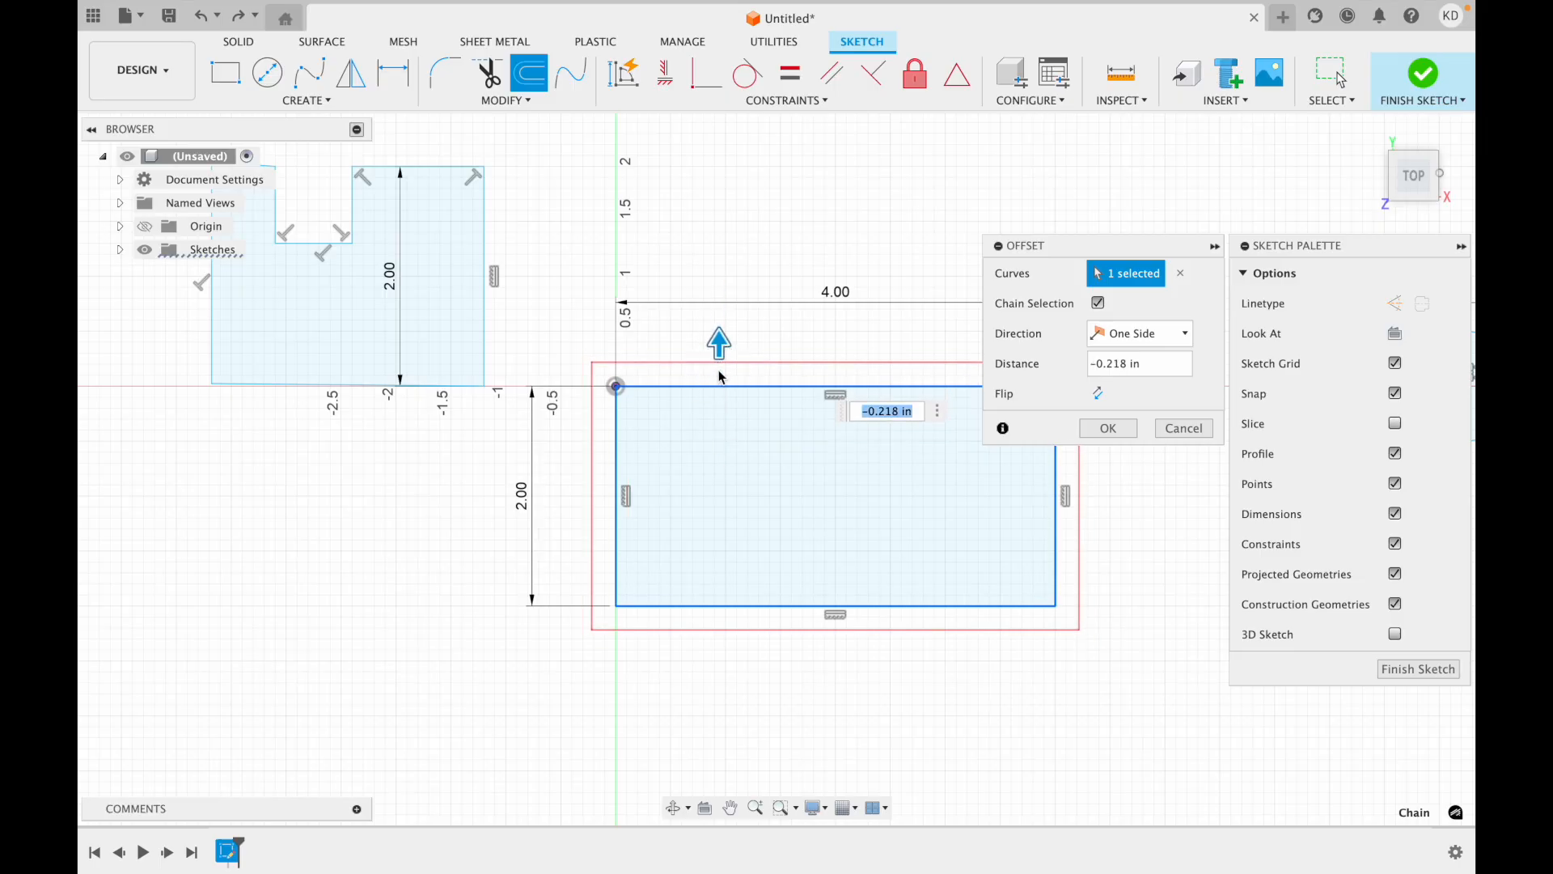
{"action": "left_click", "coordinate": [1185, 428]}
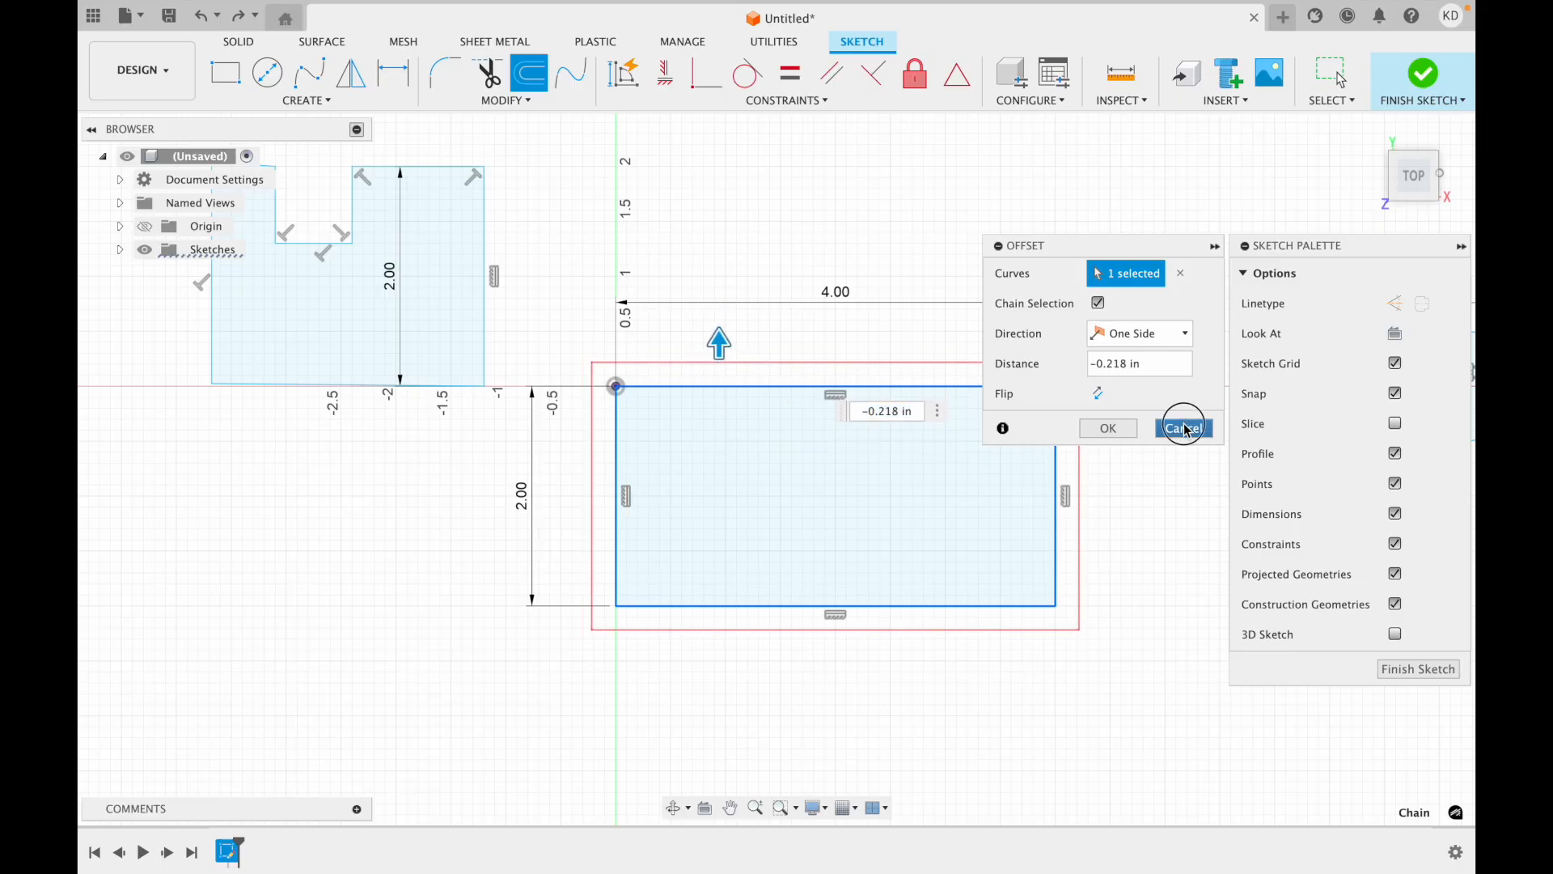
- Try offsetting the notched shape's outline outward by about 0.17 in and cancel the offset
{"action": "scroll", "coordinate": [1184, 430], "scroll_direction": "right", "scroll_amount": 7}
{"action": "scroll", "coordinate": [1185, 429], "scroll_direction": "left", "scroll_amount": 3}
{"action": "scroll", "coordinate": [565, 309], "scroll_direction": "left", "scroll_amount": 8}
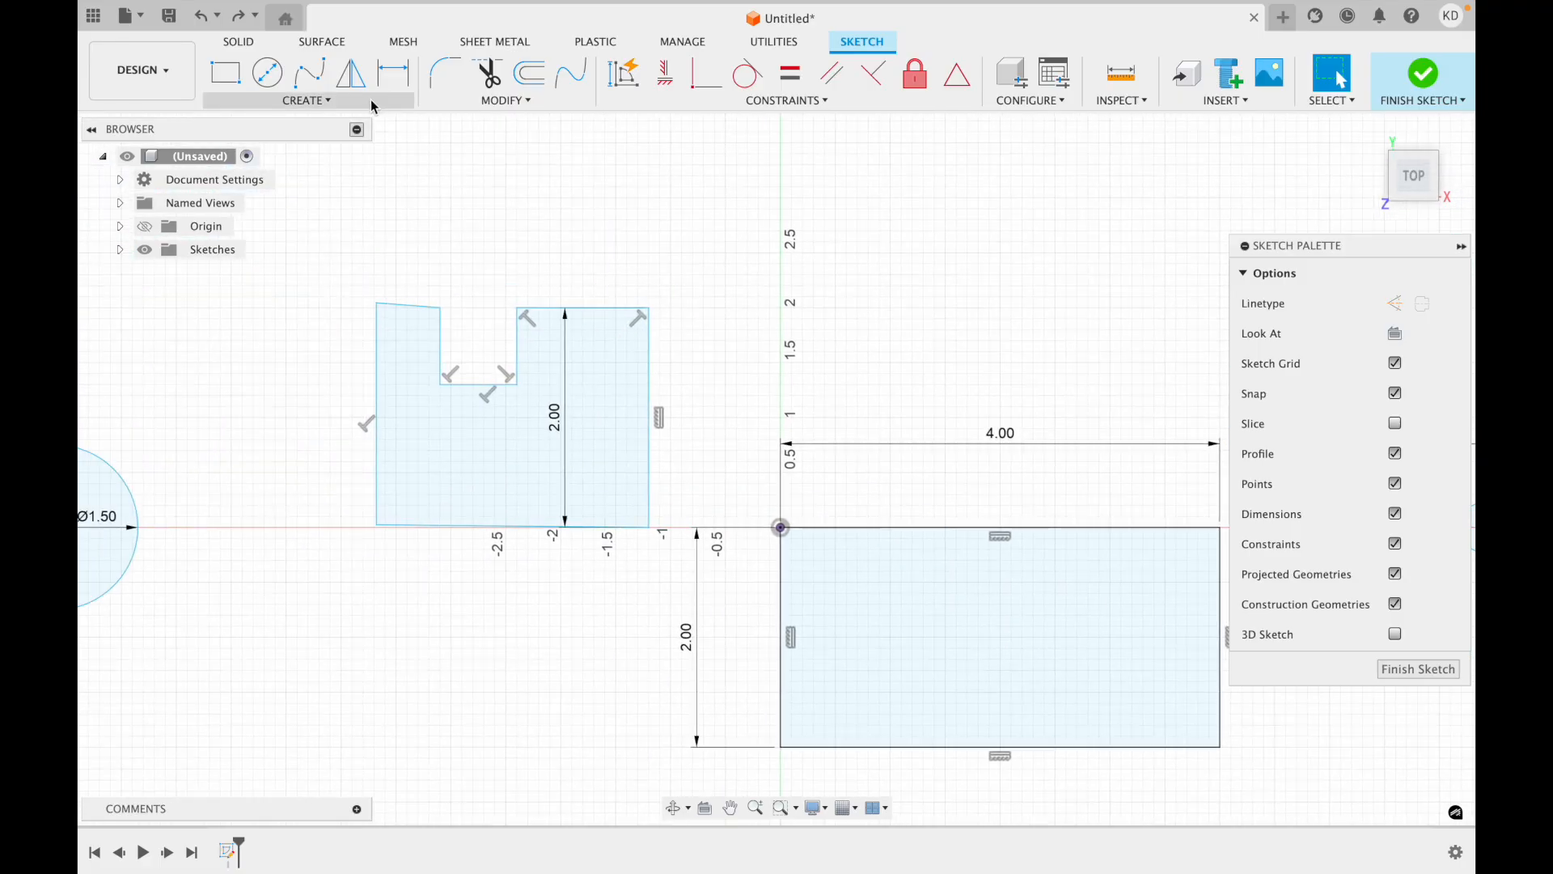
{"action": "left_click", "coordinate": [545, 102]}
{"action": "left_click", "coordinate": [530, 74]}
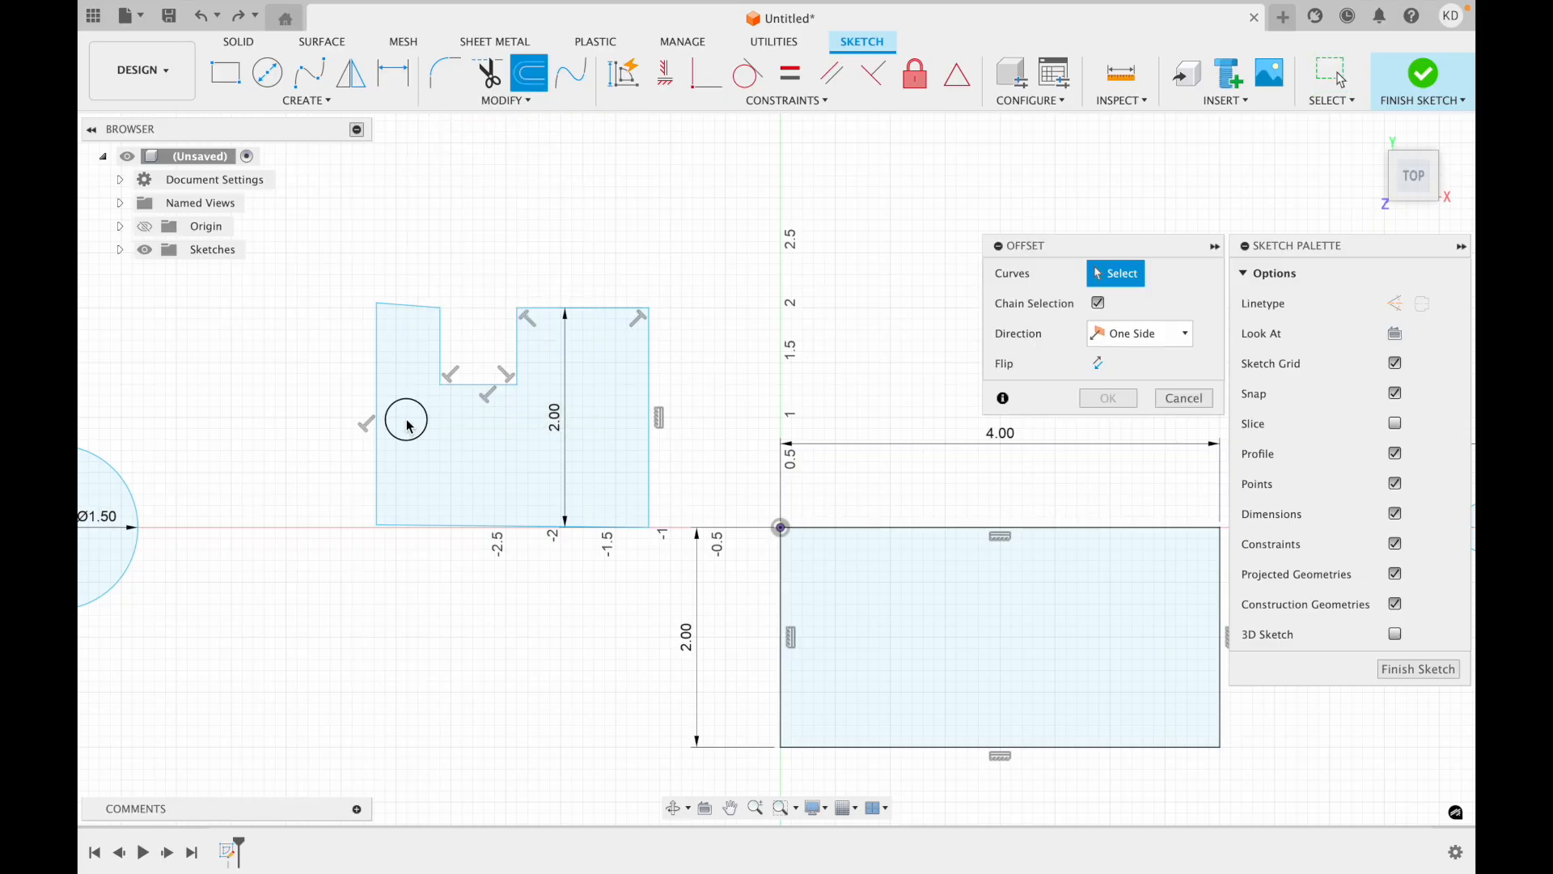
{"action": "left_click", "coordinate": [372, 422]}
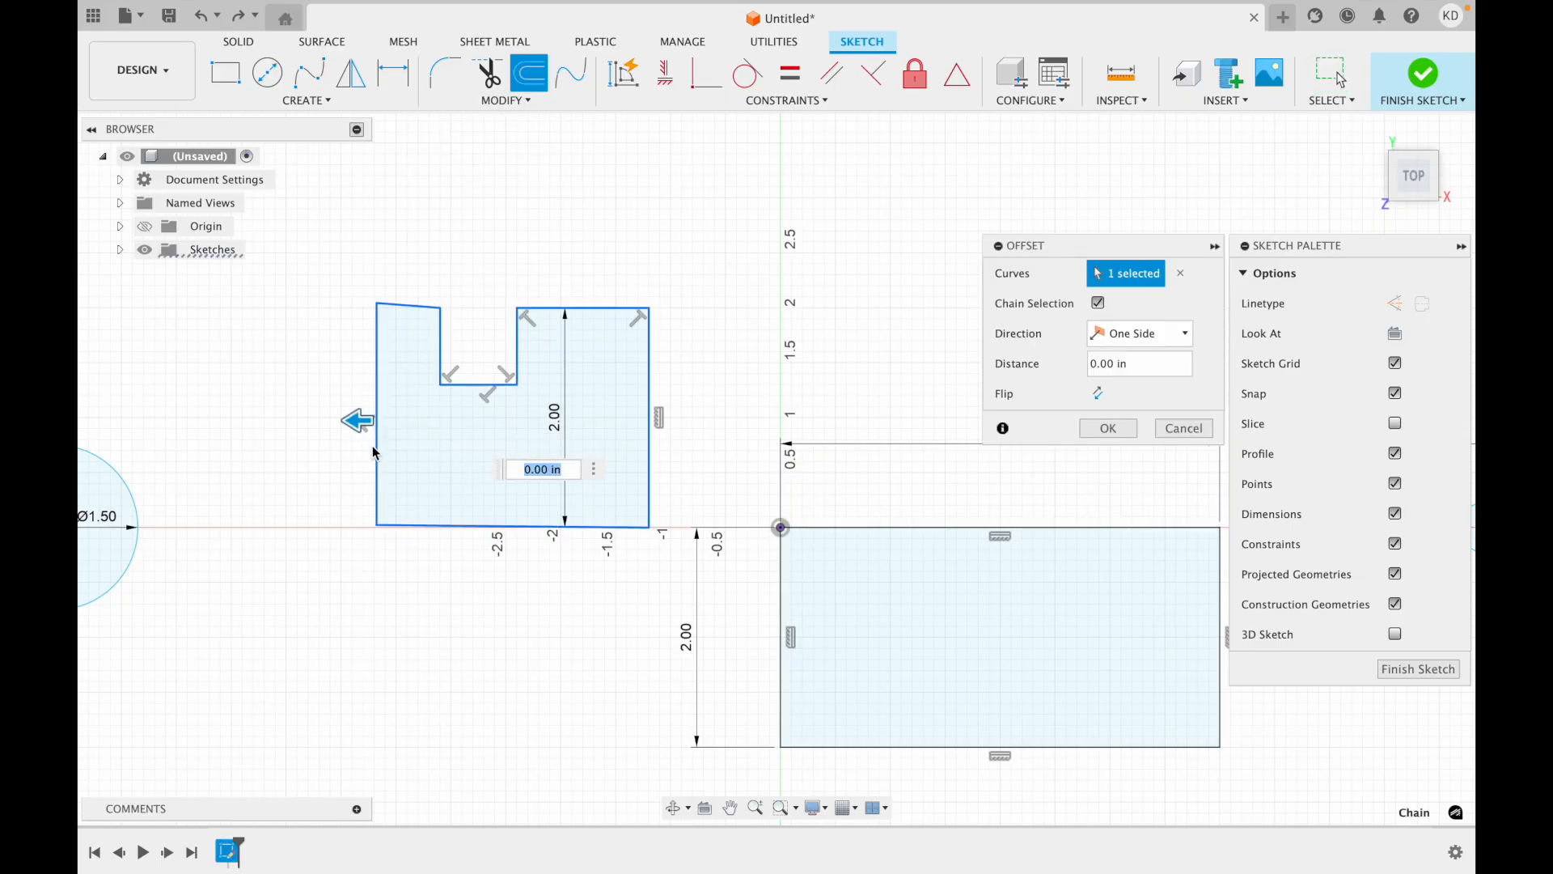
{"action": "mouse_move", "coordinate": [359, 422]}
{"action": "left_mouse_down"}
{"action": "mouse_move", "coordinate": [301, 420]}
{"action": "mouse_move", "coordinate": [384, 427]}
{"action": "mouse_move", "coordinate": [324, 388]}
{"action": "mouse_move", "coordinate": [344, 397]}
{"action": "left_mouse_up"}
{"action": "left_click_drag", "start_coordinate": [348, 399], "coordinate": [337, 399]}
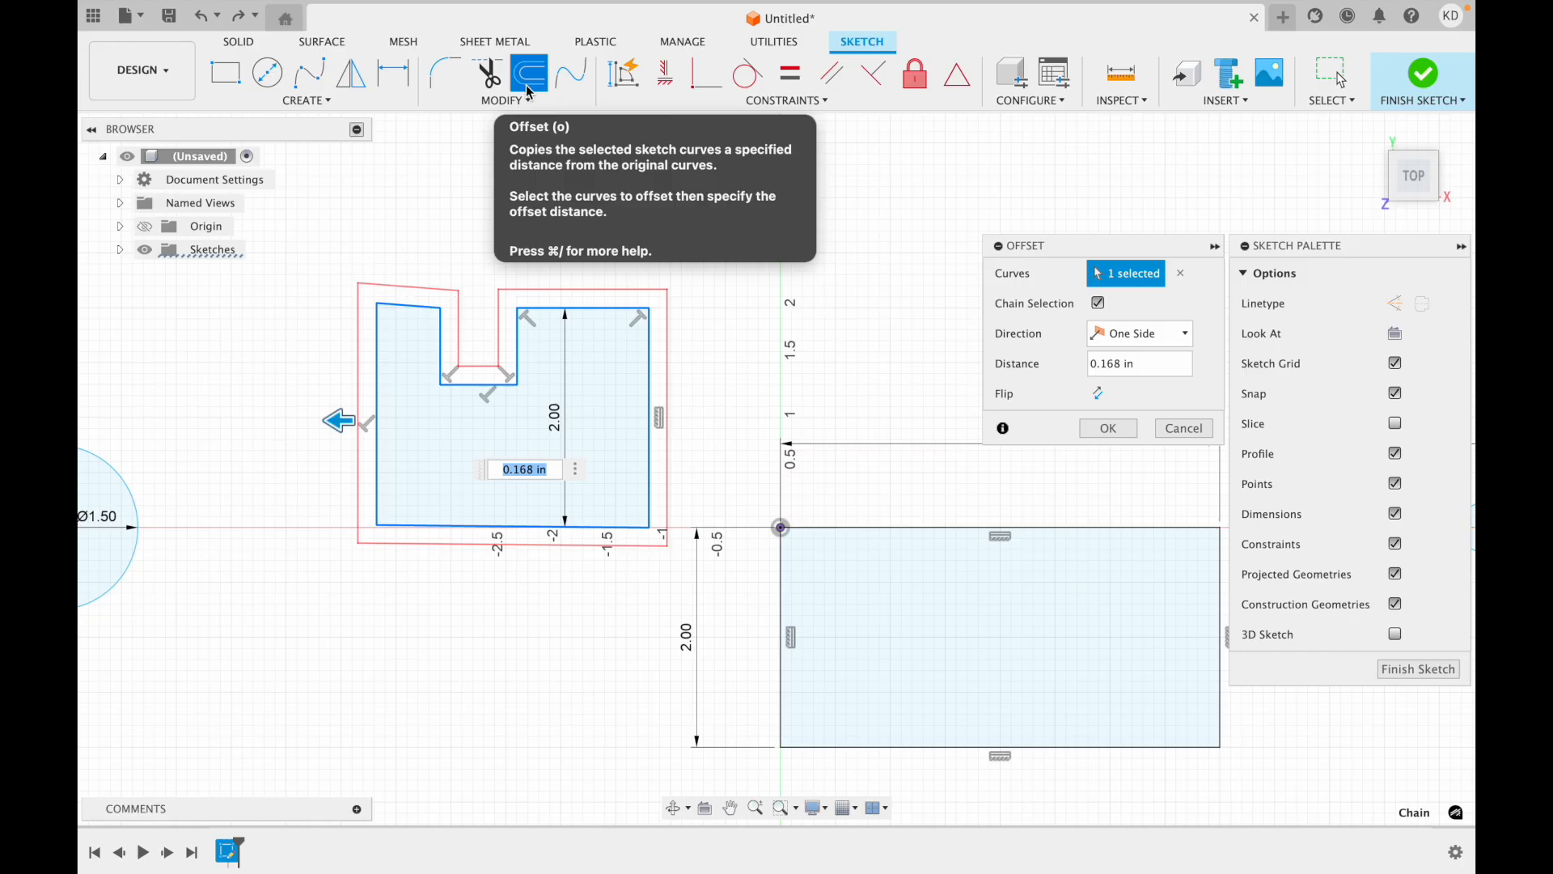
{"action": "left_click", "coordinate": [1184, 426]}
- Offset the 1.50 in diameter circle outward by about 0.124 in to create a concentric outer circle
{"action": "scroll", "coordinate": [1184, 425], "scroll_direction": "left", "scroll_amount": 5}
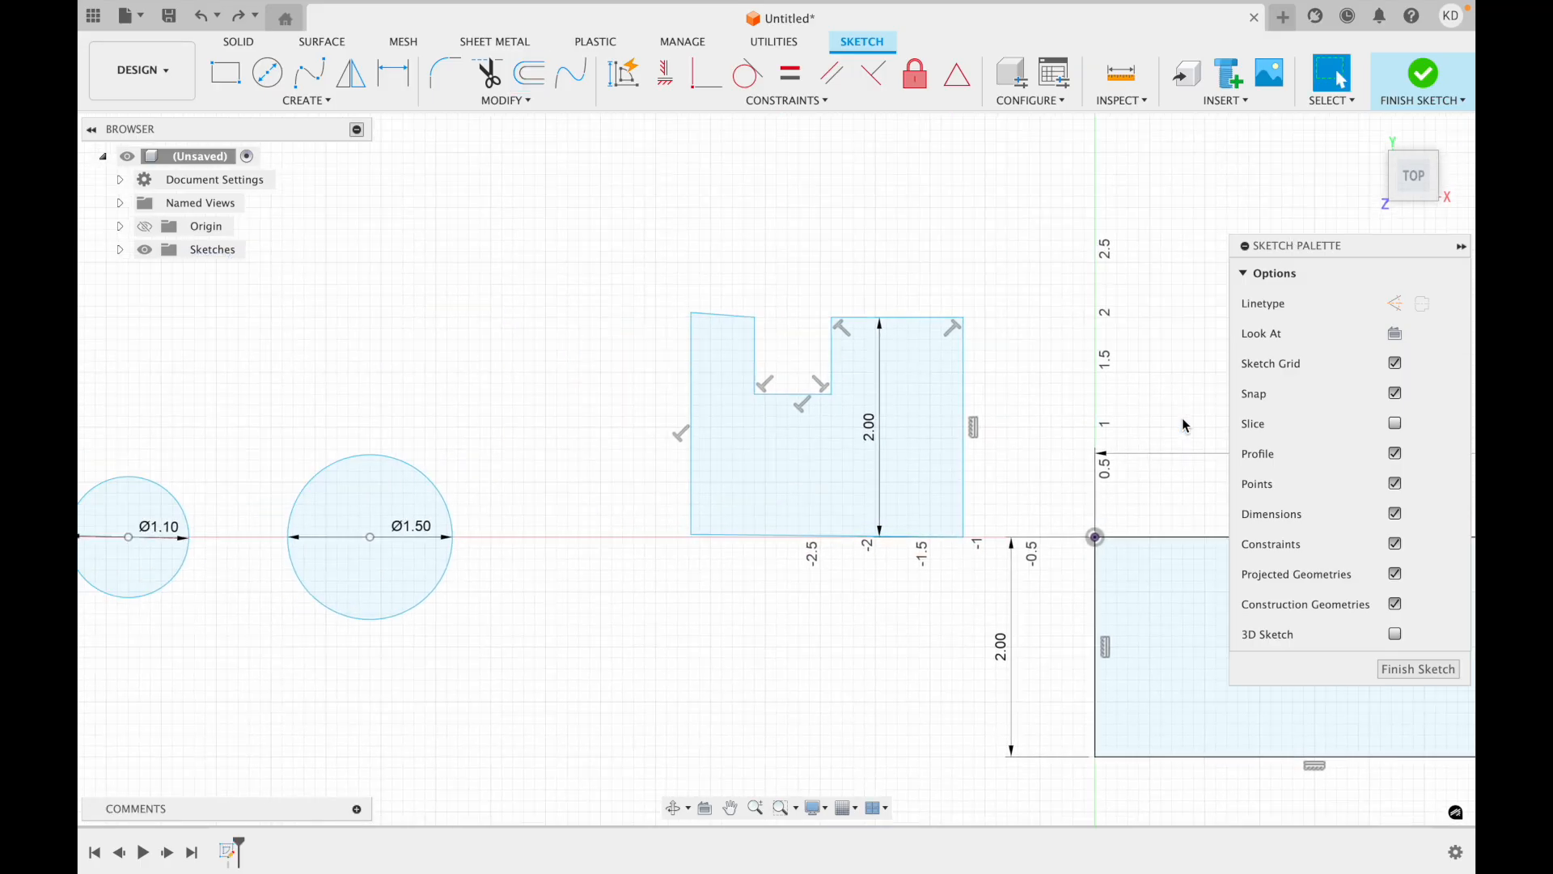
{"action": "scroll", "coordinate": [1185, 425], "scroll_direction": "left", "scroll_amount": 5}
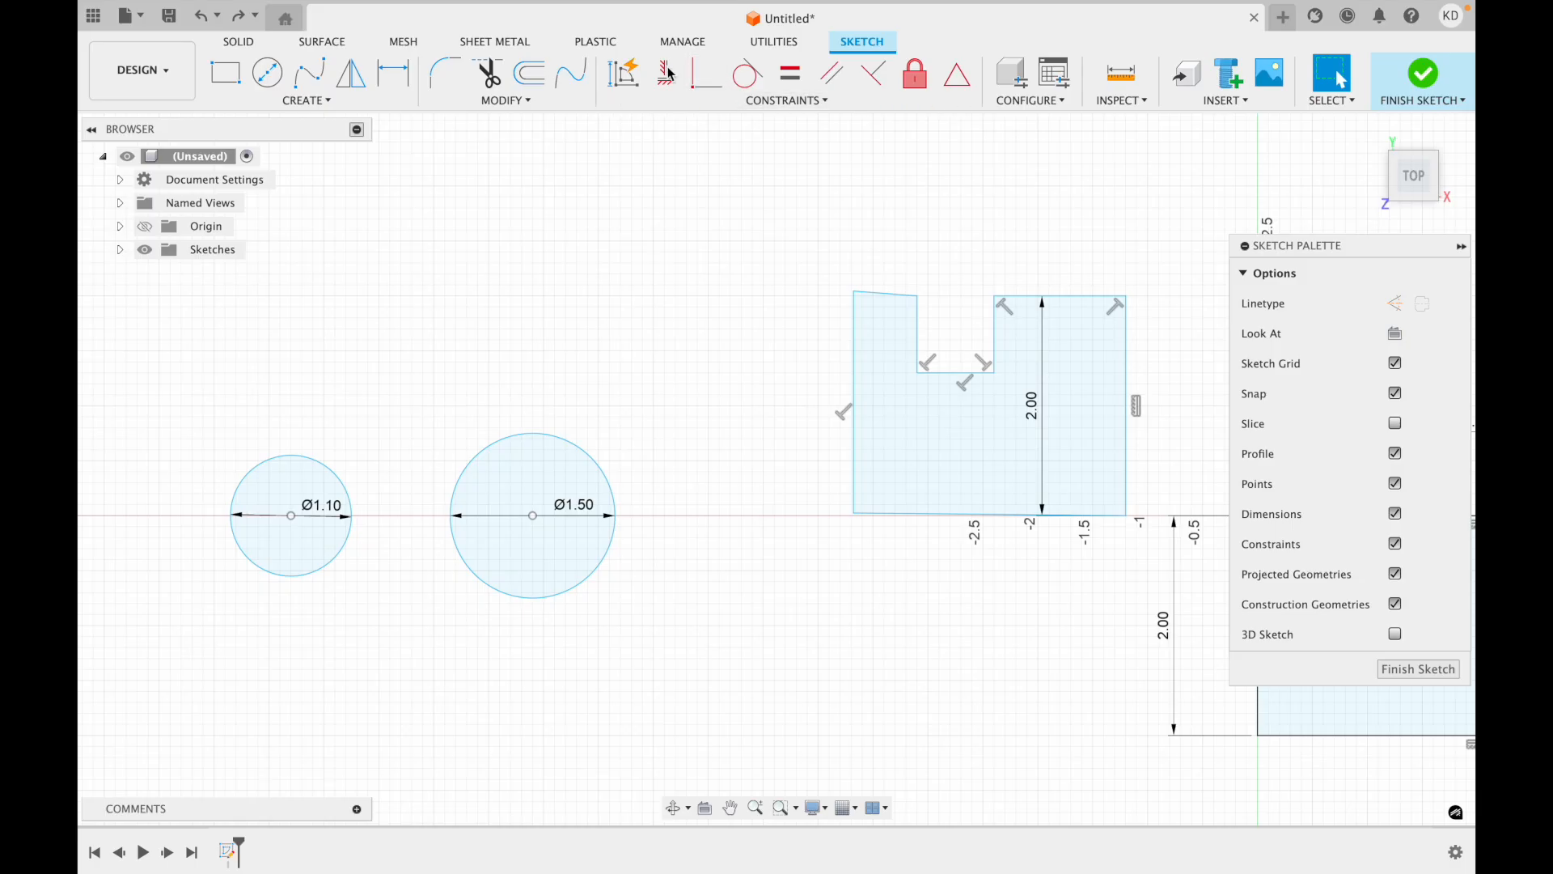
{"action": "left_click", "coordinate": [530, 75]}
{"action": "left_click", "coordinate": [493, 443]}
{"action": "left_click_drag", "start_coordinate": [482, 425], "coordinate": [457, 389]}
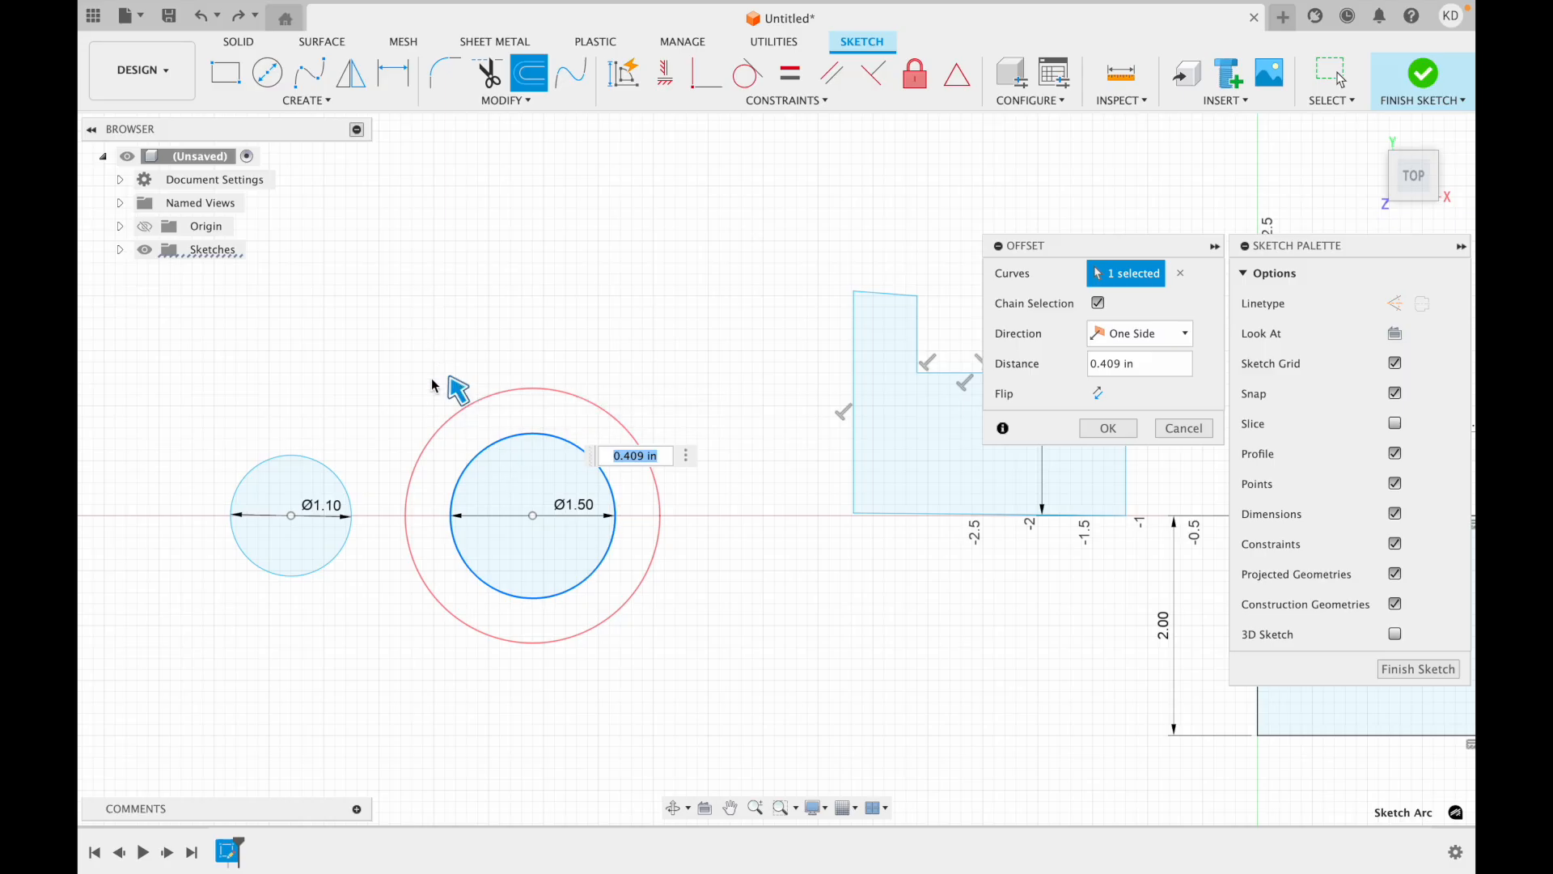
{"action": "mouse_move", "coordinate": [451, 382]}
{"action": "left_mouse_down"}
{"action": "mouse_move", "coordinate": [473, 422]}
{"action": "mouse_move", "coordinate": [464, 400]}
{"action": "left_mouse_up"}
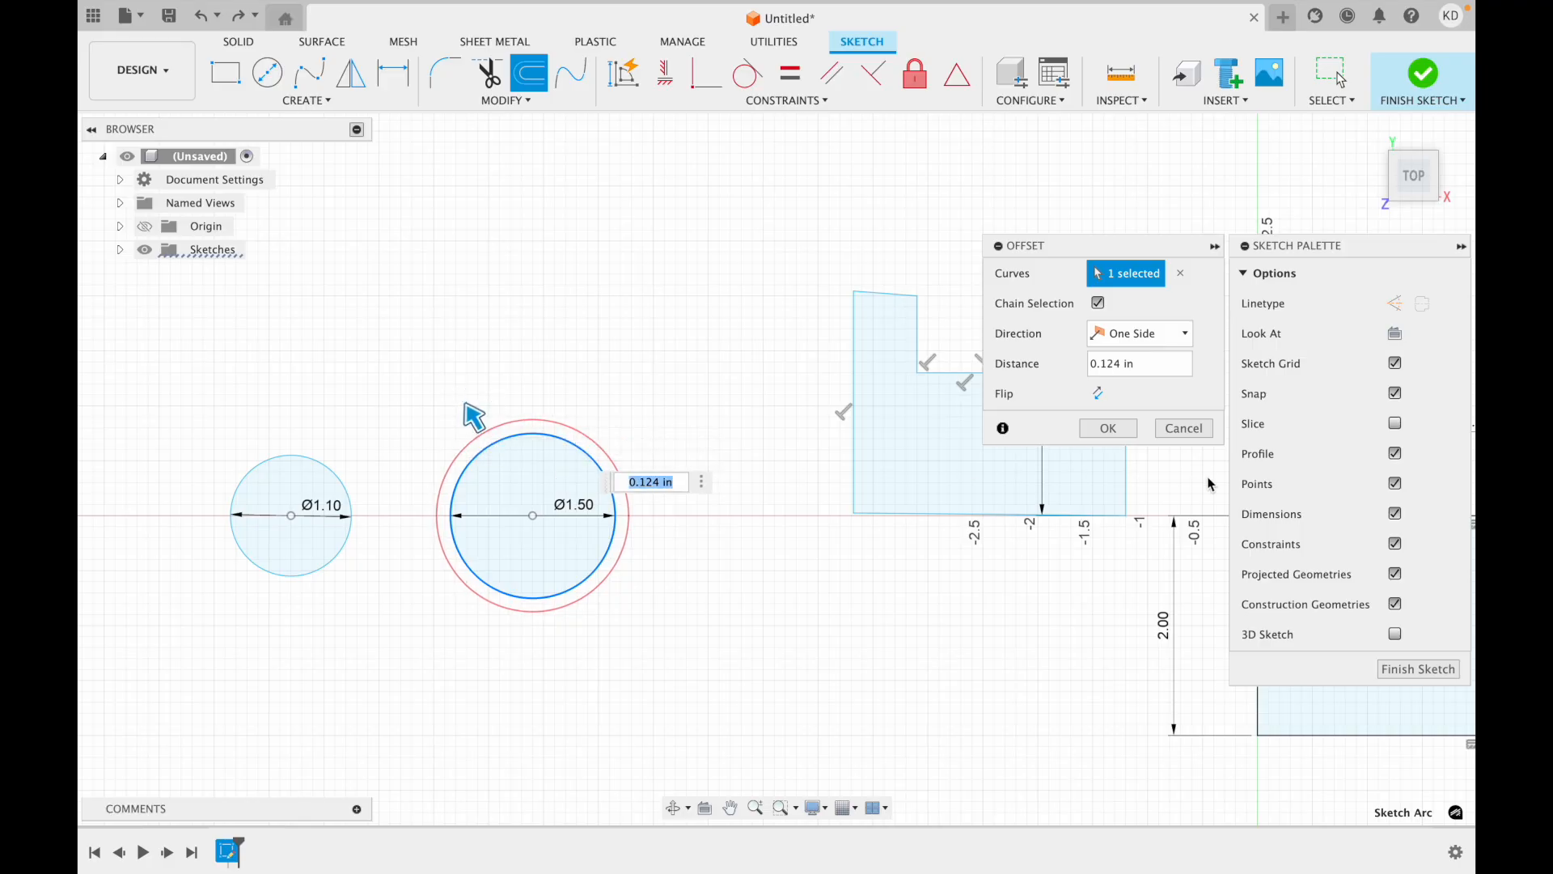
{"action": "left_click", "coordinate": [1106, 434]}
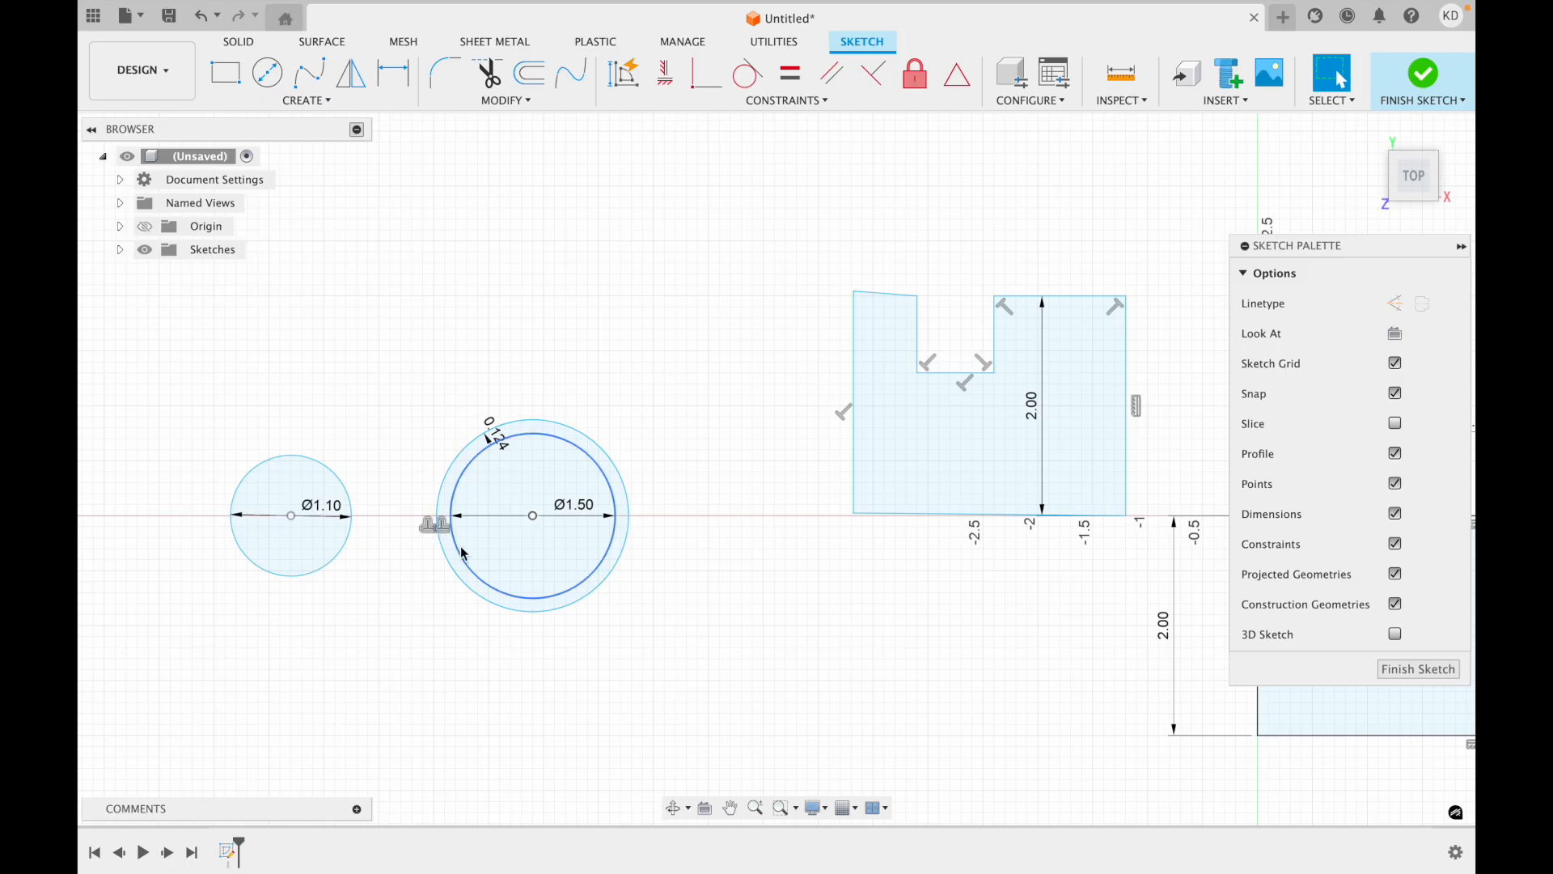
- Try offsetting the outline of the mirrored-arc lens shape inward by about 0.019 in and cancel the offset
{"action": "scroll", "coordinate": [816, 668], "scroll_direction": "right", "scroll_amount": 5}
{"action": "scroll", "coordinate": [813, 671], "scroll_direction": "right", "scroll_amount": 10}
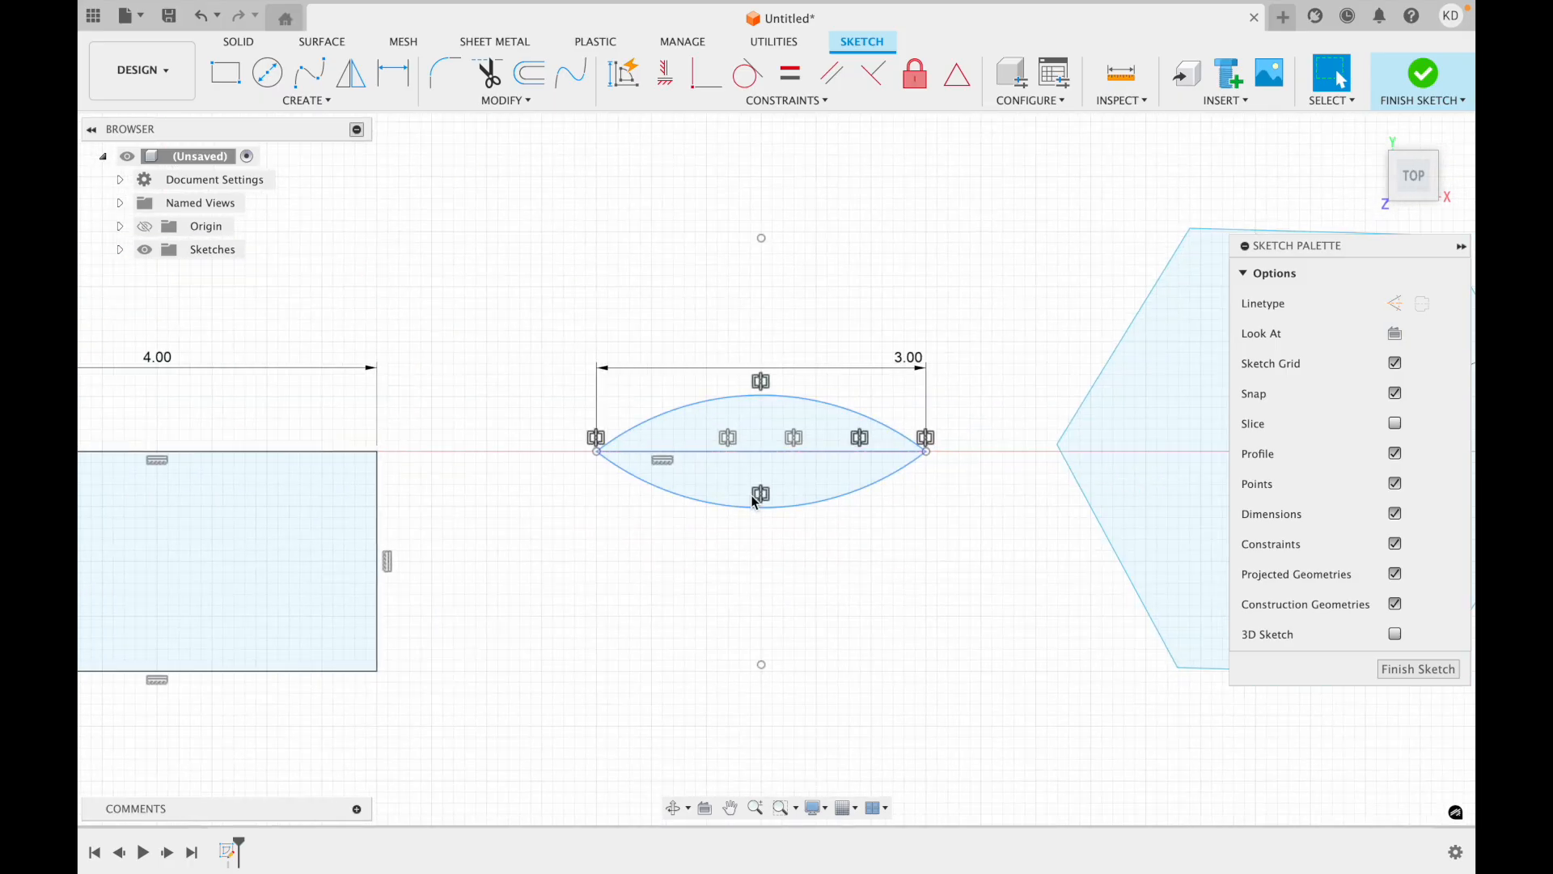
{"action": "left_click", "coordinate": [529, 85]}
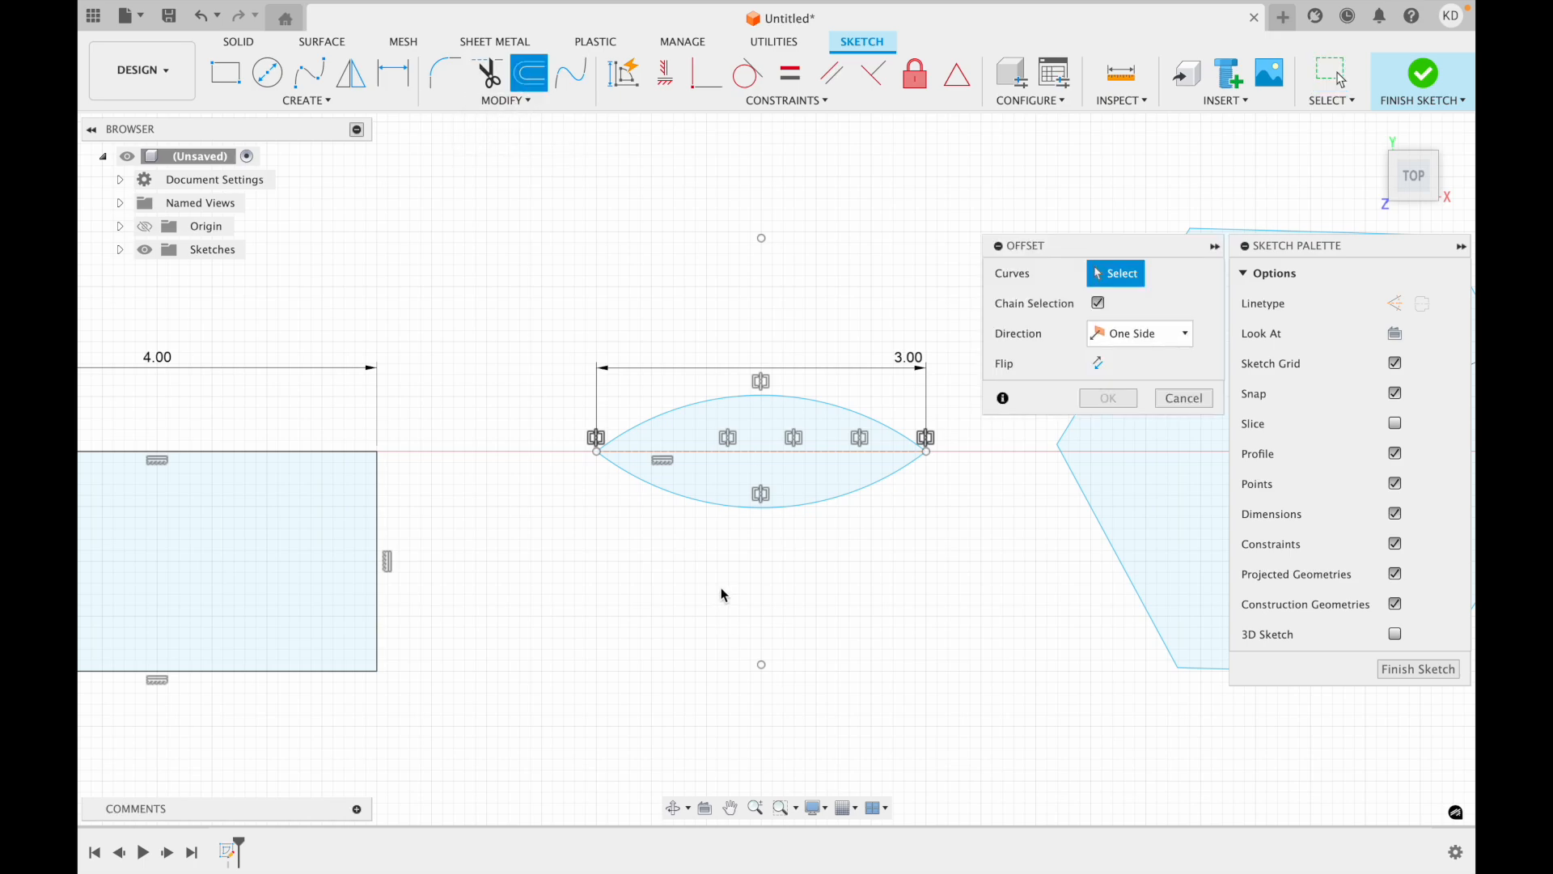
{"action": "left_click", "coordinate": [684, 497]}
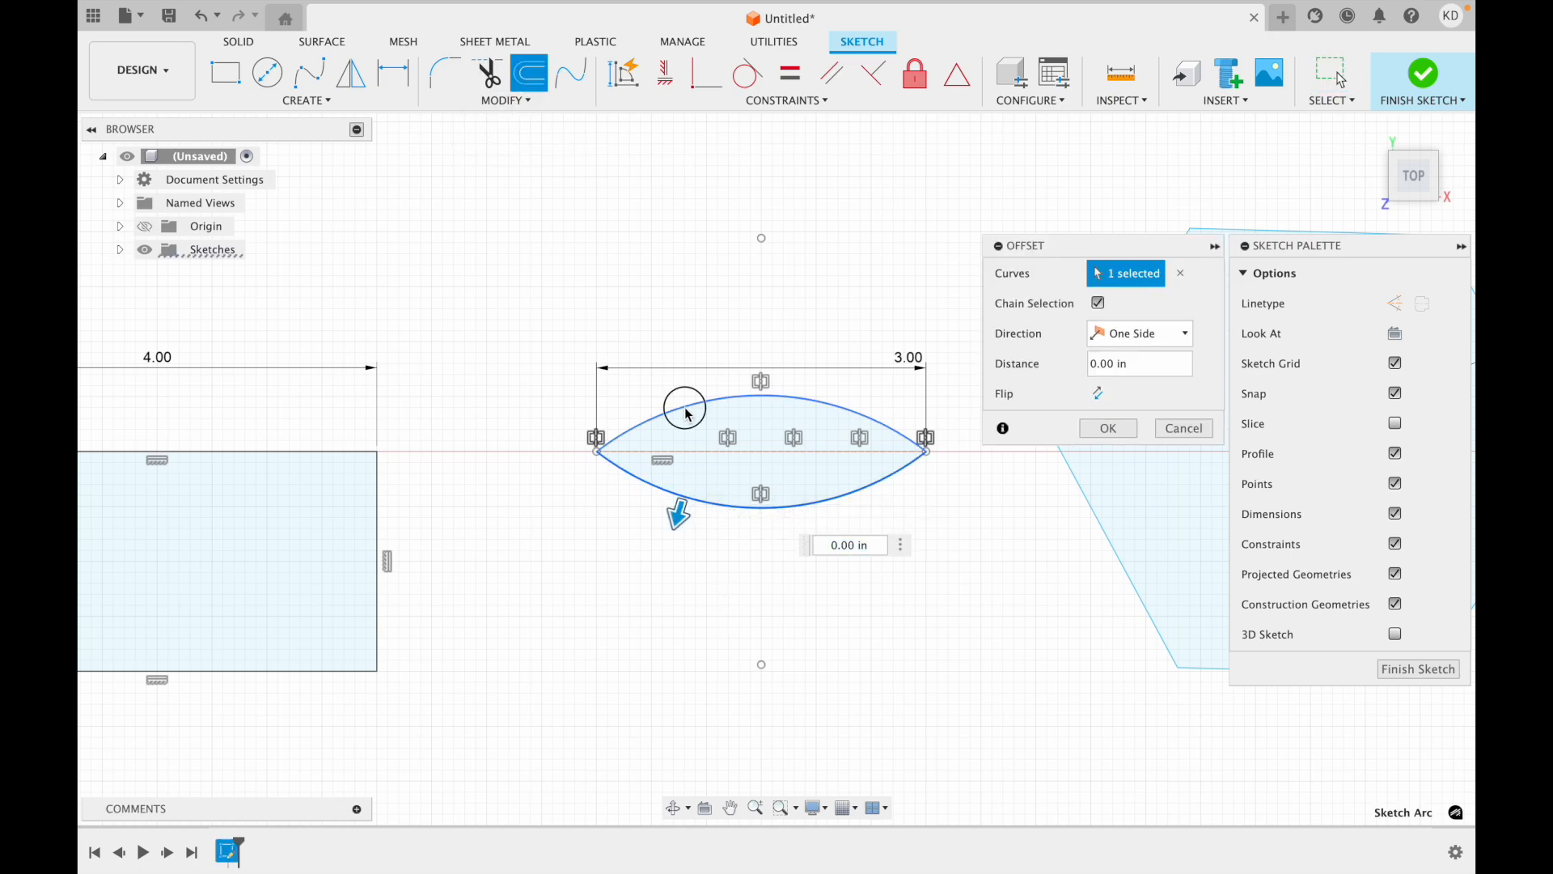
{"action": "left_click_drag", "start_coordinate": [678, 385], "coordinate": [688, 429]}
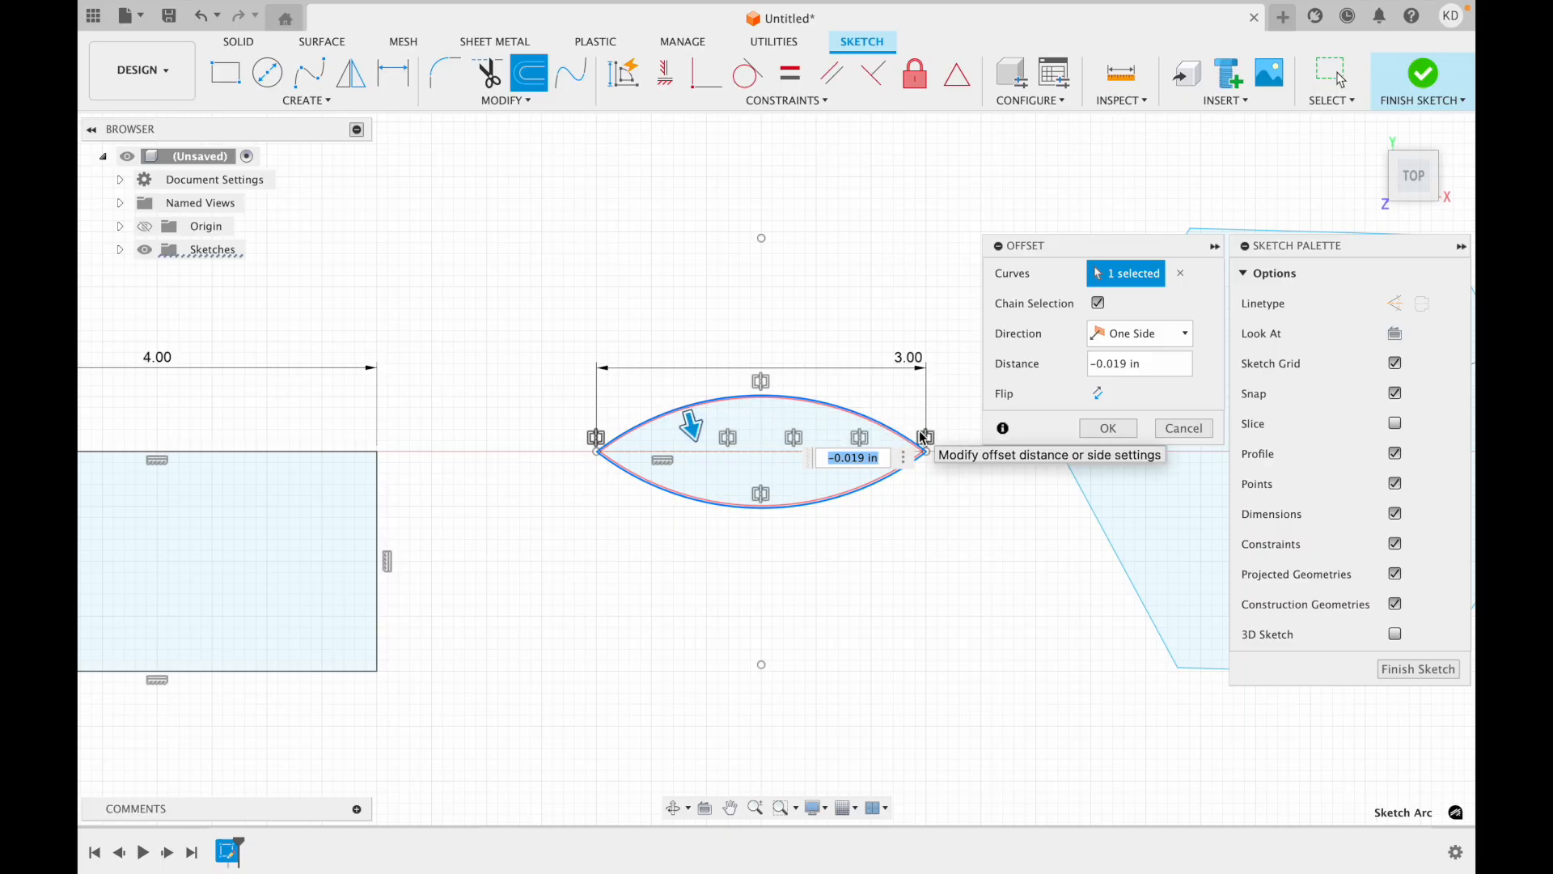
{"action": "left_click", "coordinate": [1186, 428]}
- Try offsetting the hexagon's outline outward by about 0.398 in and inward by about 0.41 in, and cancel the offset
{"action": "scroll", "coordinate": [1191, 437], "scroll_direction": "right", "scroll_amount": 10}
{"action": "scroll", "coordinate": [1190, 435], "scroll_direction": "right", "scroll_amount": 5}
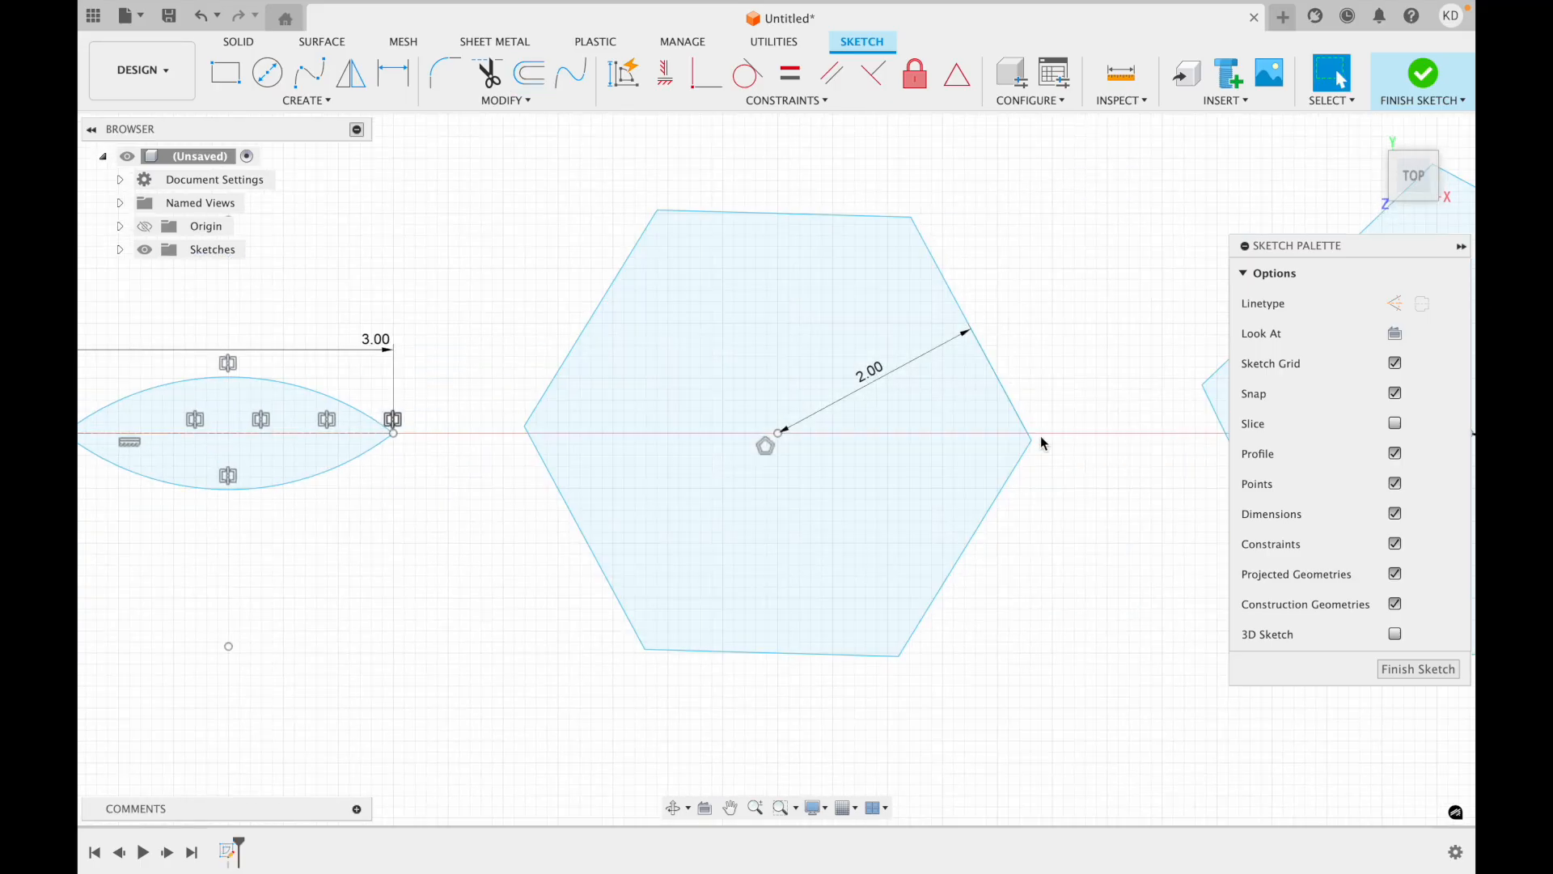
{"action": "left_click", "coordinate": [989, 434]}
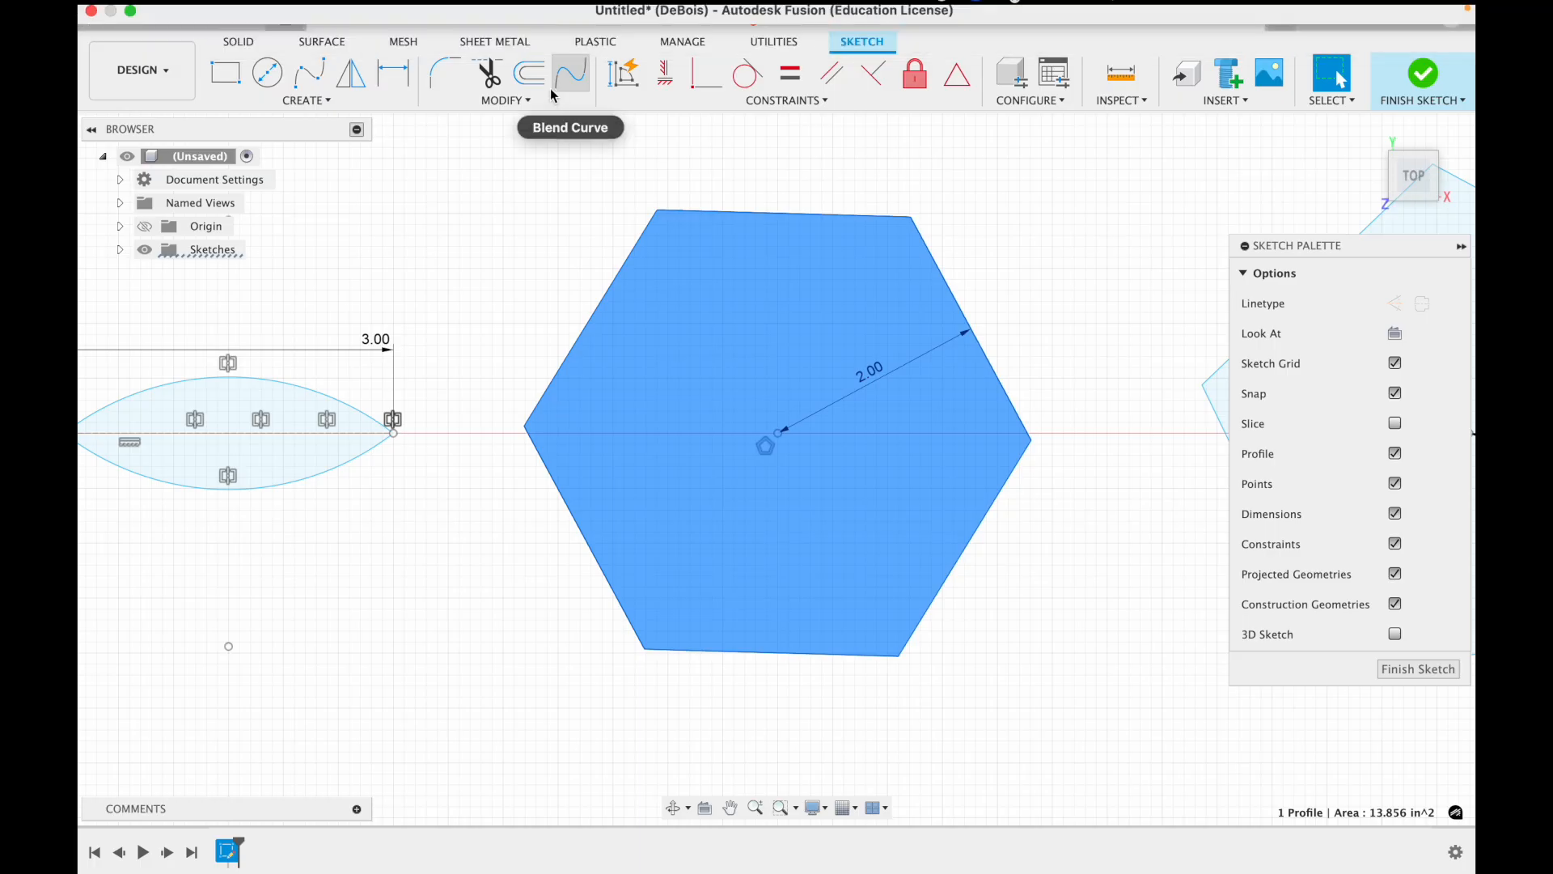
{"action": "left_click", "coordinate": [530, 73]}
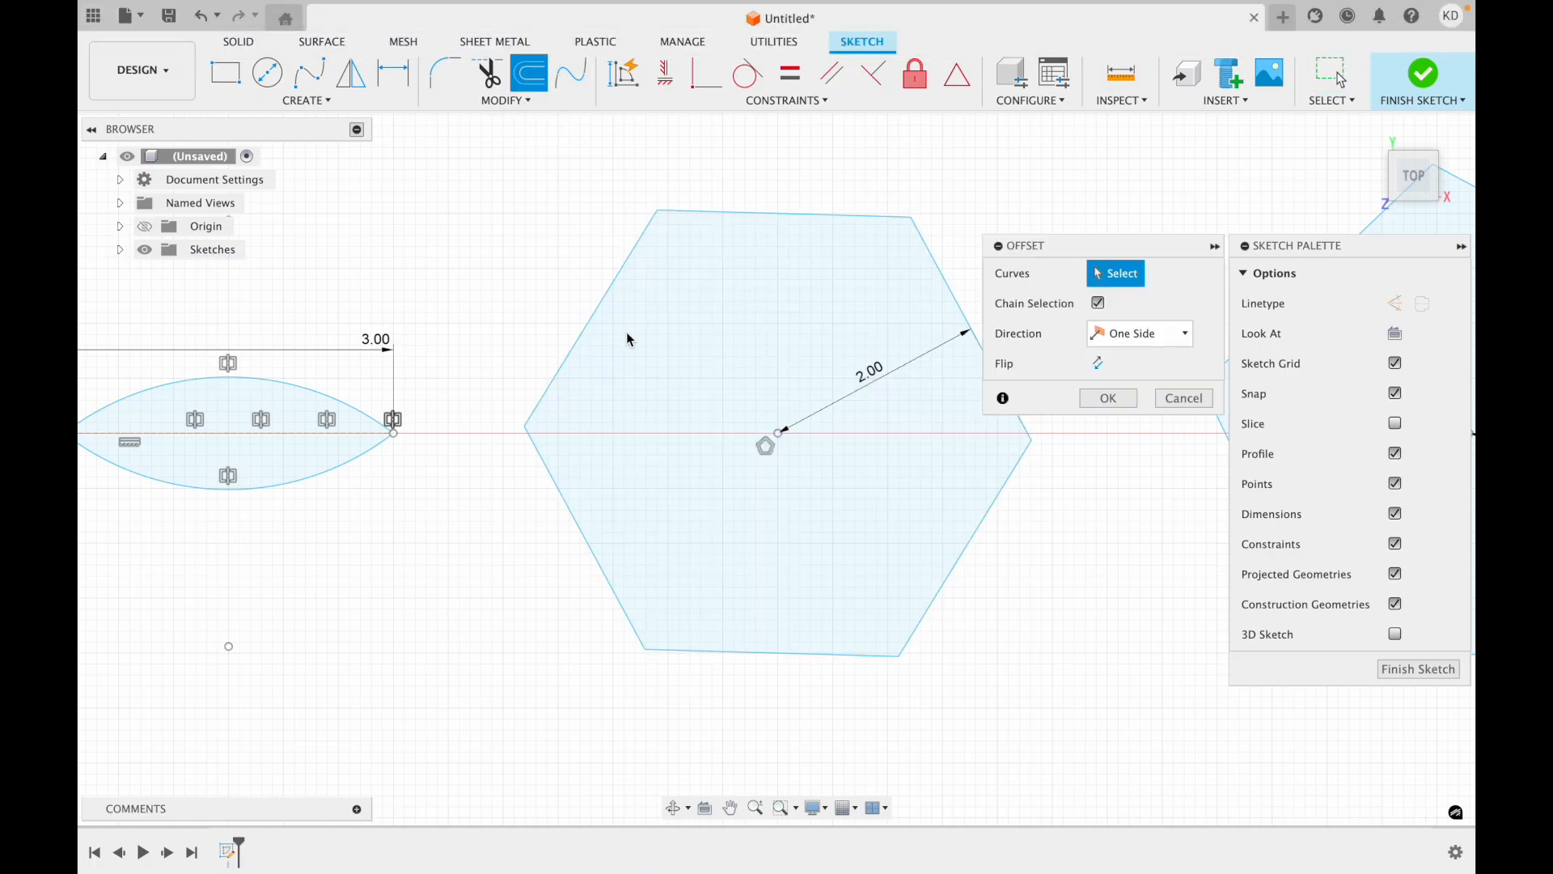
{"action": "left_click", "coordinate": [755, 212]}
{"action": "left_click_drag", "start_coordinate": [754, 193], "coordinate": [757, 148]}
{"action": "scroll", "coordinate": [759, 157], "scroll_direction": "down", "scroll_amount": 3}
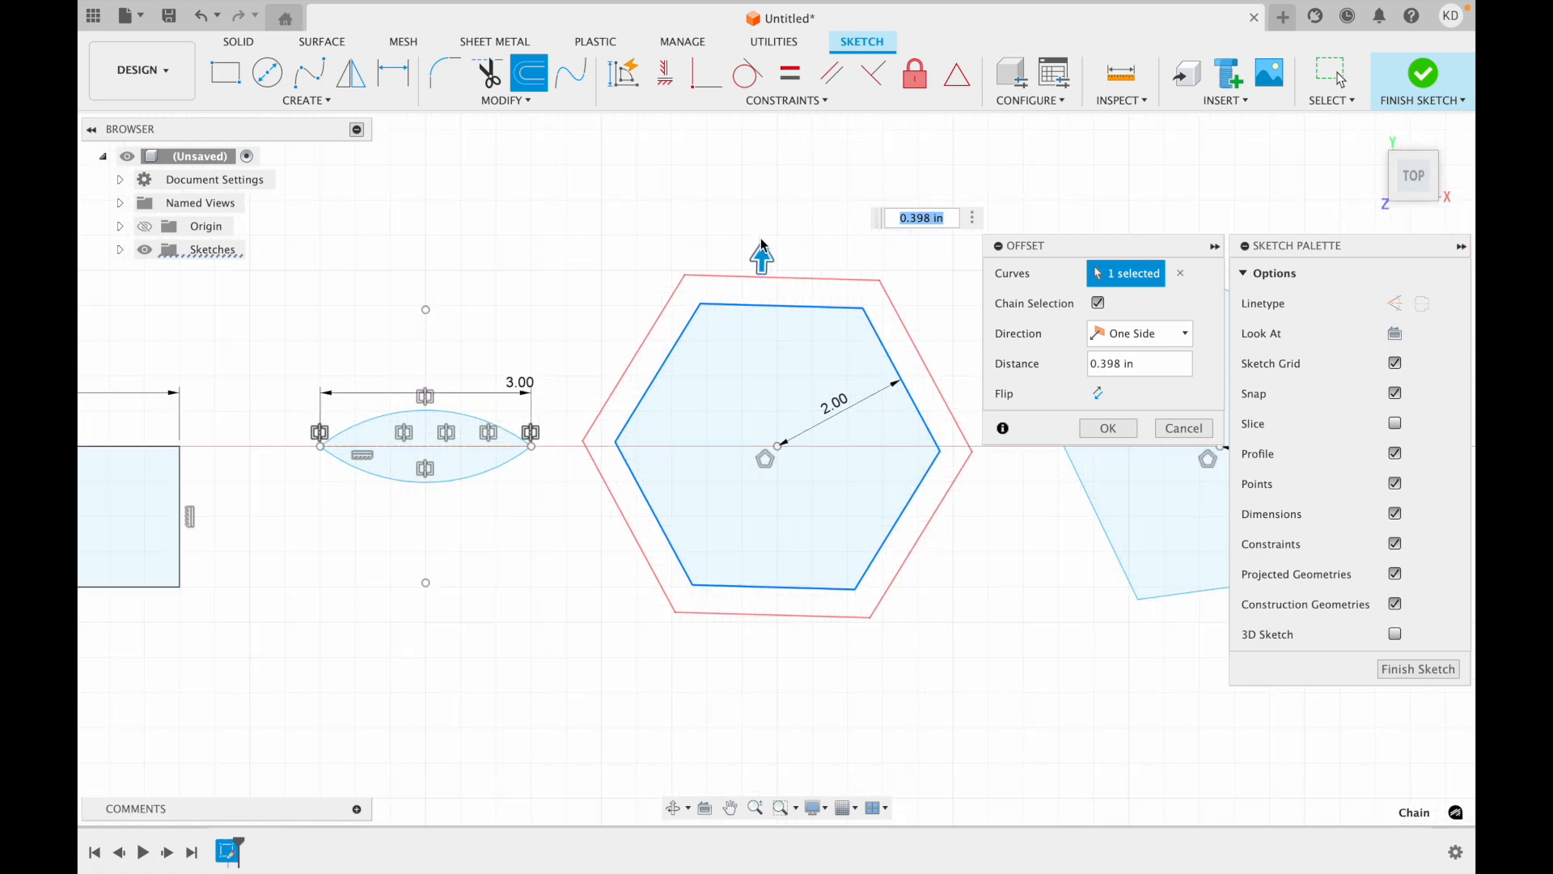
{"action": "left_click_drag", "start_coordinate": [761, 256], "coordinate": [743, 314]}
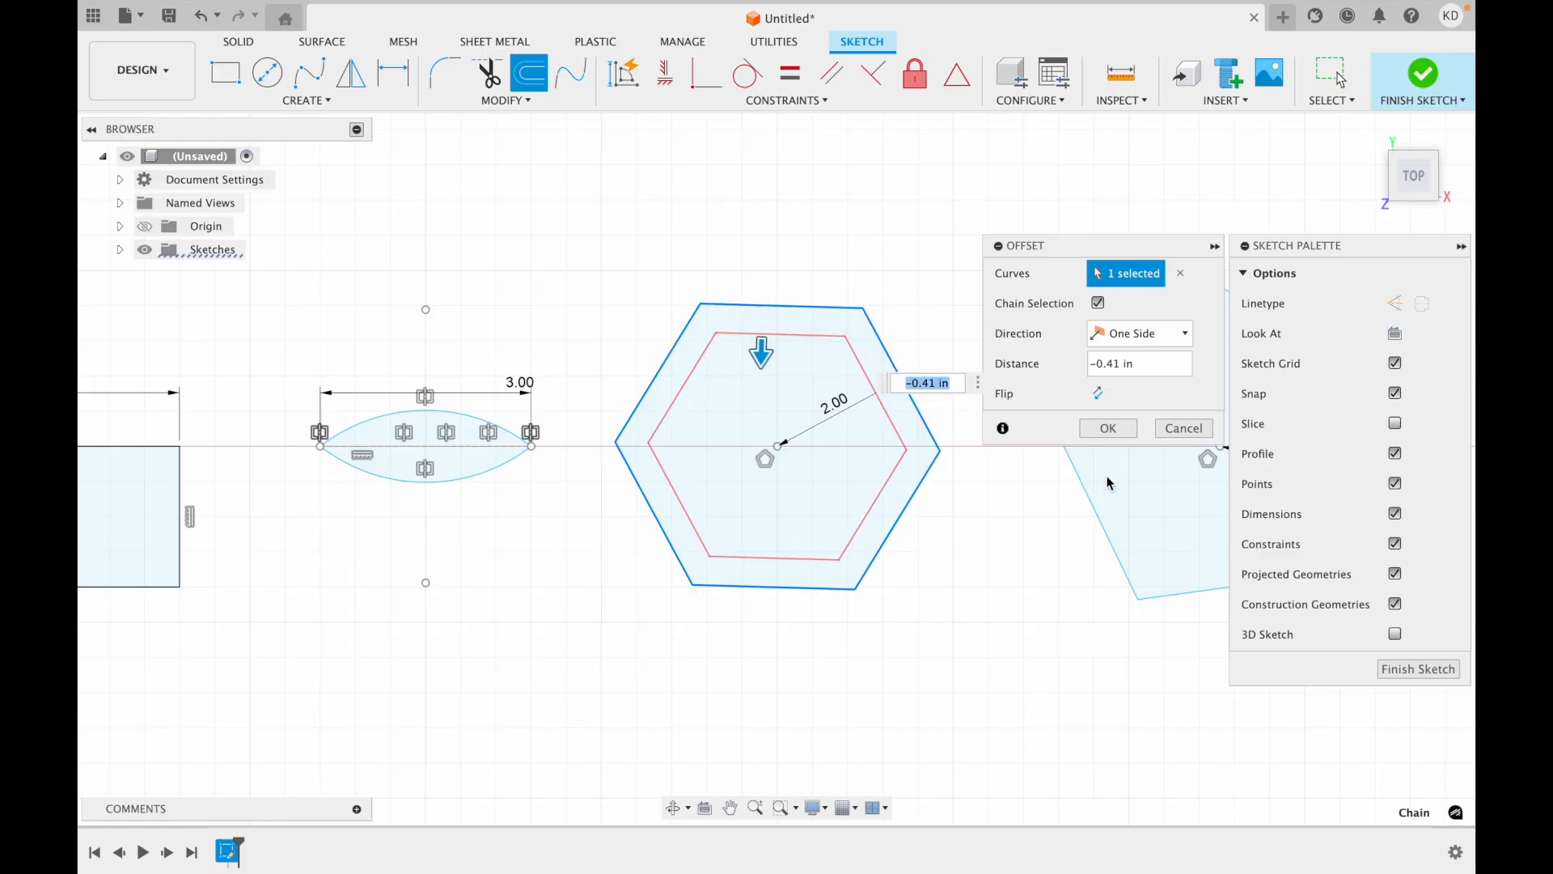
{"action": "left_click", "coordinate": [1184, 428]}
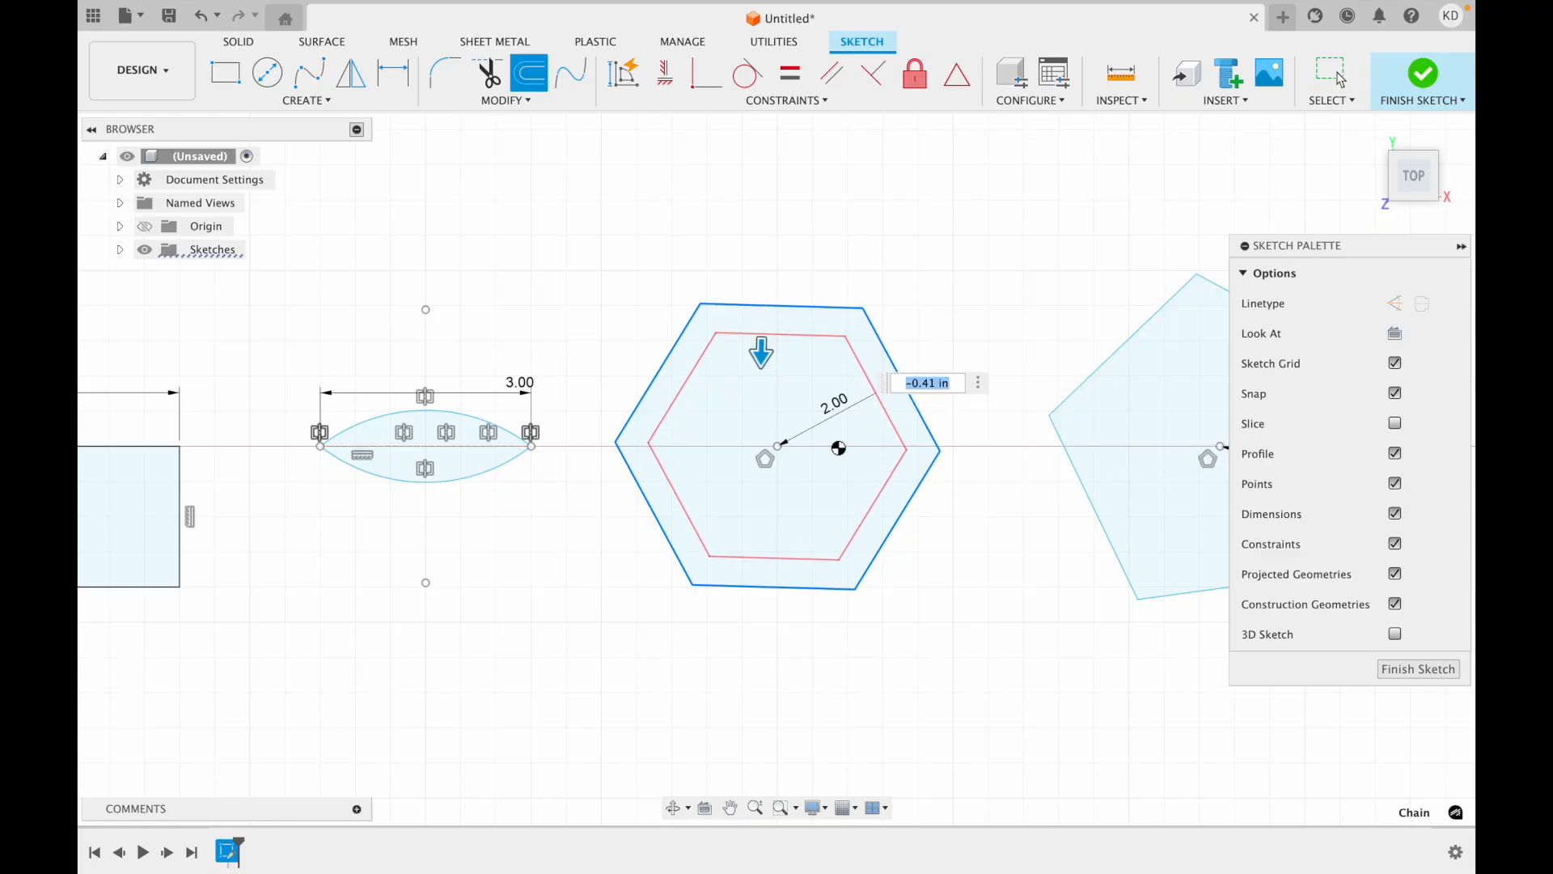
- Try selecting the notched shape with a selection window during Move/Copy, and cancel the command
{"action": "scroll", "coordinate": [838, 448], "scroll_direction": "right", "scroll_amount": 5}
{"action": "scroll", "coordinate": [838, 447], "scroll_direction": "left", "scroll_amount": 7}
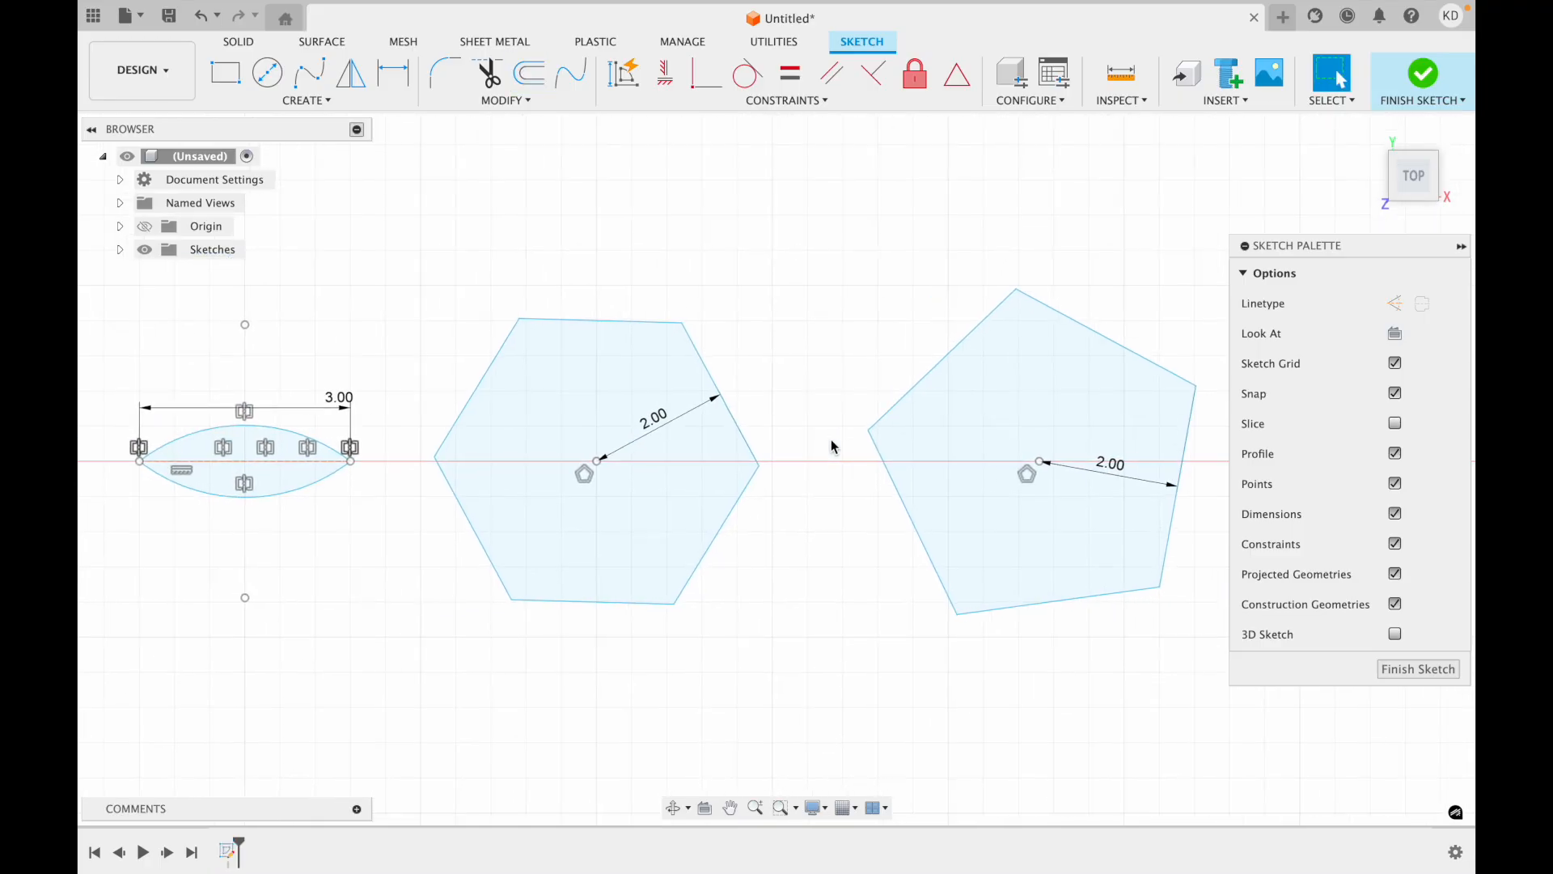
{"action": "scroll", "coordinate": [848, 448], "scroll_direction": "left", "scroll_amount": 5}
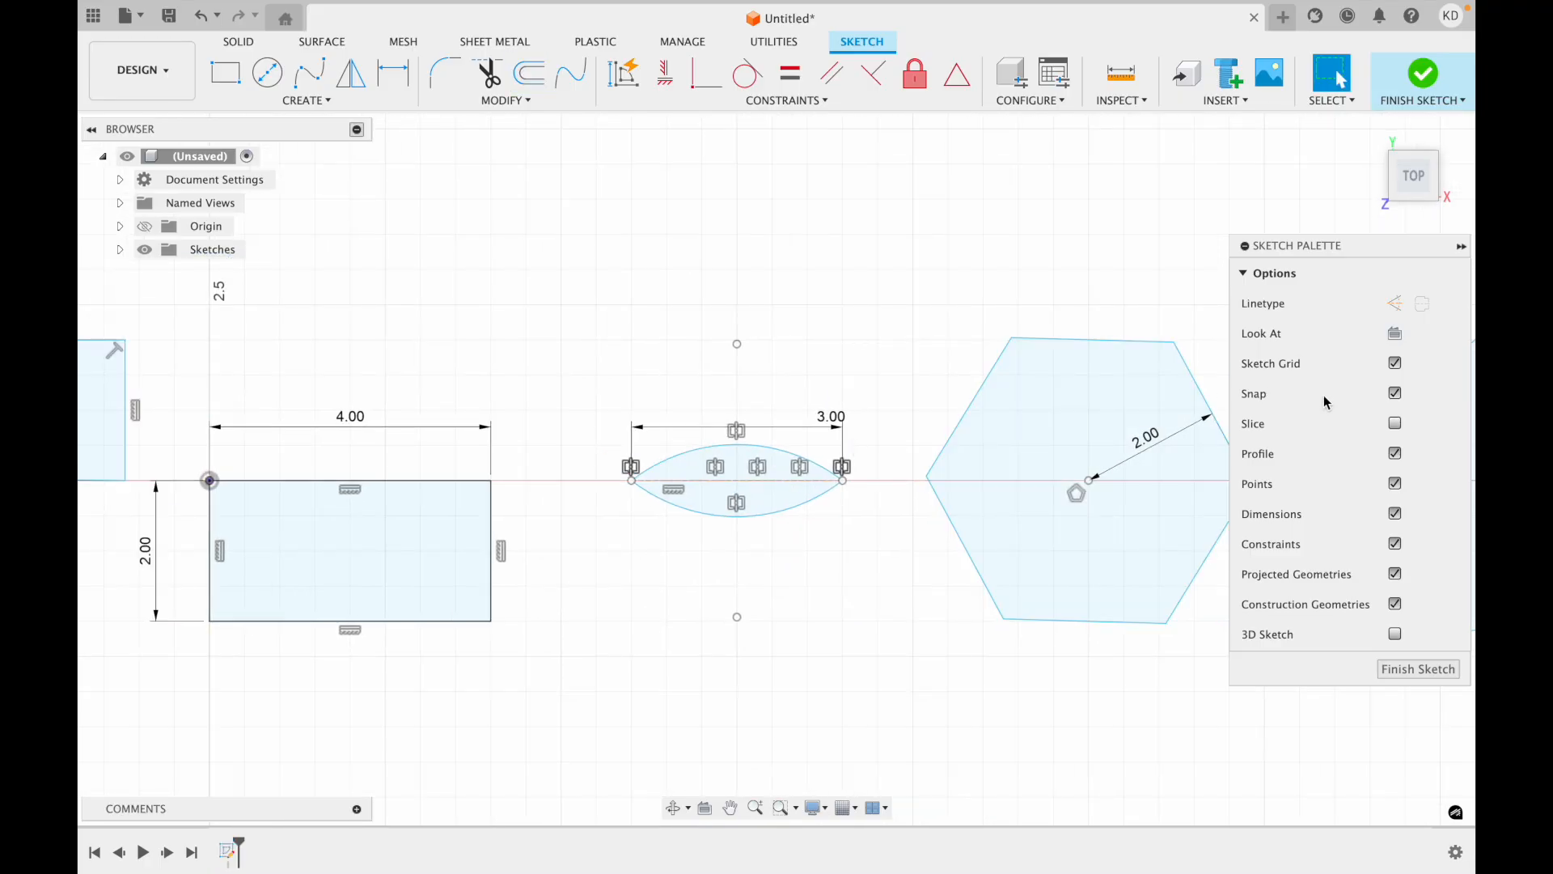
{"action": "scroll", "coordinate": [1152, 477], "scroll_direction": "left", "scroll_amount": 10}
{"action": "scroll", "coordinate": [1152, 474], "scroll_direction": "left", "scroll_amount": 15}
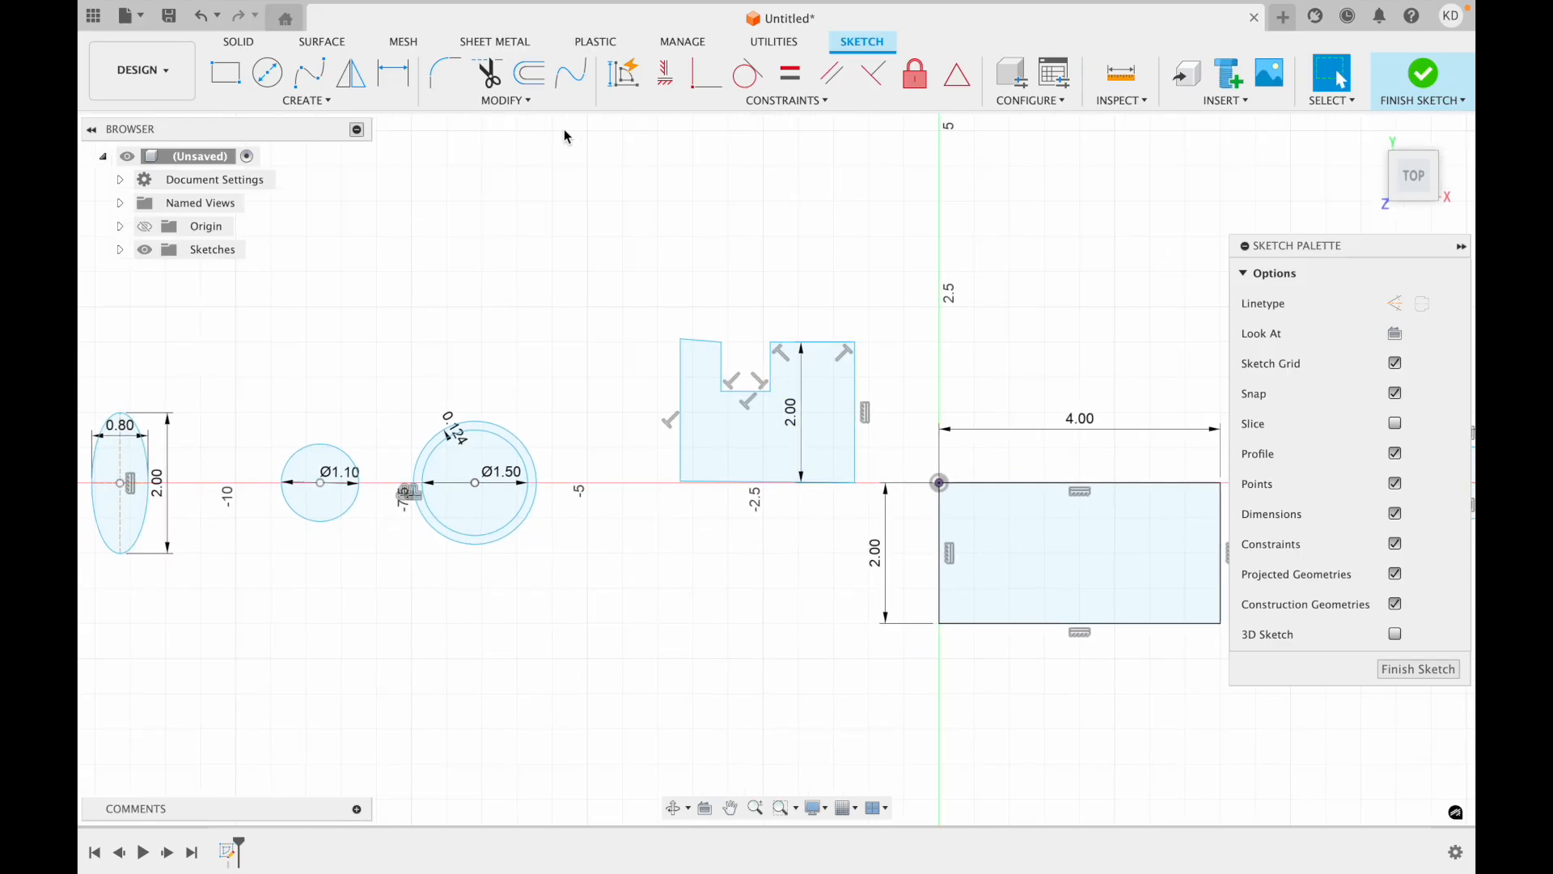
{"action": "left_click", "coordinate": [518, 101]}
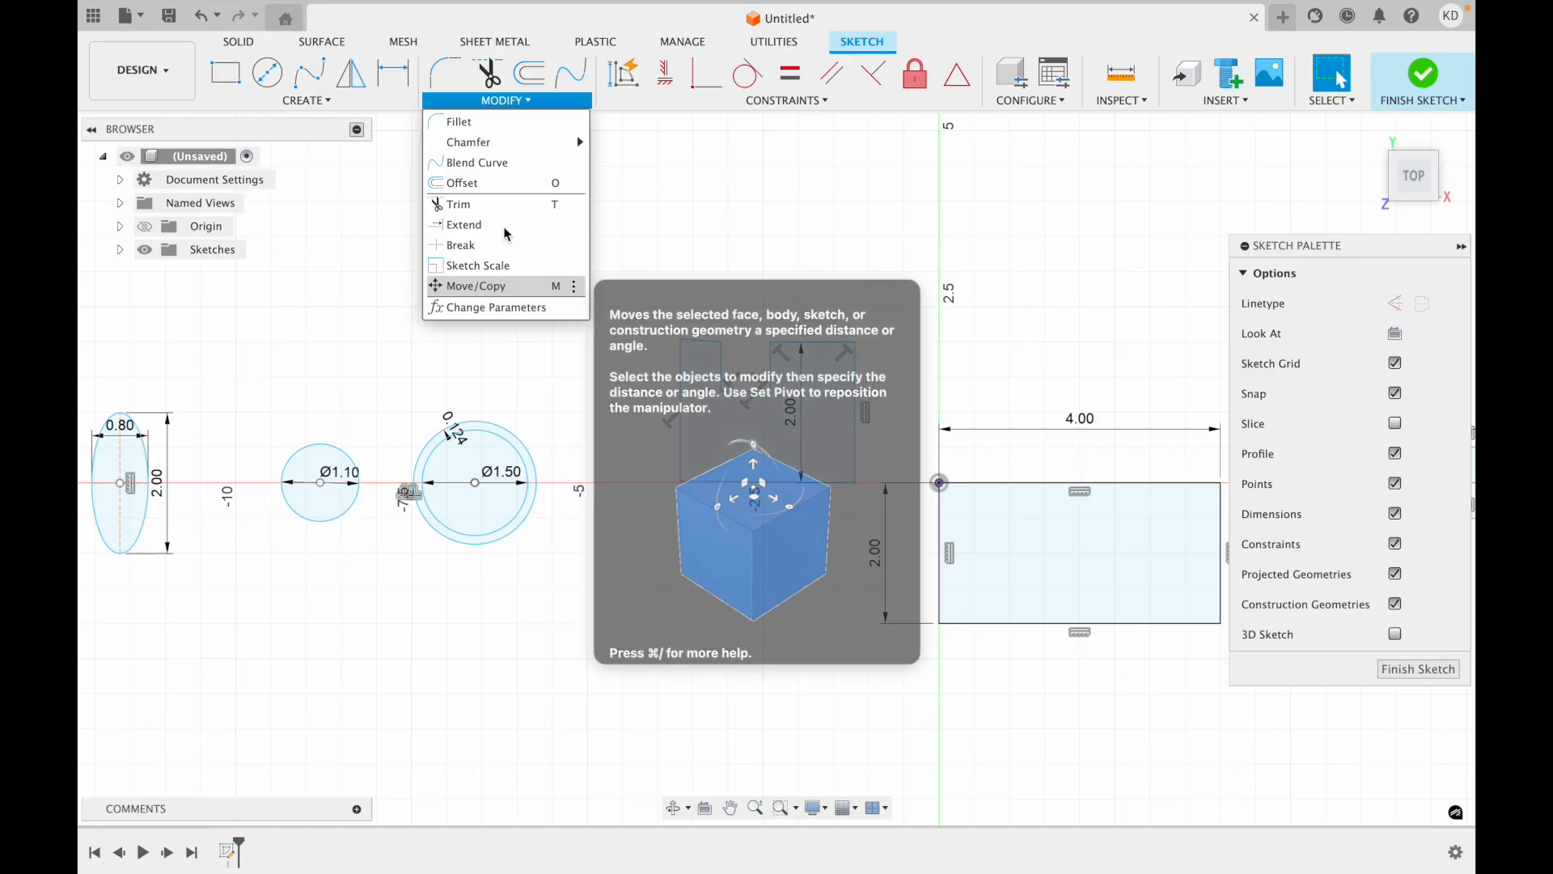
{"action": "mouse_move", "coordinate": [503, 147]}
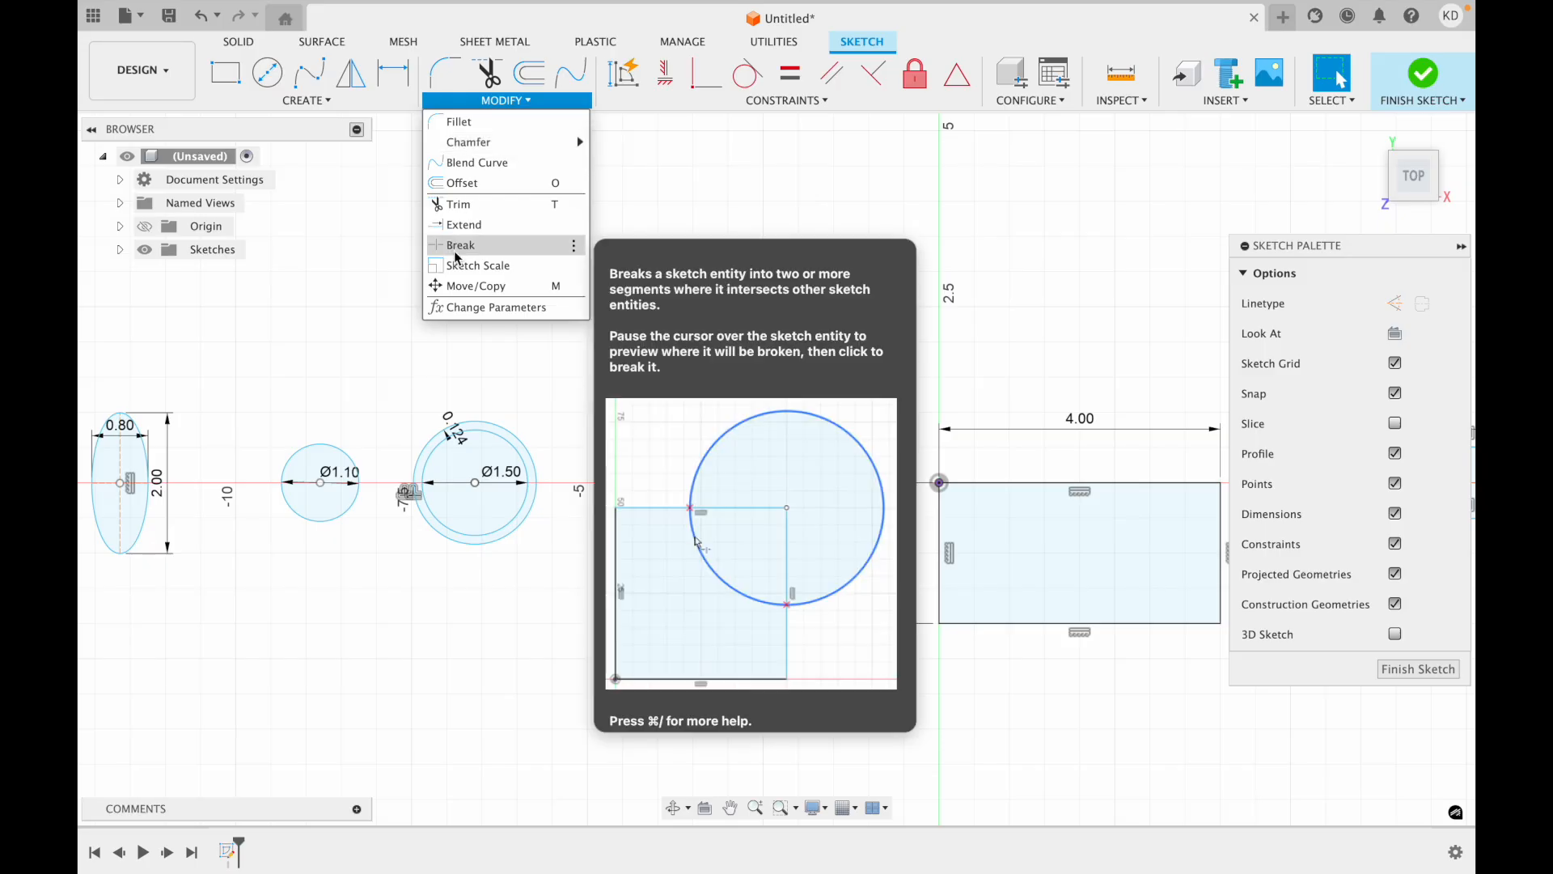
{"action": "left_click", "coordinate": [477, 285]}
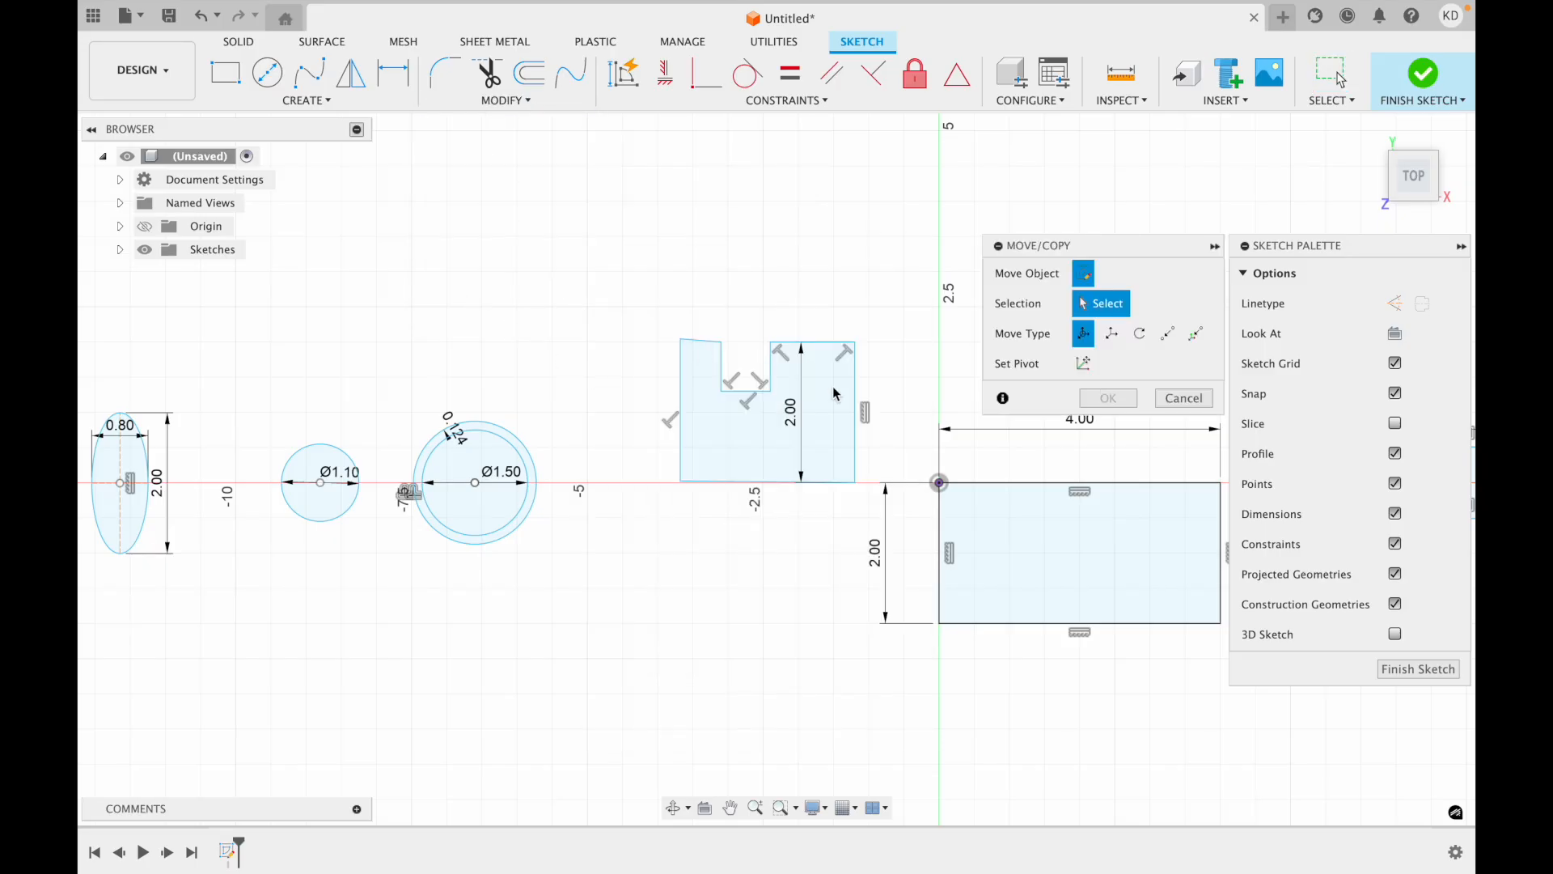
{"action": "left_click_drag", "start_coordinate": [678, 306], "coordinate": [766, 582]}
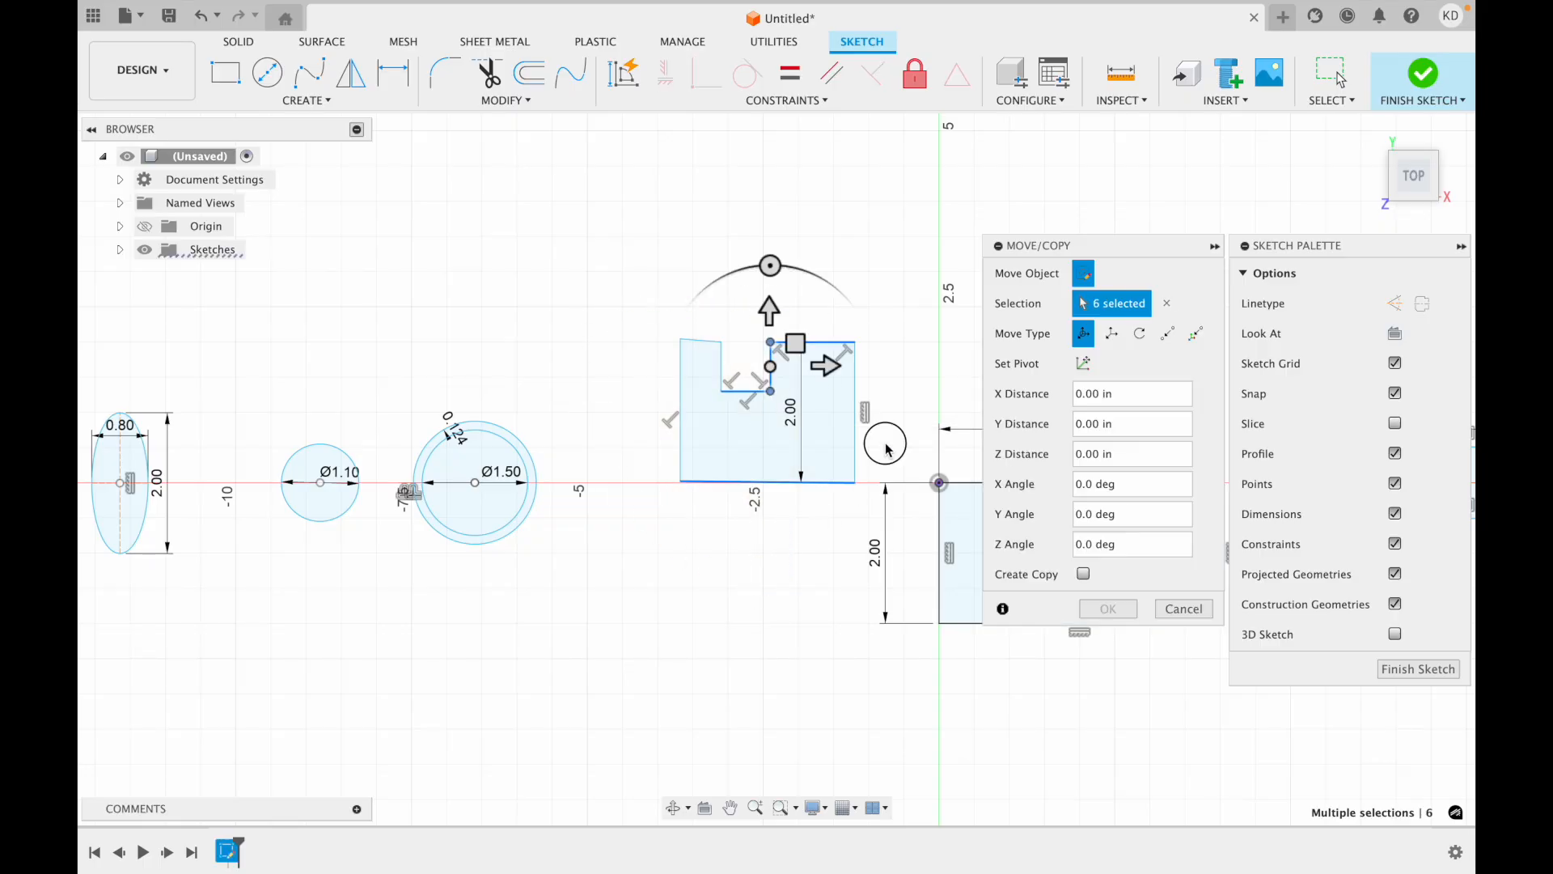
{"action": "key", "text": "Escape"}
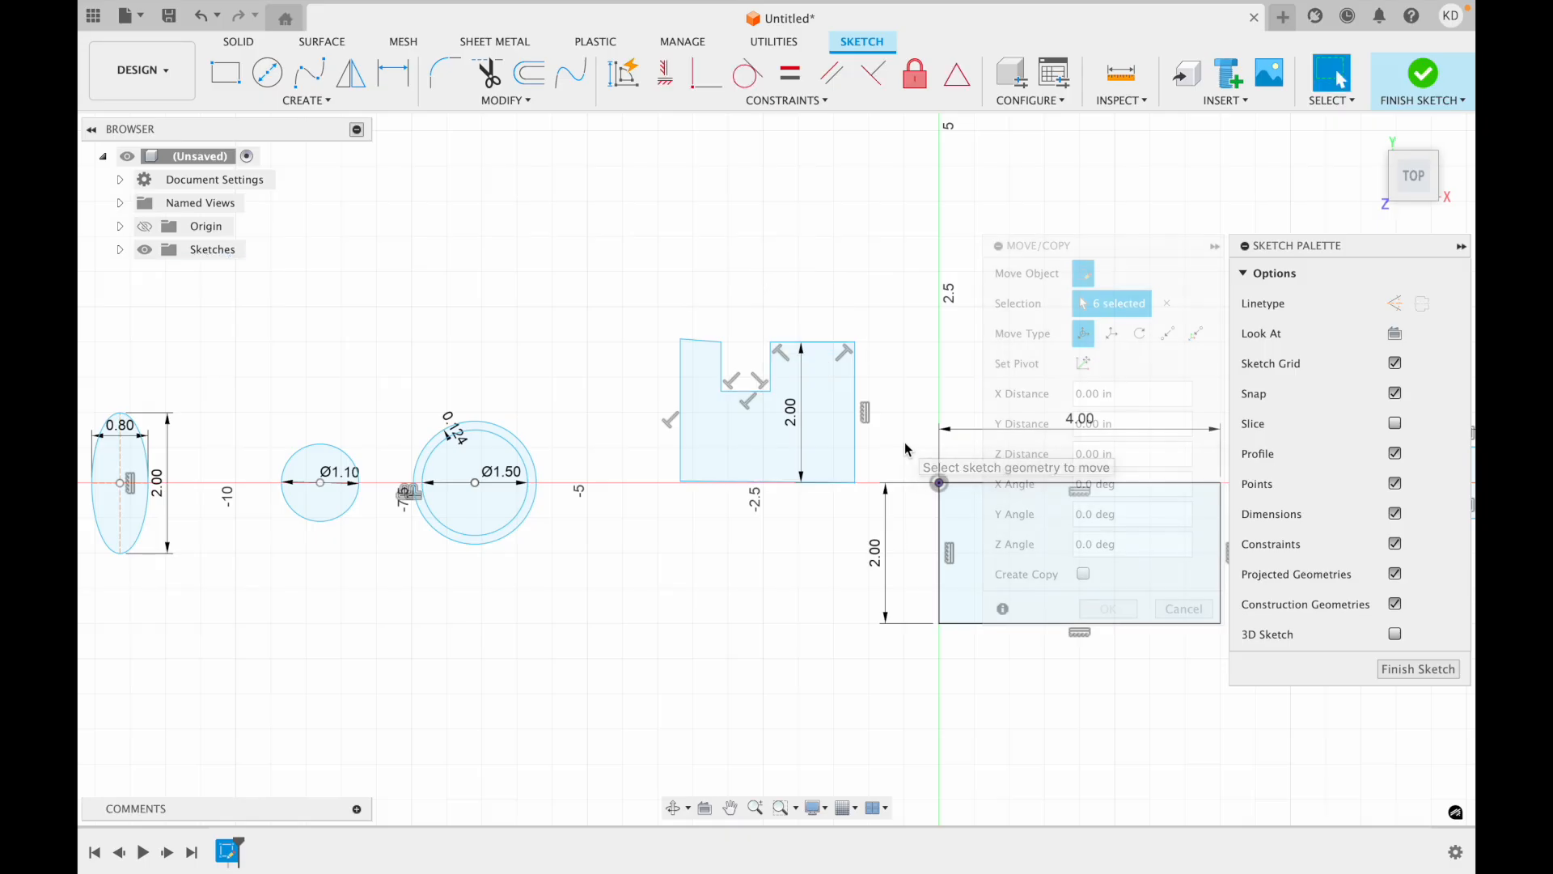
- Use Move/Copy on the entire notched shape: move it freely about 0.483 in X and 1.297 in Y, plus -1.00 in X and 1.00 in Y
{"action": "left_click_drag", "start_coordinate": [615, 275], "coordinate": [885, 484]}
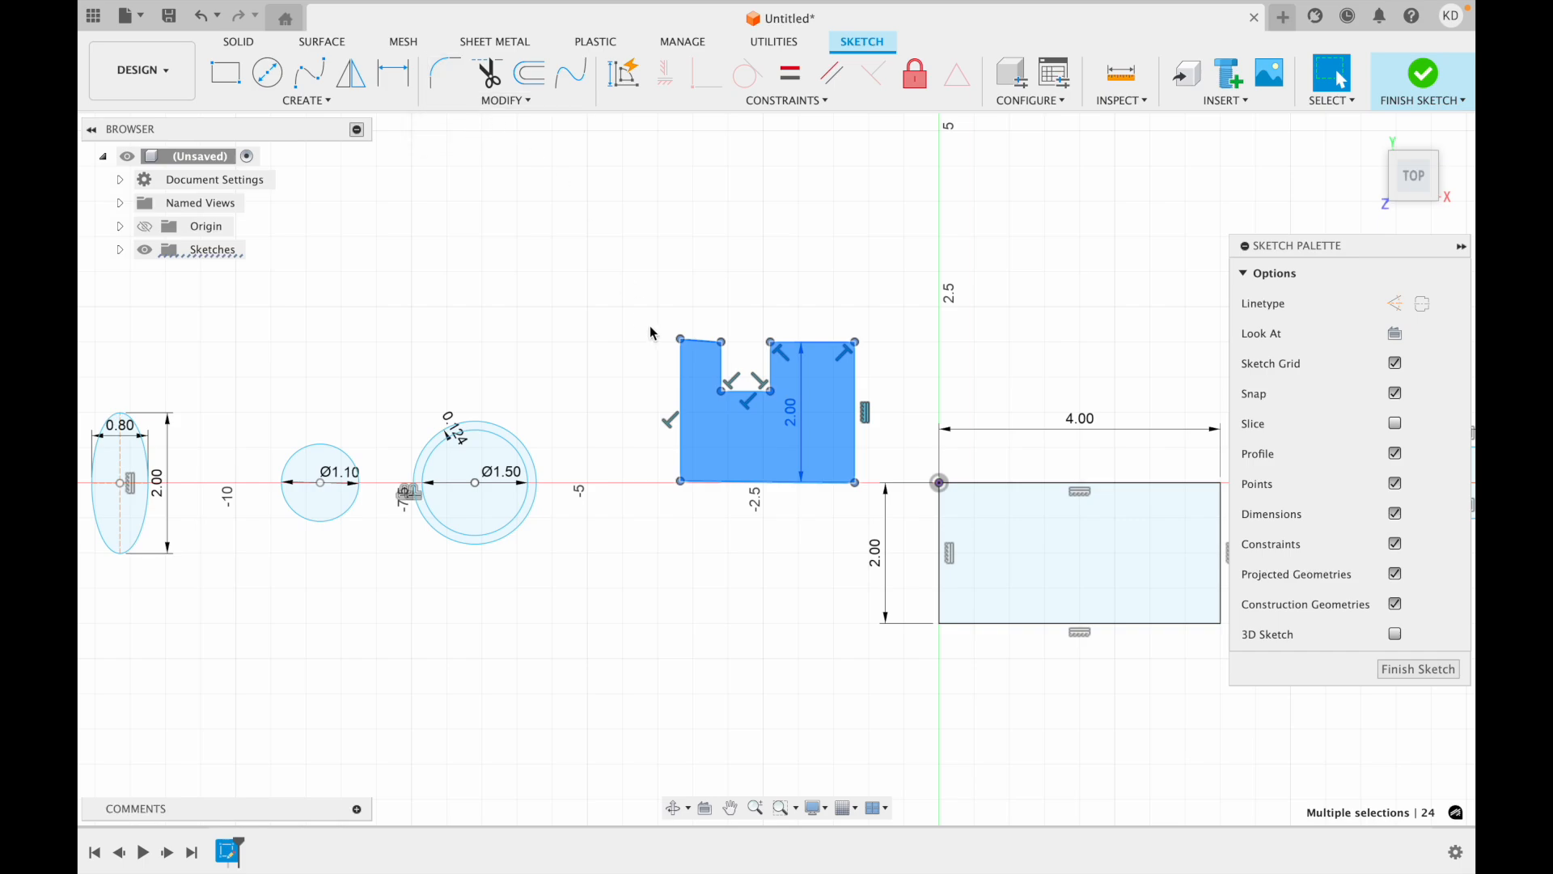
{"action": "left_click", "coordinate": [533, 99]}
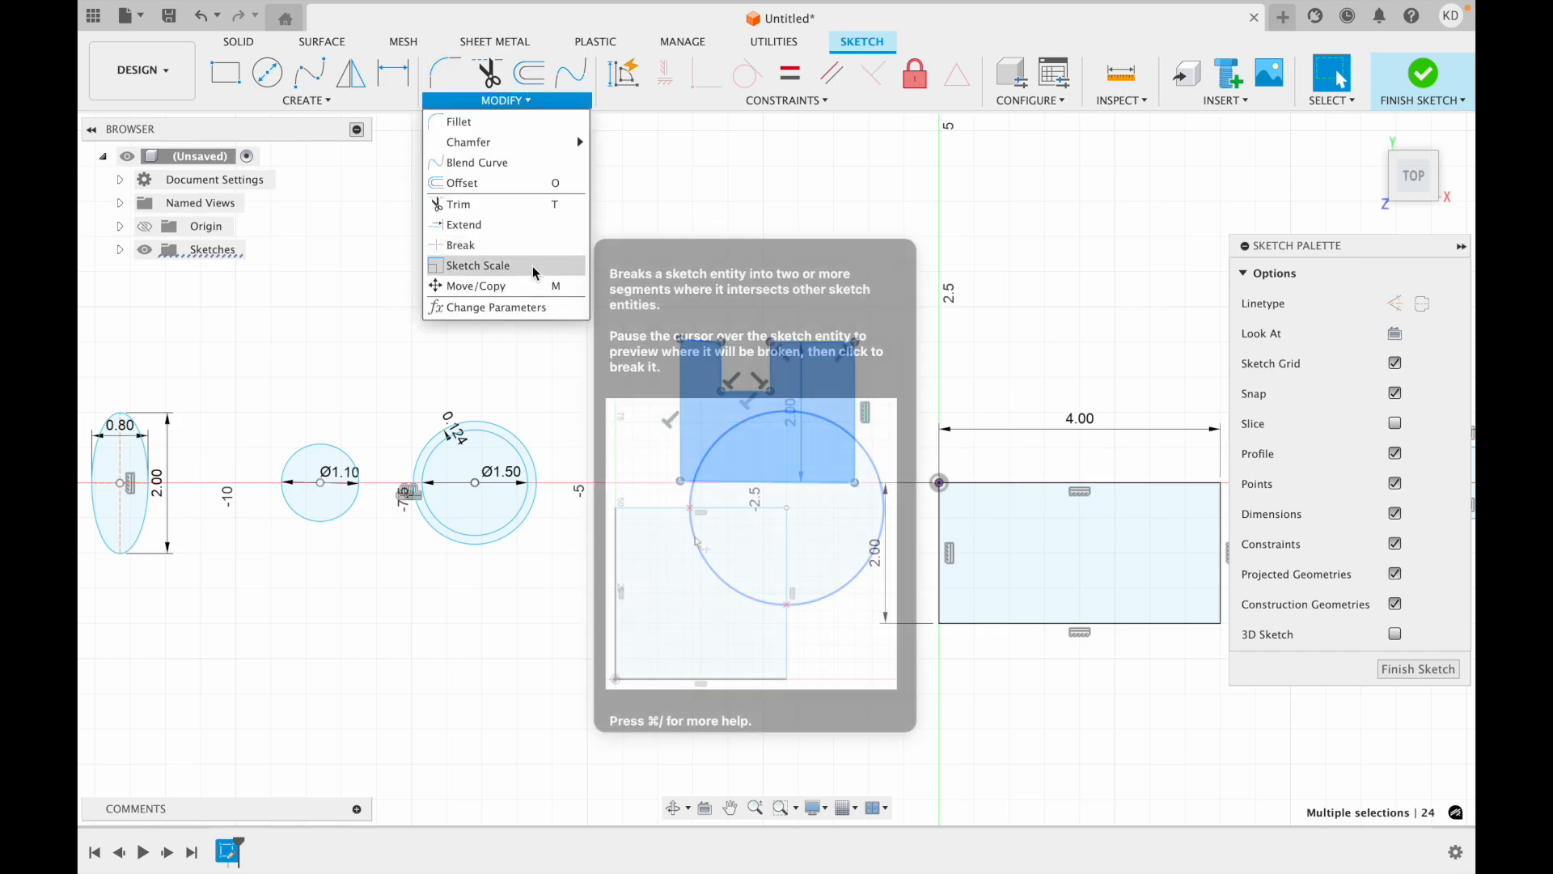
{"action": "left_click", "coordinate": [537, 286]}
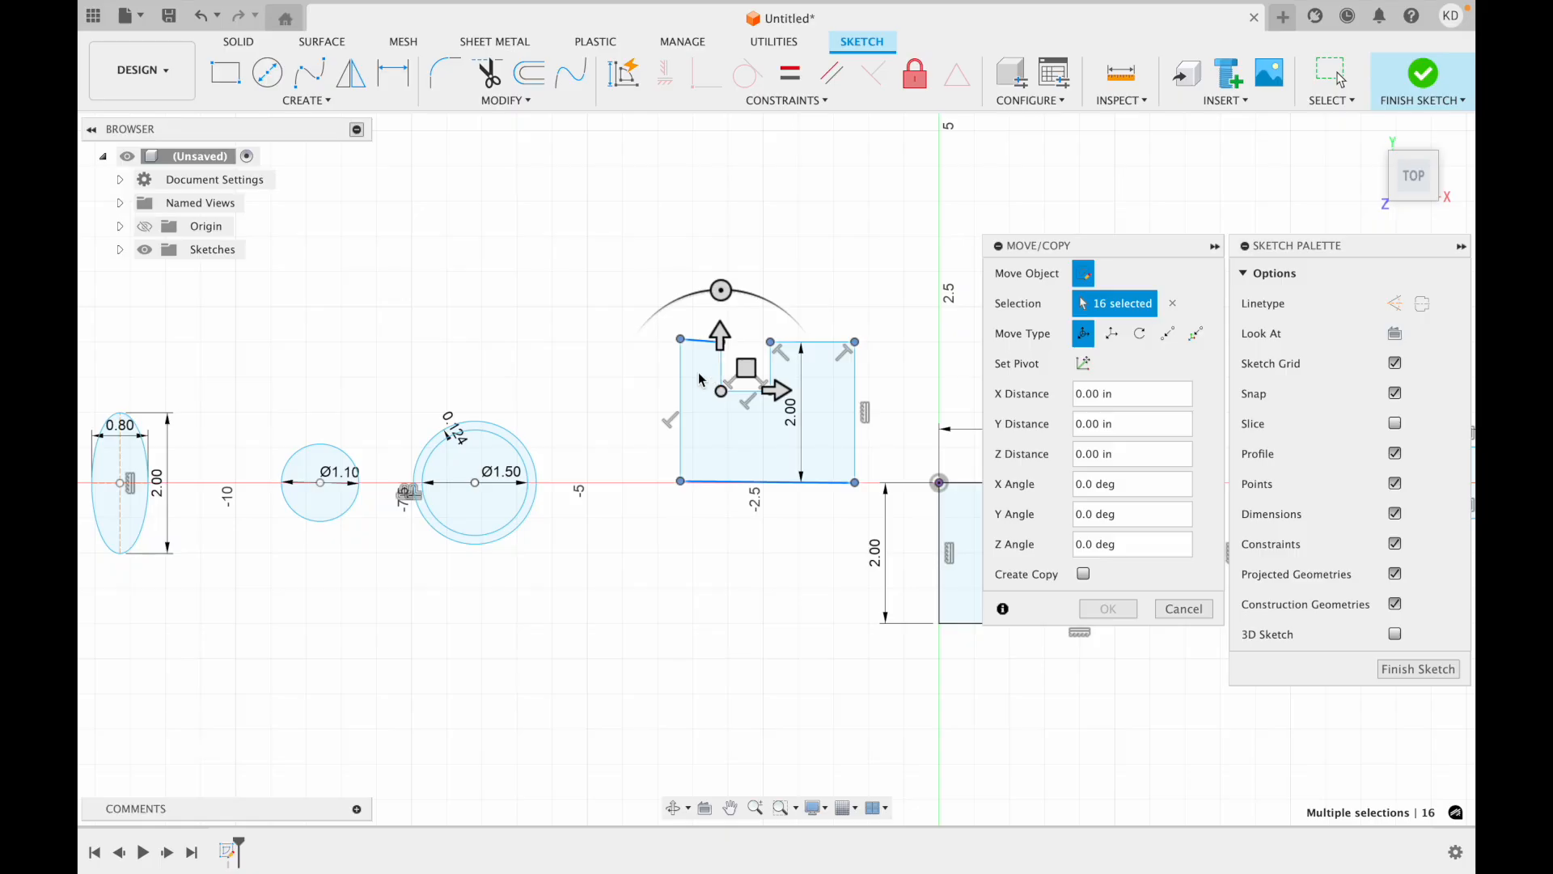
{"action": "mouse_move", "coordinate": [721, 392]}
{"action": "left_mouse_down"}
{"action": "mouse_move", "coordinate": [738, 324]}
{"action": "mouse_move", "coordinate": [646, 317]}
{"action": "mouse_move", "coordinate": [761, 307]}
{"action": "left_mouse_up"}
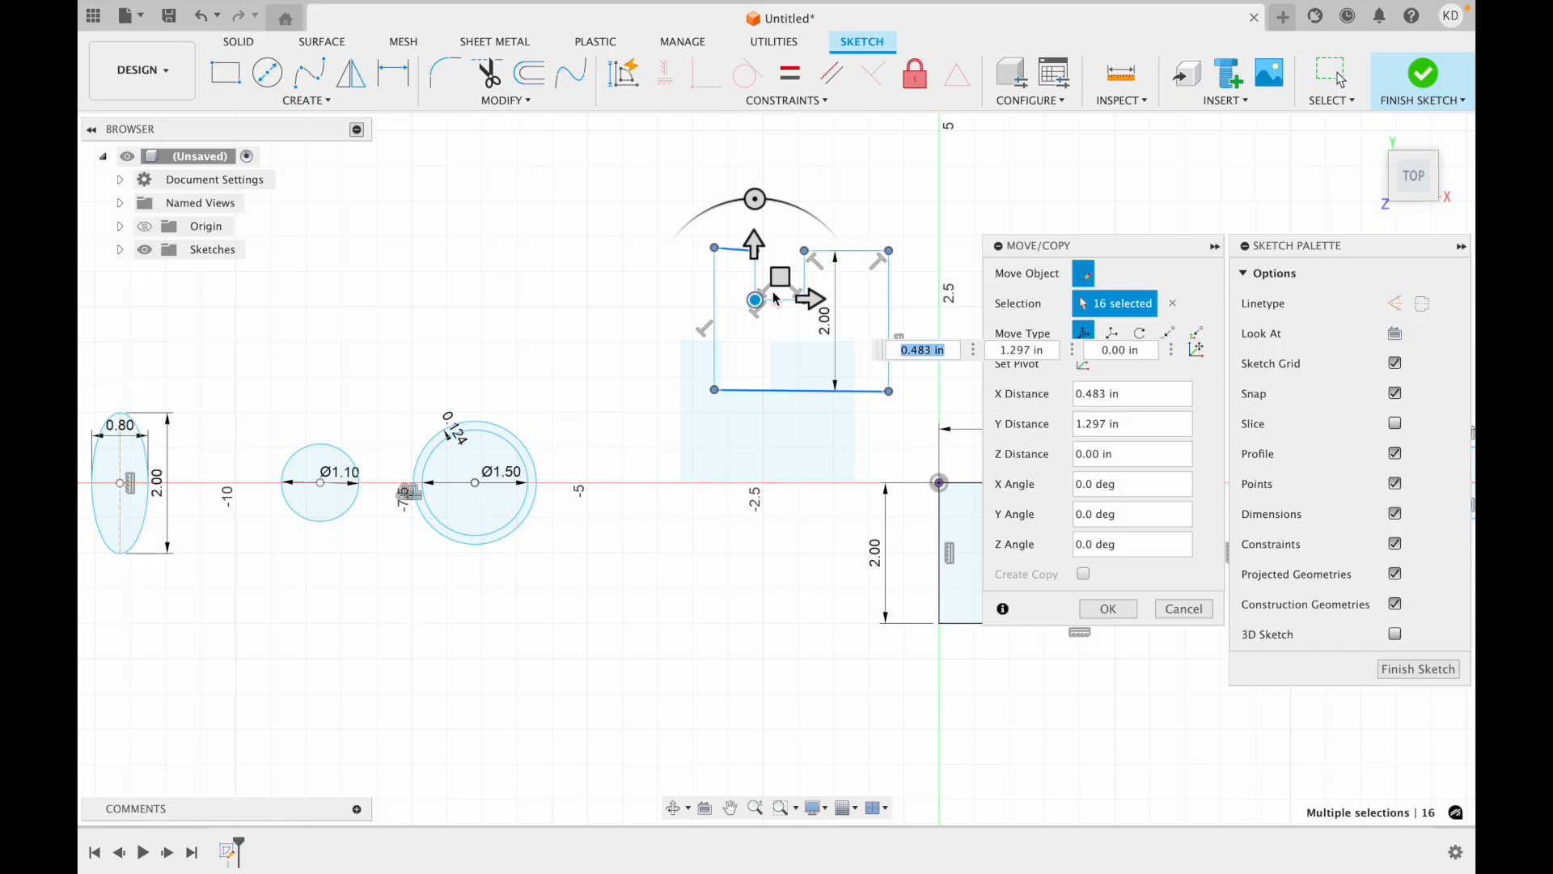
{"action": "left_click_drag", "start_coordinate": [811, 297], "coordinate": [682, 316]}
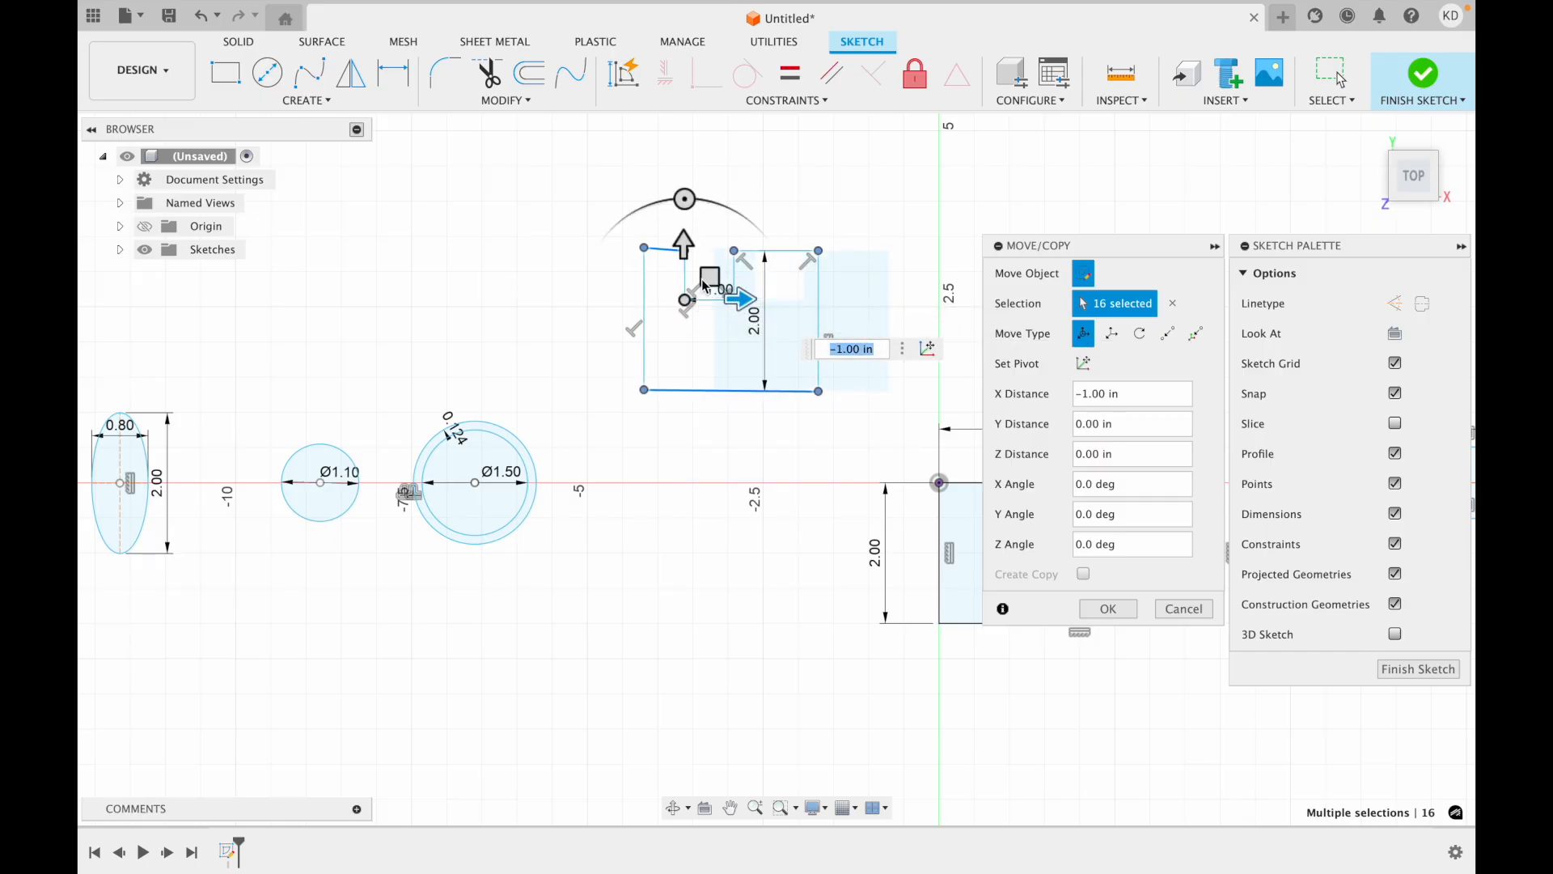
{"action": "left_click_drag", "start_coordinate": [684, 244], "coordinate": [690, 193]}
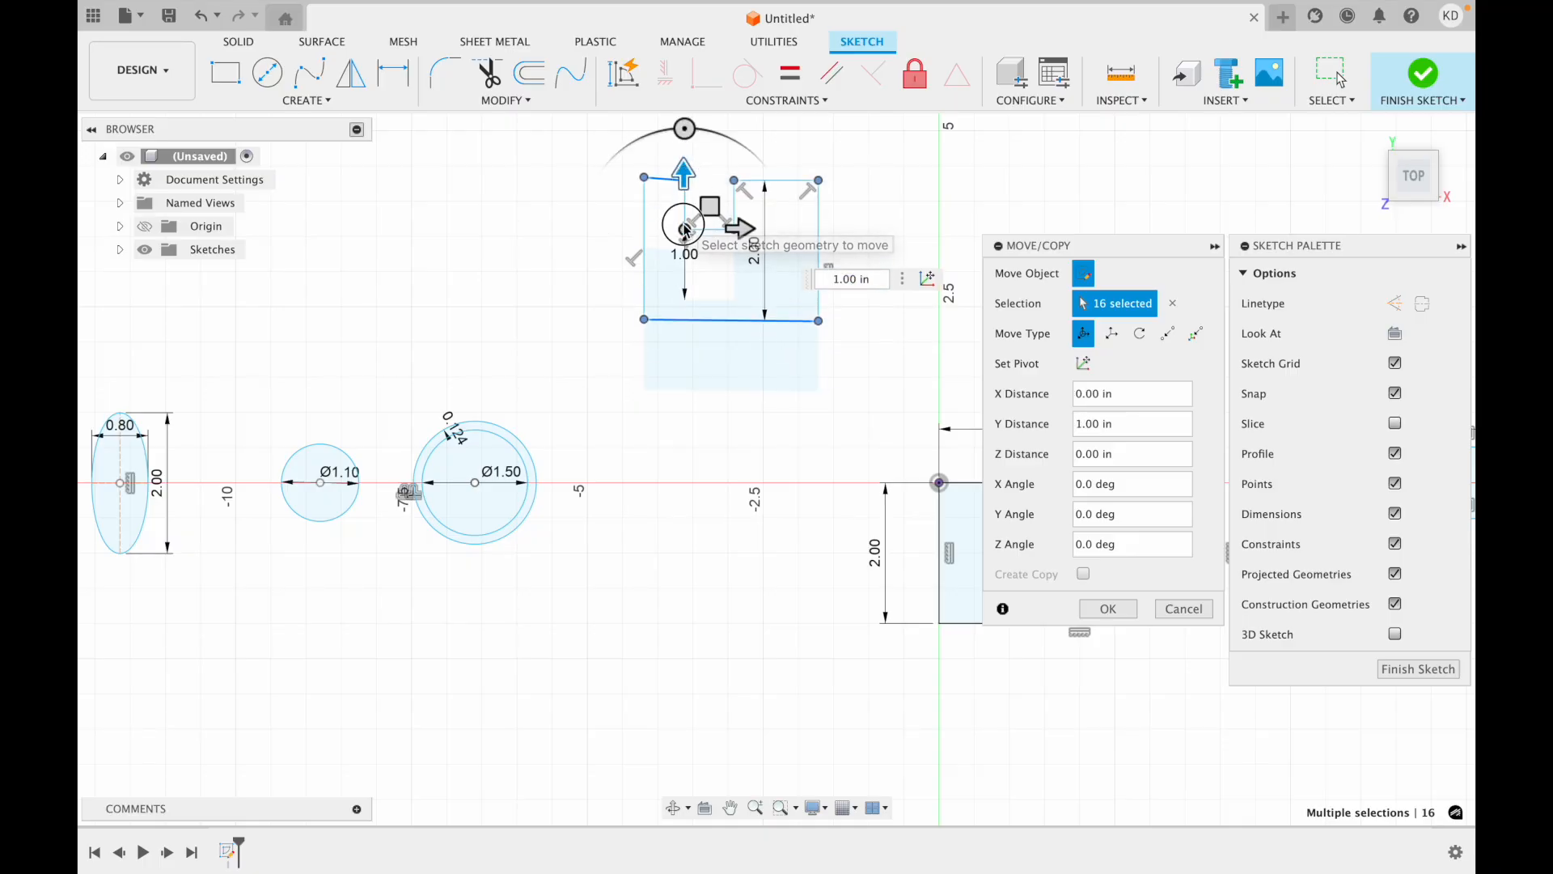
- Move the notched shape freely back down to the X axis, about 0.193 in X and -2.277 in Y, and apply the move
{"action": "mouse_move", "coordinate": [685, 230]}
{"action": "left_mouse_down"}
{"action": "mouse_move", "coordinate": [708, 325]}
{"action": "mouse_move", "coordinate": [701, 390]}
{"action": "left_mouse_up"}
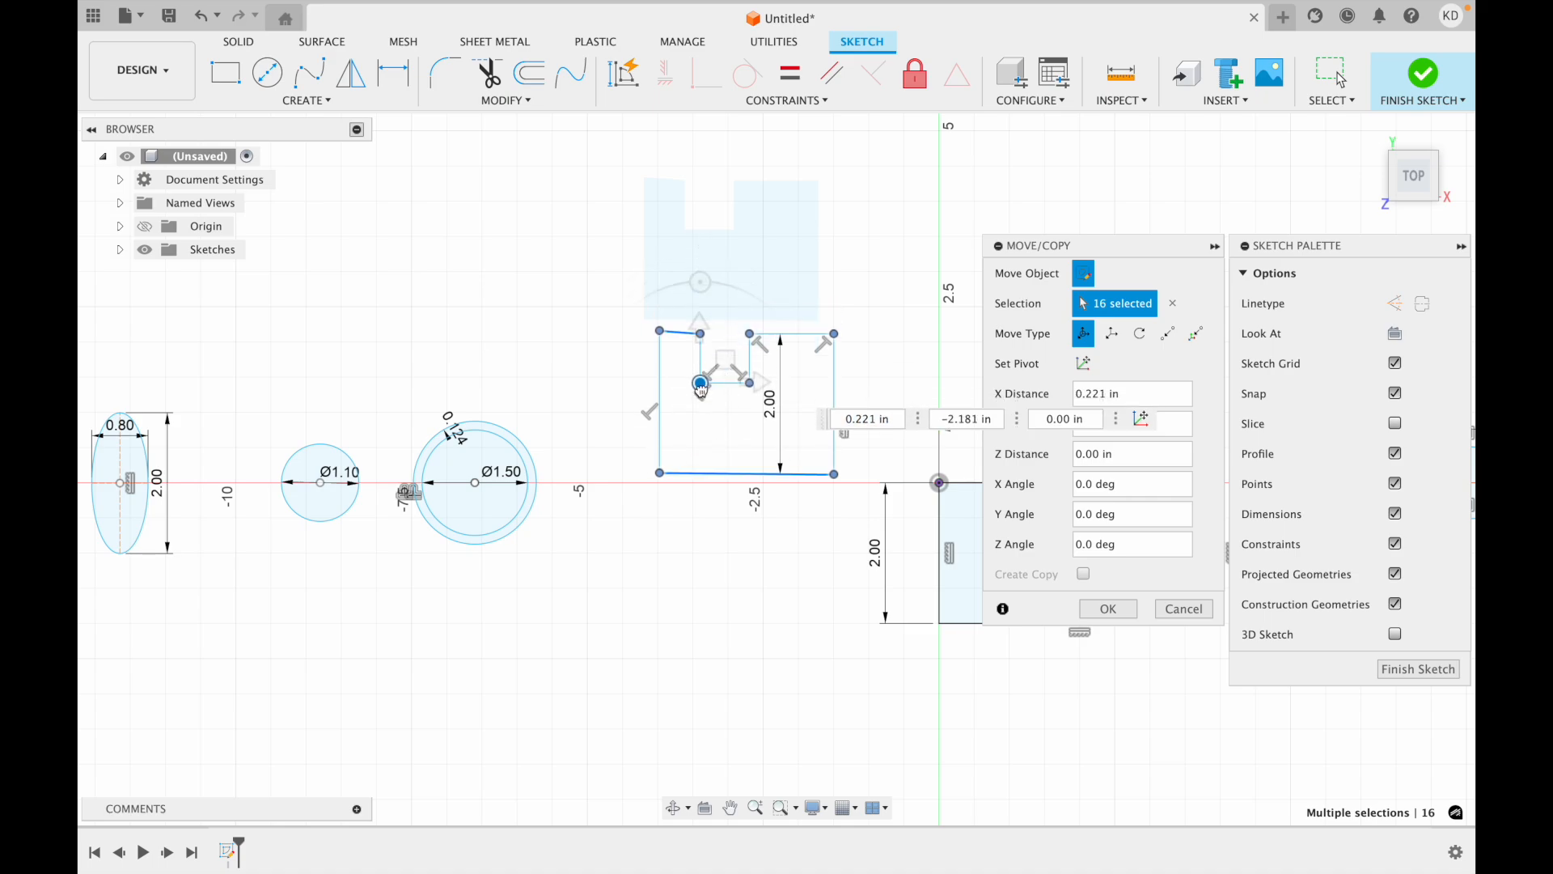
{"action": "left_click_drag", "start_coordinate": [701, 390], "coordinate": [701, 397]}
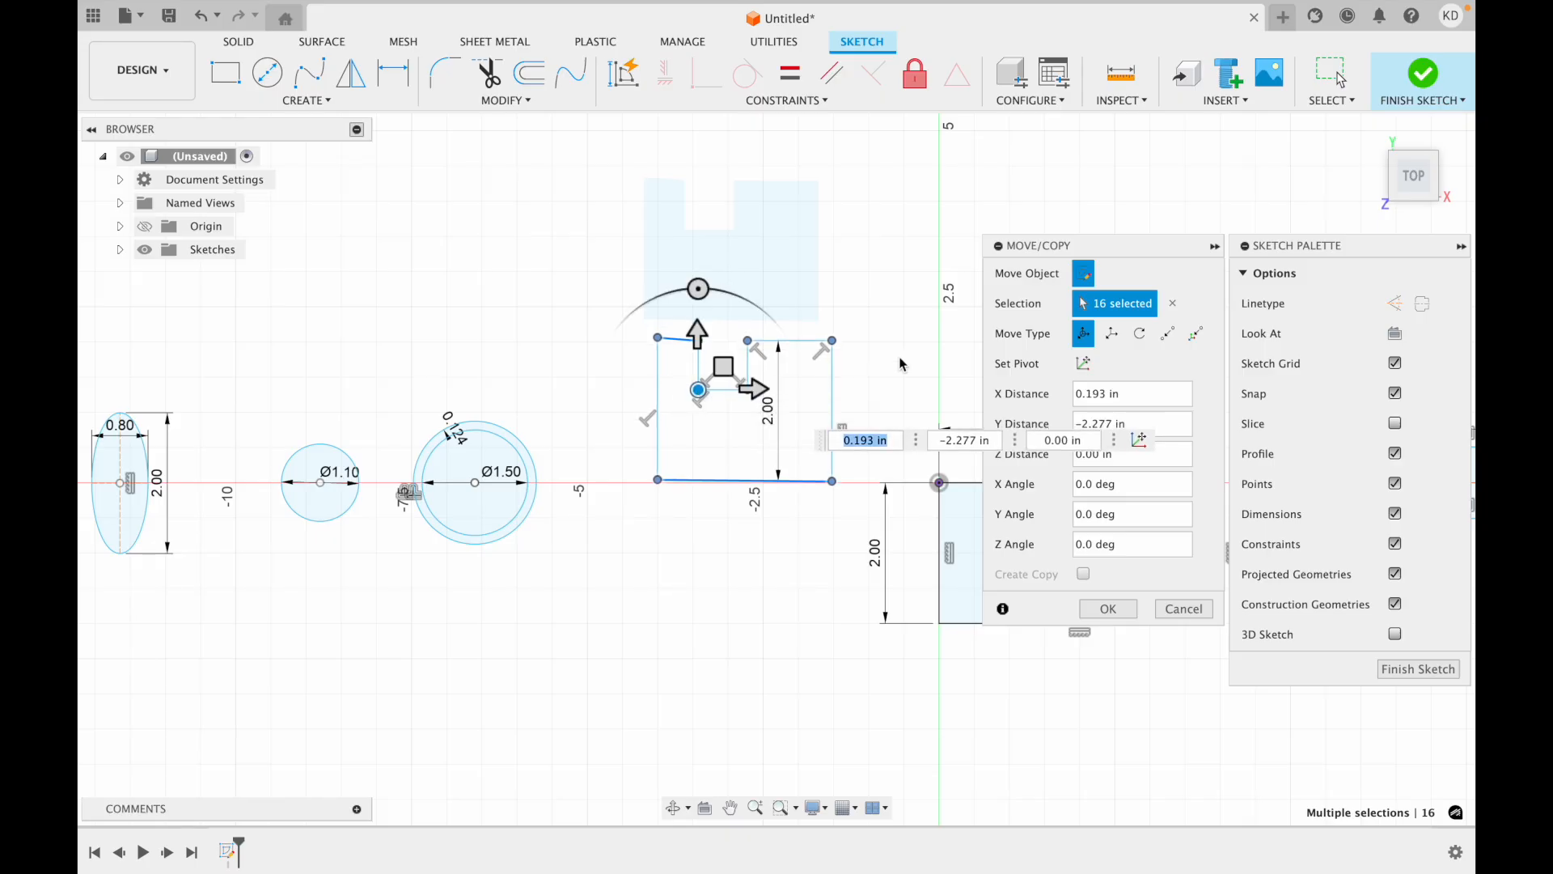
{"action": "left_click", "coordinate": [1102, 599]}
{"action": "left_click", "coordinate": [1107, 609]}
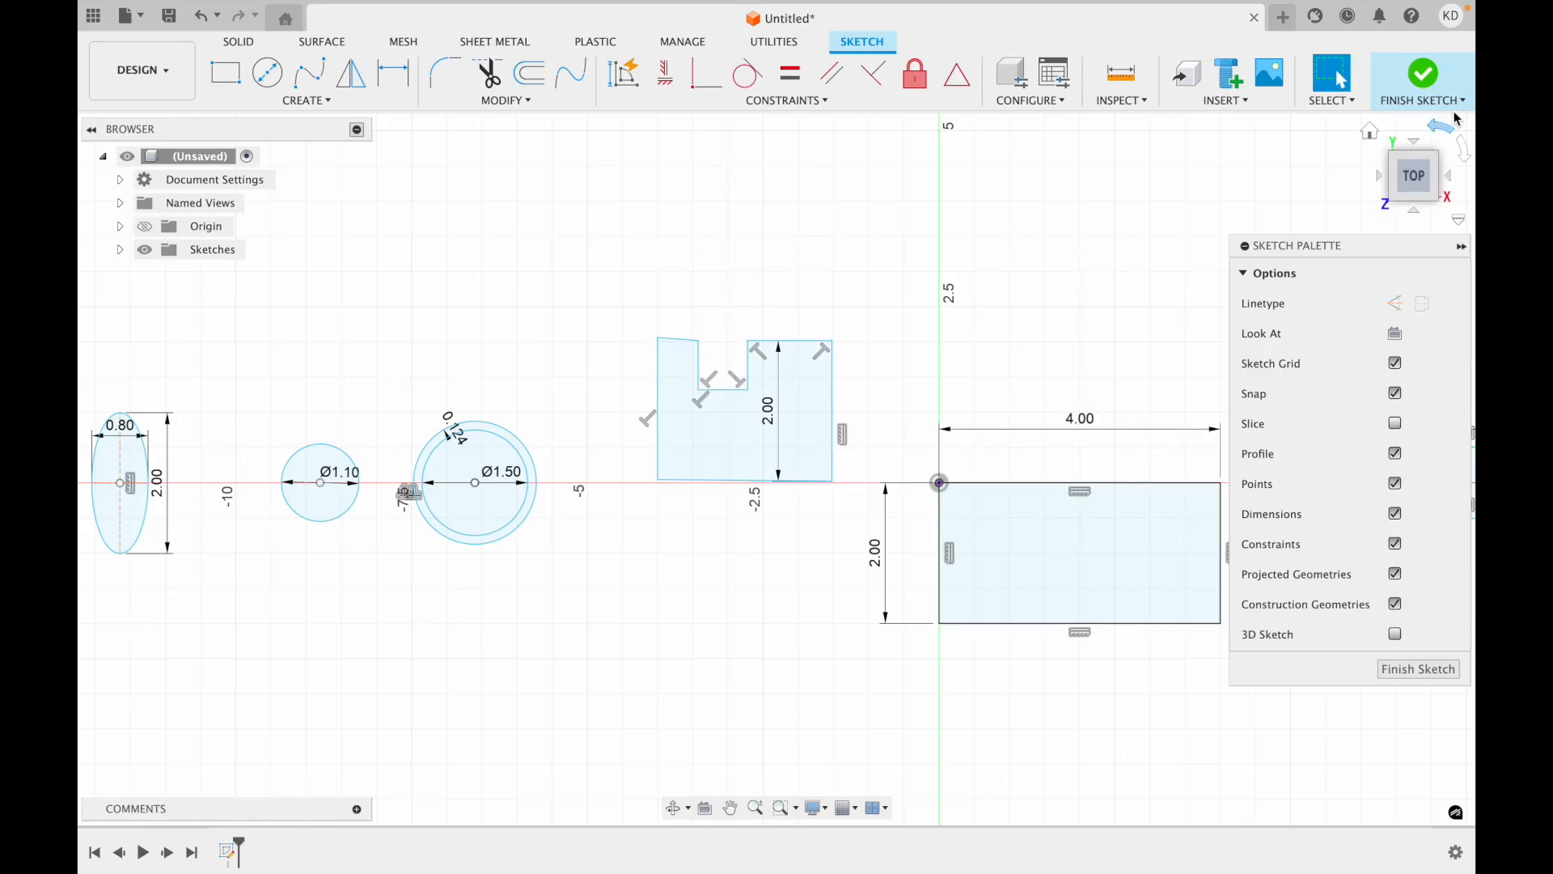
- Finish the sketch and show all the sketch shapes in the home view
{"action": "left_click", "coordinate": [1427, 86]}
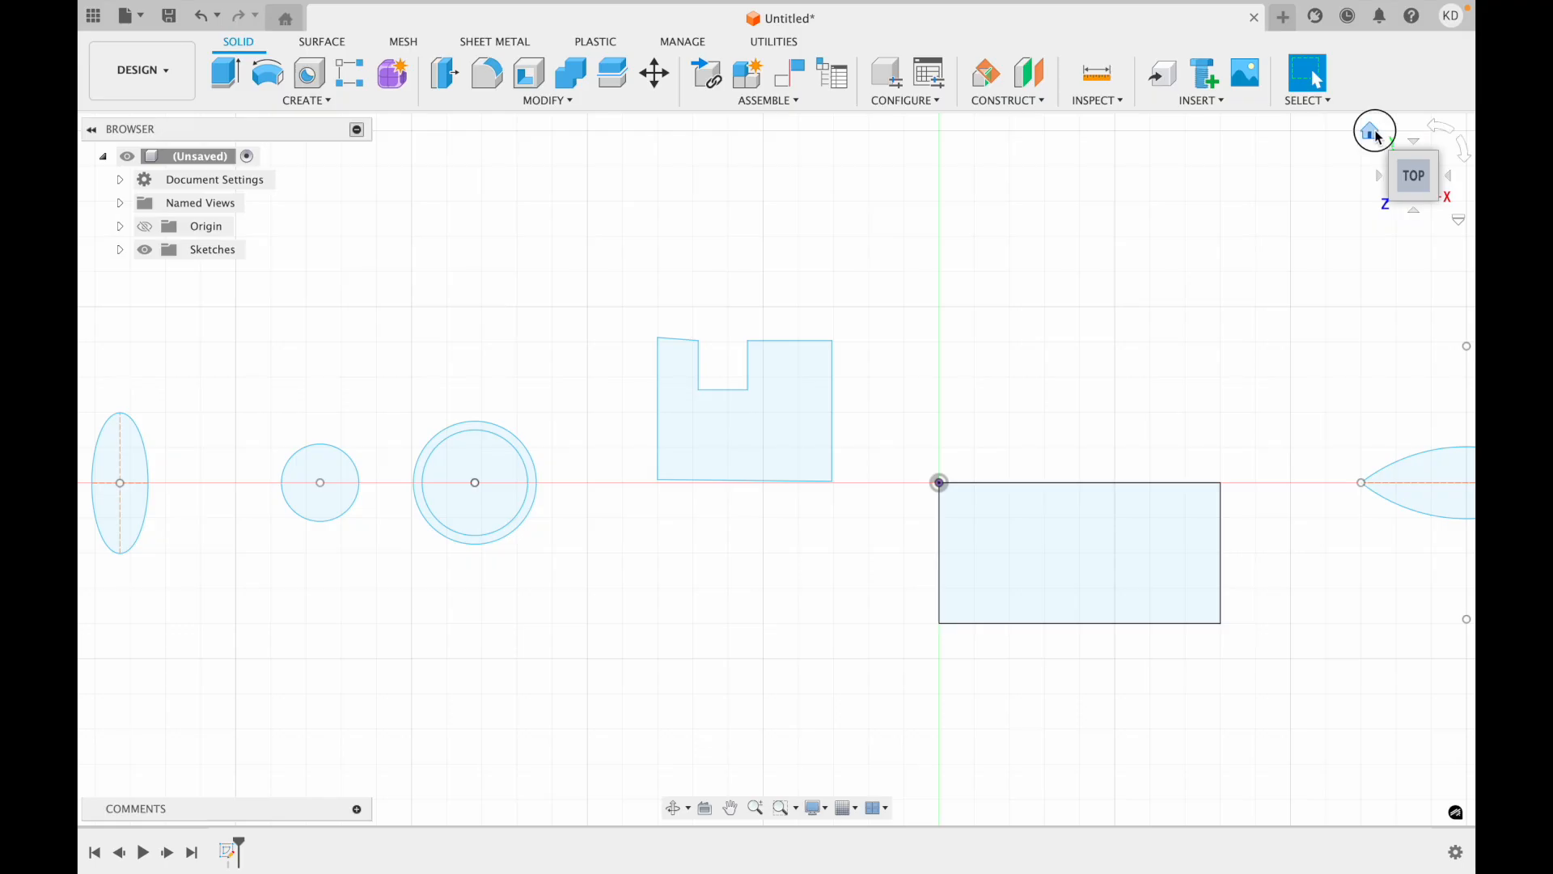
{"action": "left_click", "coordinate": [1370, 132]}
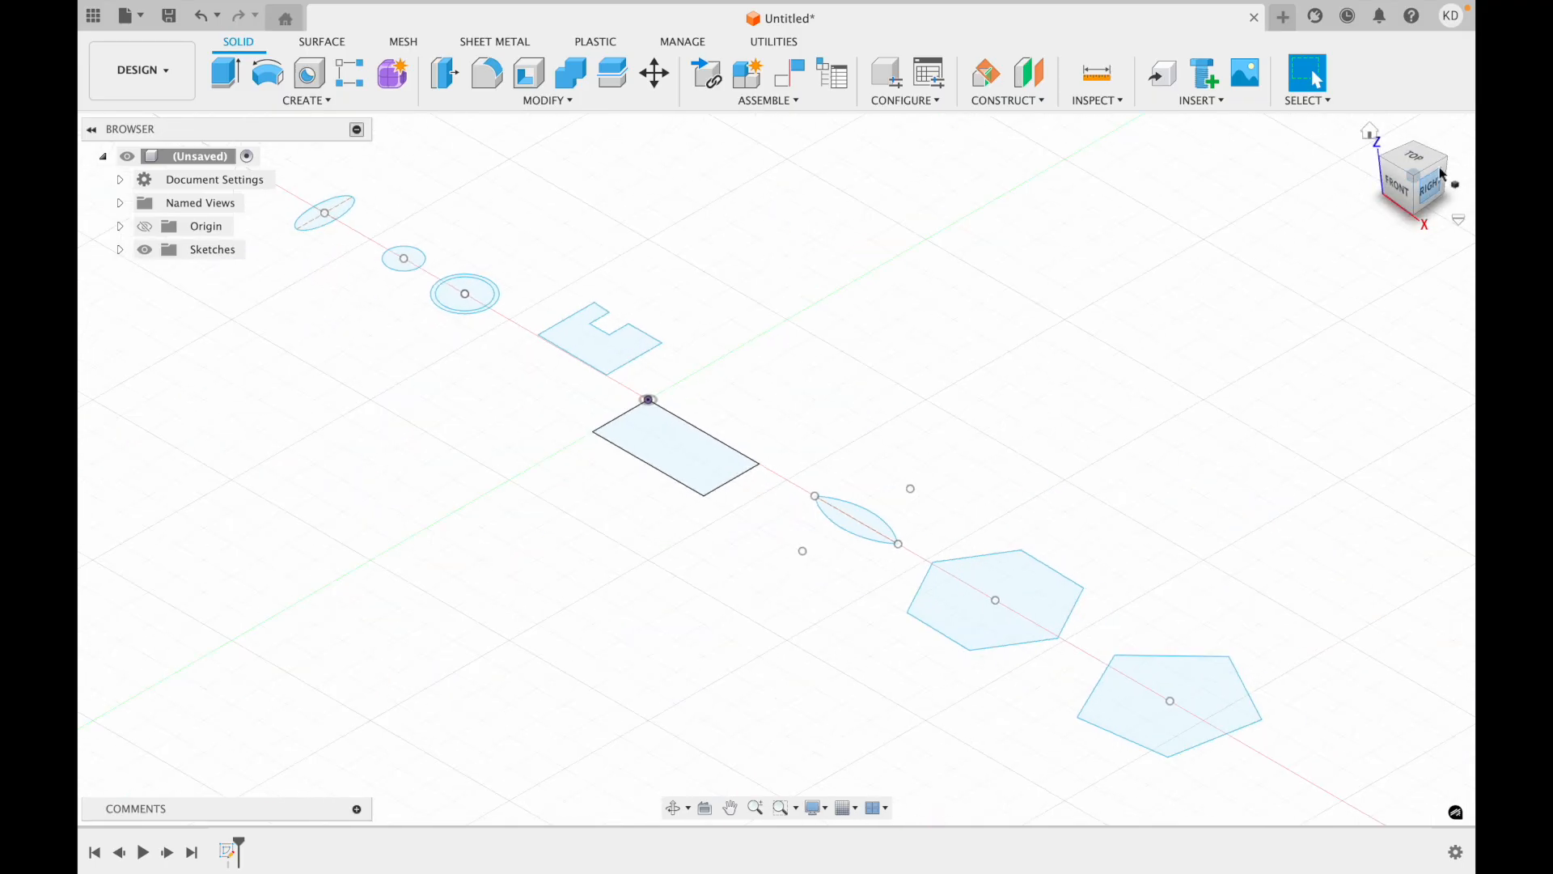